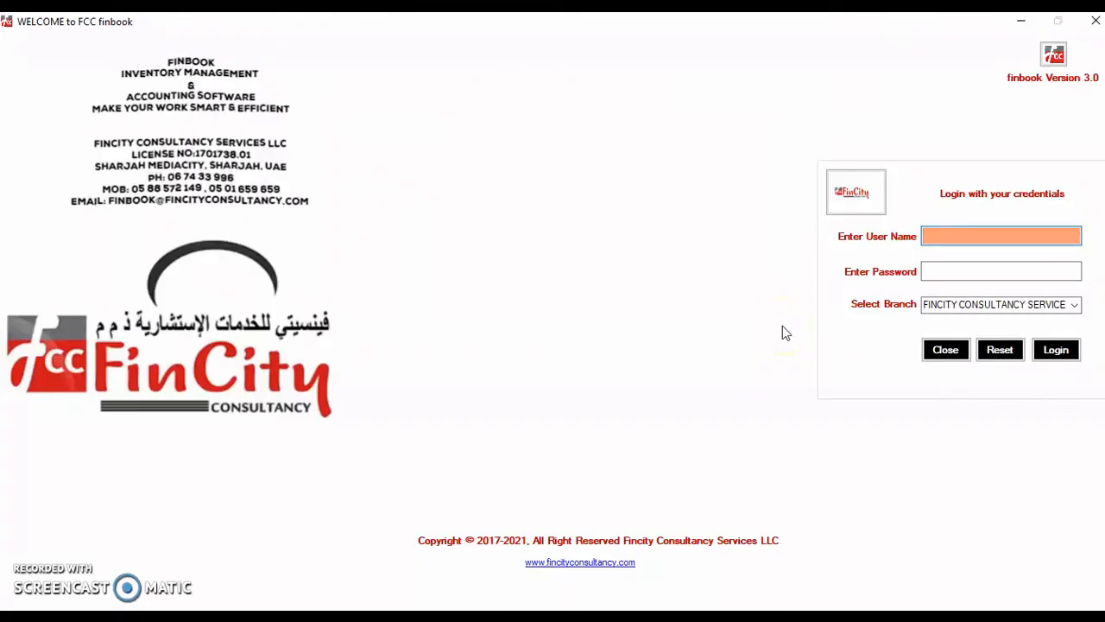
- Log in with the user name and password on the default FINCITY CONSULTANCY SERVICE branch
{"action": "left_click", "coordinate": [939, 237]}
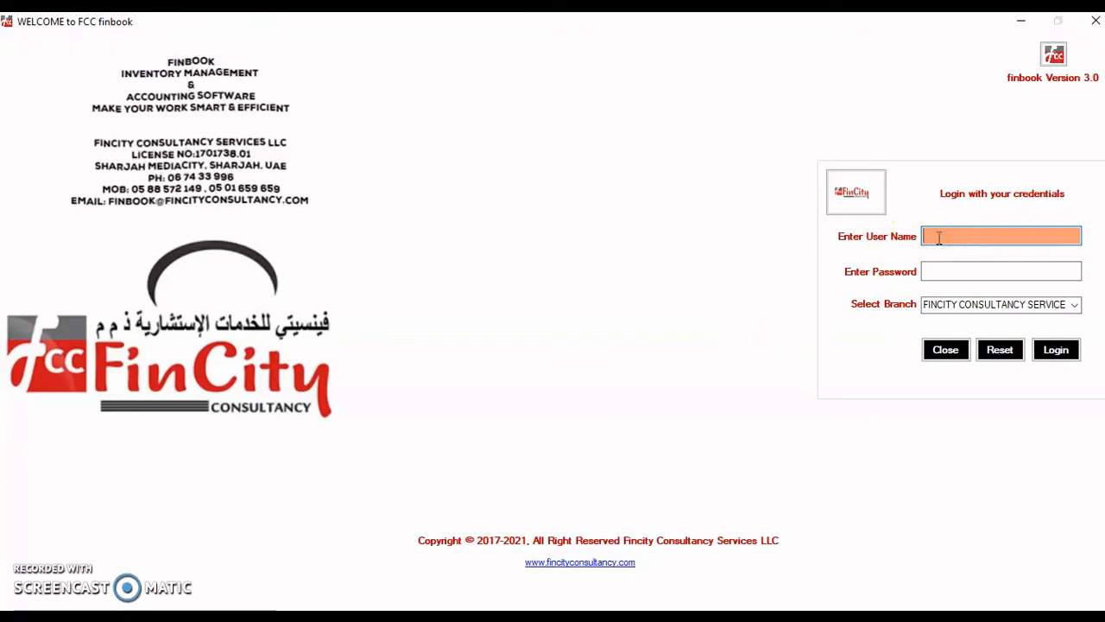
{"action": "type", "text": "shinu"}
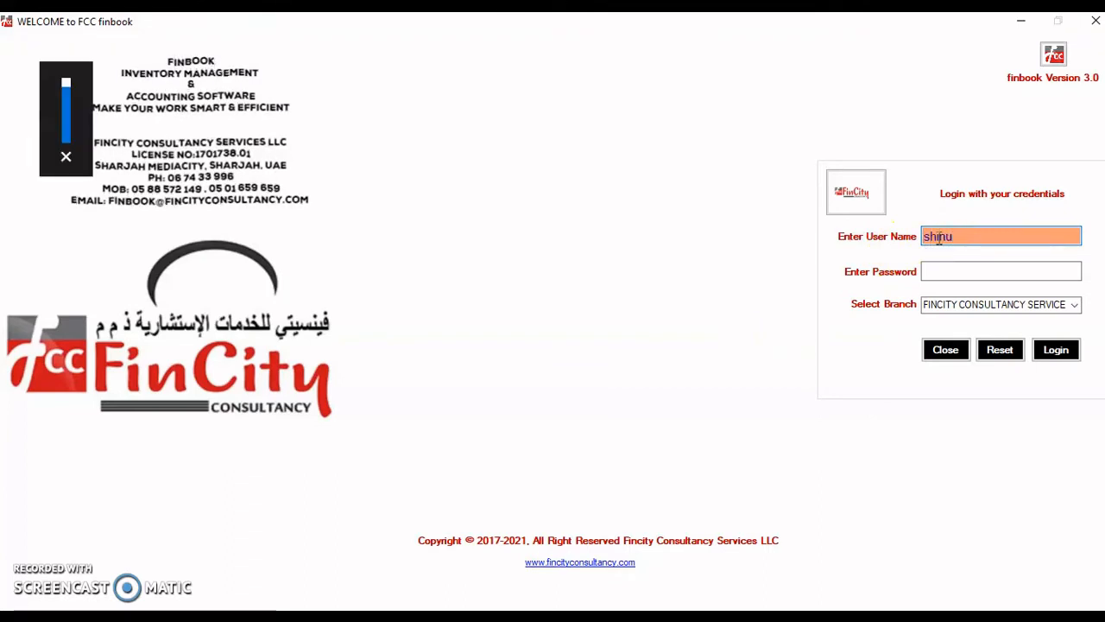
{"action": "key", "text": "Tab"}
{"action": "type", "text": "$"}
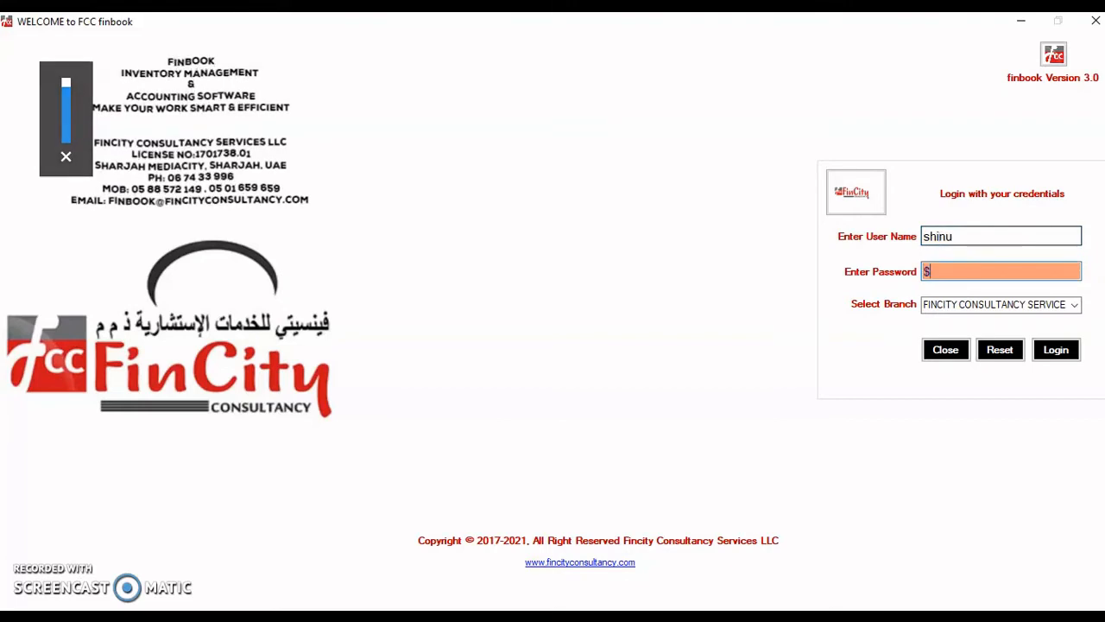
{"action": "type", "text": "$$$$$$$$"}
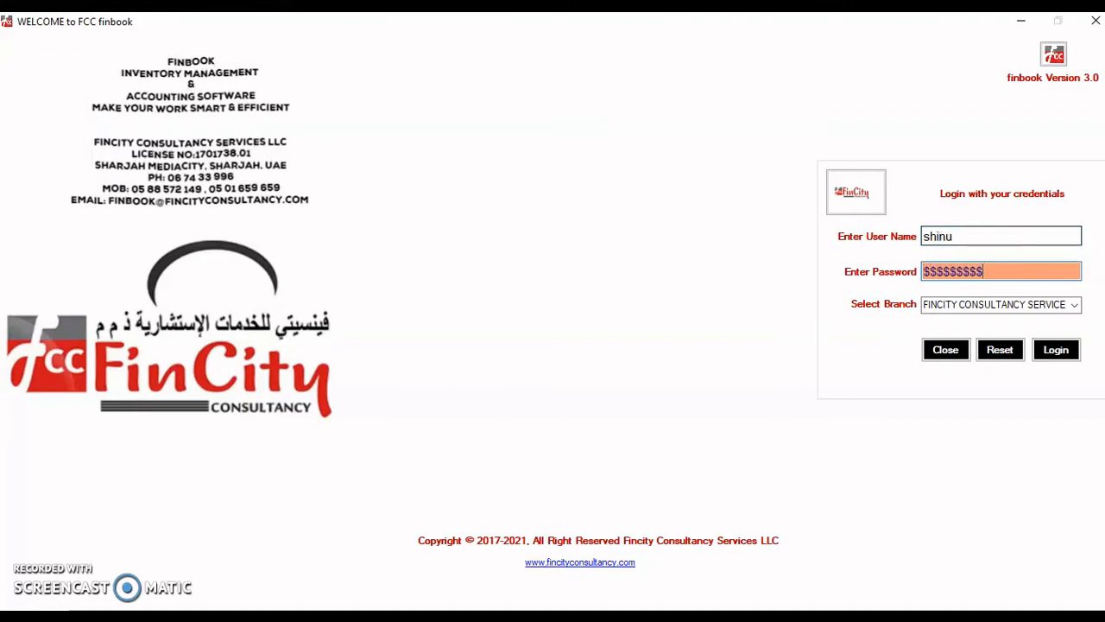
{"action": "key", "text": "Tab"}
{"action": "key", "text": "Tab"}
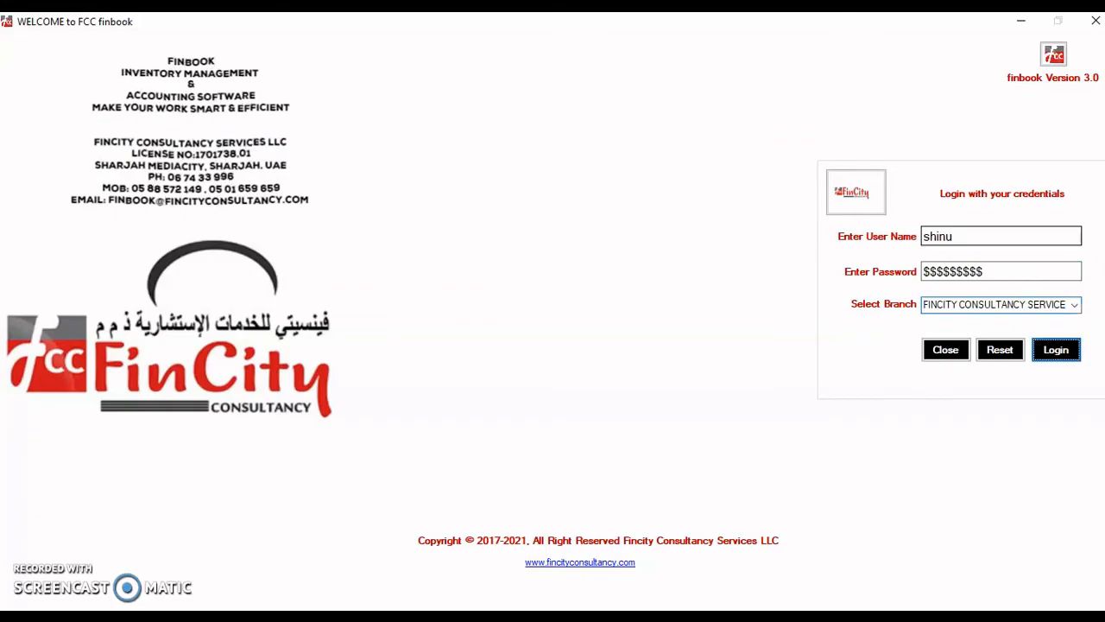
{"action": "key", "text": "Return"}
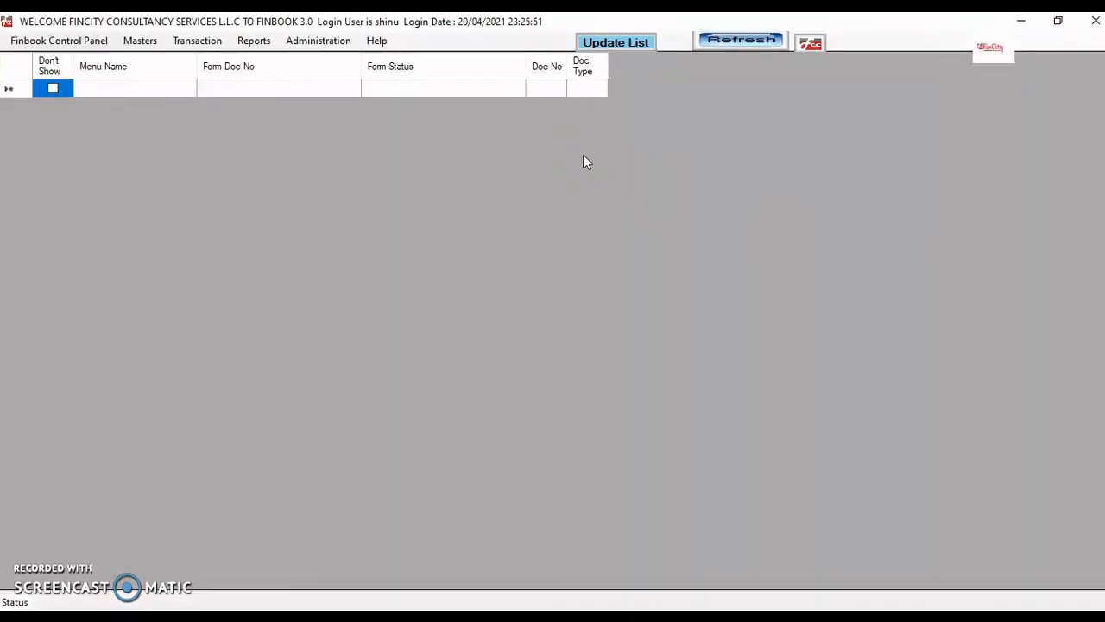
- Open the Enquiry - Send form under Transaction > Inventory > Purchase
{"action": "left_click", "coordinate": [204, 48]}
{"action": "left_click", "coordinate": [229, 76]}
{"action": "left_click", "coordinate": [293, 78]}
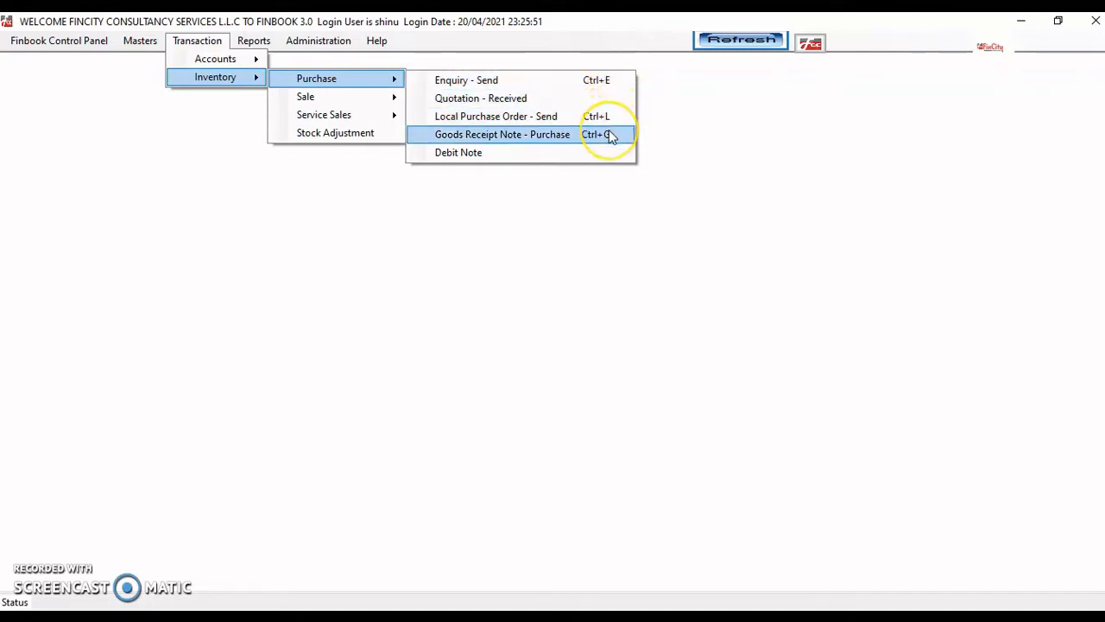
{"action": "left_click", "coordinate": [571, 80]}
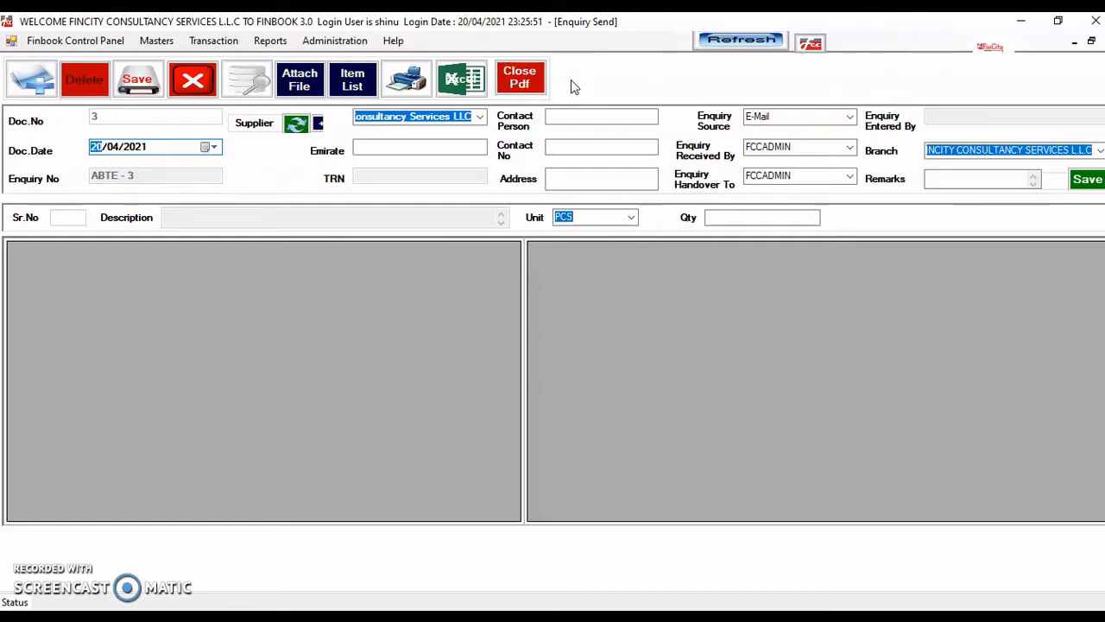
- Clear the Enquiry Send form with New, leaving blank supplier fields and an empty grid
{"action": "left_click", "coordinate": [27, 179]}
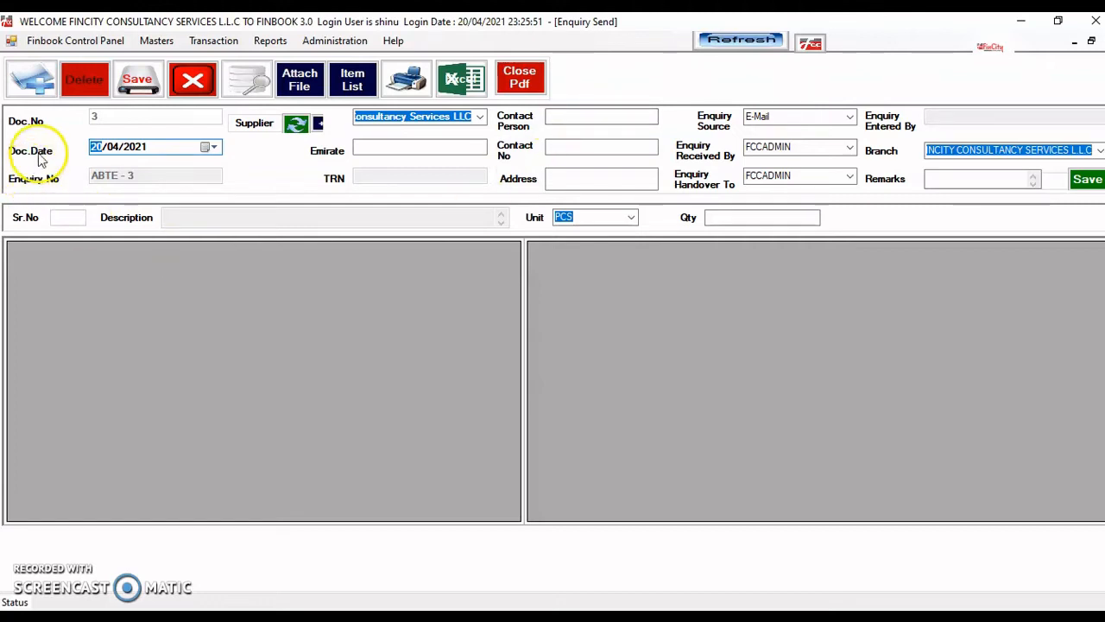
{"action": "left_click", "coordinate": [42, 104]}
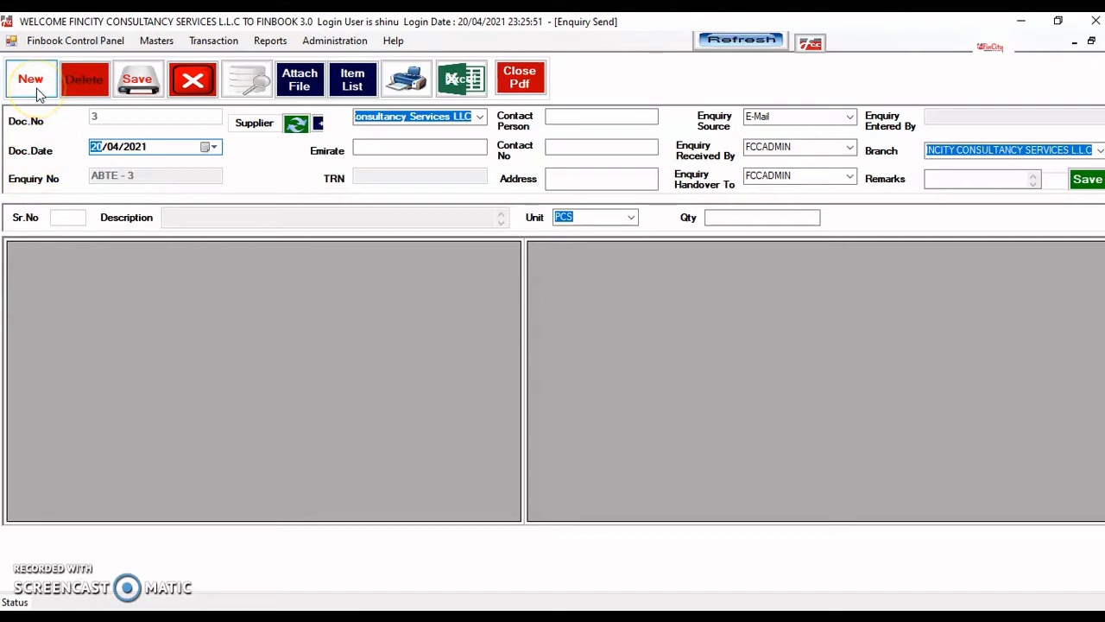
{"action": "left_click", "coordinate": [37, 94]}
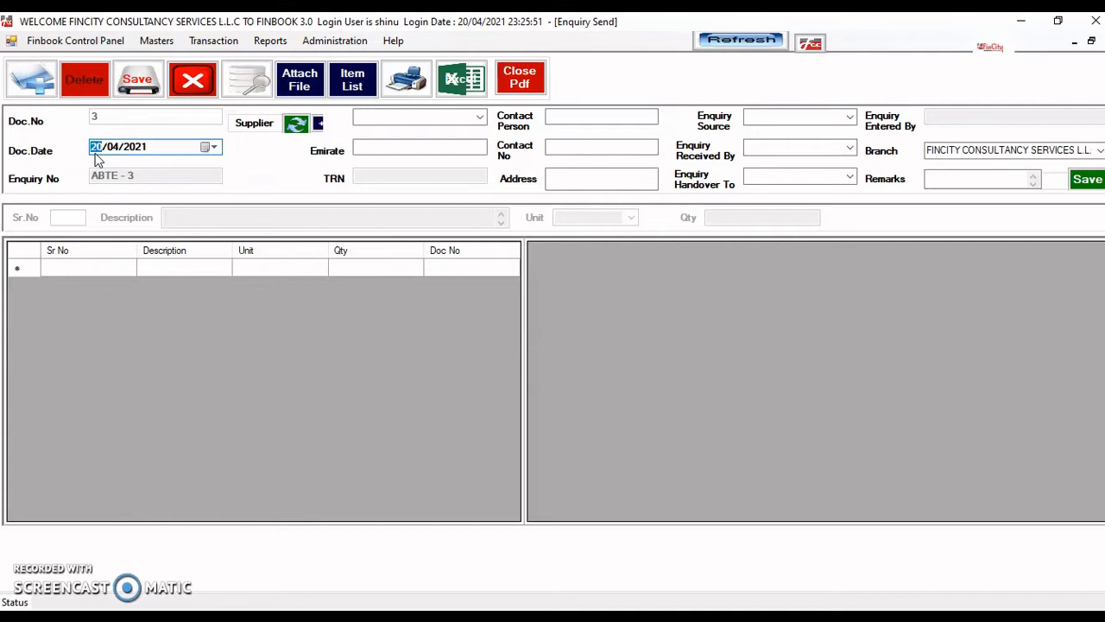
- Choose Fincity Consultancy Services as the enquiry's supplier
{"action": "key", "text": "Tab"}
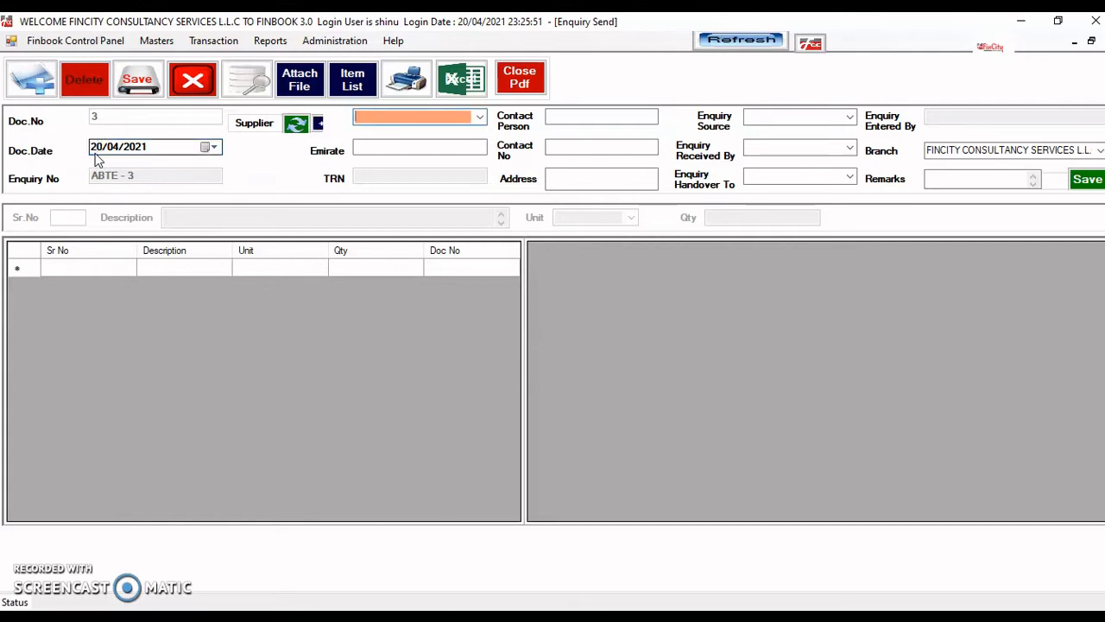
{"action": "left_click", "coordinate": [479, 117]}
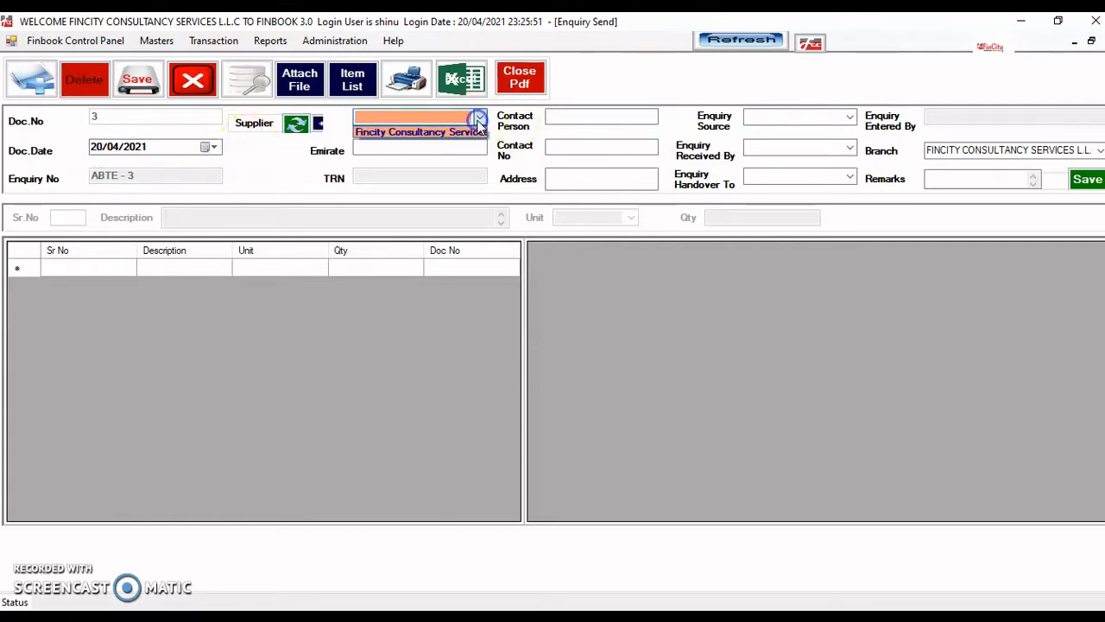
{"action": "left_click", "coordinate": [466, 132]}
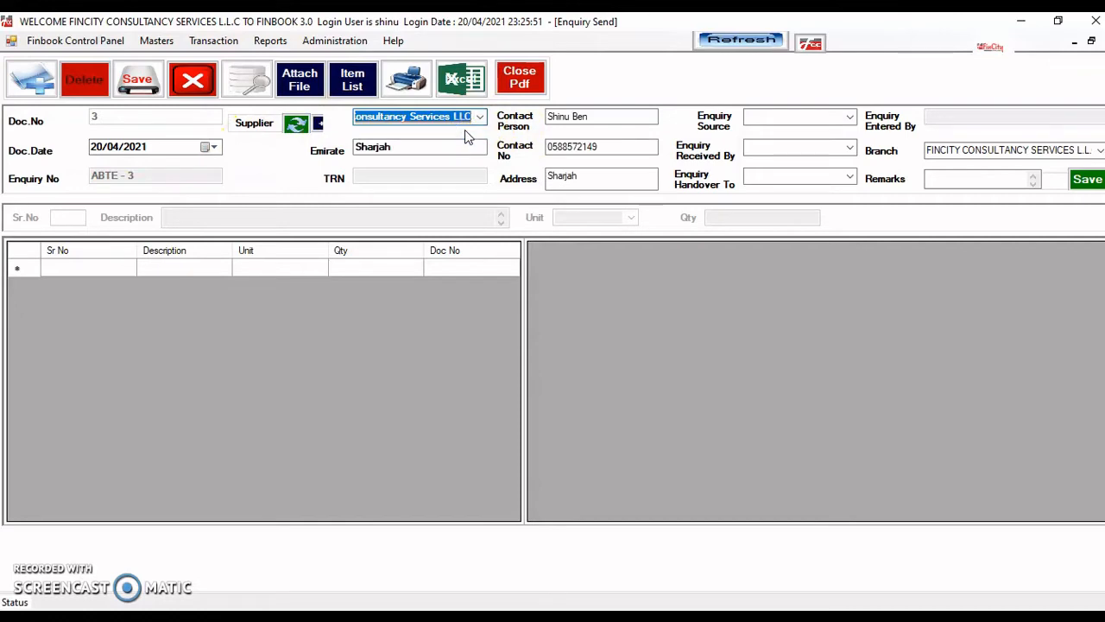
- Open the supplier records, start a new supplier, then cancel and return to the enquiry
{"action": "left_click", "coordinate": [317, 123]}
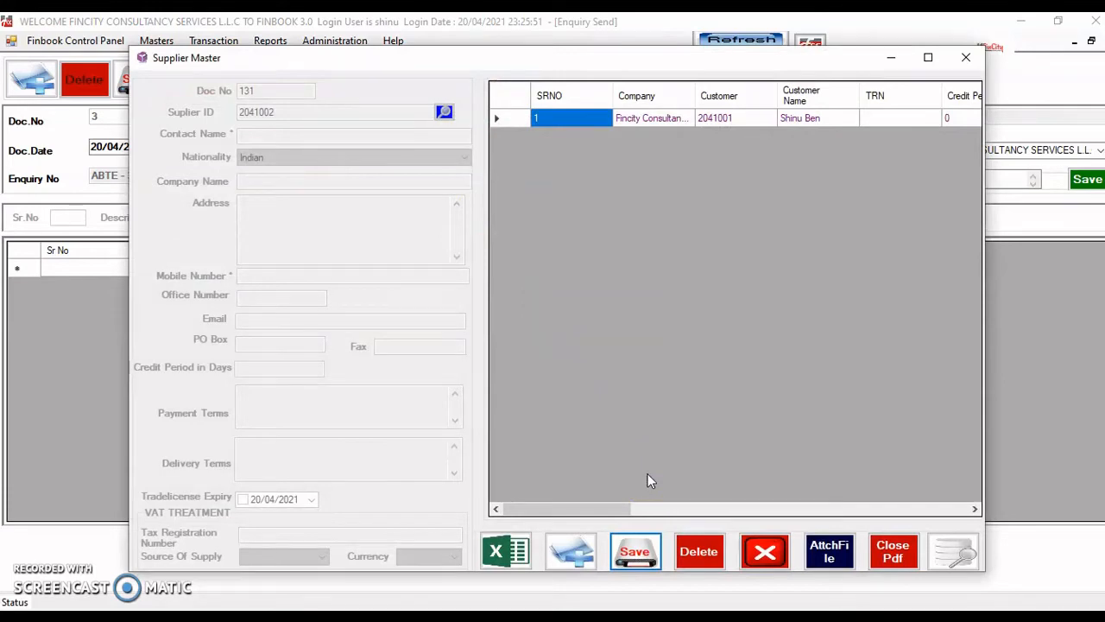
{"action": "left_click", "coordinate": [572, 551]}
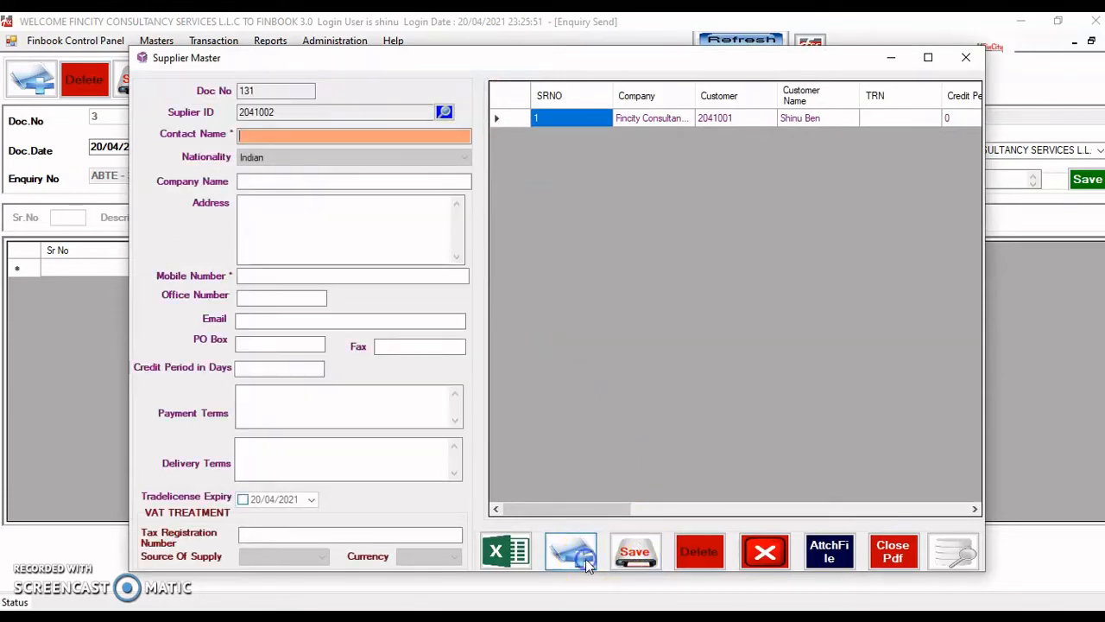
{"action": "left_click", "coordinate": [781, 557]}
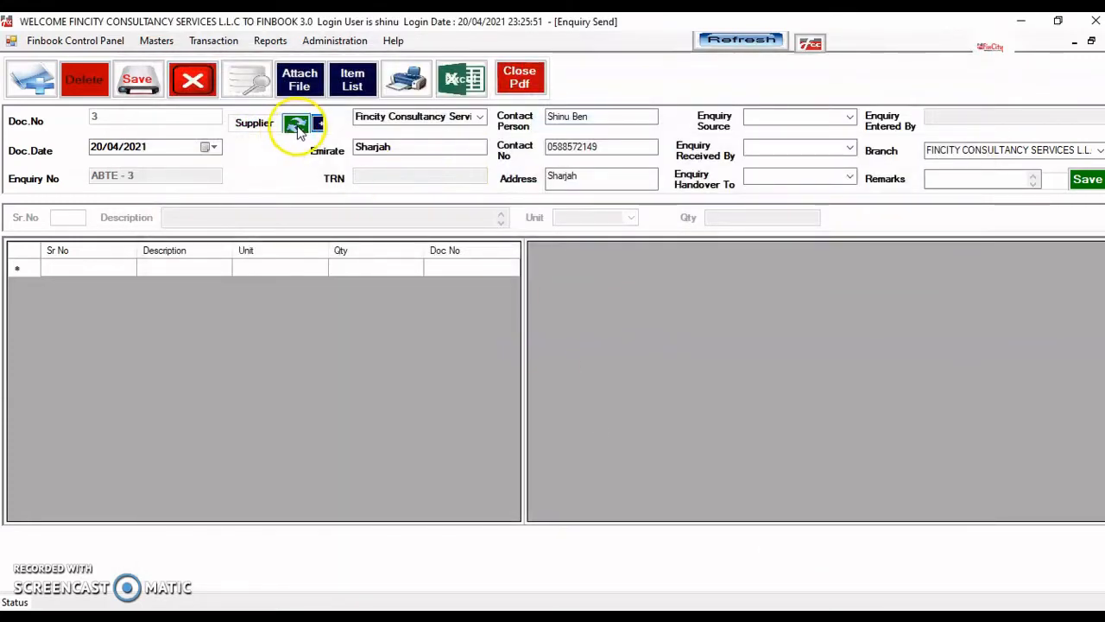
{"action": "left_click", "coordinate": [408, 118]}
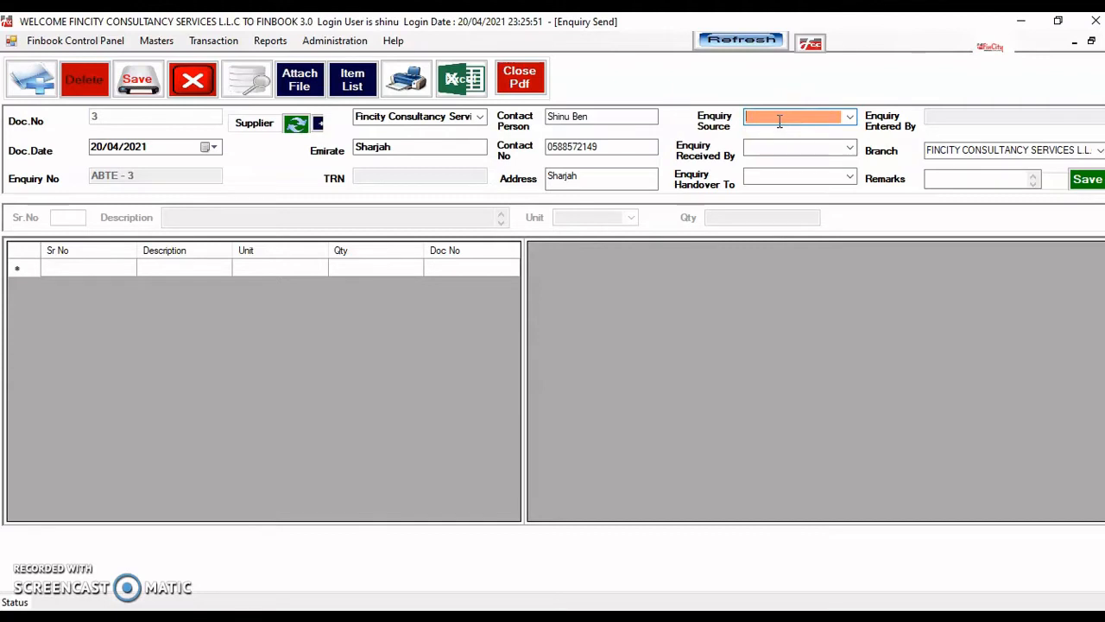
- Set the enquiry source to E-Mail and make the admin user the receiver
{"action": "left_click", "coordinate": [849, 118]}
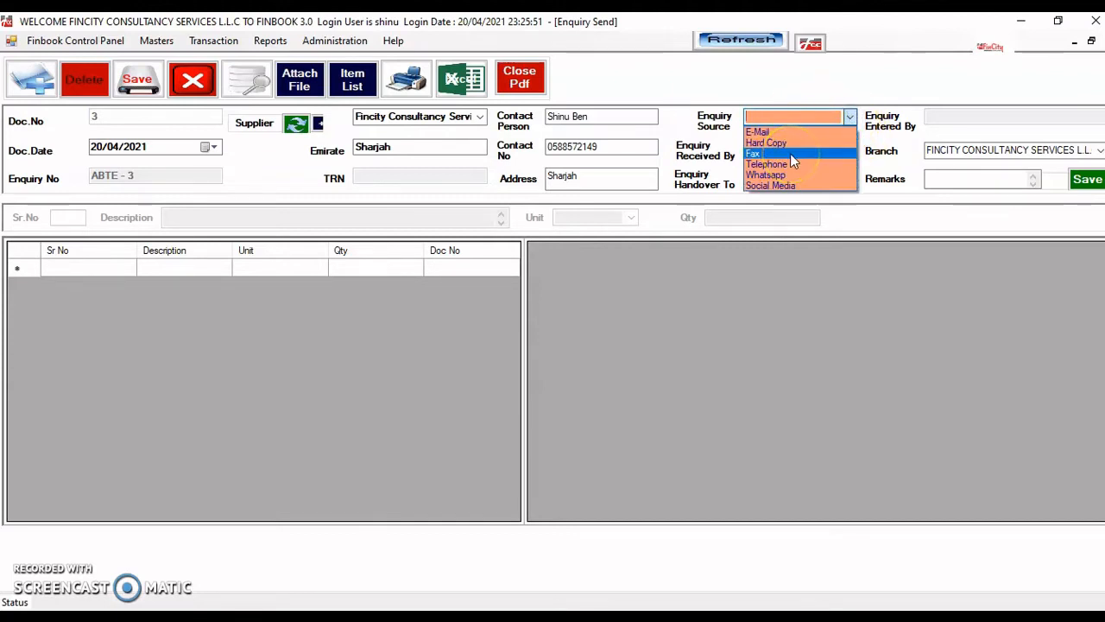
{"action": "left_click", "coordinate": [778, 132]}
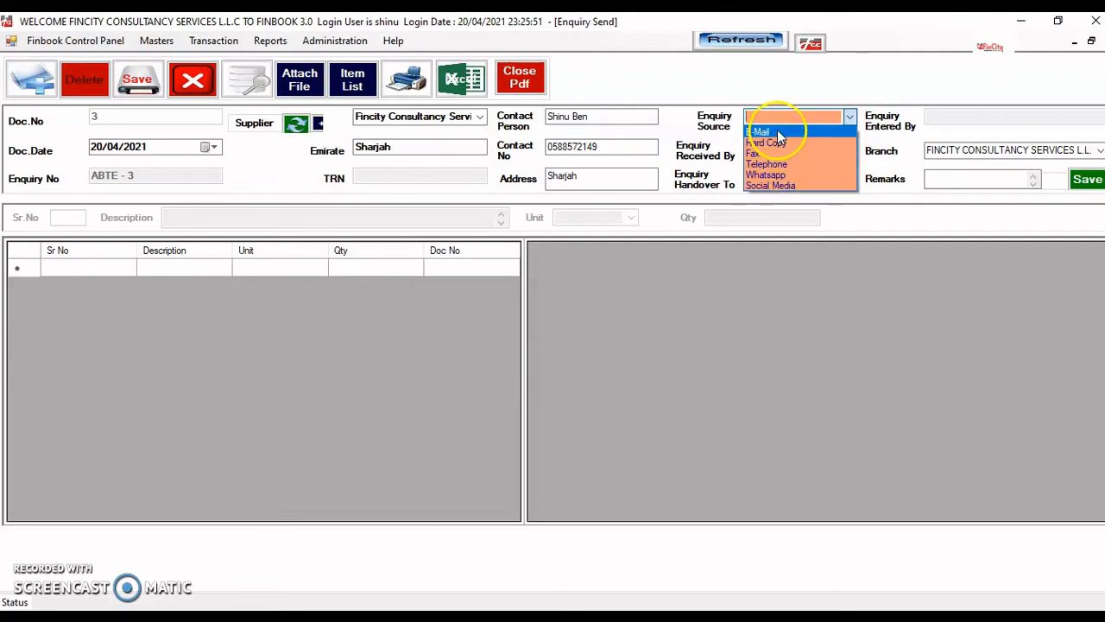
{"action": "key", "text": "Tab"}
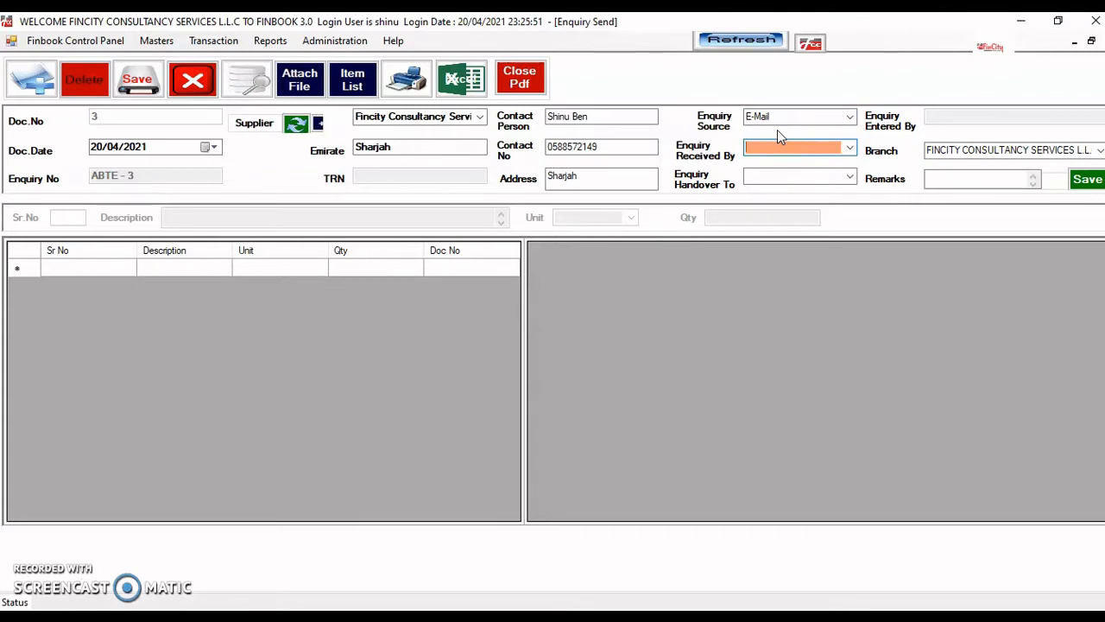
{"action": "left_click", "coordinate": [820, 148]}
{"action": "left_click", "coordinate": [849, 147]}
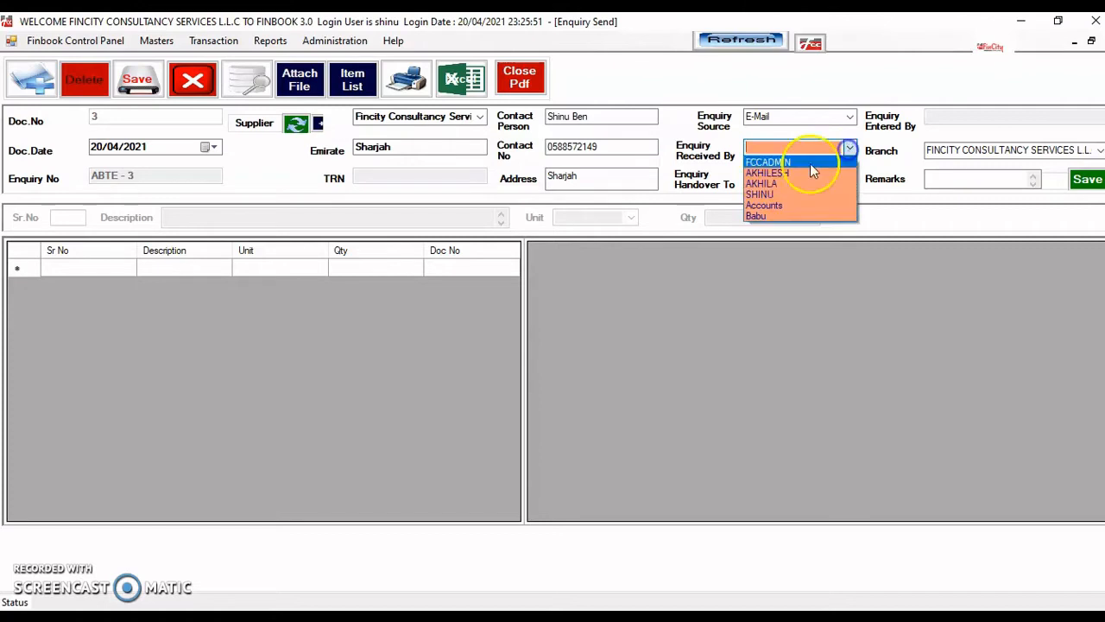
{"action": "left_click", "coordinate": [801, 166]}
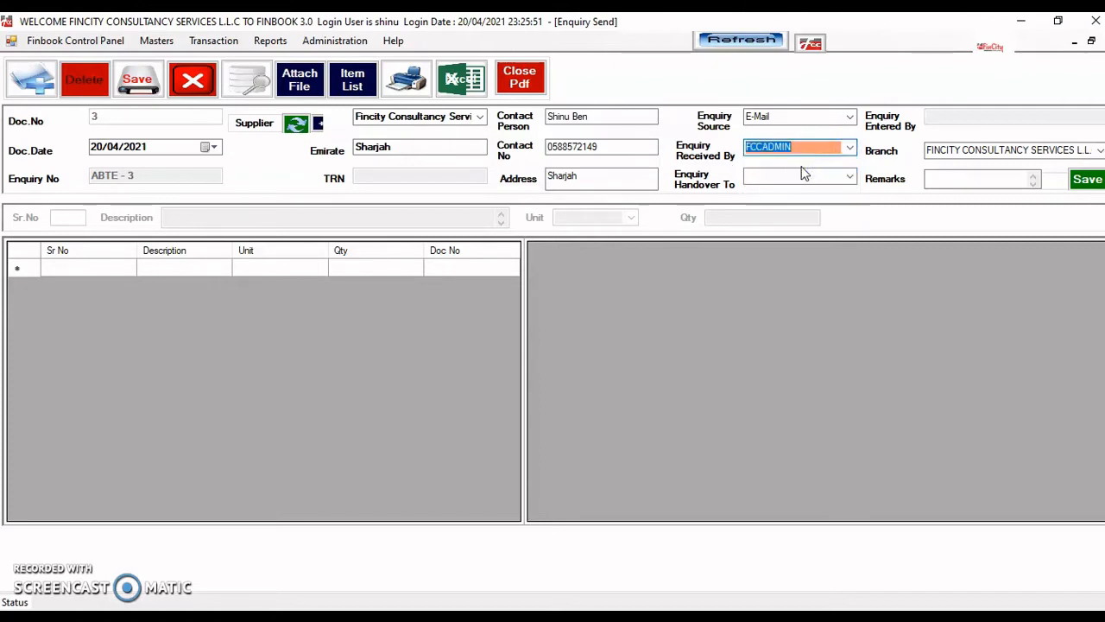
{"action": "key", "text": "Tab"}
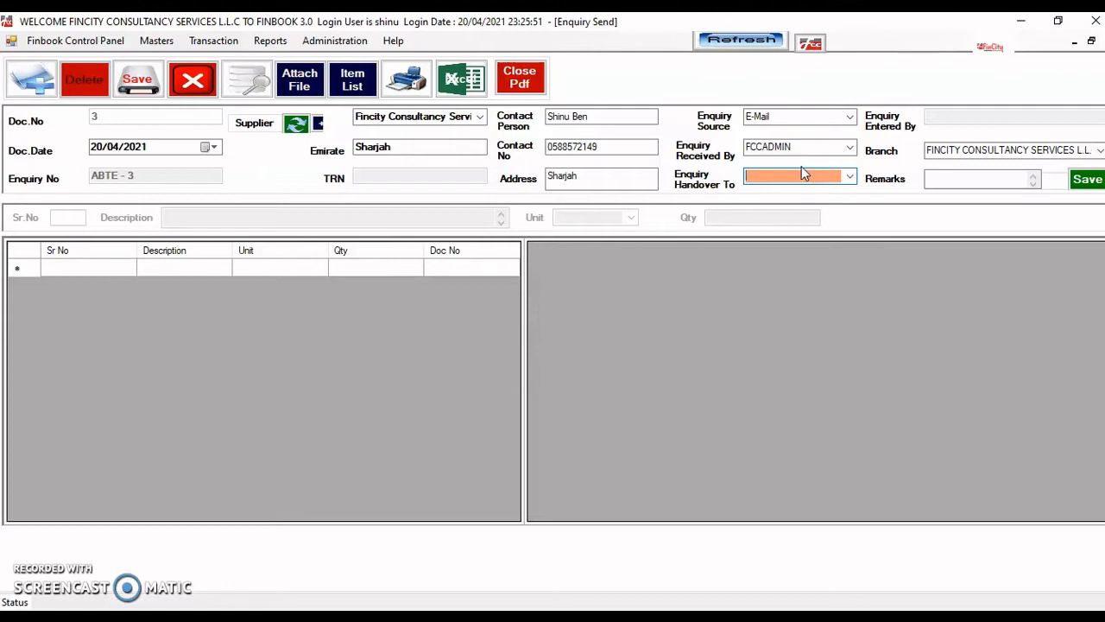
- Assign the handover staff member and save the enquiry
{"action": "left_click", "coordinate": [851, 179]}
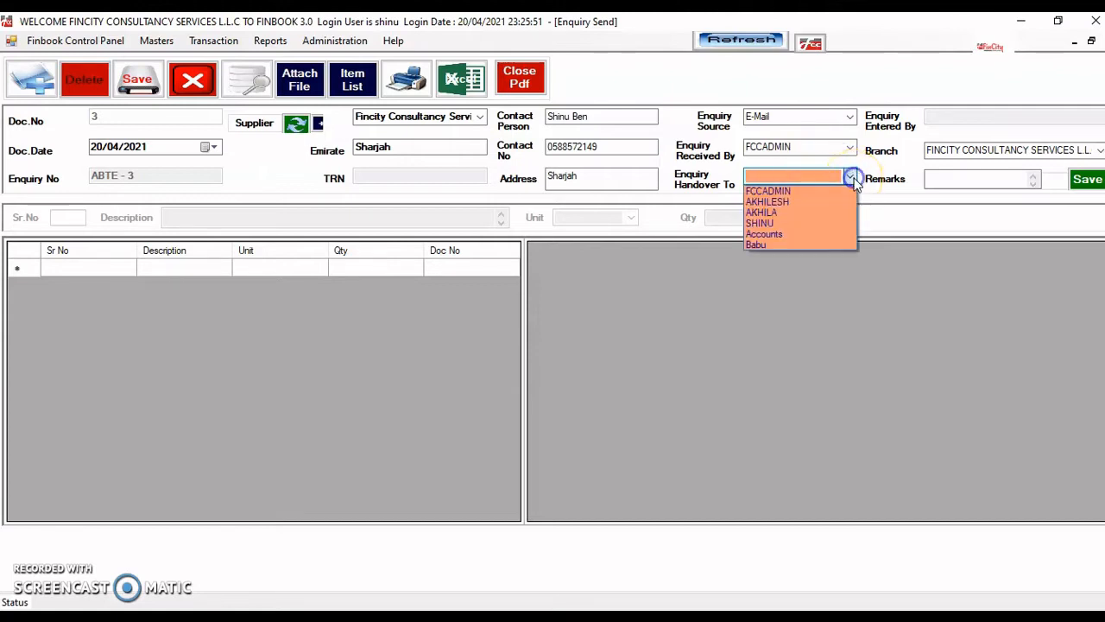
{"action": "left_click", "coordinate": [816, 204]}
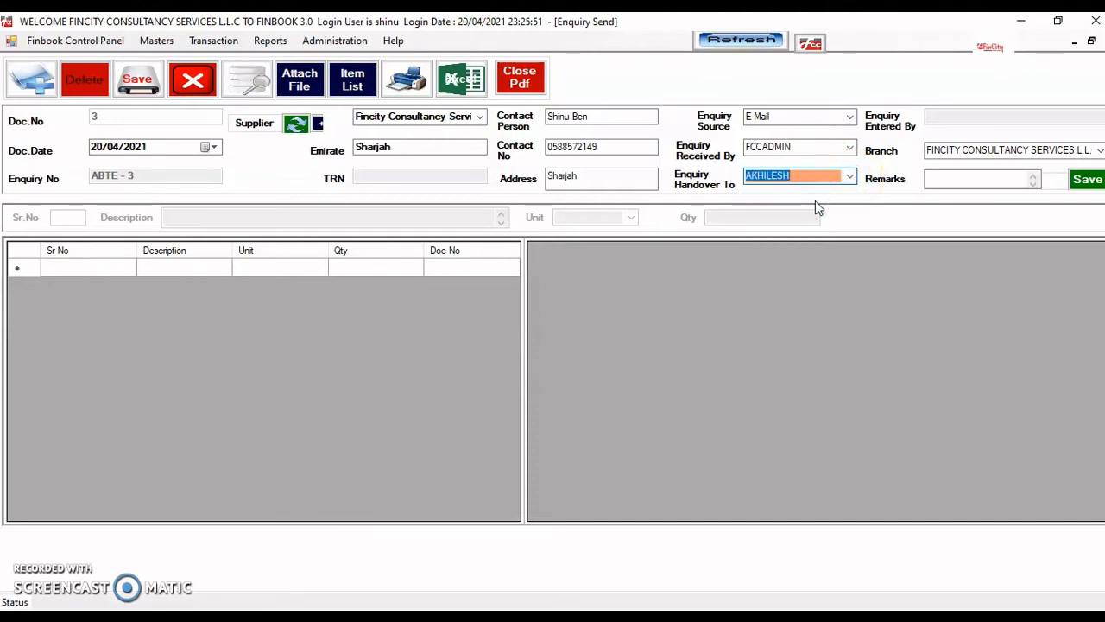
{"action": "key", "text": "Tab"}
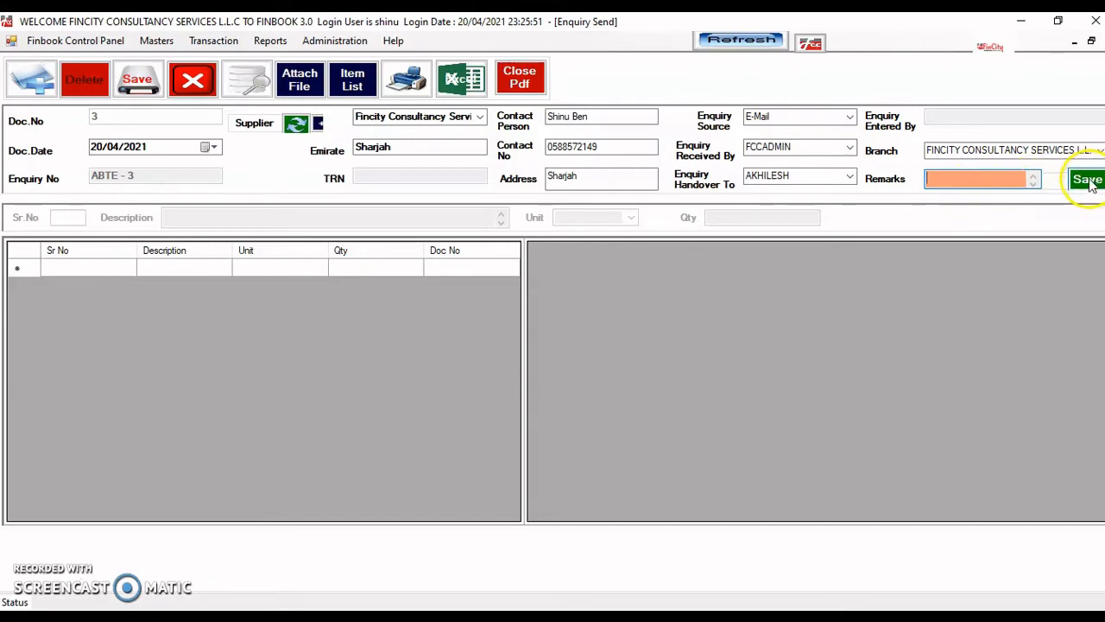
{"action": "key", "text": "Return"}
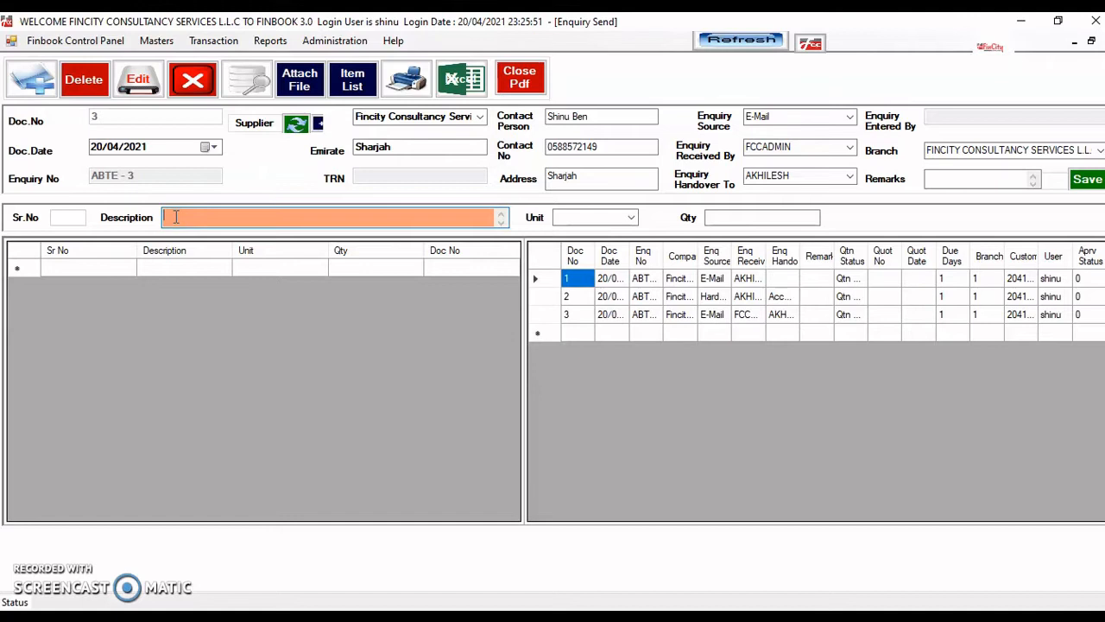
- Add item line 'description of the item 1' with unit PCS and quantity 5
{"action": "type", "text": "descript"}
{"action": "type", "text": "ion of the items"}
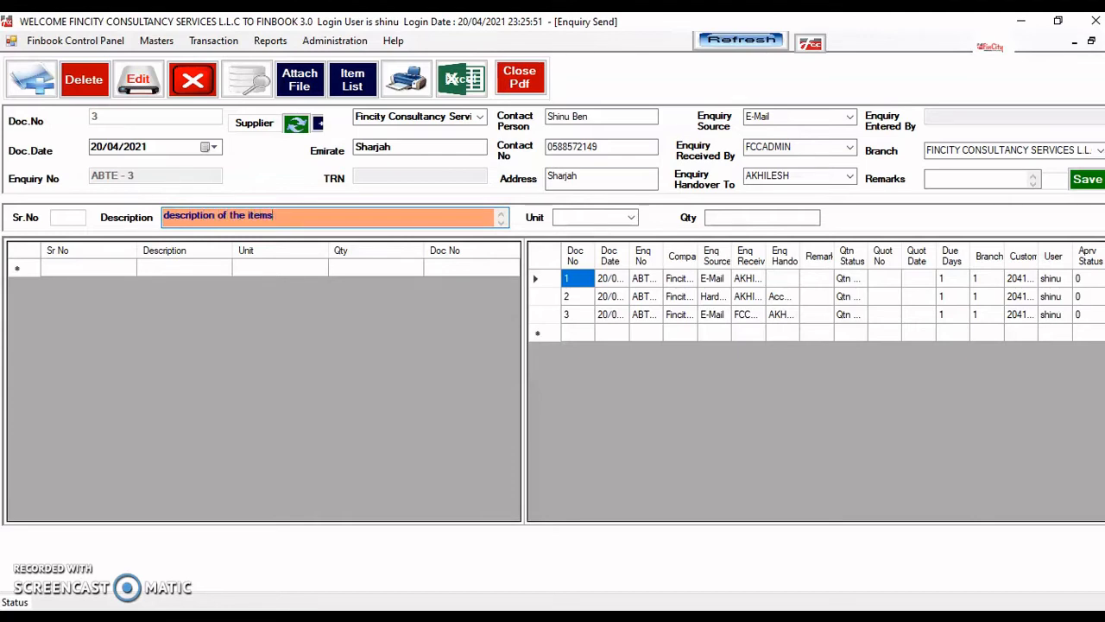
{"action": "key", "text": "BackSpace"}
{"action": "type", "text": "1"}
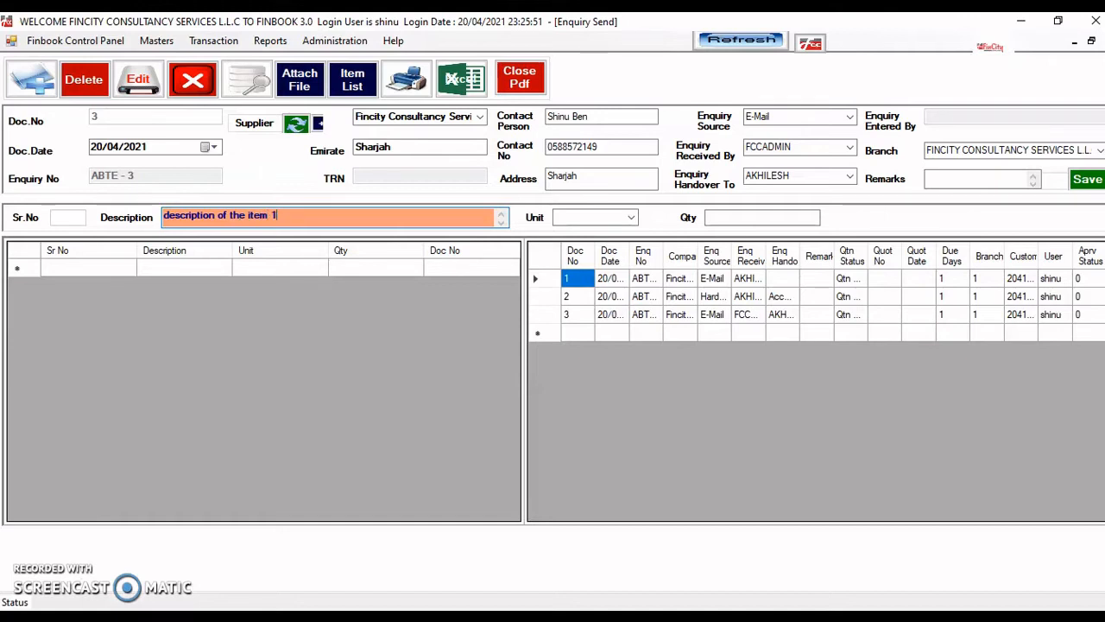
{"action": "key", "text": "Tab"}
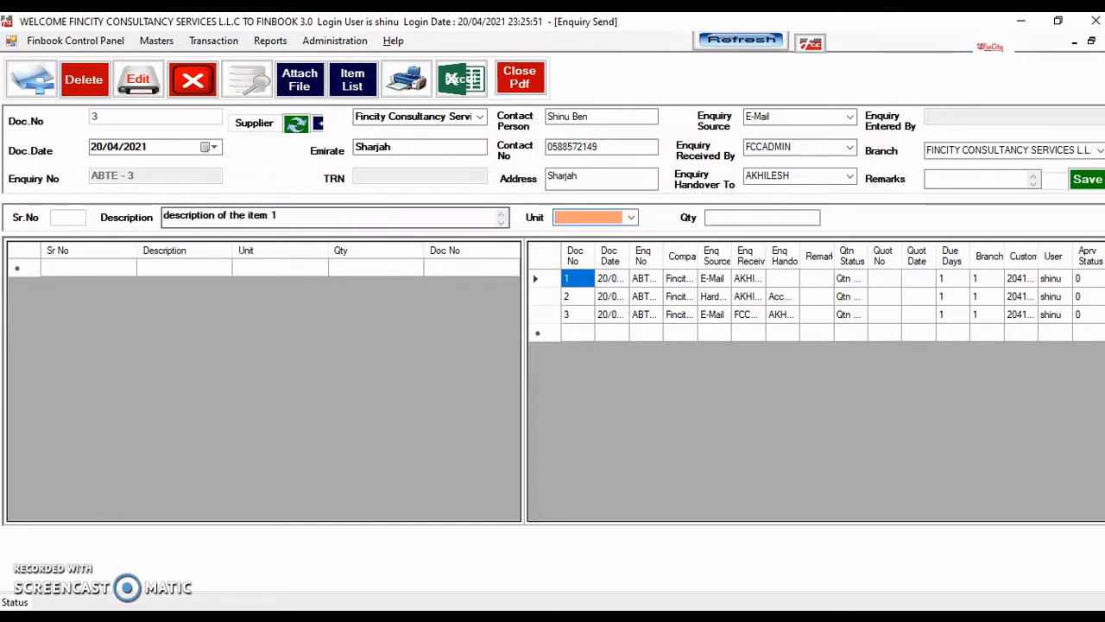
{"action": "key", "text": "alt+Down"}
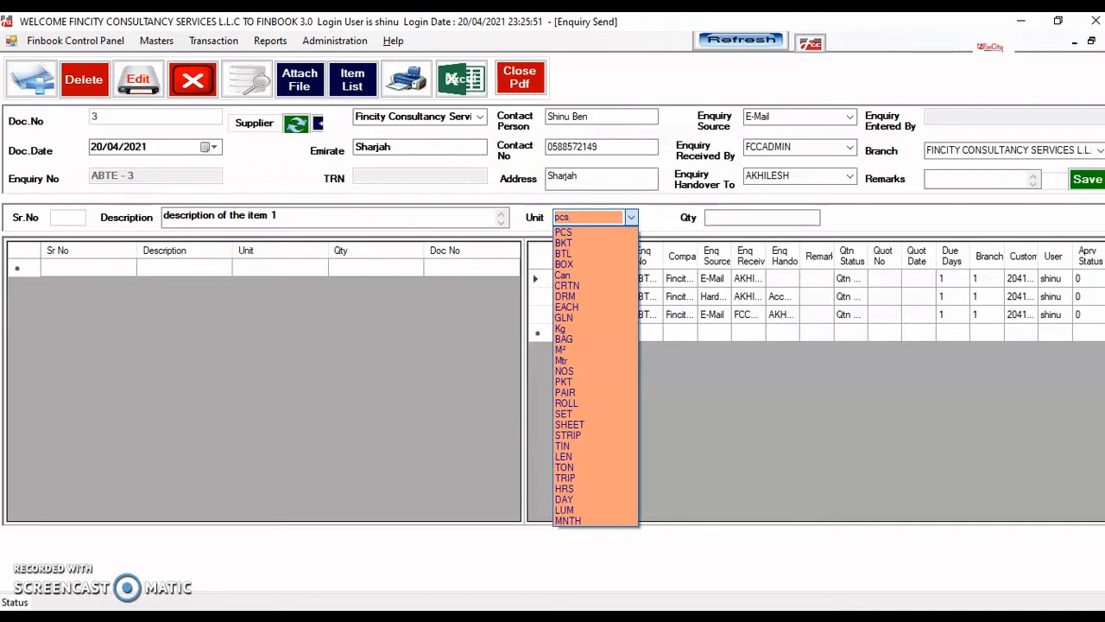
{"action": "key", "text": "Down"}
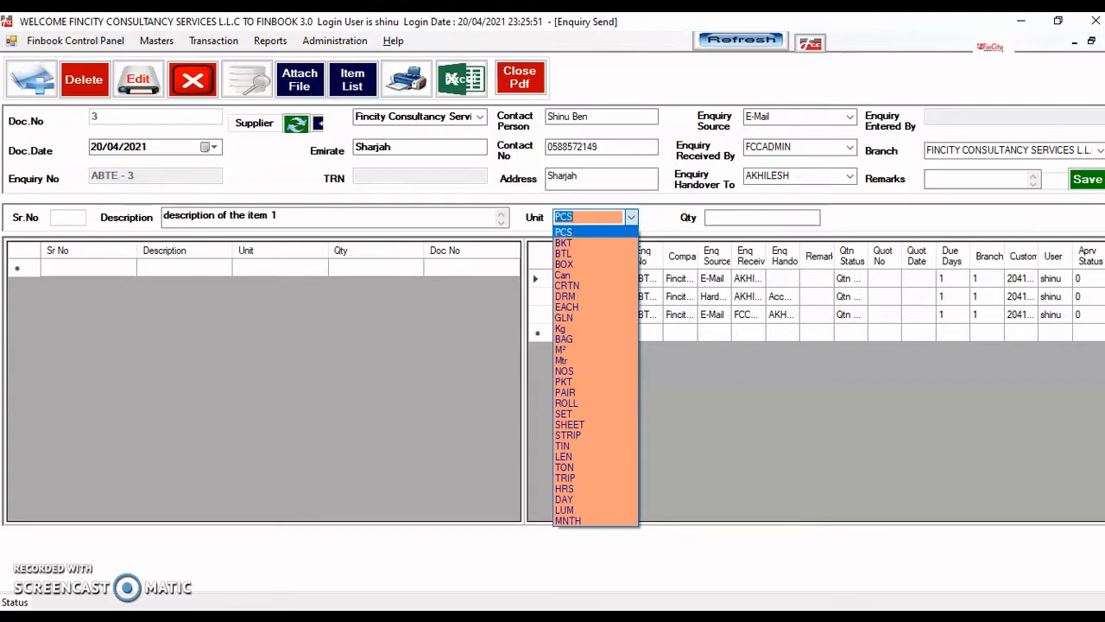
{"action": "key", "text": "Return"}
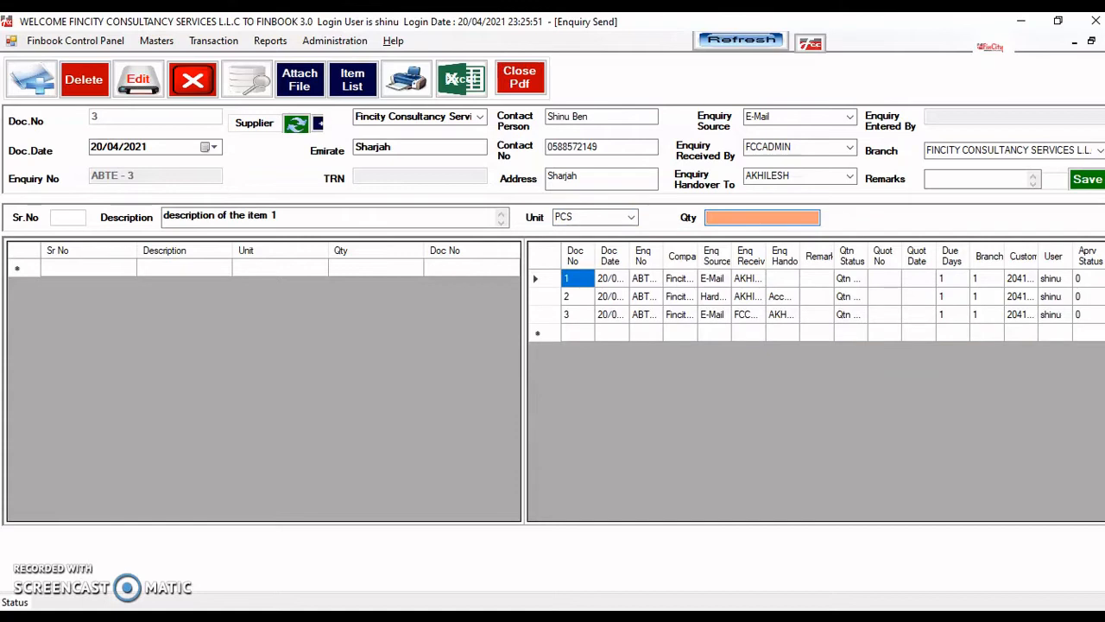
{"action": "type", "text": "5"}
{"action": "key", "text": "Return"}
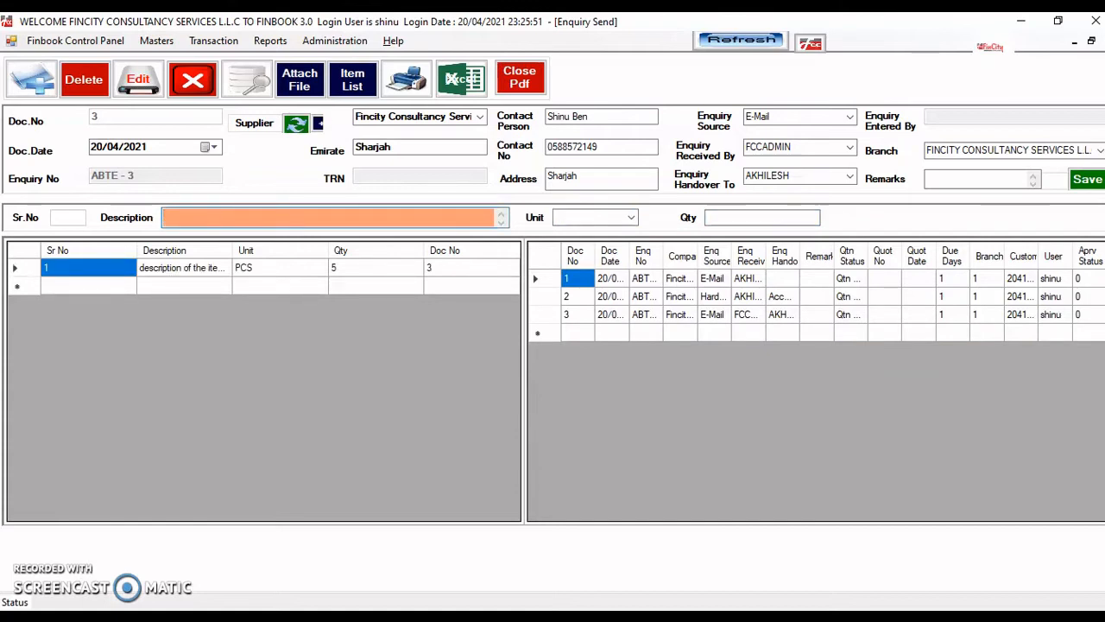
{"action": "type", "text": "description"}
- Give the 'description 2' line unit BTL and quantity 10
{"action": "key", "text": "Tab"}
{"action": "key", "text": "alt+Down"}
{"action": "key", "text": "Down"}
{"action": "key", "text": "Down"}
{"action": "key", "text": "Down"}
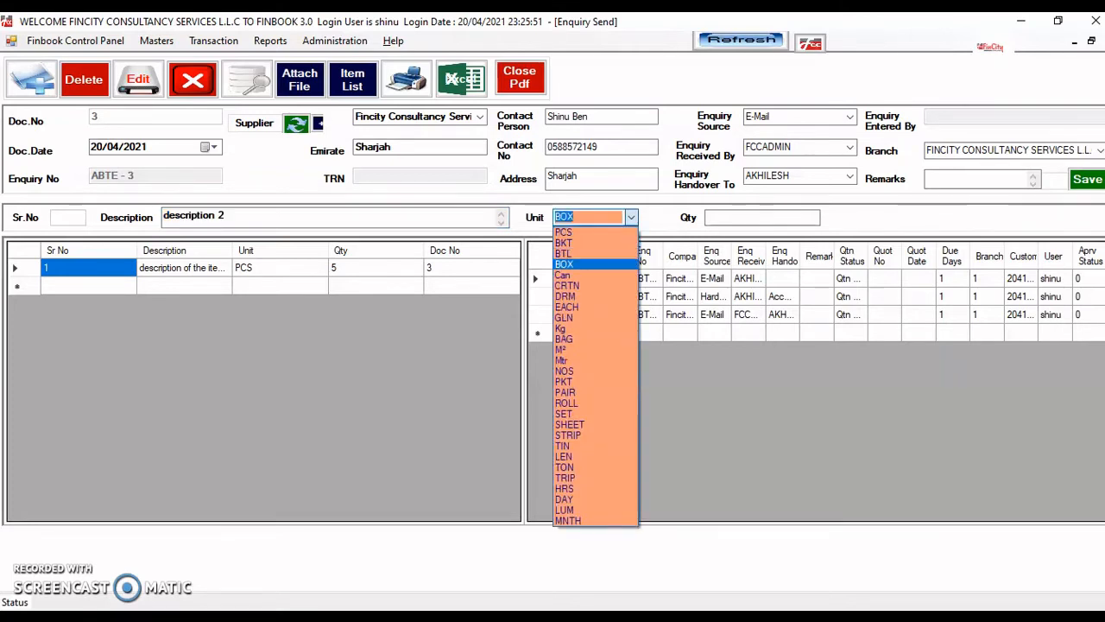
{"action": "key", "text": "Tab"}
{"action": "type", "text": "10"}
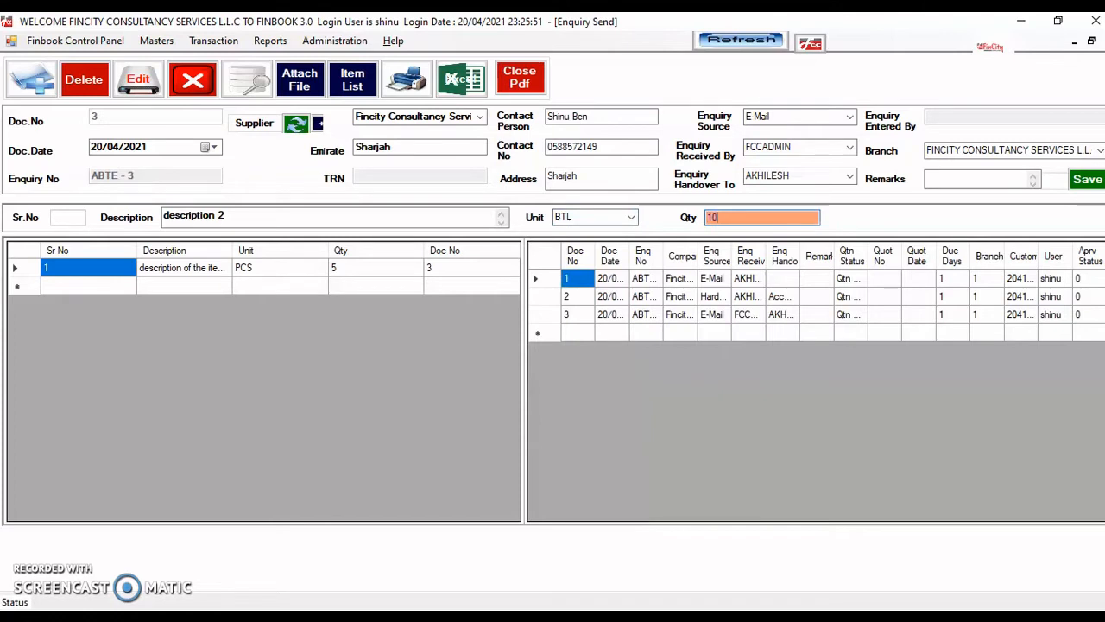
{"action": "key", "text": "Return"}
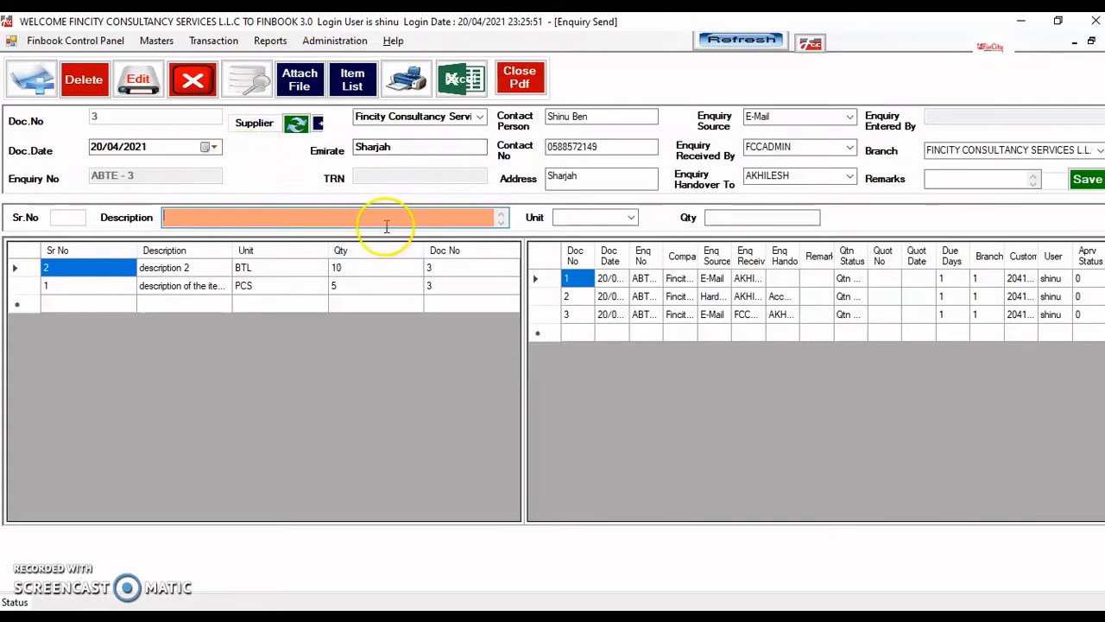
{"action": "left_click", "coordinate": [413, 95]}
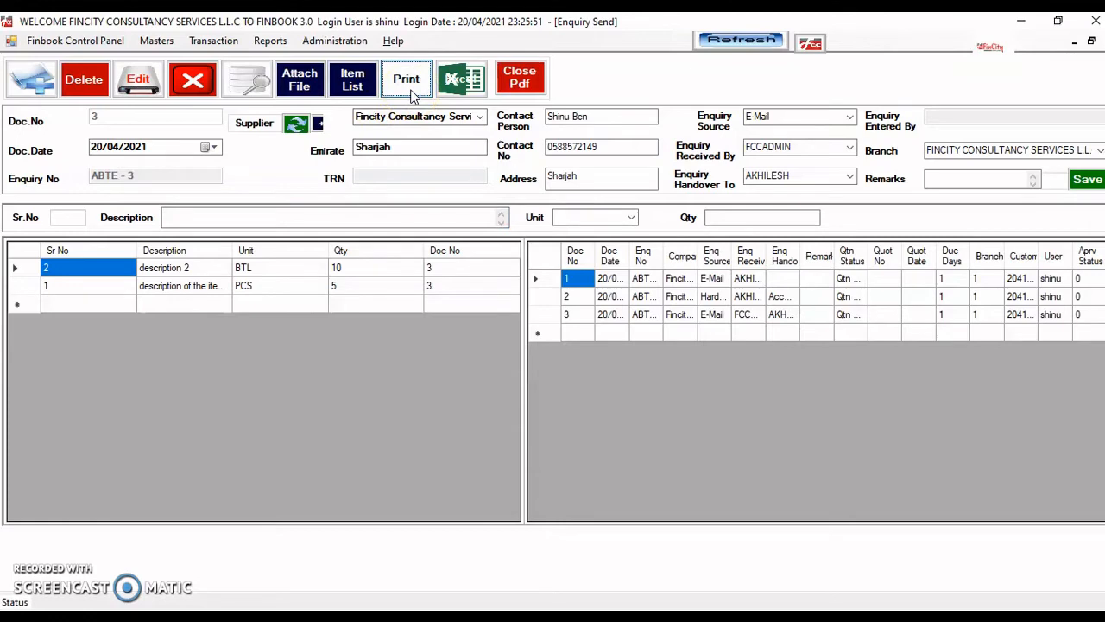
{"action": "left_click", "coordinate": [413, 96]}
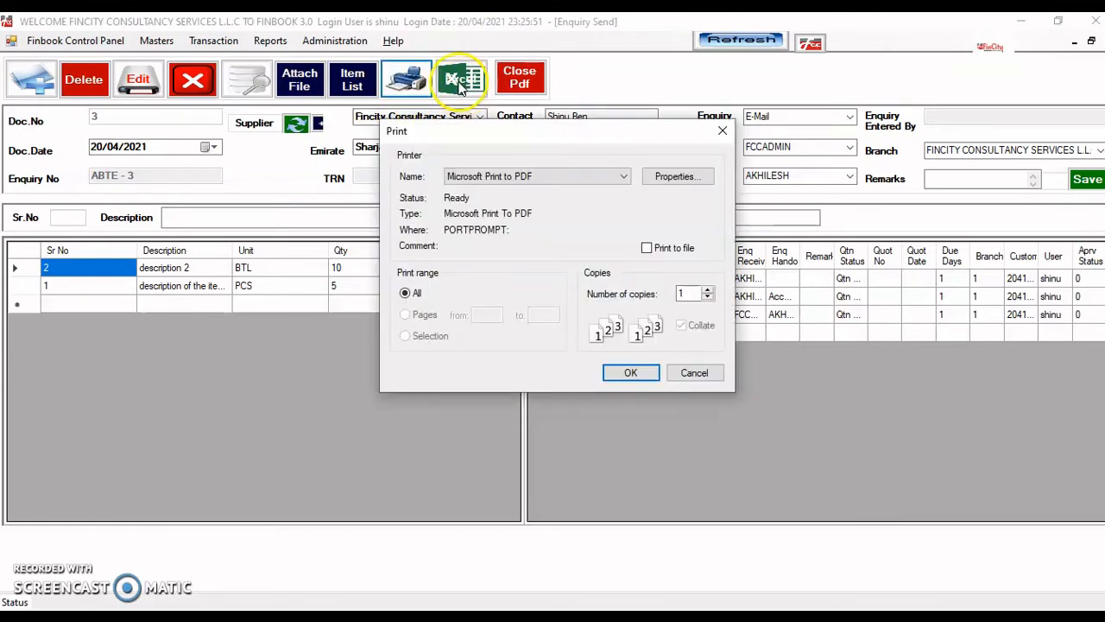
{"action": "left_click", "coordinate": [695, 373]}
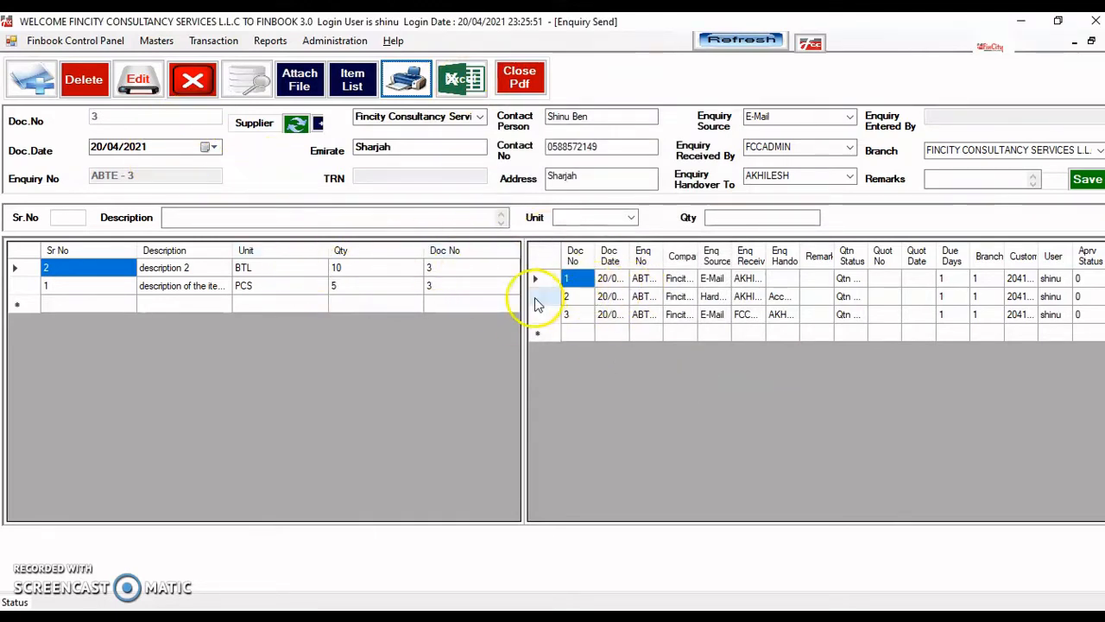
{"action": "left_click", "coordinate": [610, 315]}
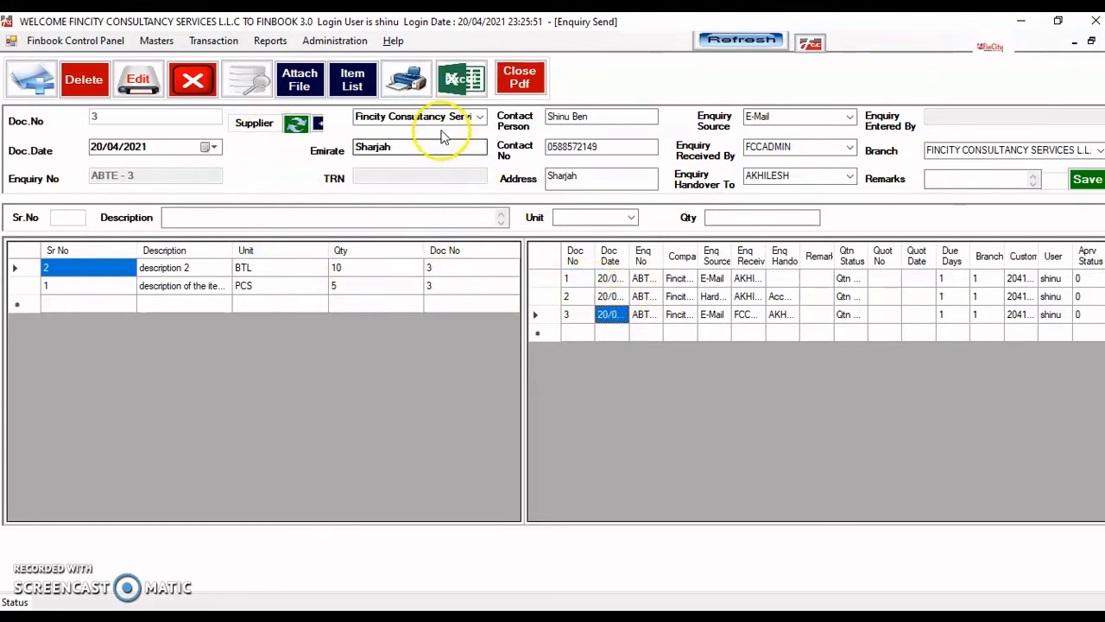
{"action": "left_click", "coordinate": [598, 119]}
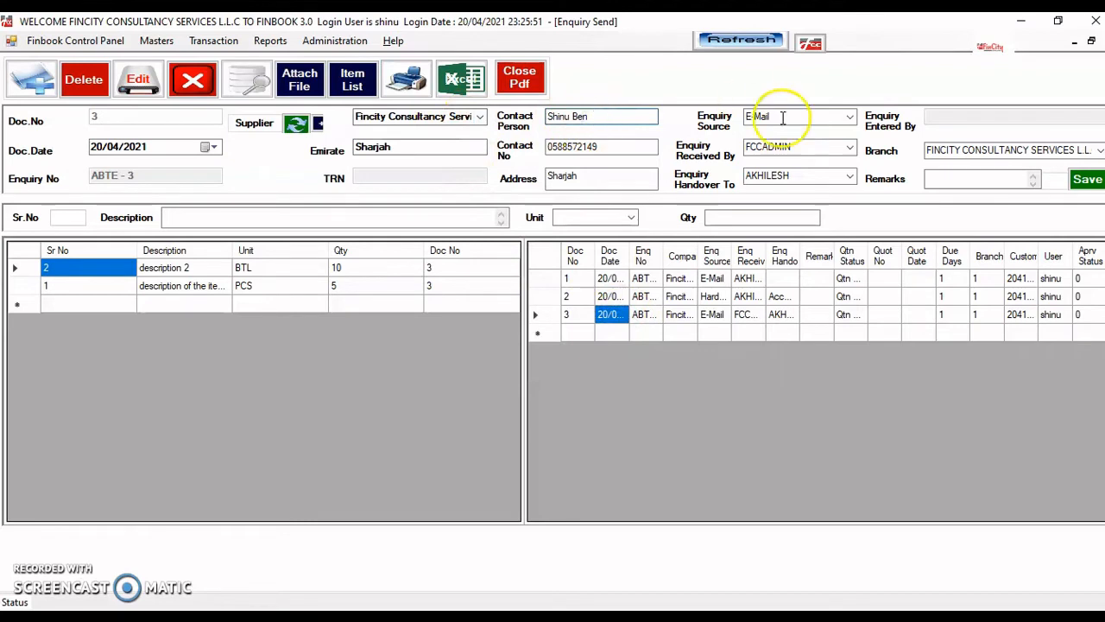
{"action": "left_click", "coordinate": [153, 87]}
{"action": "left_click", "coordinate": [568, 277]}
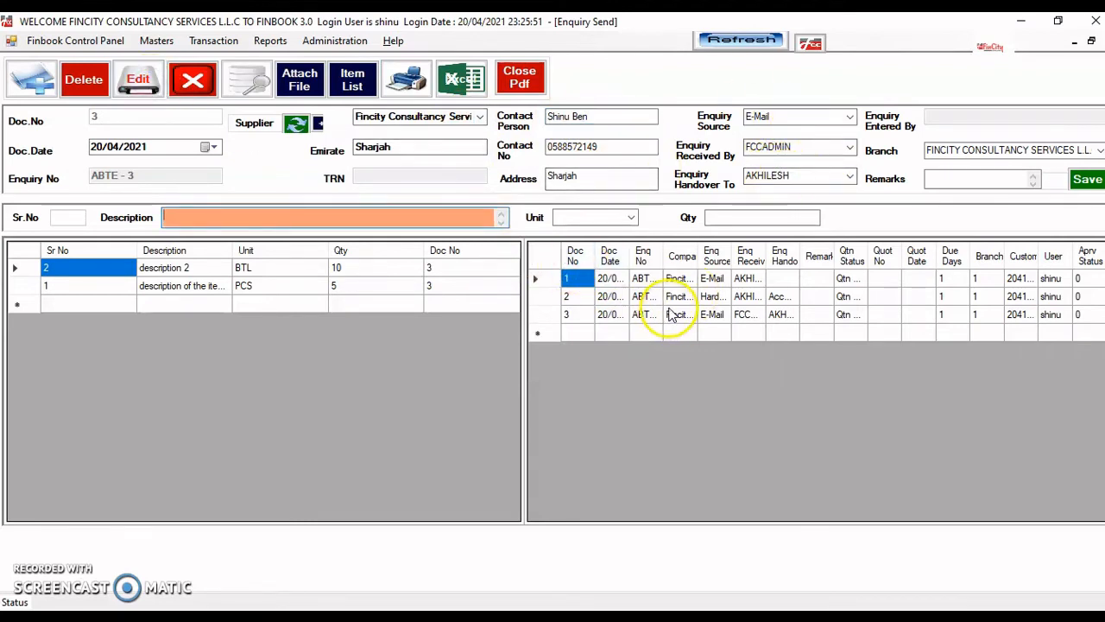
- Edit the 'description 2' line to 'description 565', unit BOX, quantity 6
{"action": "left_click", "coordinate": [175, 271]}
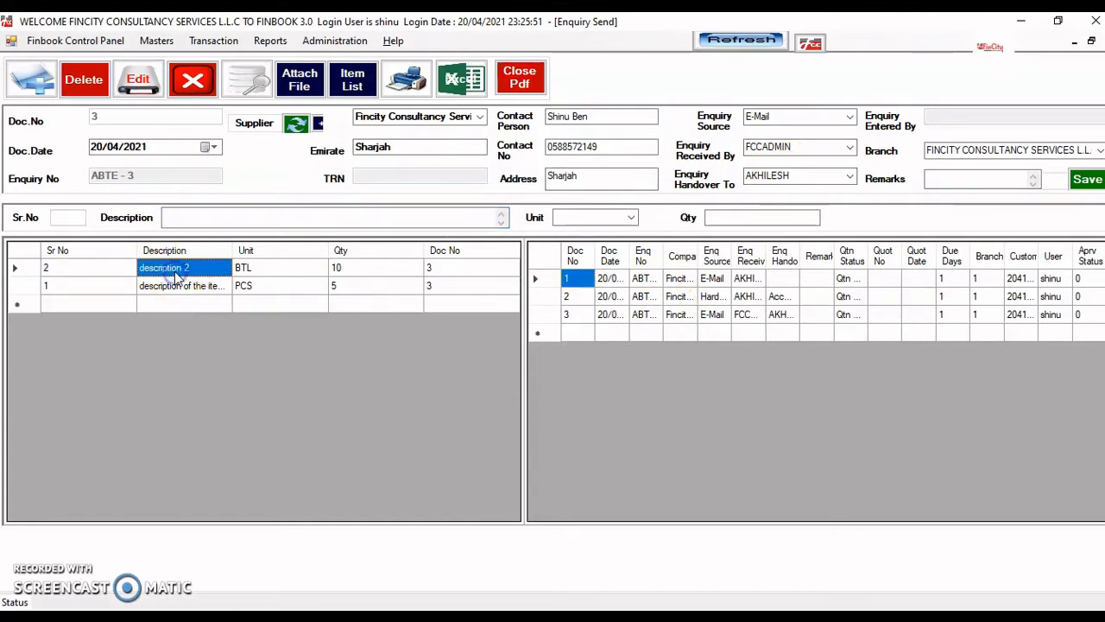
{"action": "double_click", "coordinate": [183, 273]}
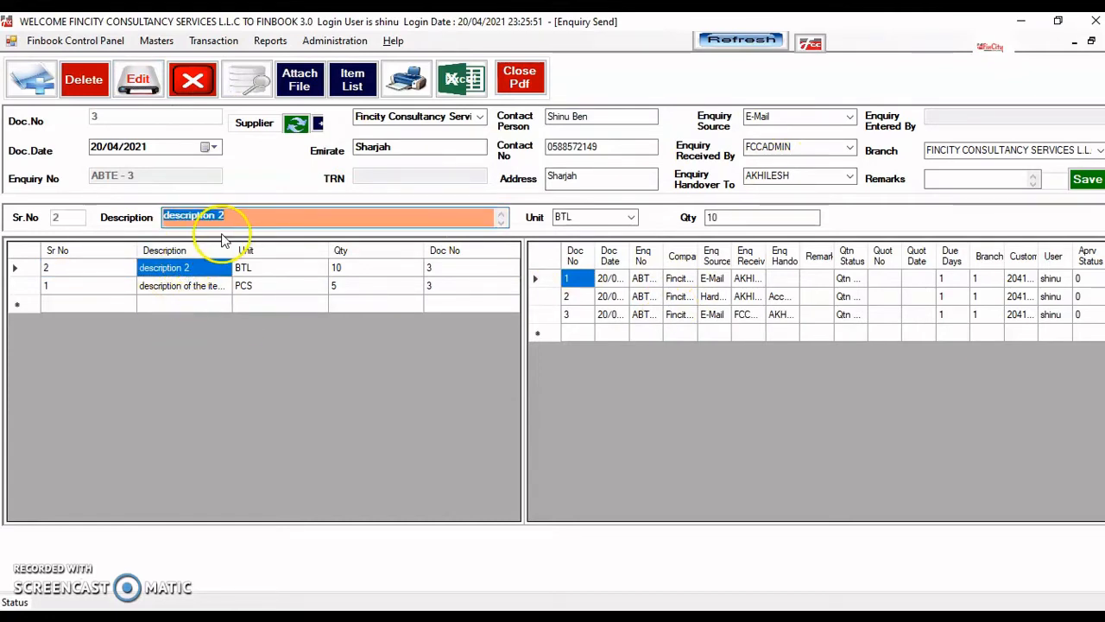
{"action": "left_click", "coordinate": [248, 219]}
{"action": "key", "text": "BackSpace"}
{"action": "type", "text": "565"}
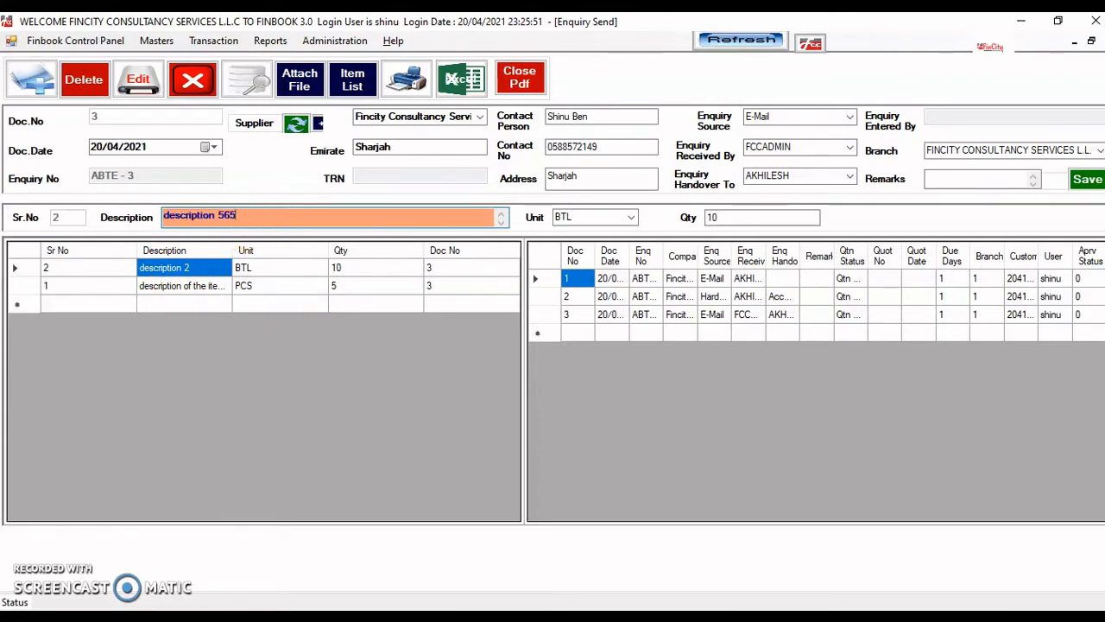
{"action": "left_click", "coordinate": [630, 218]}
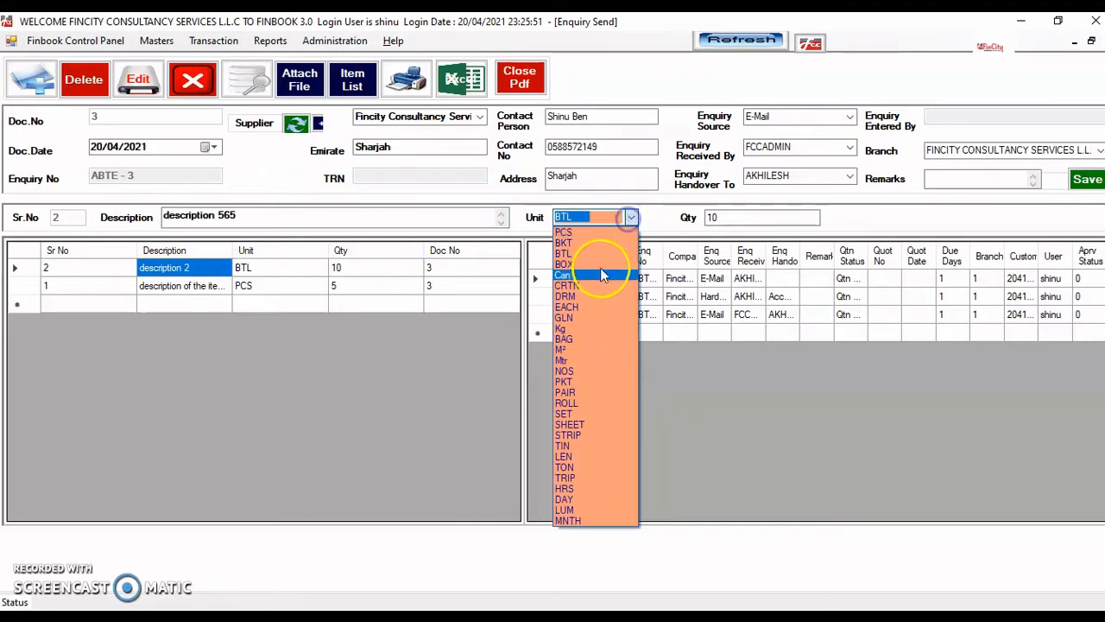
{"action": "left_click", "coordinate": [594, 265]}
{"action": "key", "text": "Tab"}
{"action": "type", "text": "5"}
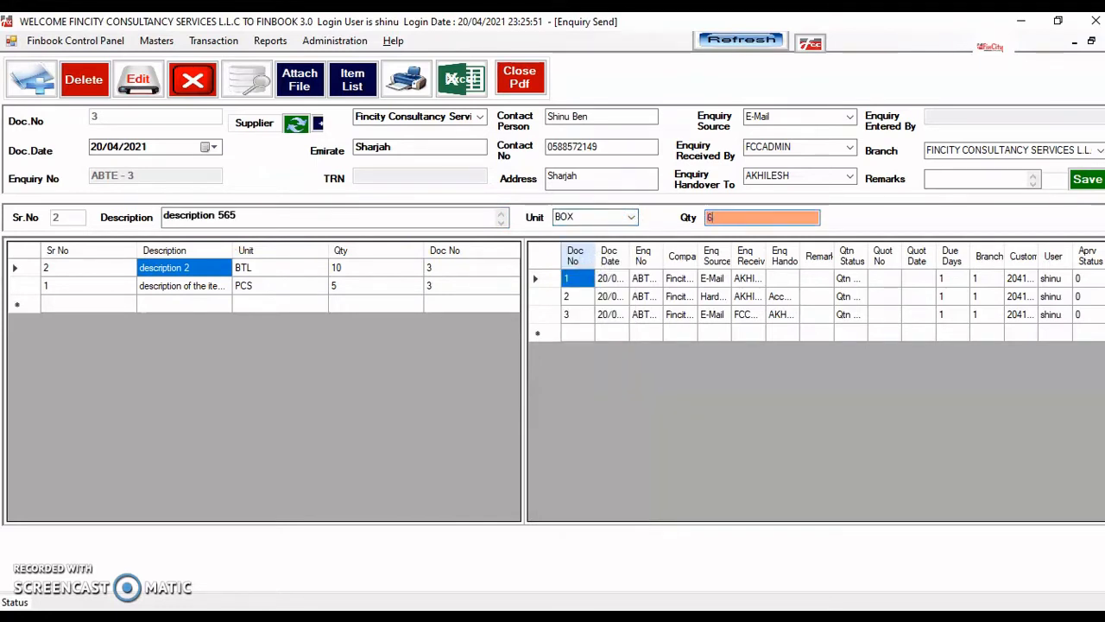
{"action": "key", "text": "Return"}
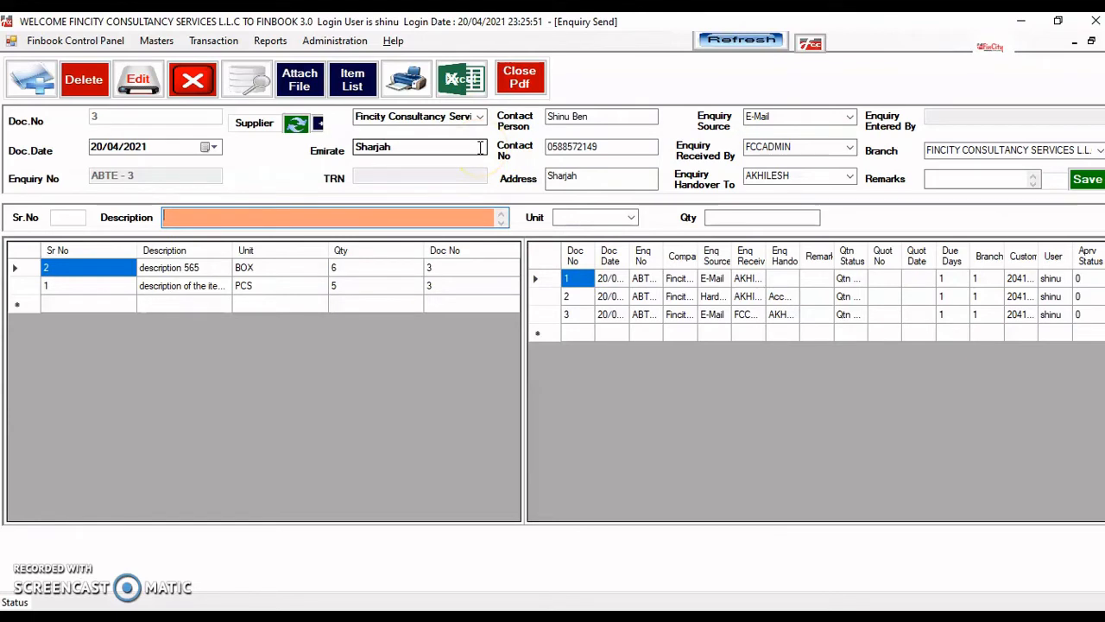
{"action": "left_click", "coordinate": [356, 86]}
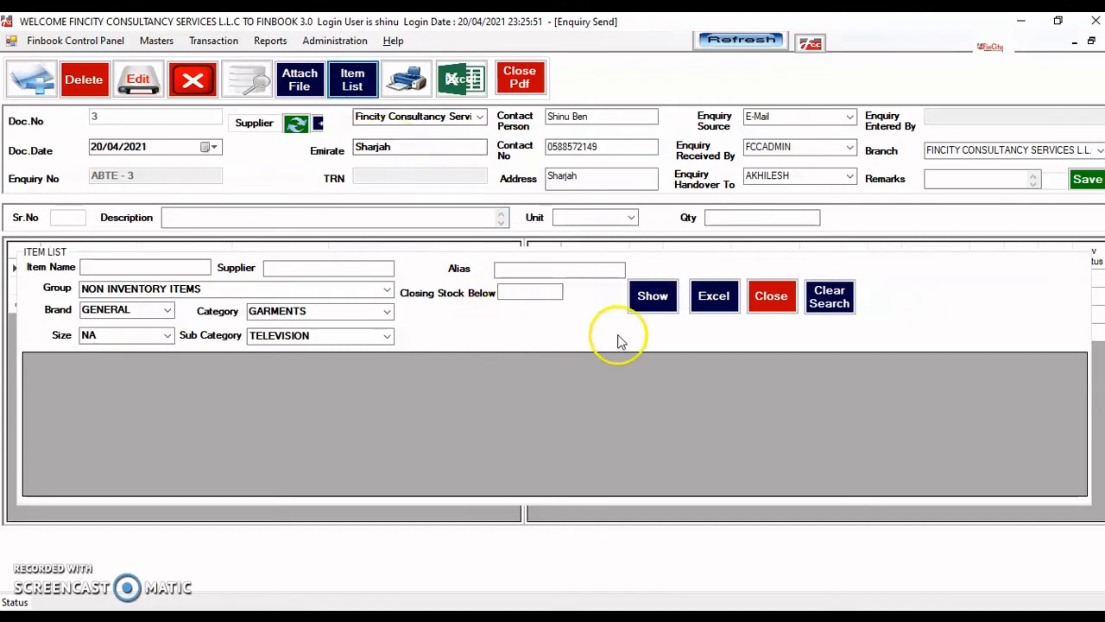
{"action": "left_click", "coordinate": [822, 294]}
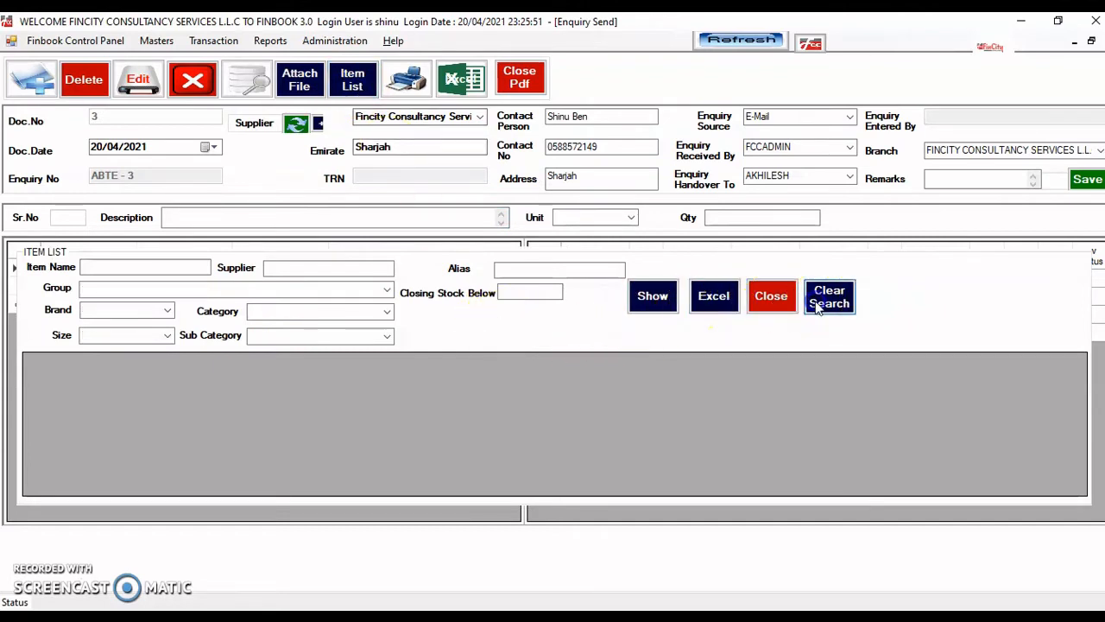
{"action": "left_click", "coordinate": [652, 296]}
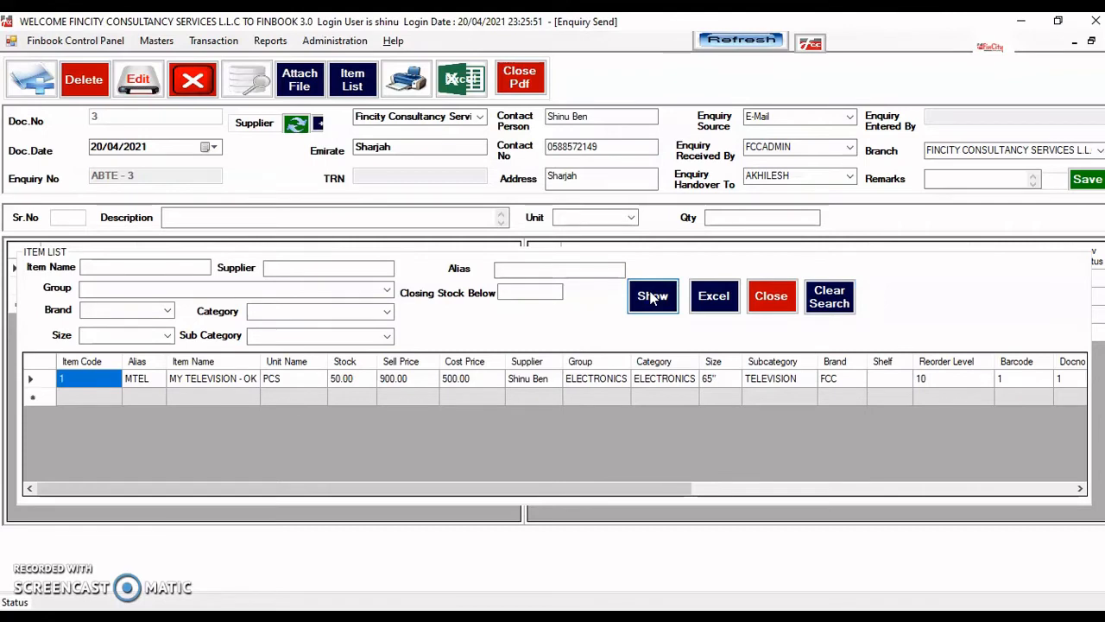
{"action": "left_click", "coordinate": [653, 296]}
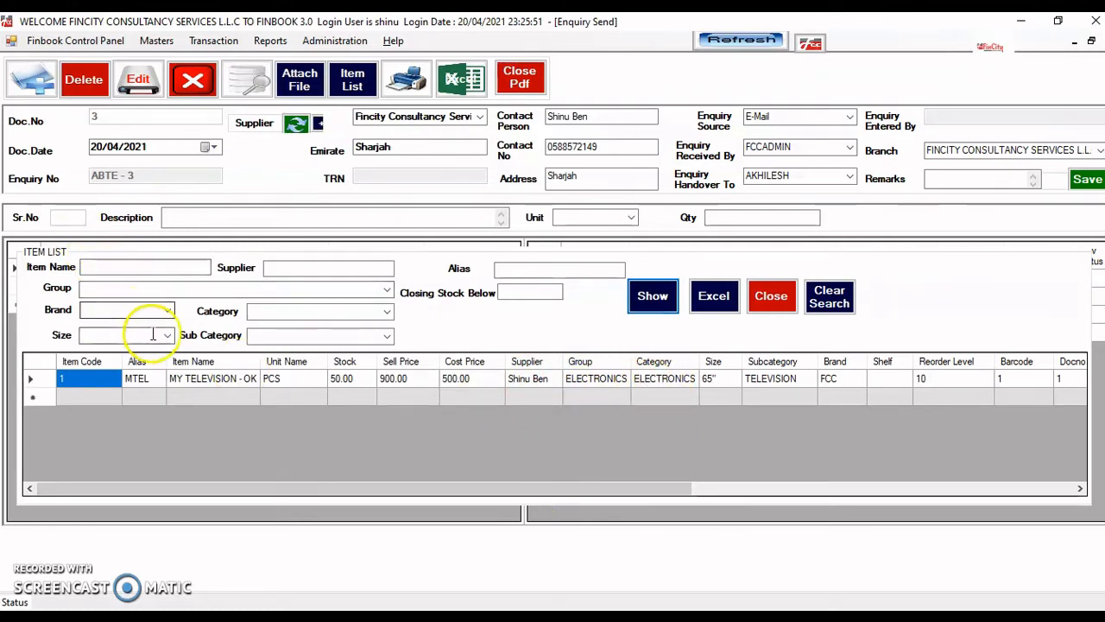
{"action": "left_click", "coordinate": [524, 295]}
{"action": "type", "text": "0"}
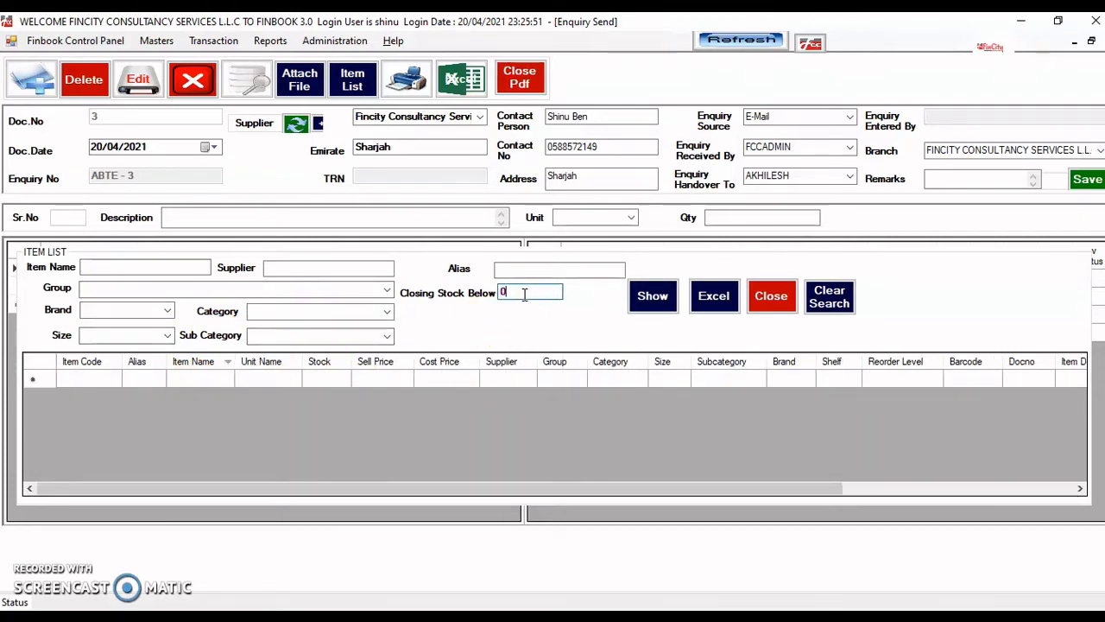
{"action": "key", "text": "BackSpace"}
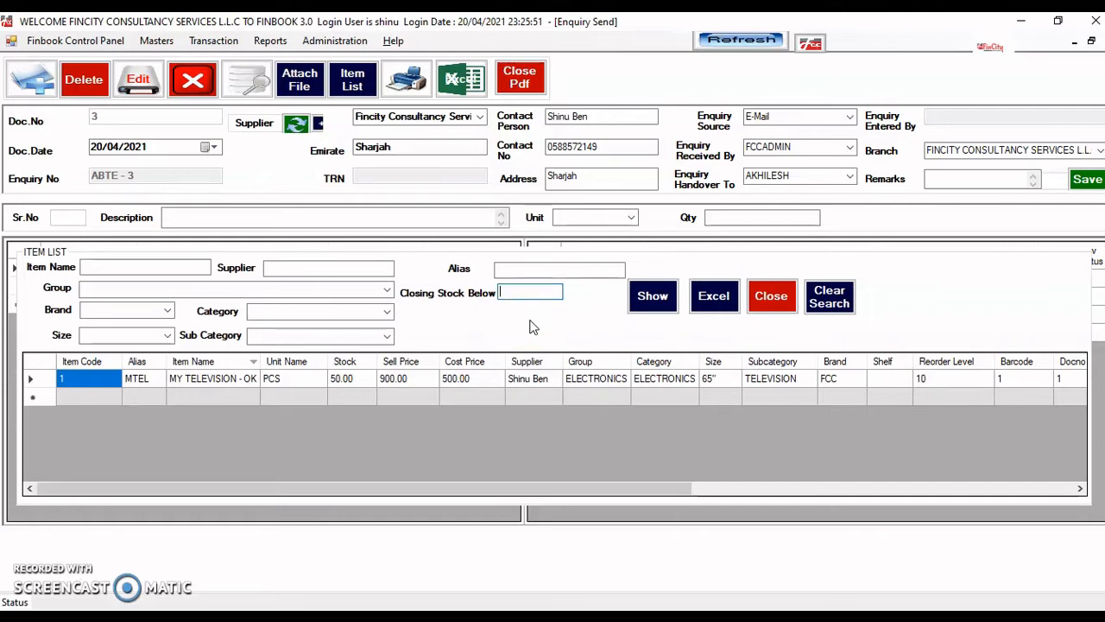
{"action": "type", "text": "15"}
{"action": "key", "text": "BackSpace"}
{"action": "key", "text": "BackSpace"}
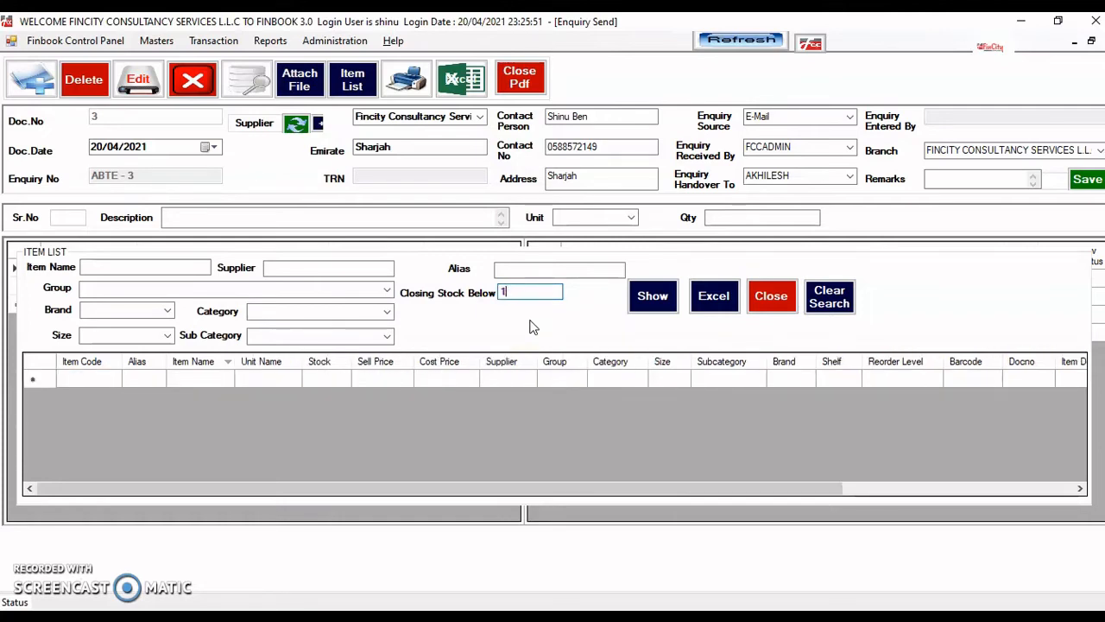
{"action": "type", "text": "0"}
{"action": "key", "text": "BackSpace"}
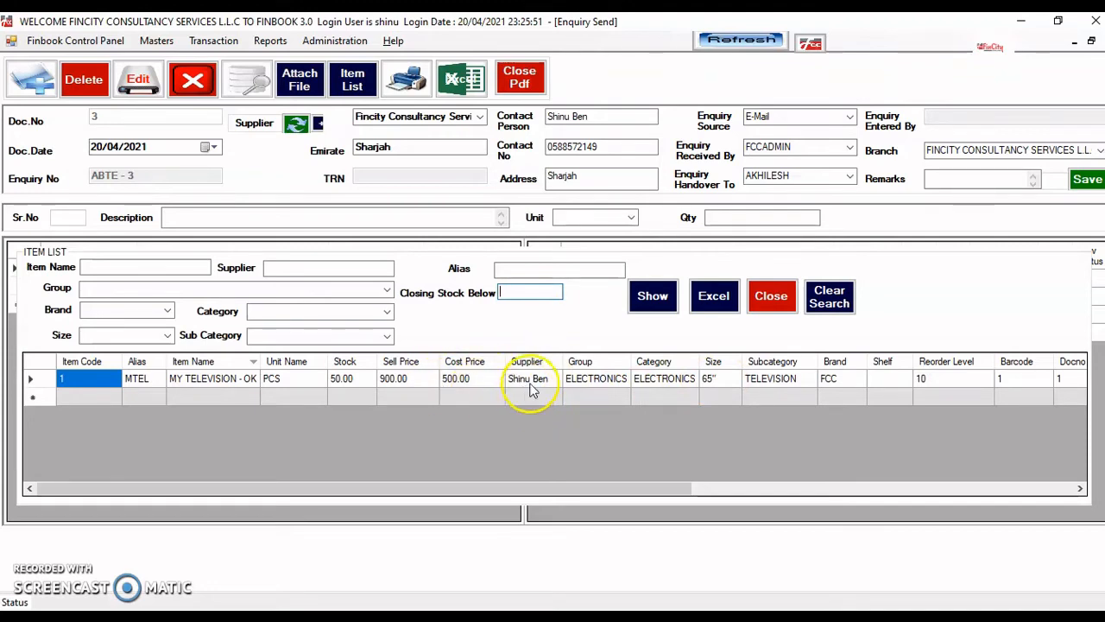
{"action": "left_click", "coordinate": [774, 301]}
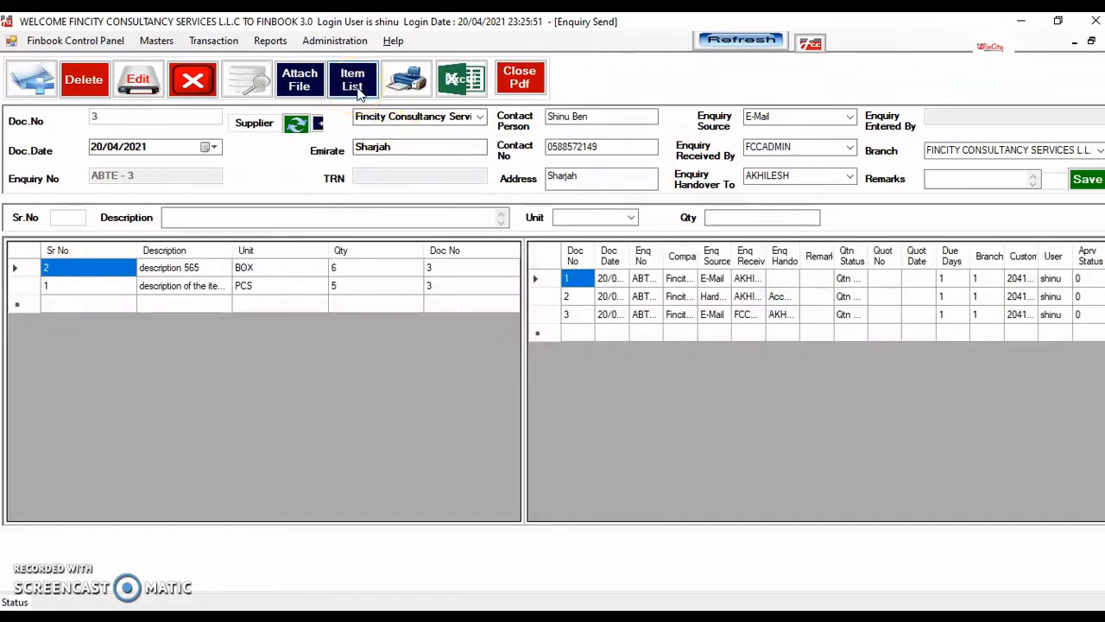
- Open the Attach File panel and close it without attaching anything
{"action": "left_click", "coordinate": [313, 88]}
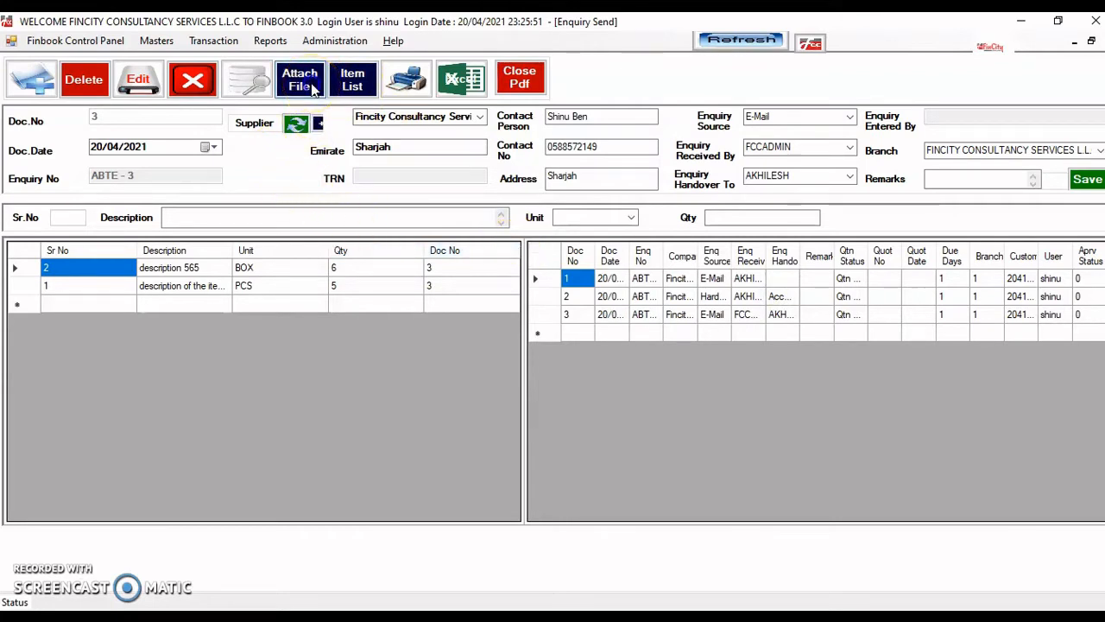
{"action": "left_click", "coordinate": [609, 359]}
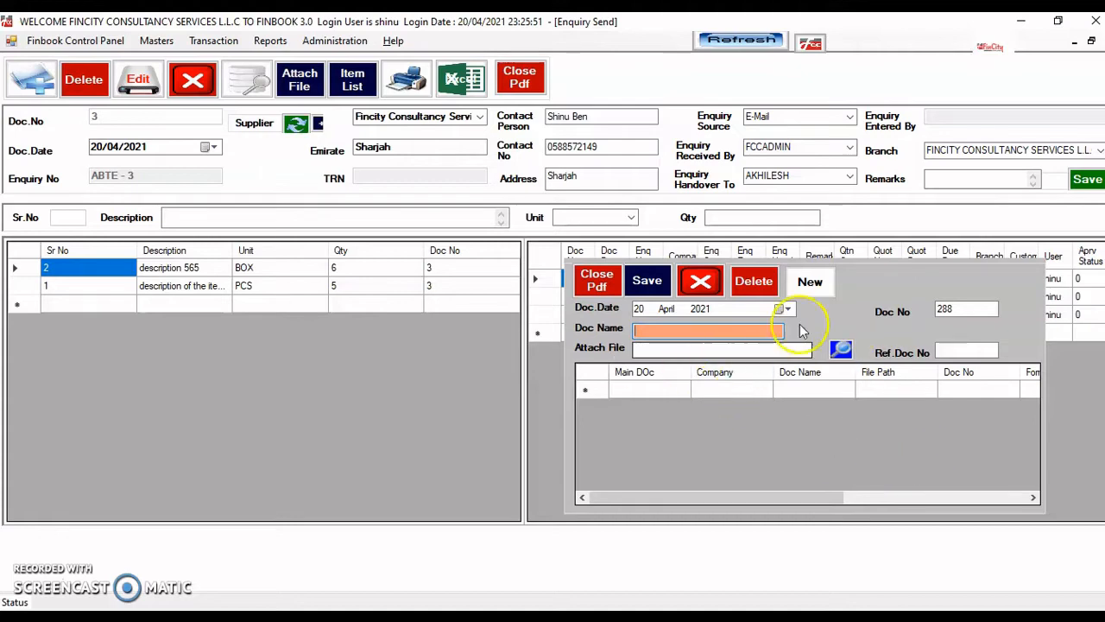
{"action": "left_click", "coordinate": [700, 281]}
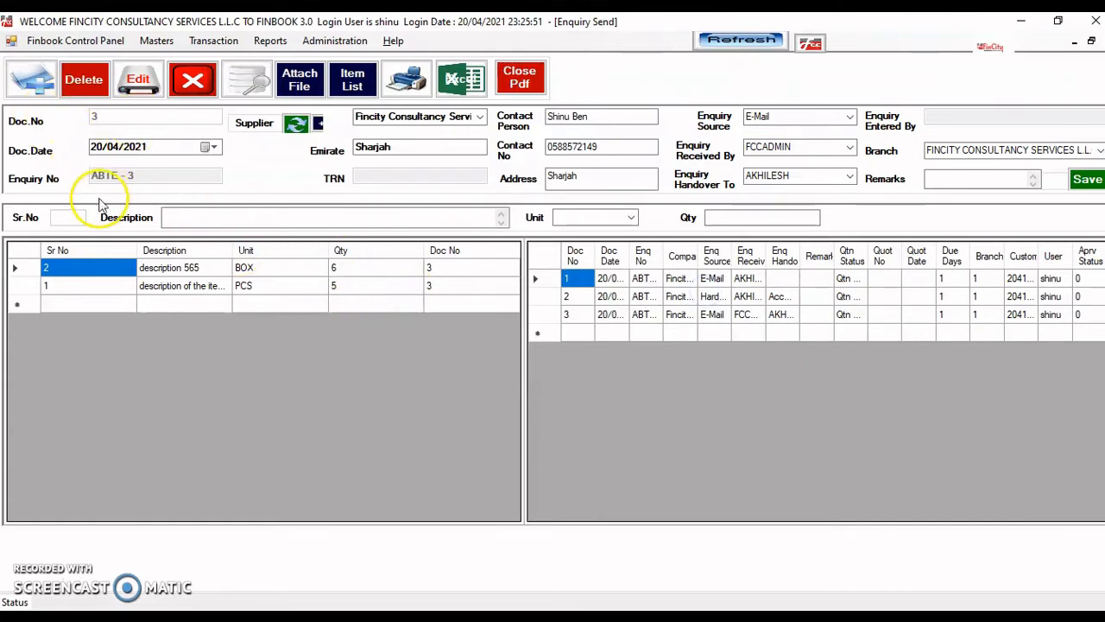
- Clear the form with New and close the Enquiry Send window
{"action": "left_click", "coordinate": [34, 92]}
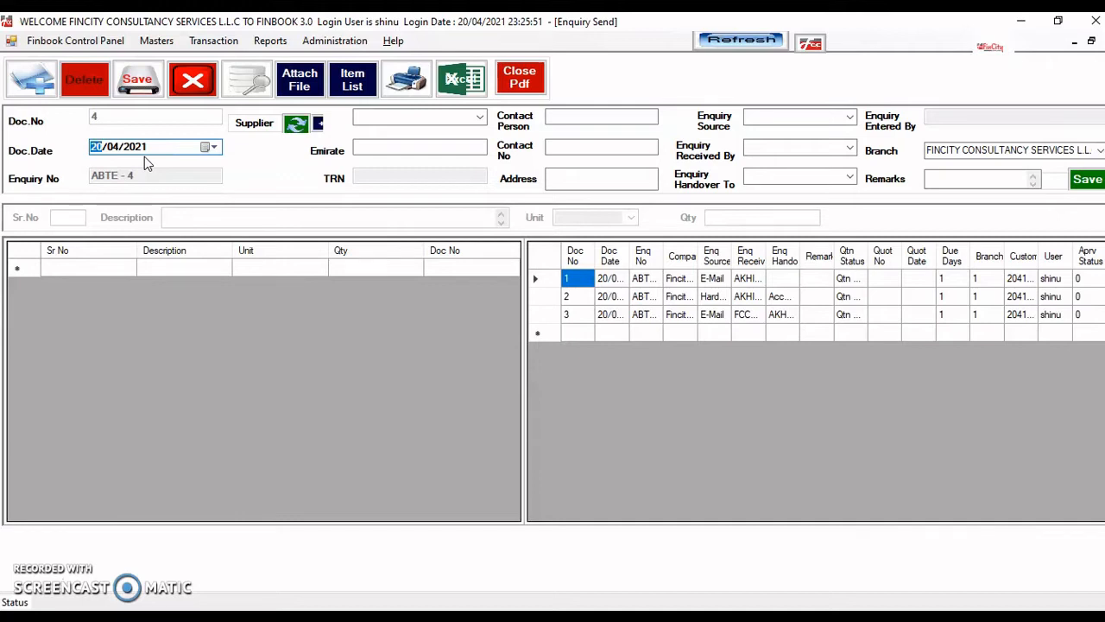
{"action": "left_click", "coordinate": [555, 181]}
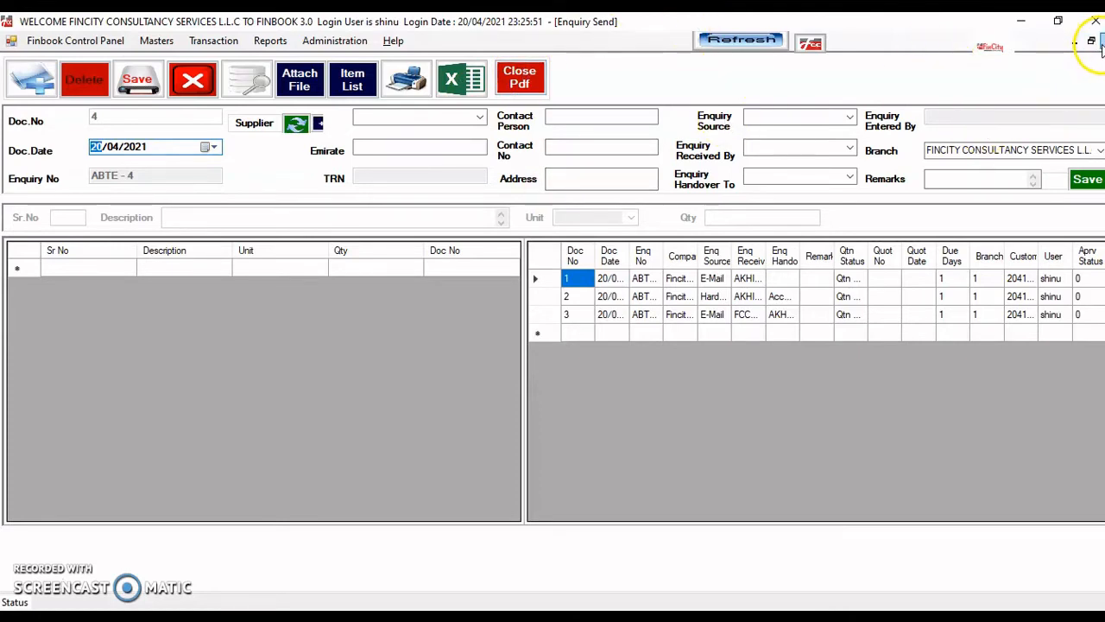
{"action": "left_click", "coordinate": [1102, 45]}
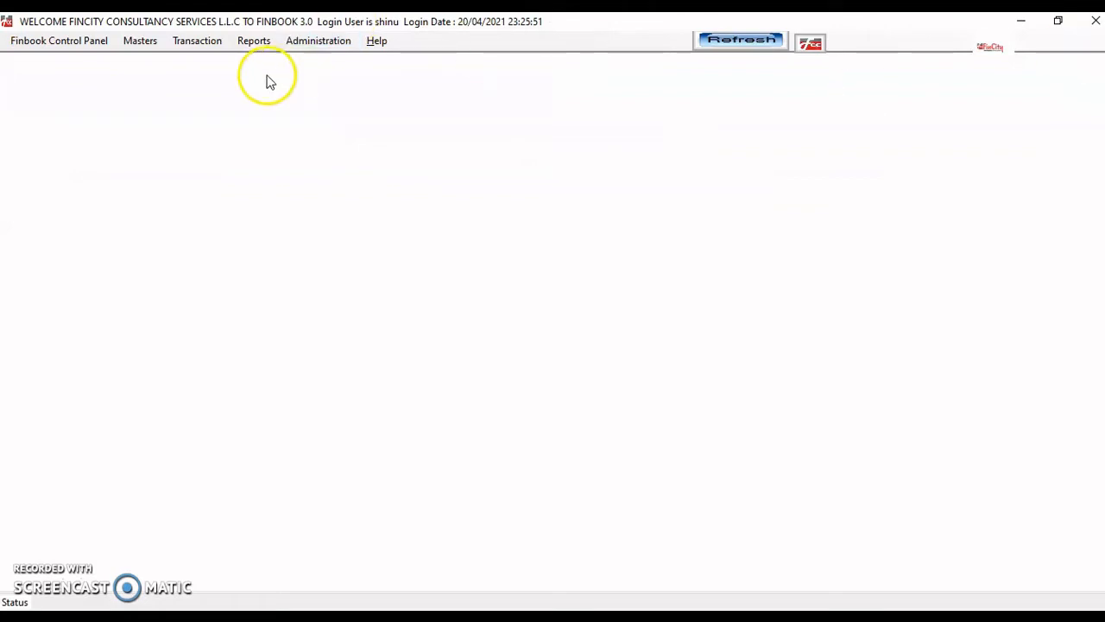
- Open the Quotation - Received form under Transaction > Inventory > Purchase
{"action": "left_click", "coordinate": [201, 45]}
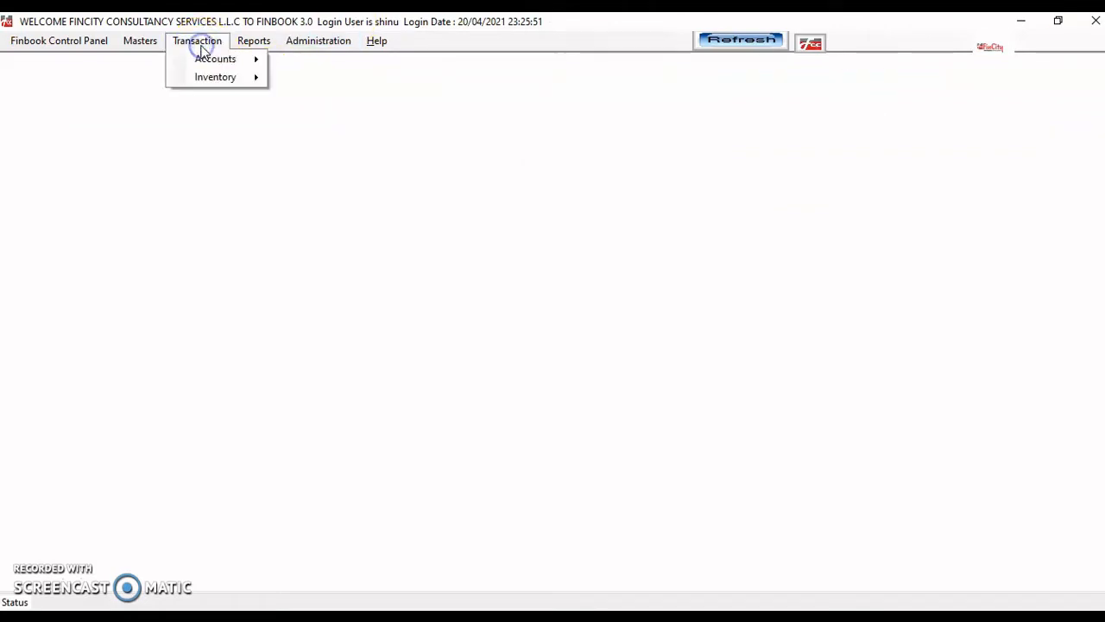
{"action": "mouse_move", "coordinate": [227, 84]}
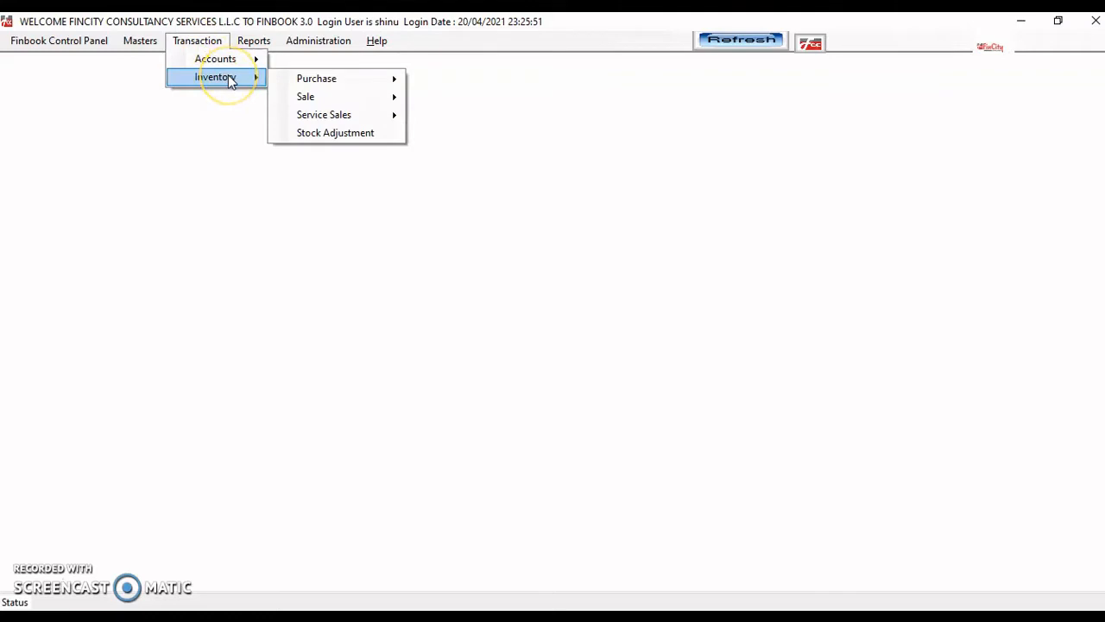
{"action": "left_click", "coordinate": [201, 161]}
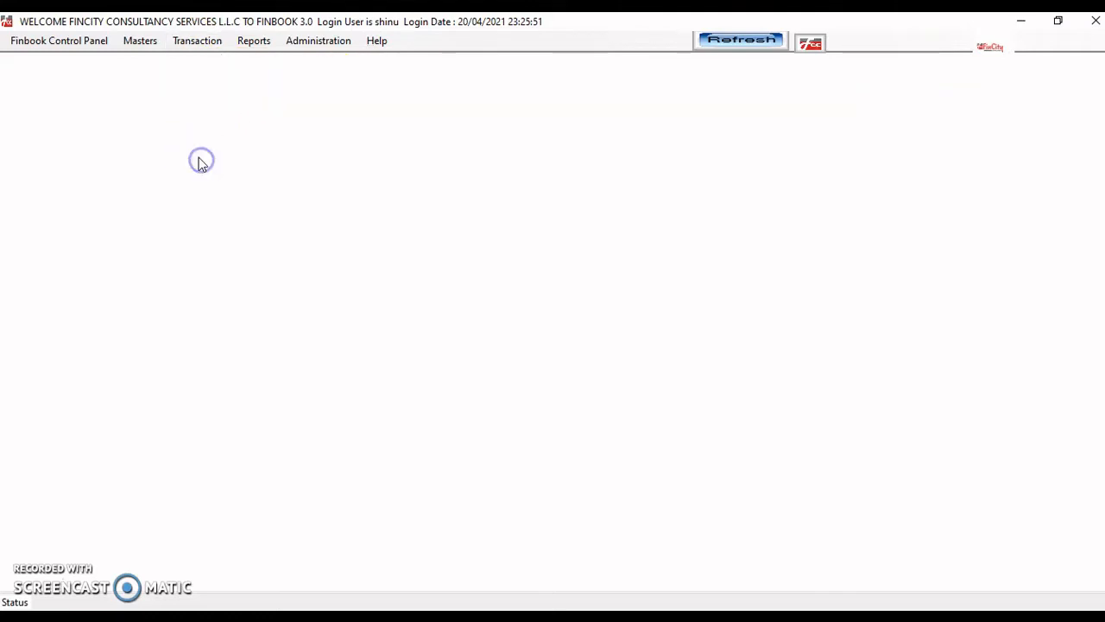
{"action": "left_click", "coordinate": [191, 44]}
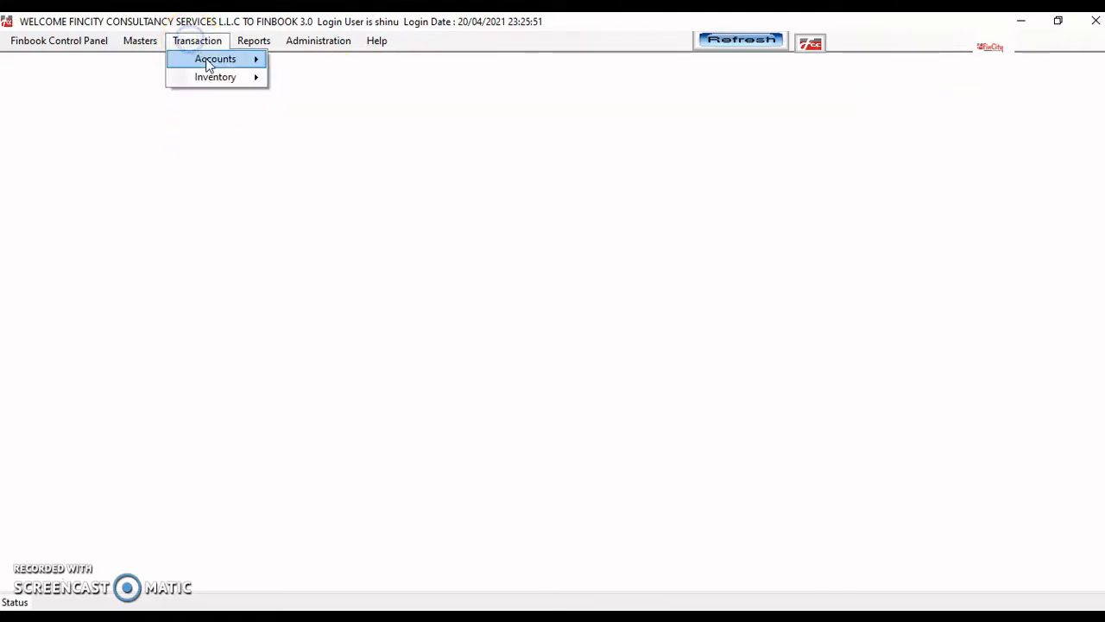
{"action": "left_click", "coordinate": [220, 79]}
{"action": "left_click", "coordinate": [297, 76]}
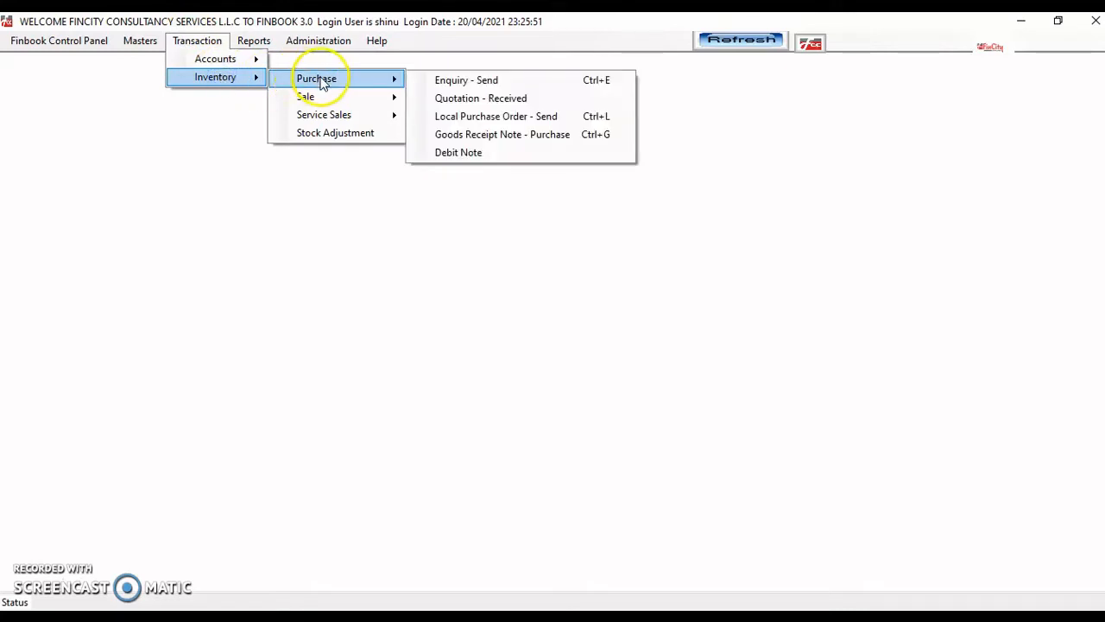
{"action": "left_click", "coordinate": [487, 101]}
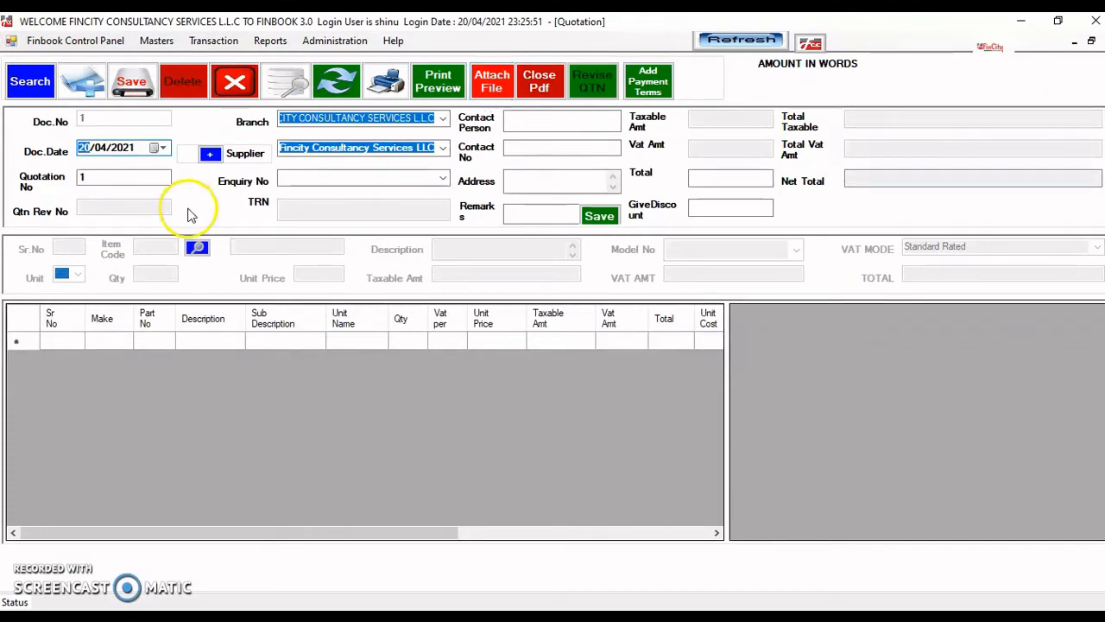
- Create quotation header for Fincity Consultancy Services LLC linked to enquiry ABTE - 1, and save it
{"action": "left_click", "coordinate": [83, 86]}
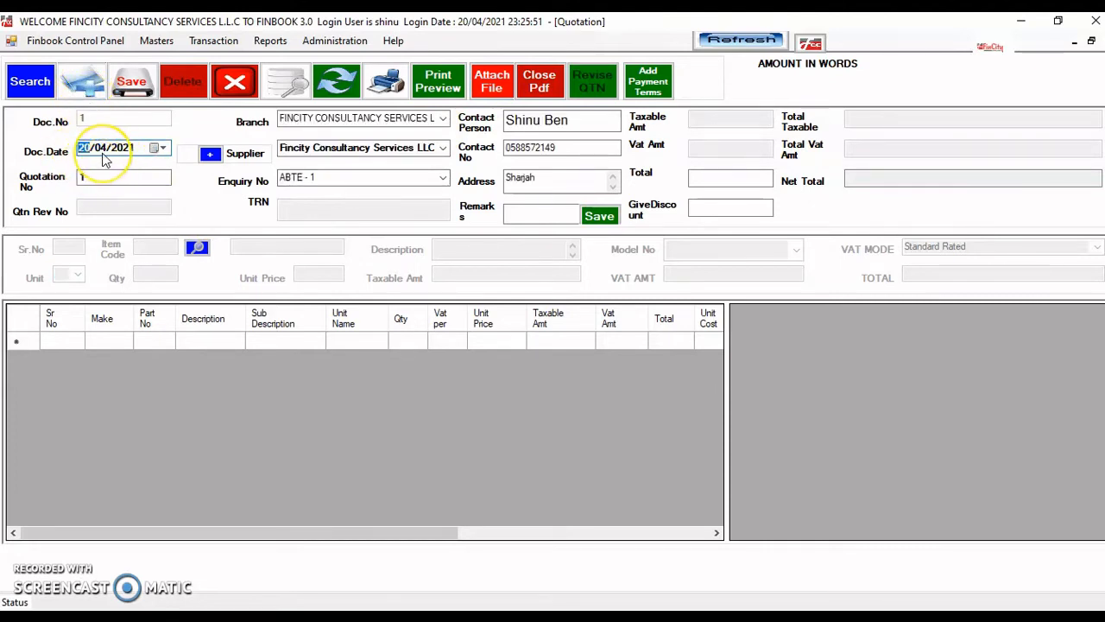
{"action": "key", "text": "Tab"}
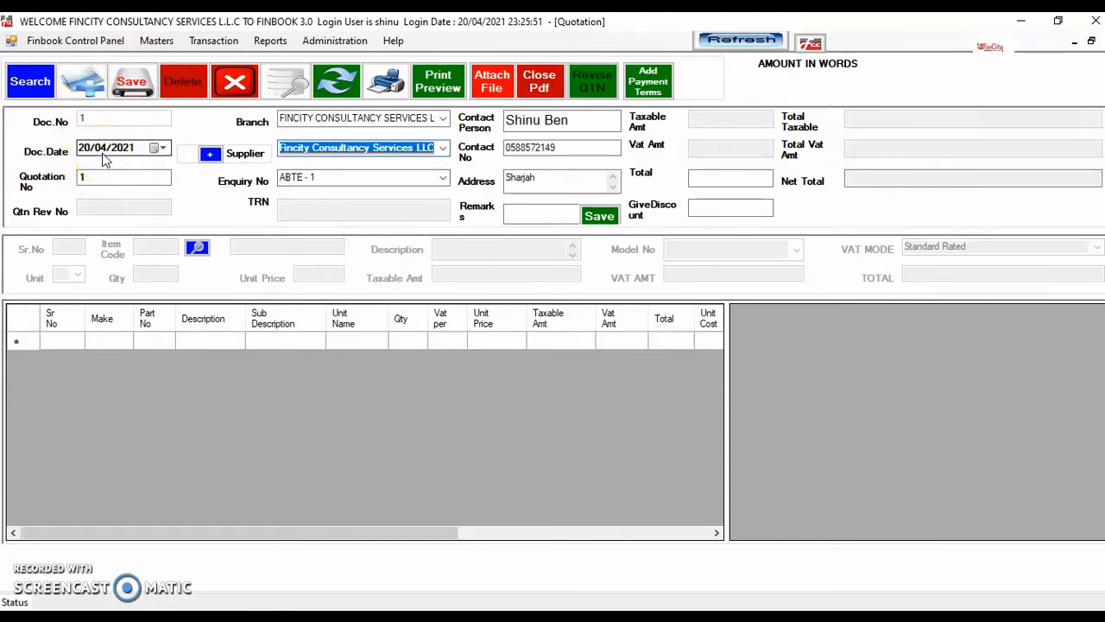
{"action": "left_click", "coordinate": [442, 149]}
{"action": "left_click", "coordinate": [418, 163]}
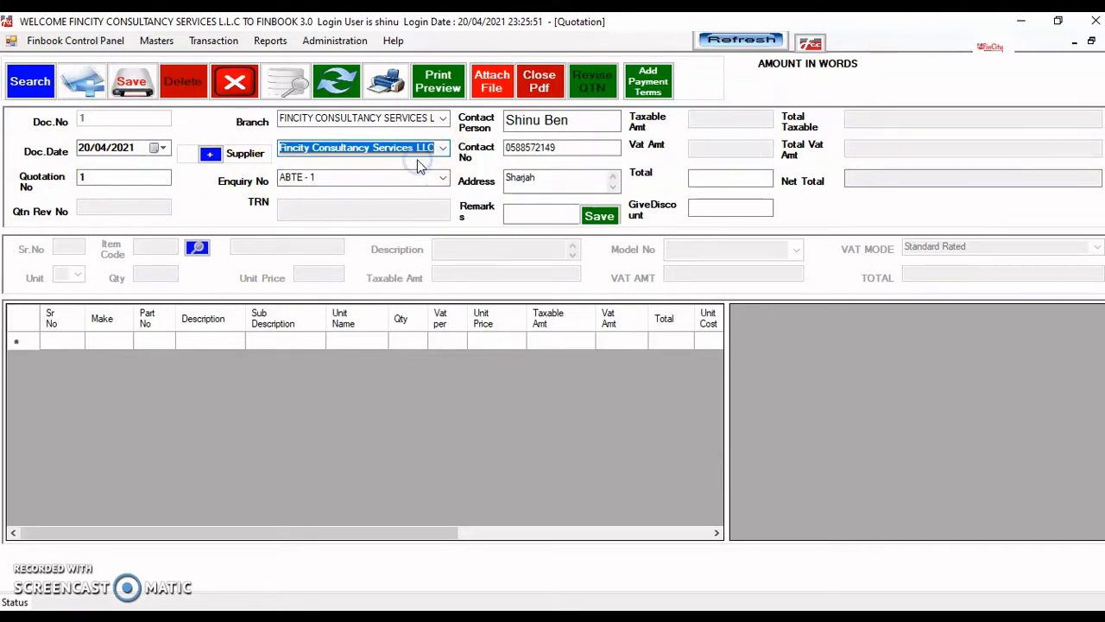
{"action": "key", "text": "Tab"}
{"action": "left_click", "coordinate": [443, 179]}
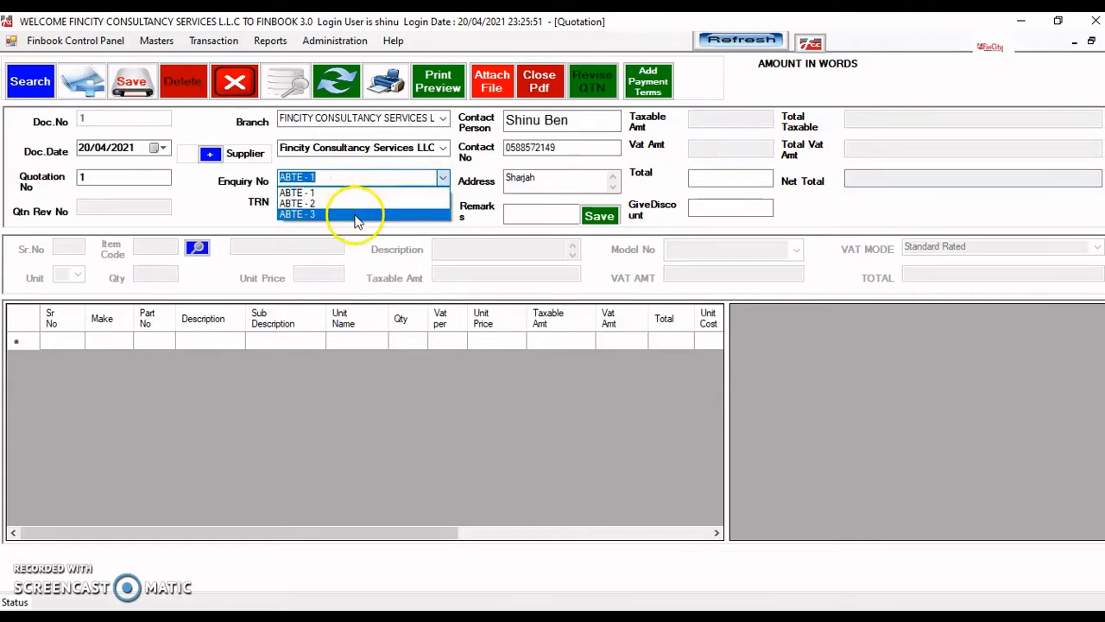
{"action": "left_click", "coordinate": [335, 197]}
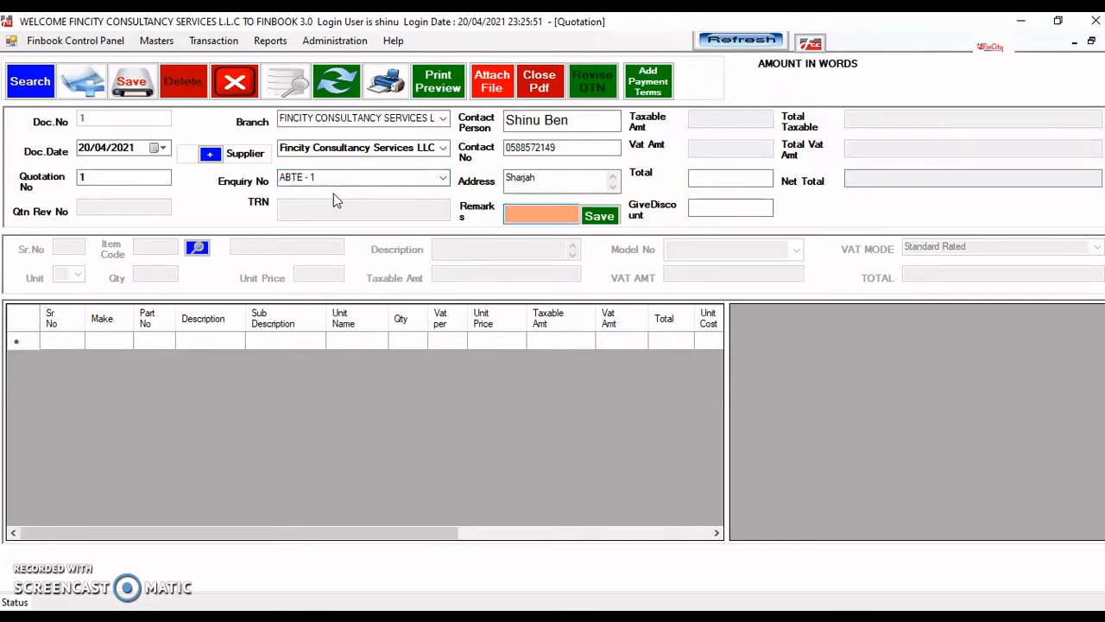
{"action": "key", "text": "Return"}
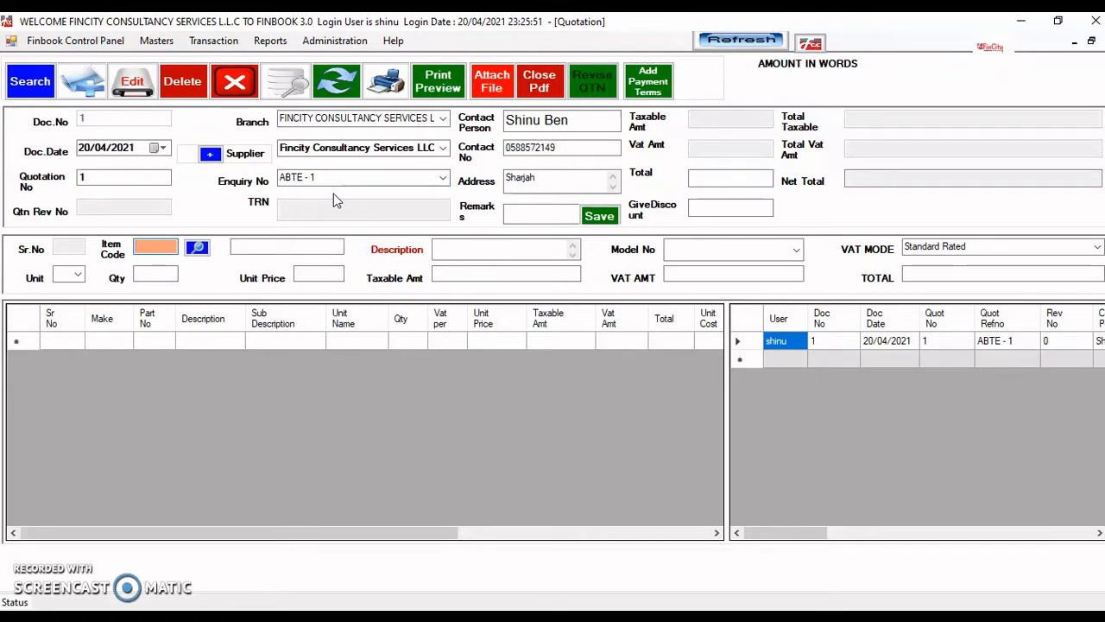
- Load item MY TELEVISION - OK into the quotation line with quantity 2 at 900.00
{"action": "left_click", "coordinate": [197, 251]}
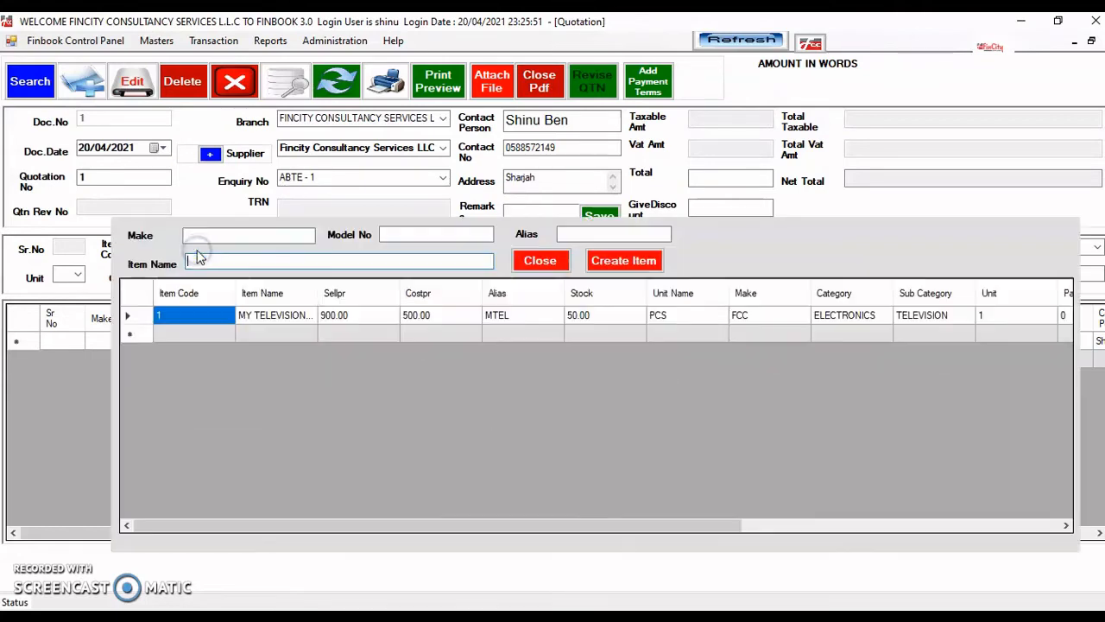
{"action": "double_click", "coordinate": [267, 316]}
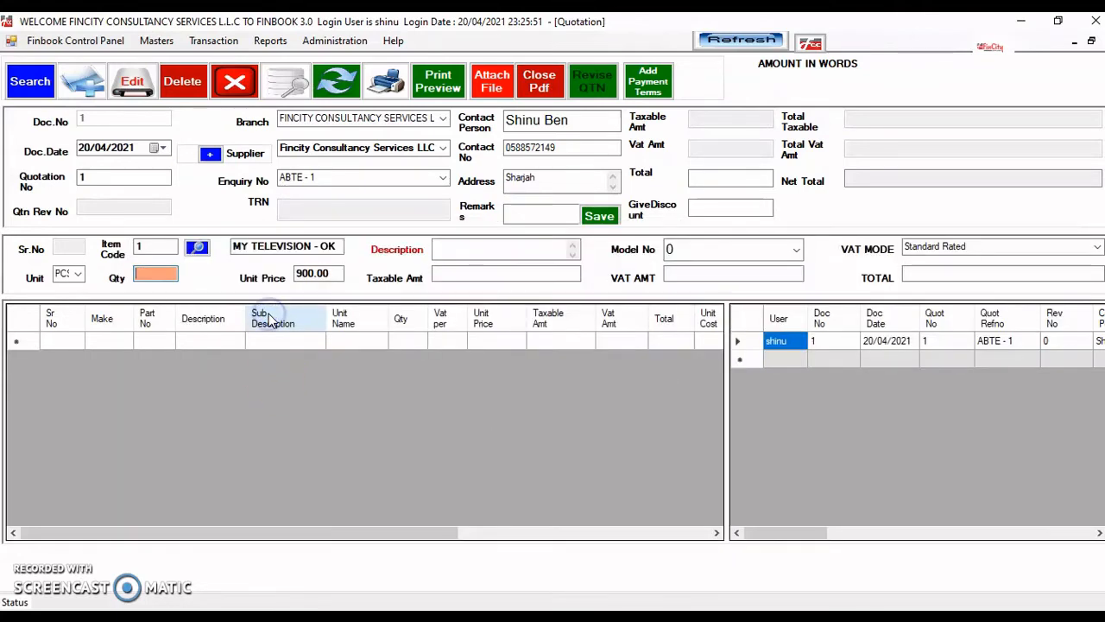
{"action": "type", "text": "2"}
{"action": "key", "text": "Return"}
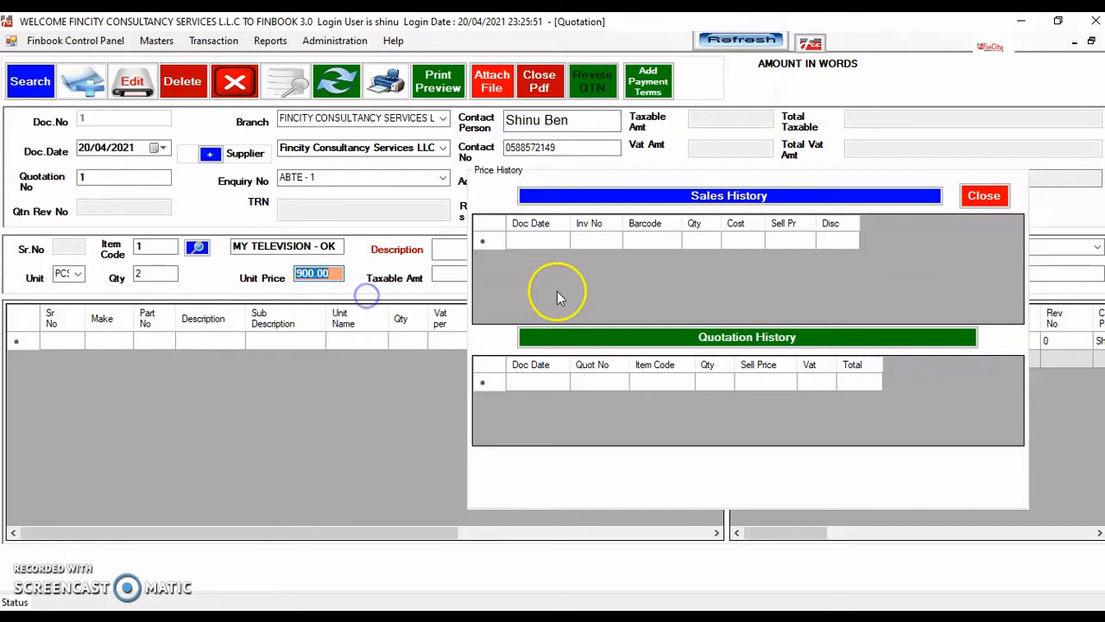
- Close the price history and add the television line, 2 PCS at 900.00, to the quotation
{"action": "left_click", "coordinate": [984, 197]}
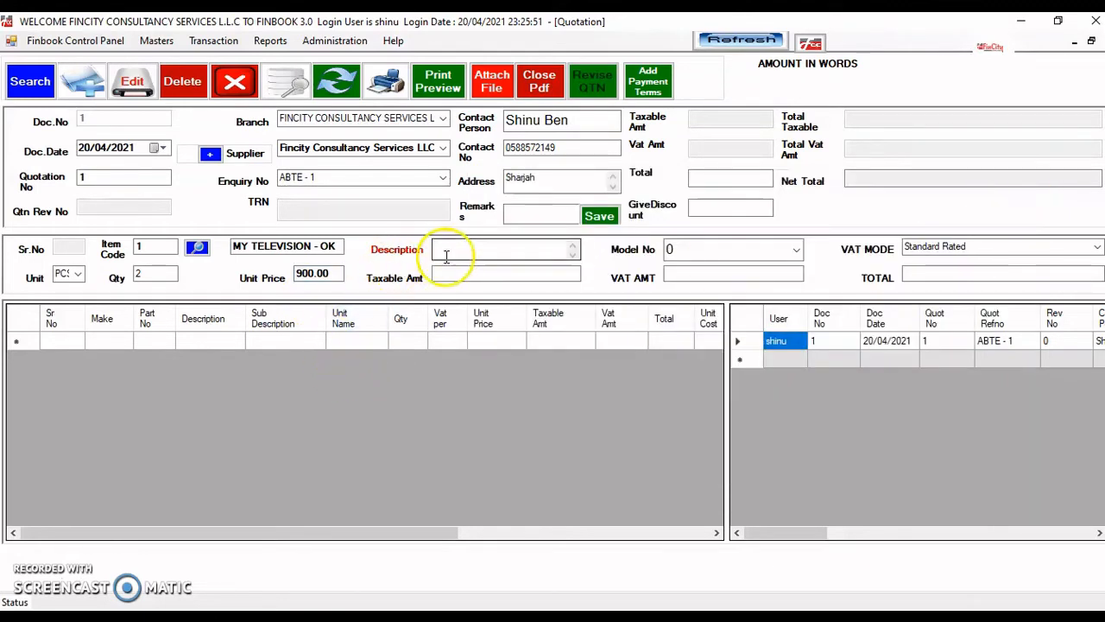
{"action": "left_click", "coordinate": [342, 274]}
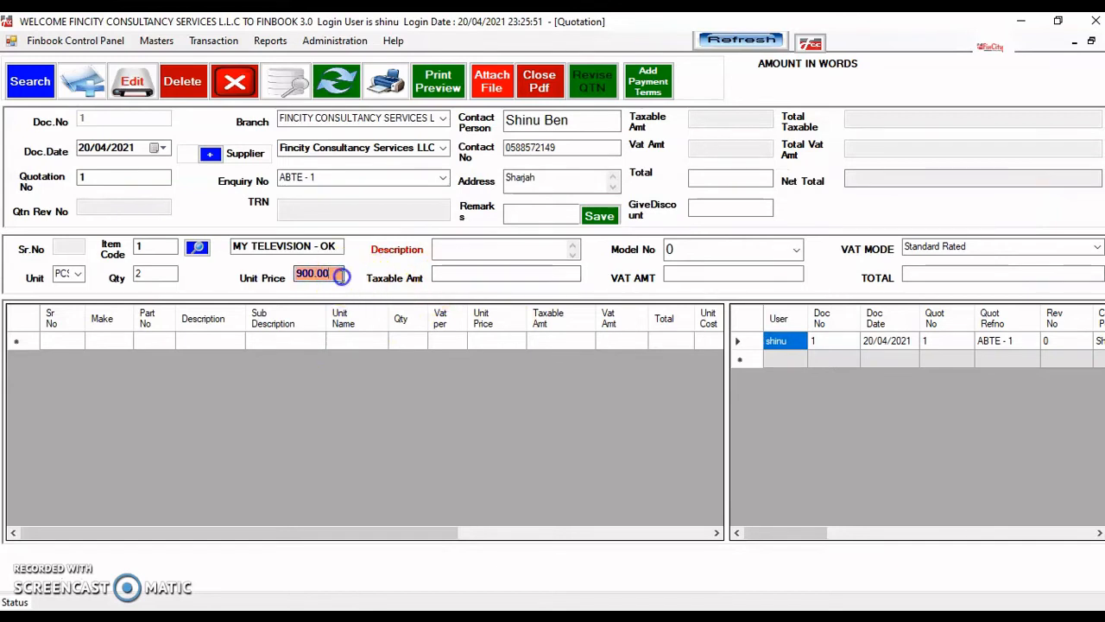
{"action": "key", "text": "Return"}
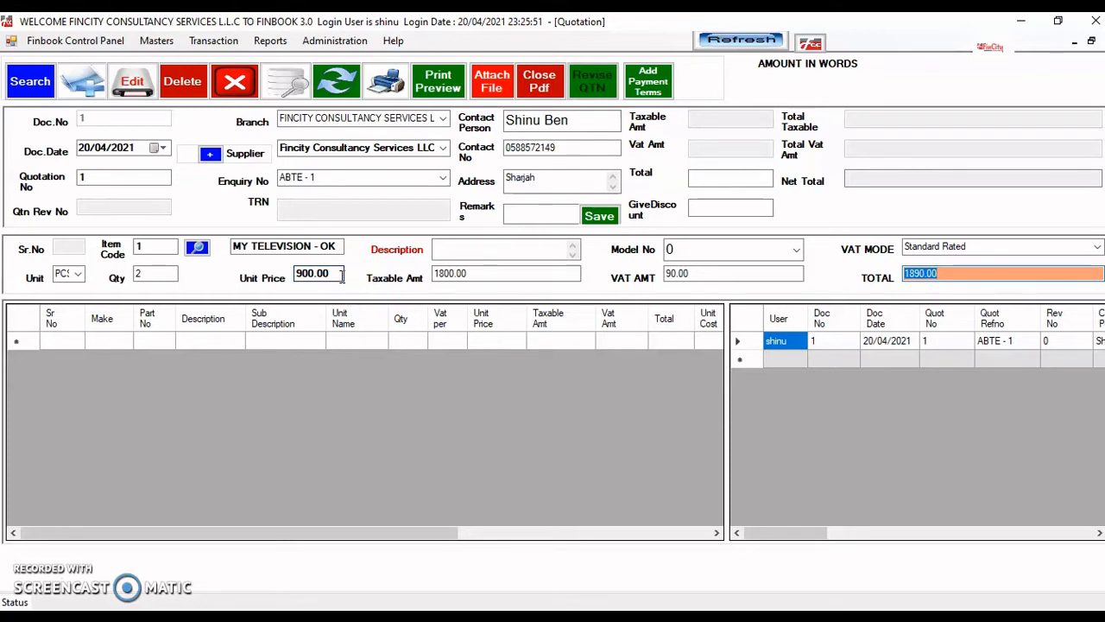
{"action": "key", "text": "Return"}
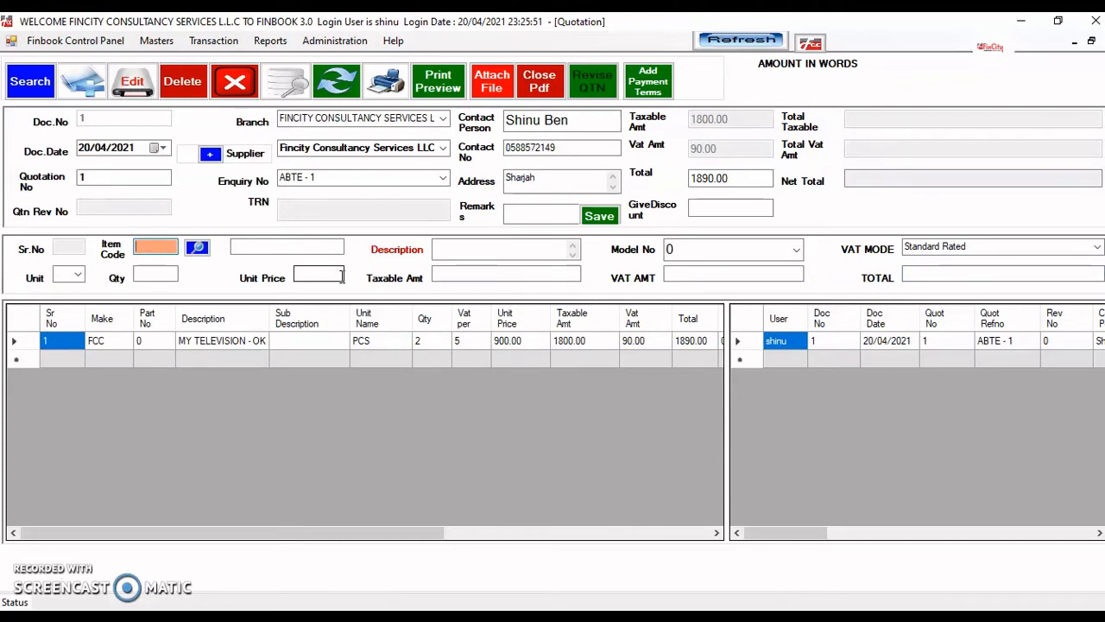
- Dismiss the item lookup and clear the stray character from Item Code
{"action": "key", "text": "Return"}
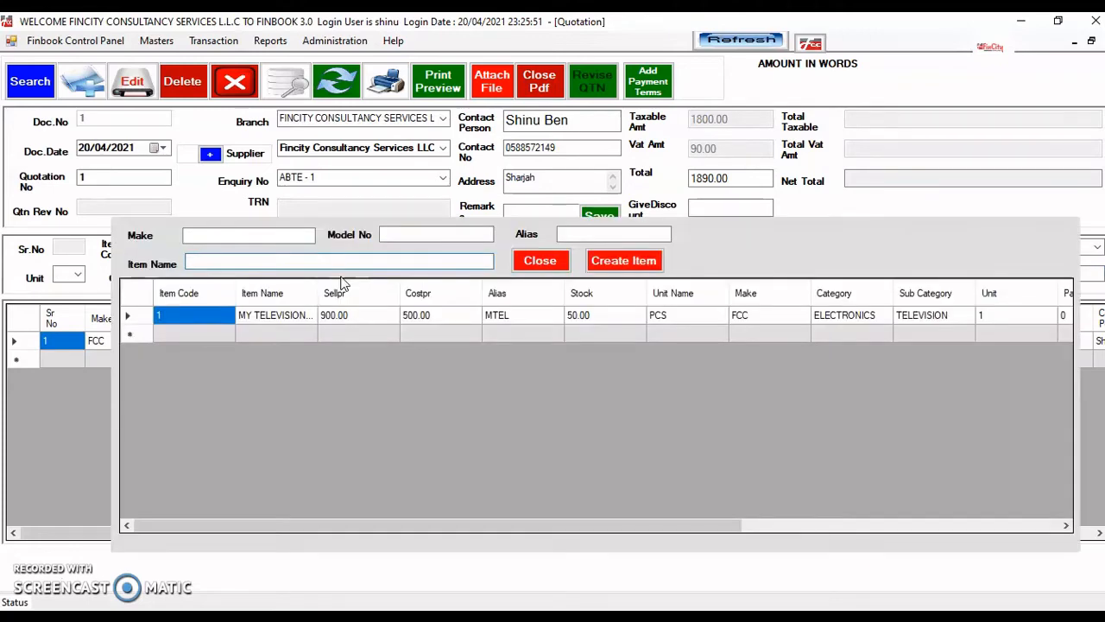
{"action": "left_click", "coordinate": [543, 261]}
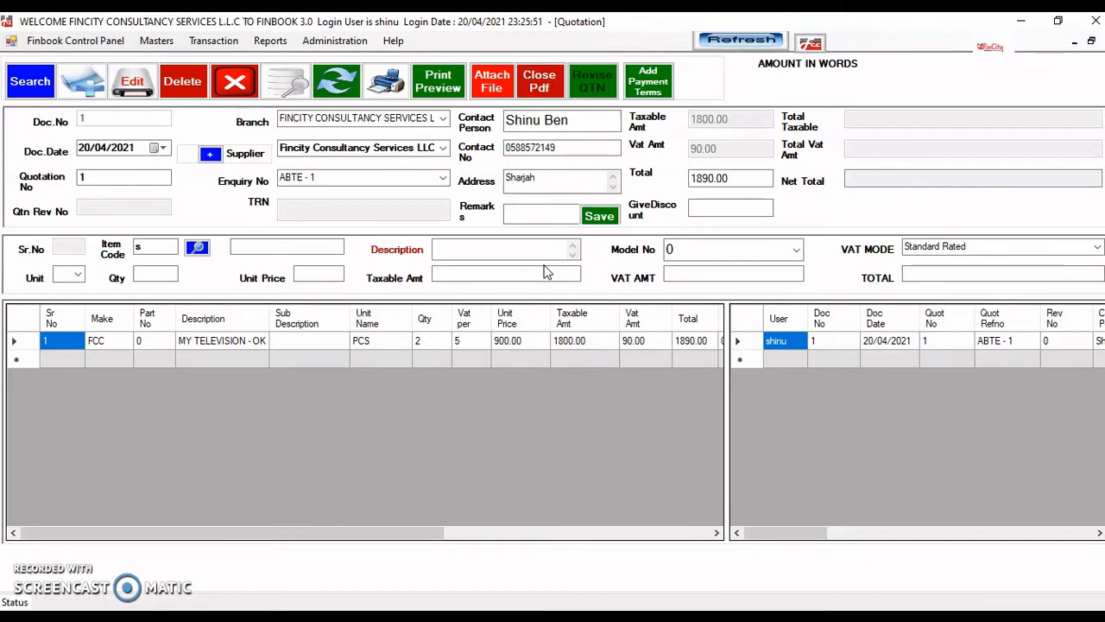
{"action": "left_click_drag", "start_coordinate": [164, 251], "coordinate": [133, 252]}
{"action": "key", "text": "BackSpace"}
{"action": "key", "text": "Return"}
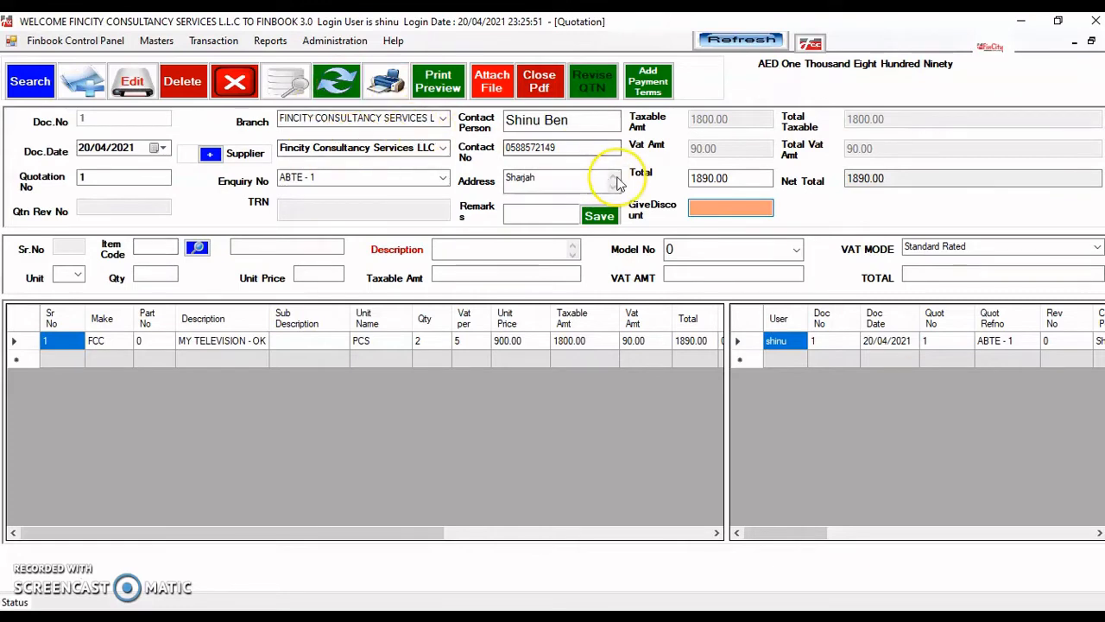
- Enter a discount of 0 and save the quotation
{"action": "type", "text": "0"}
{"action": "key", "text": "Return"}
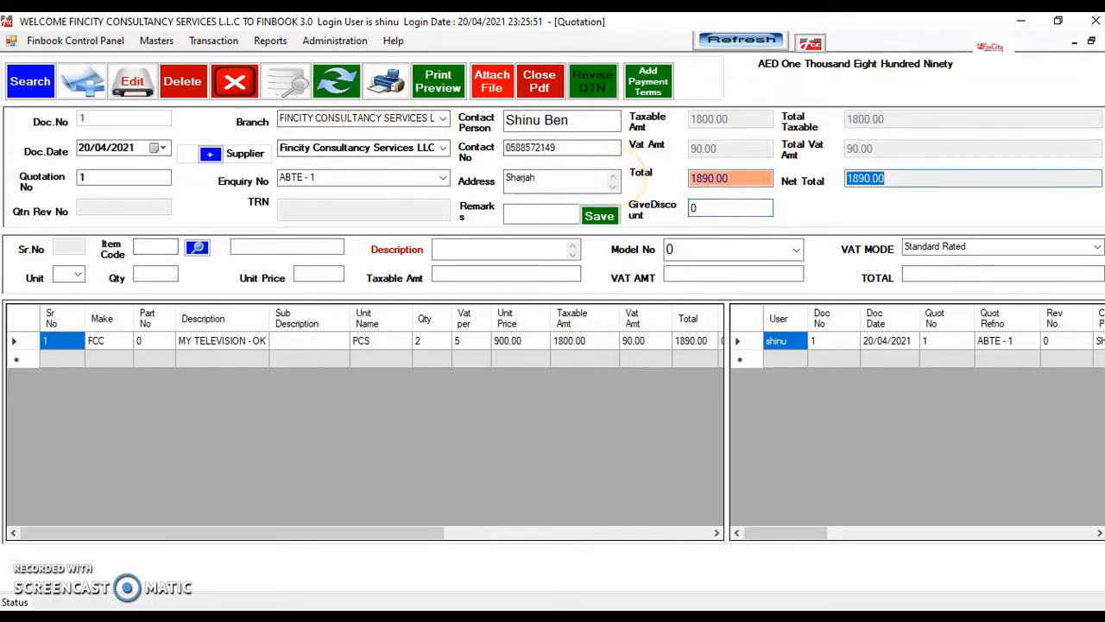
{"action": "key", "text": "Return"}
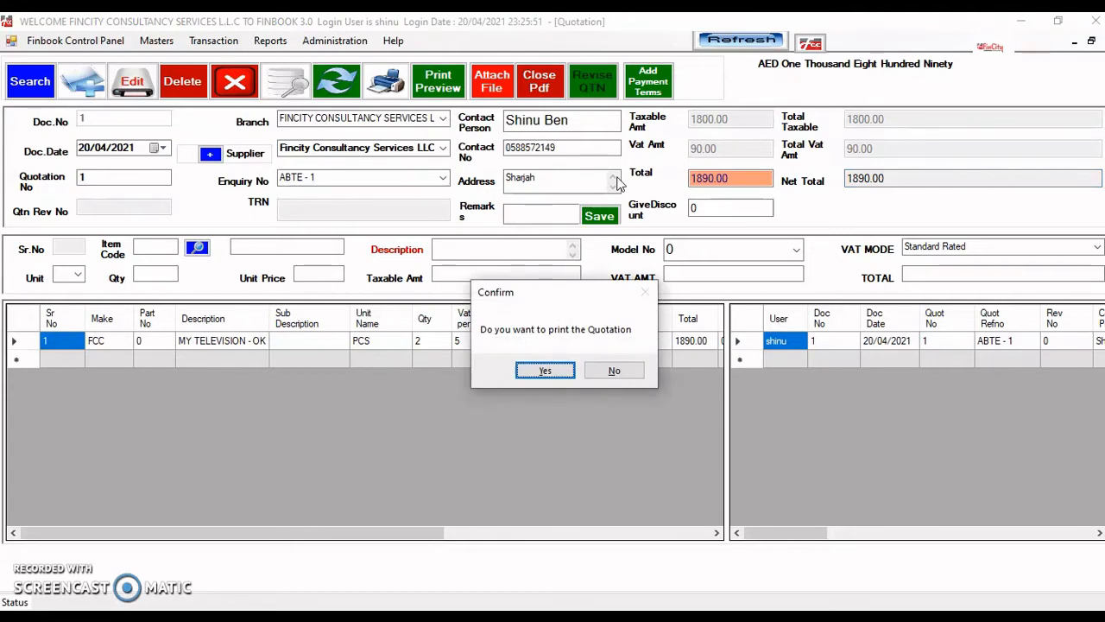
- Decline printing and reopen saved quotation Doc No 1 from the grid
{"action": "key", "text": "Tab"}
{"action": "key", "text": "Return"}
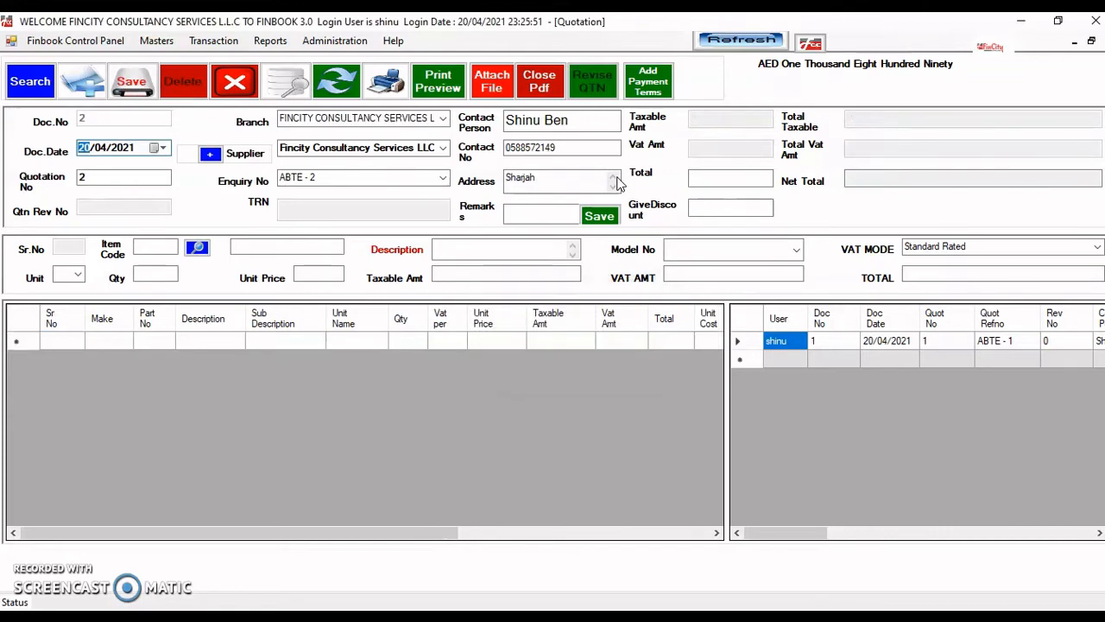
{"action": "double_click", "coordinate": [884, 346]}
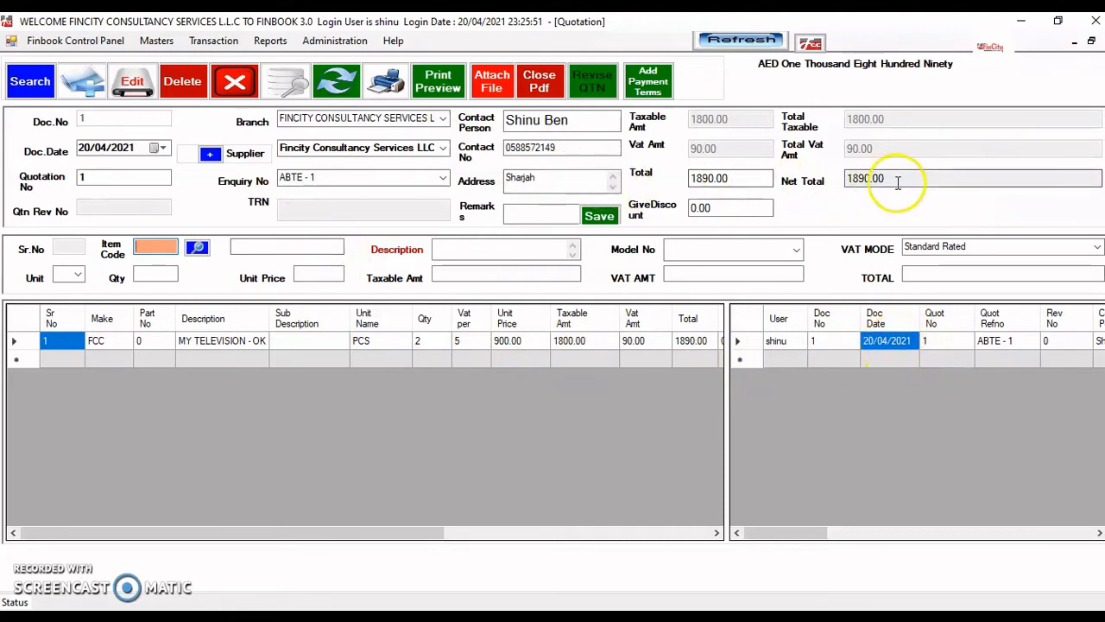
- Edit quotation 1's MY TELEVISION line to quantity 3, giving a line total of 2835.00 with 135.00 VAT
{"action": "left_click", "coordinate": [138, 82]}
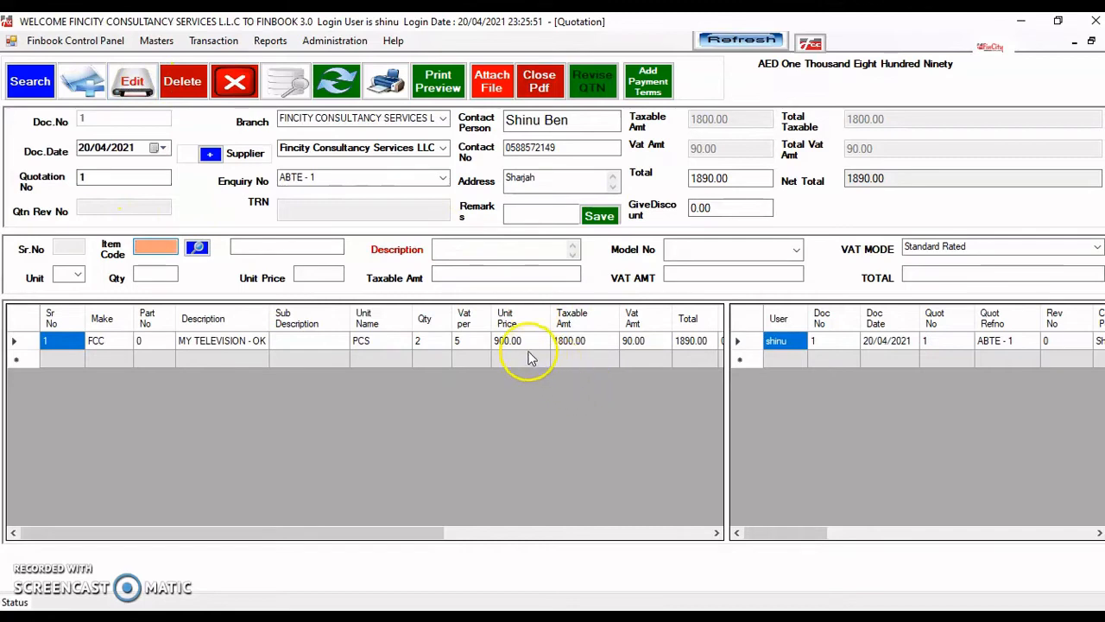
{"action": "left_click", "coordinate": [229, 342]}
{"action": "left_click", "coordinate": [156, 278]}
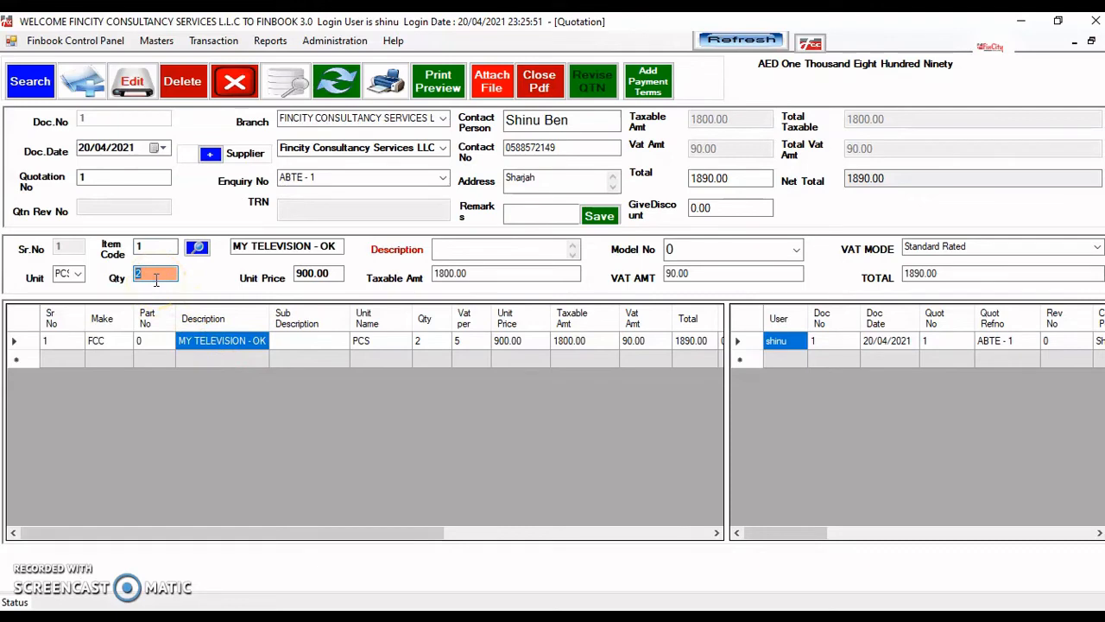
{"action": "type", "text": "3"}
{"action": "key", "text": "Return"}
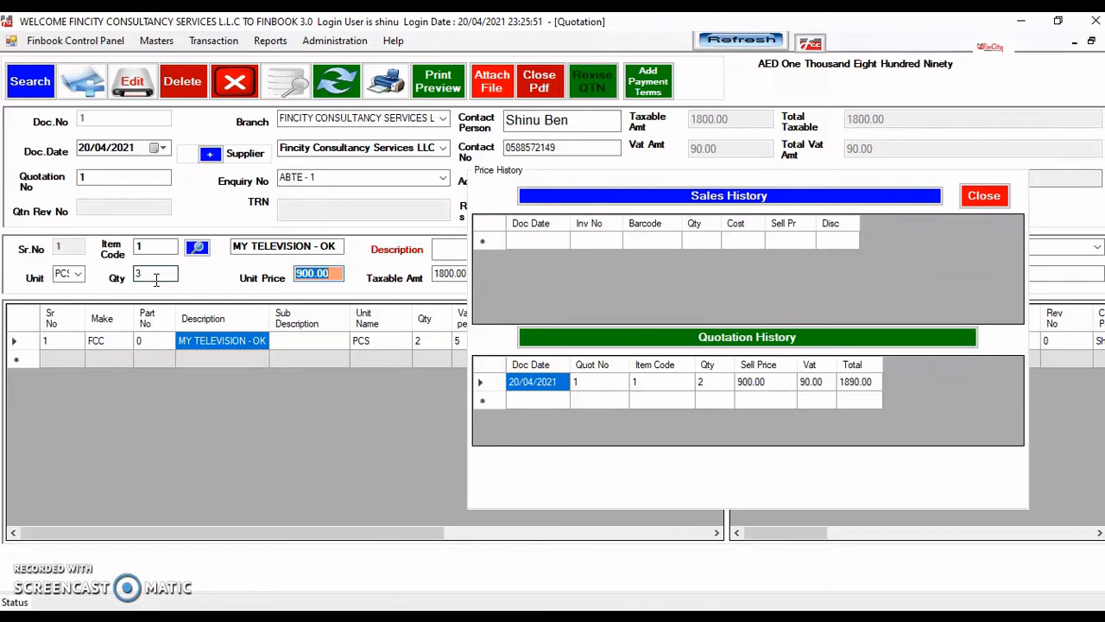
{"action": "key", "text": "Return"}
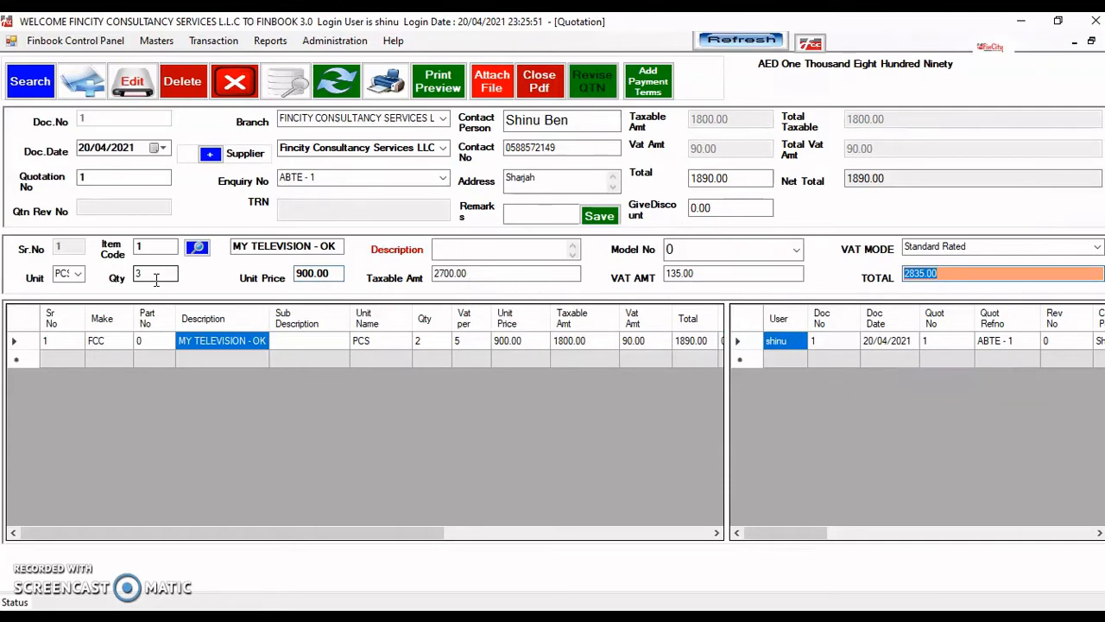
{"action": "key", "text": "Return"}
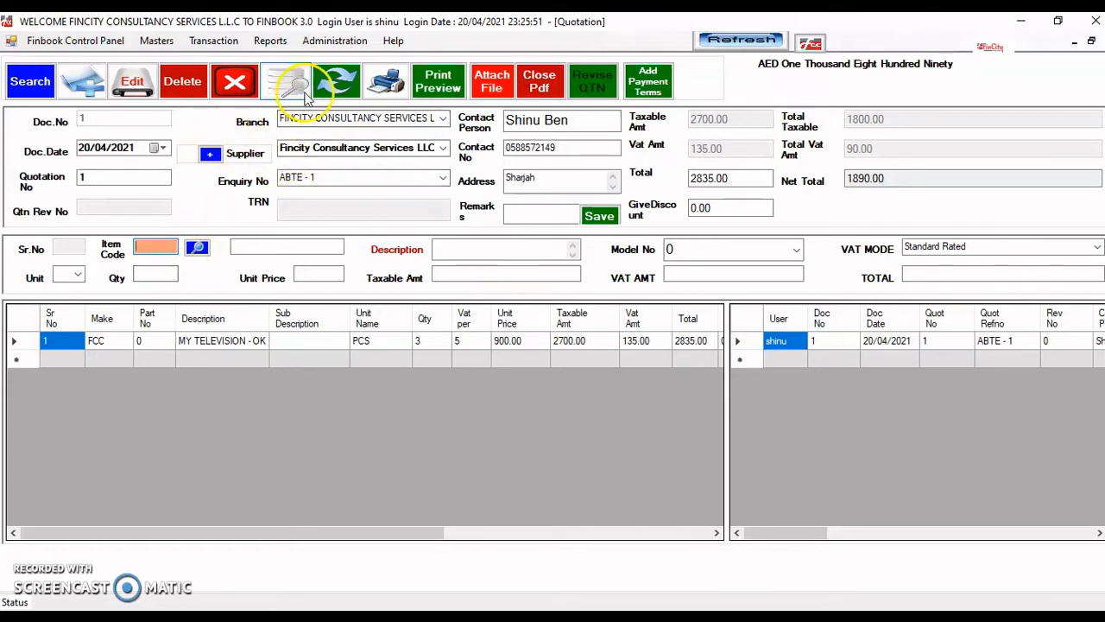
{"action": "left_click", "coordinate": [287, 86]}
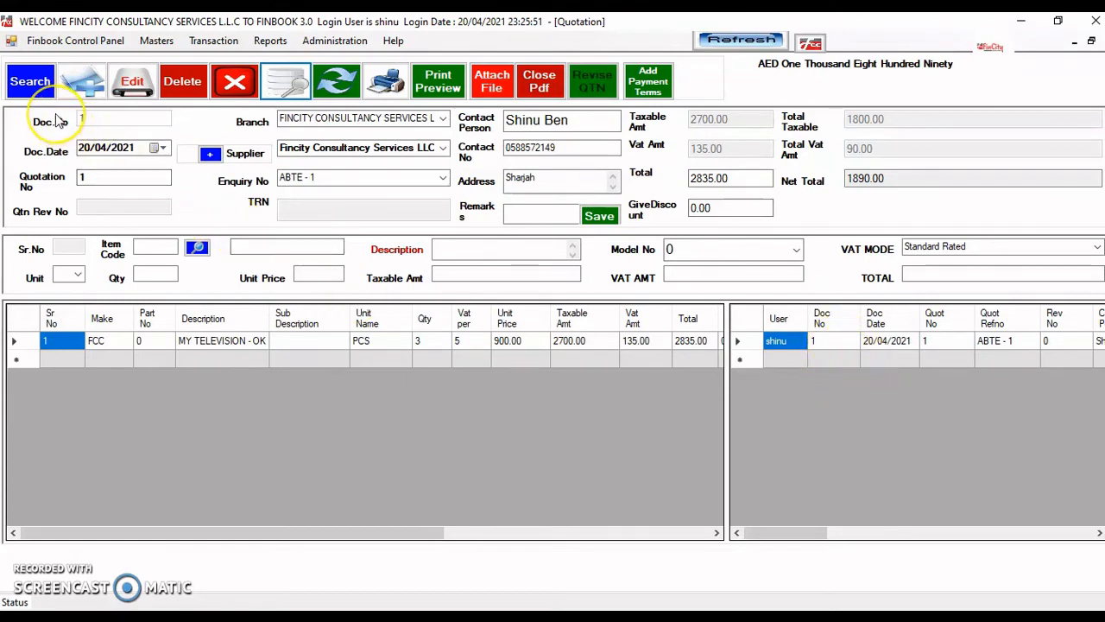
- Open the quotation search panel and try the Quotation Number and Company search fields
{"action": "left_click", "coordinate": [31, 81]}
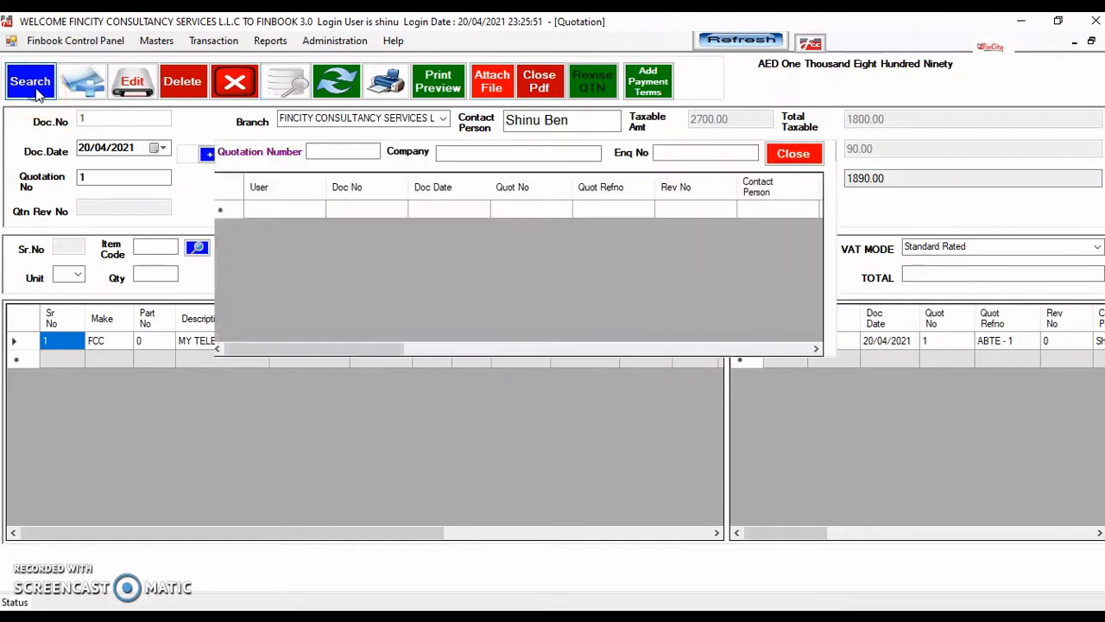
{"action": "left_click", "coordinate": [333, 151]}
{"action": "left_click", "coordinate": [456, 153]}
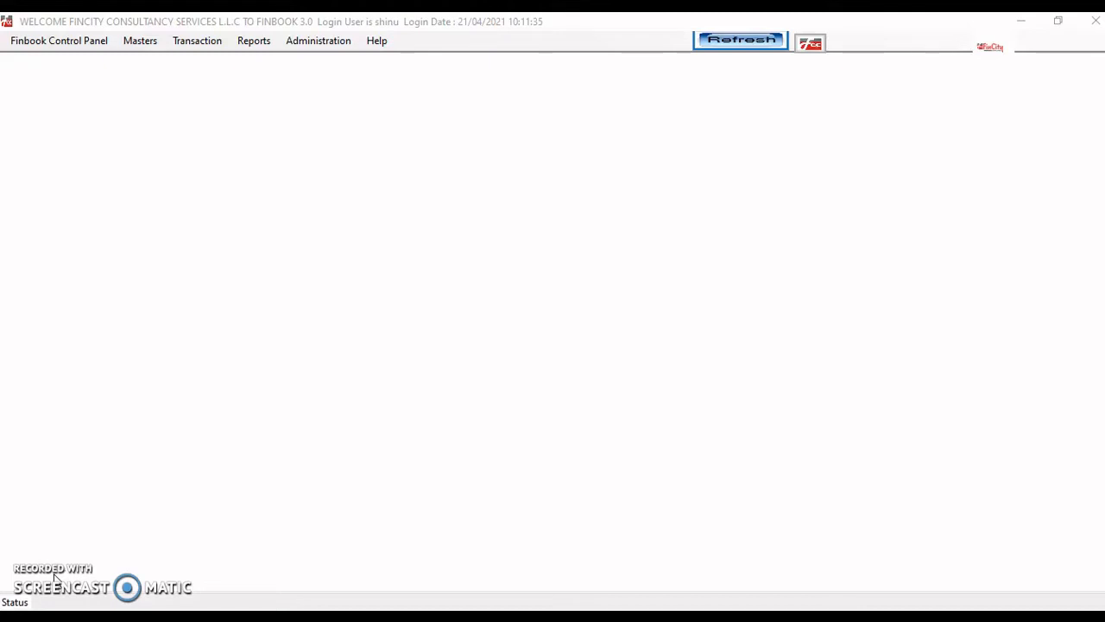
- Open Transaction > Inventory > Purchase > Local Purchase Order - Send, showing order 4 (ABT-PO-21-0004)
{"action": "left_click", "coordinate": [179, 43]}
{"action": "mouse_move", "coordinate": [222, 76]}
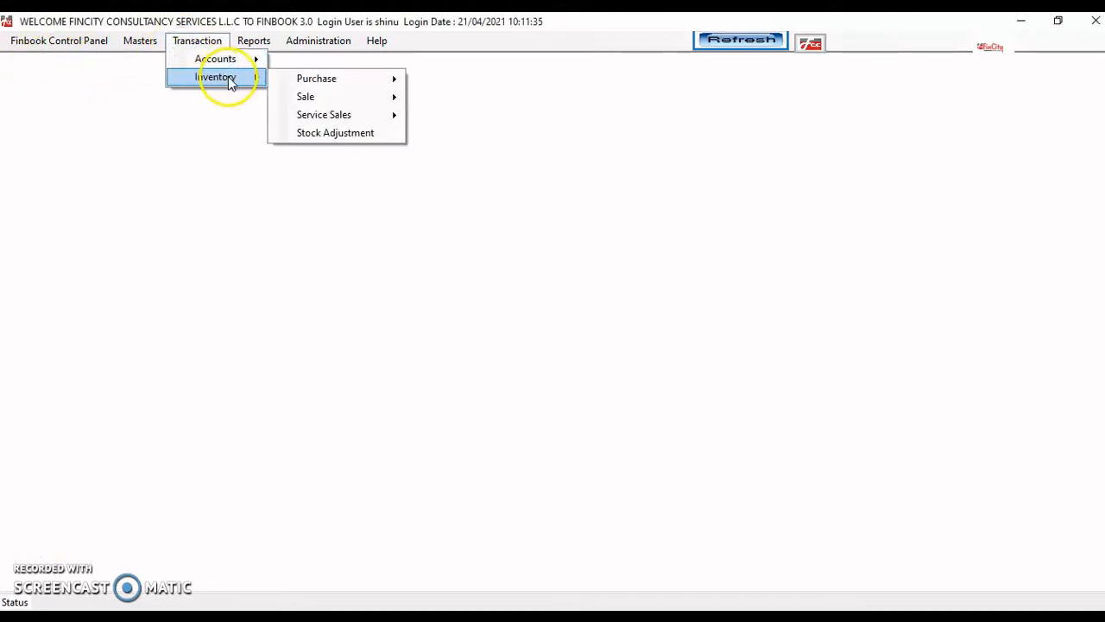
{"action": "mouse_move", "coordinate": [357, 78]}
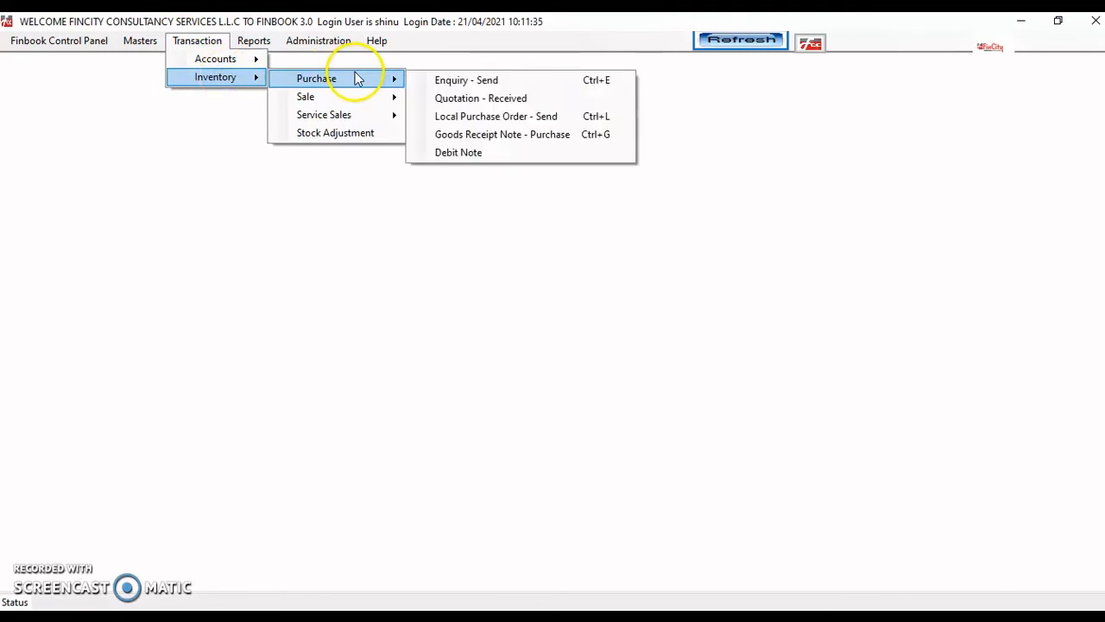
{"action": "left_click", "coordinate": [498, 116]}
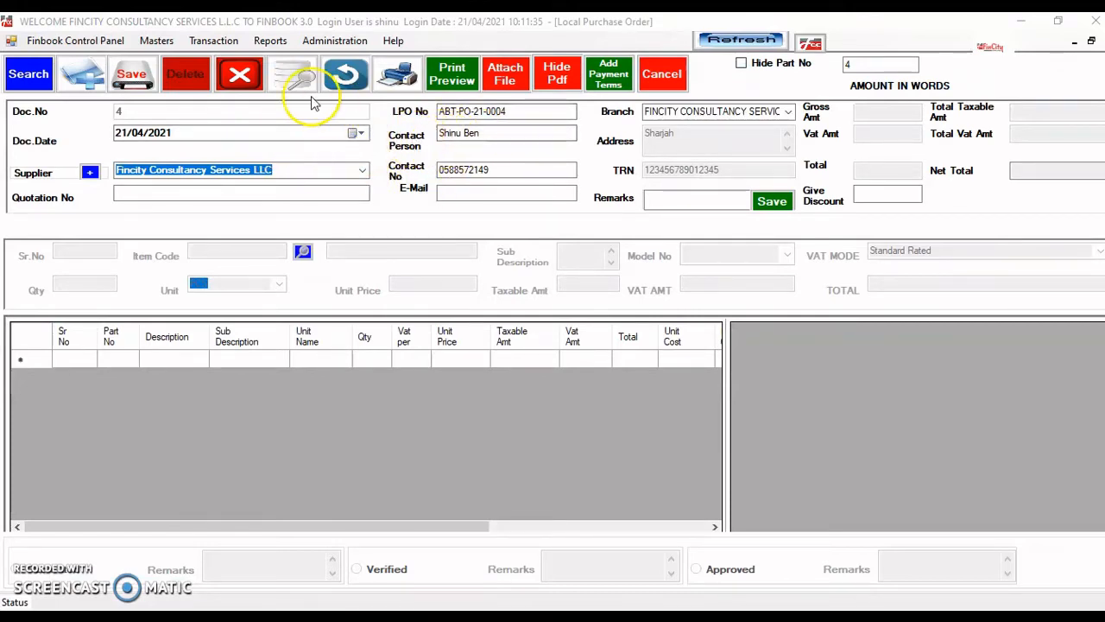
- Start new purchase order 4 dated 20/04/2021 with ABC Company as supplier
{"action": "left_click", "coordinate": [86, 92]}
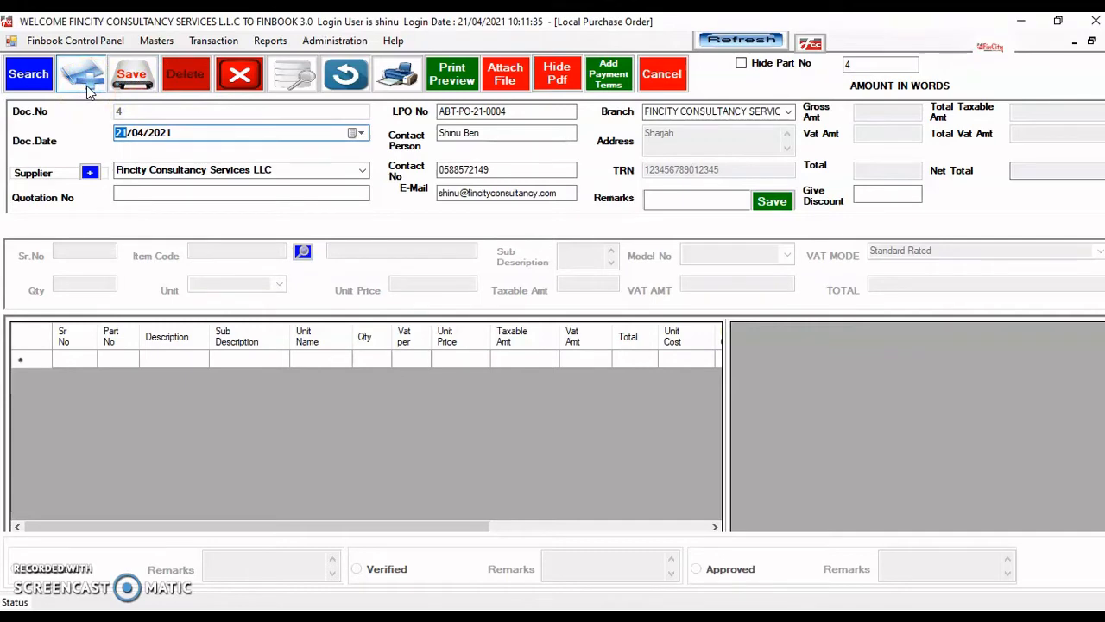
{"action": "left_click", "coordinate": [362, 135]}
{"action": "left_click", "coordinate": [156, 225]}
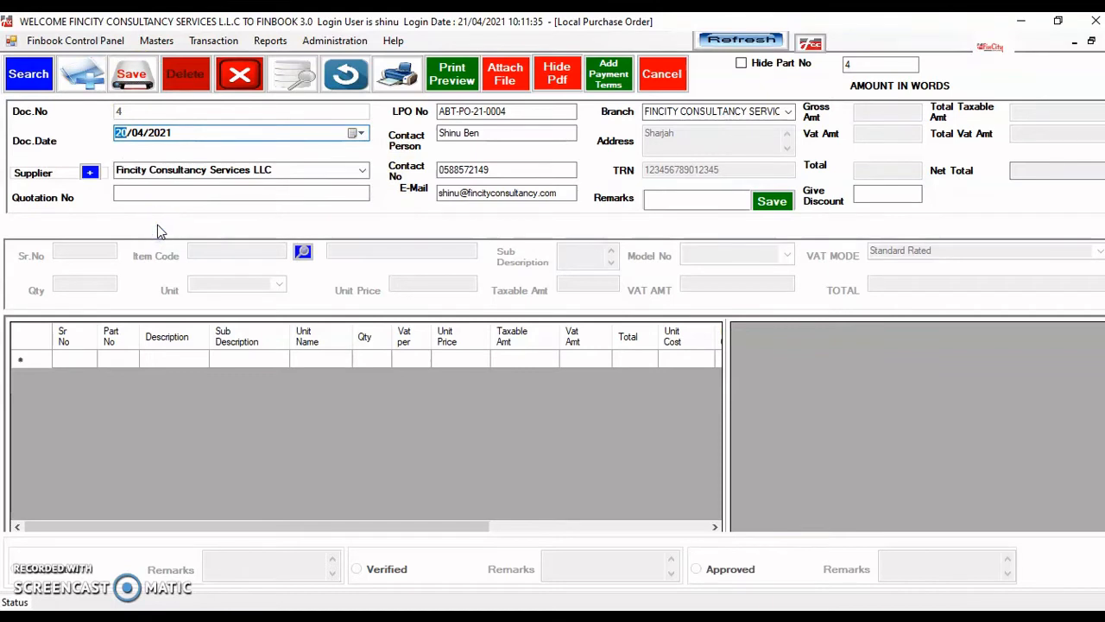
{"action": "key", "text": "Tab"}
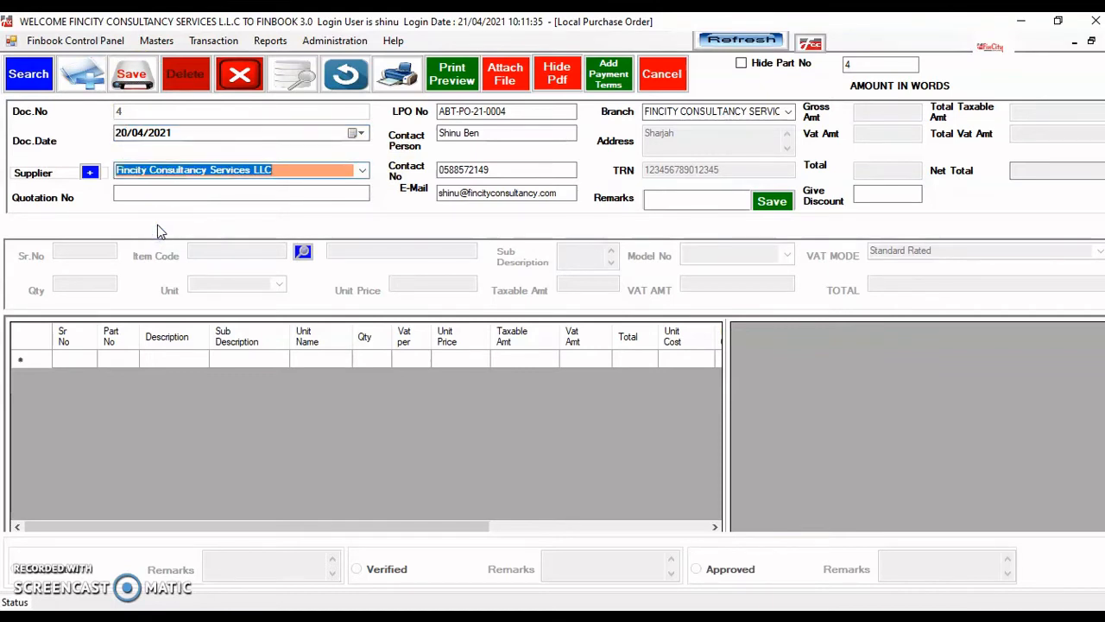
{"action": "left_click", "coordinate": [363, 174]}
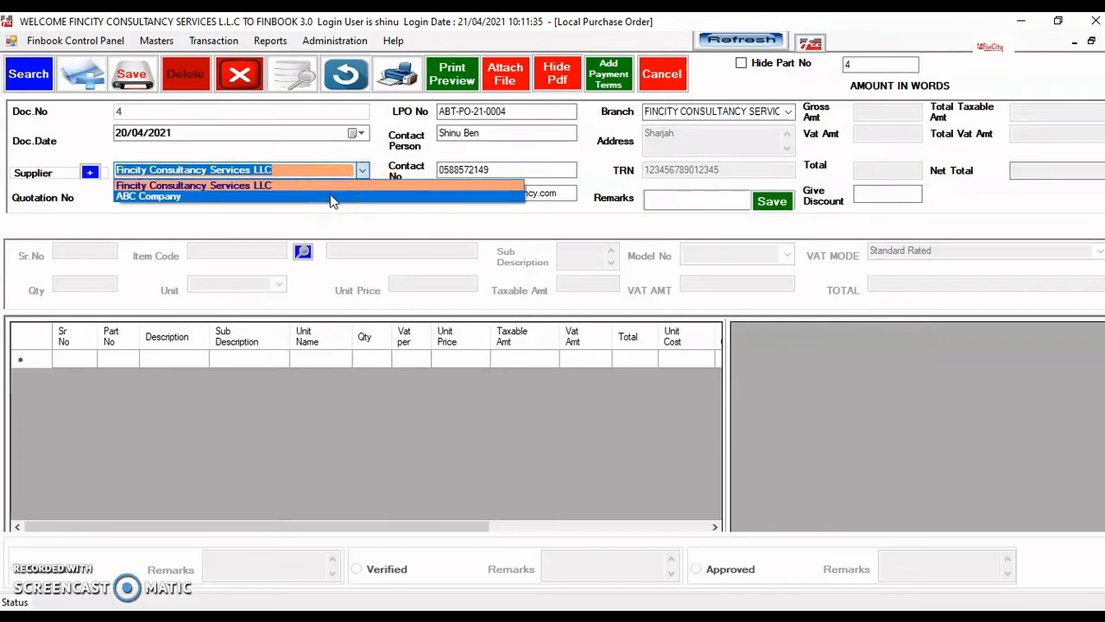
{"action": "left_click", "coordinate": [332, 197]}
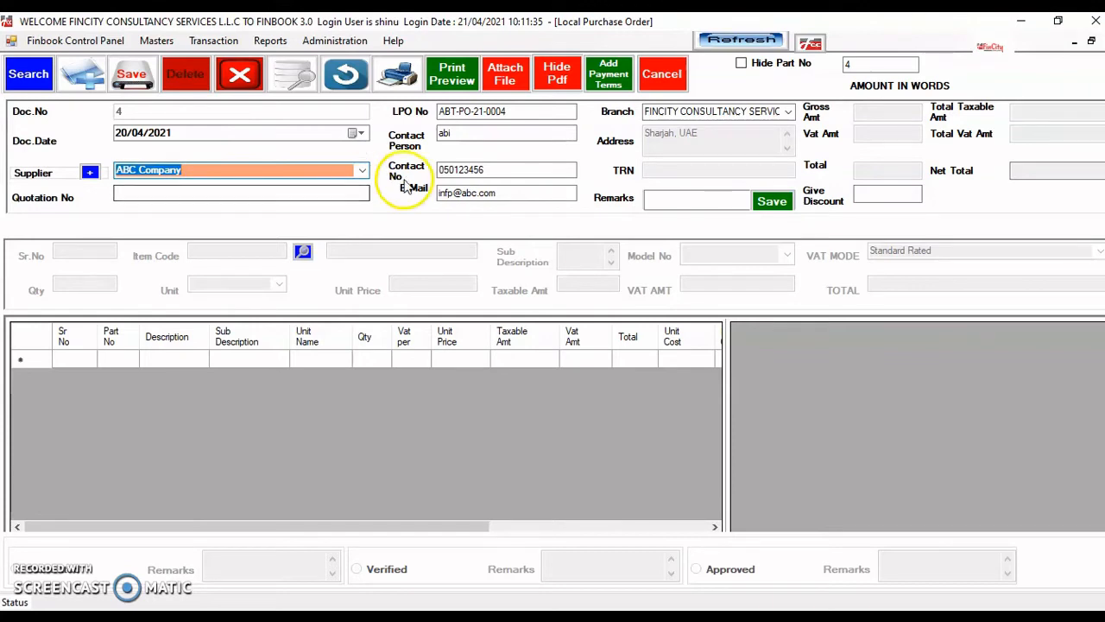
{"action": "left_click", "coordinate": [498, 193]}
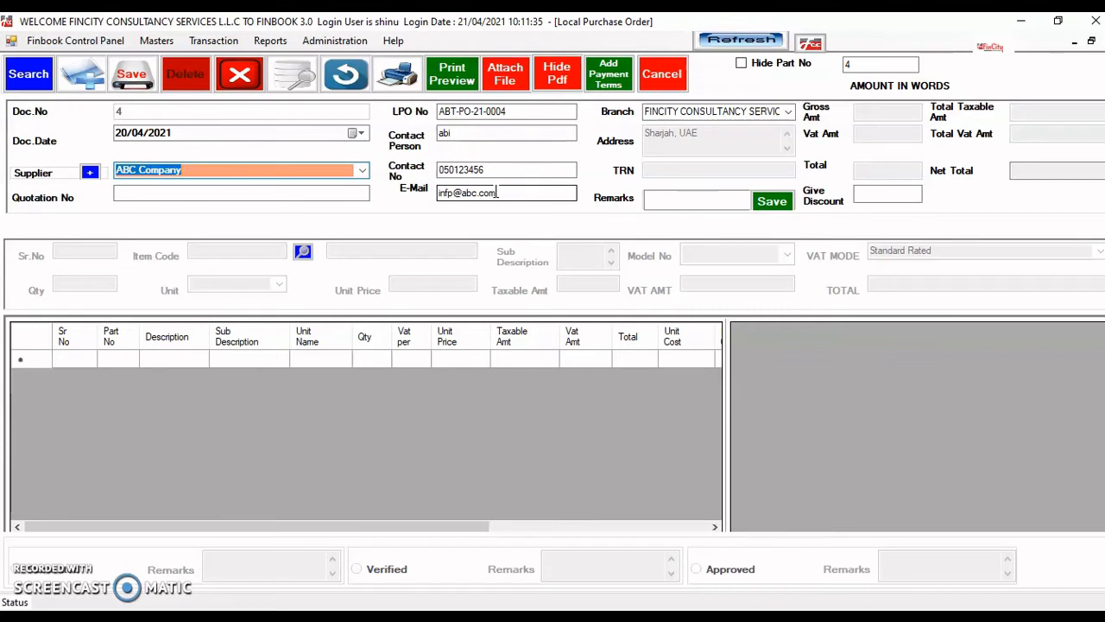
- Replace the supplier's contact person name, contact number and e-mail address
{"action": "left_click", "coordinate": [495, 135]}
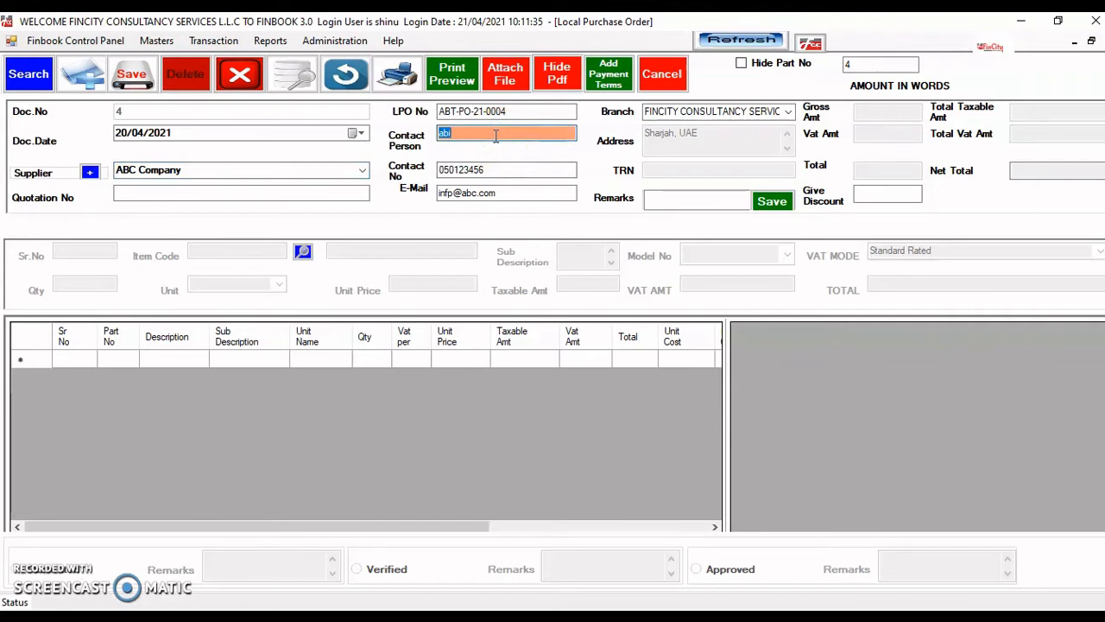
{"action": "type", "text": "Mr.Thomas"}
{"action": "key", "text": "Tab"}
{"action": "key", "text": "Tab"}
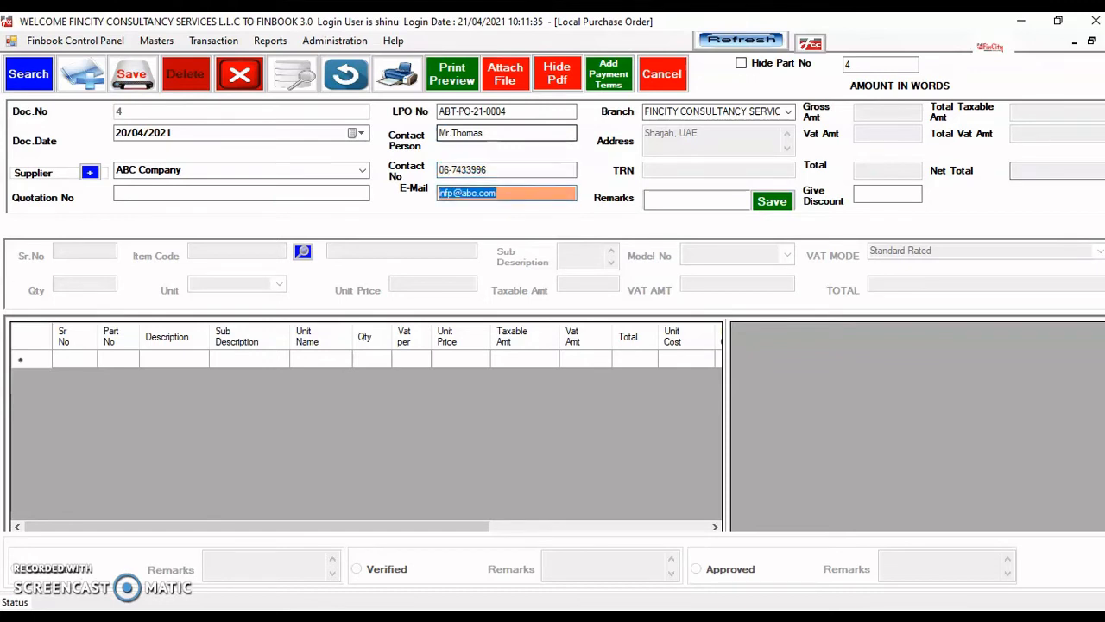
{"action": "key", "text": "Home"}
{"action": "key", "text": "Delete"}
{"action": "key", "text": "Delete"}
{"action": "key", "text": "Delete"}
{"action": "key", "text": "Delete"}
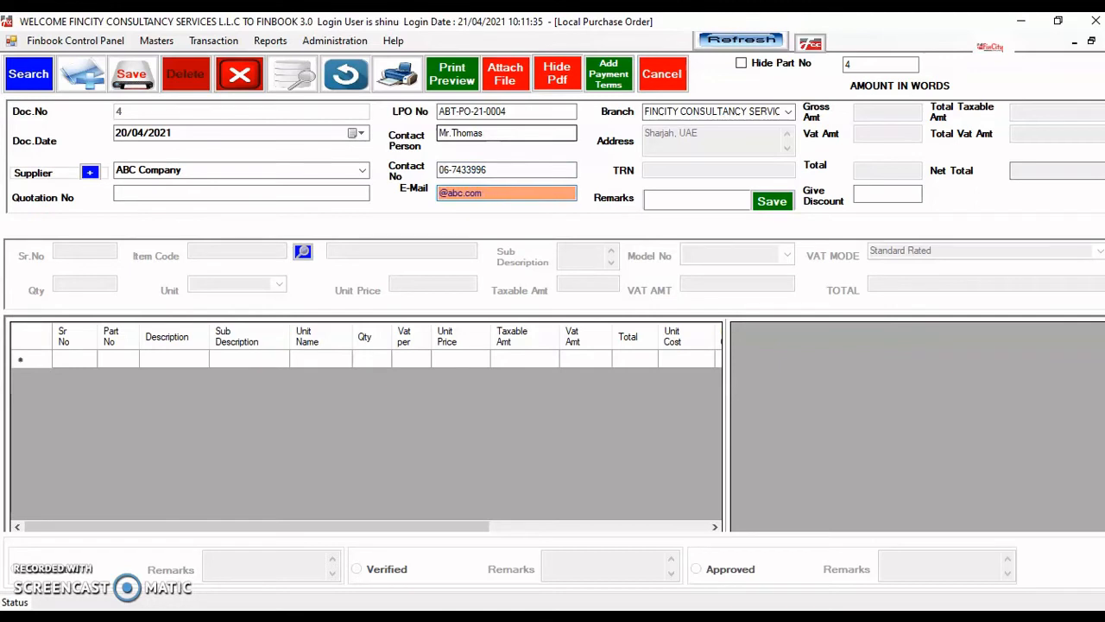
{"action": "type", "text": "thomas"}
{"action": "key", "text": "Tab"}
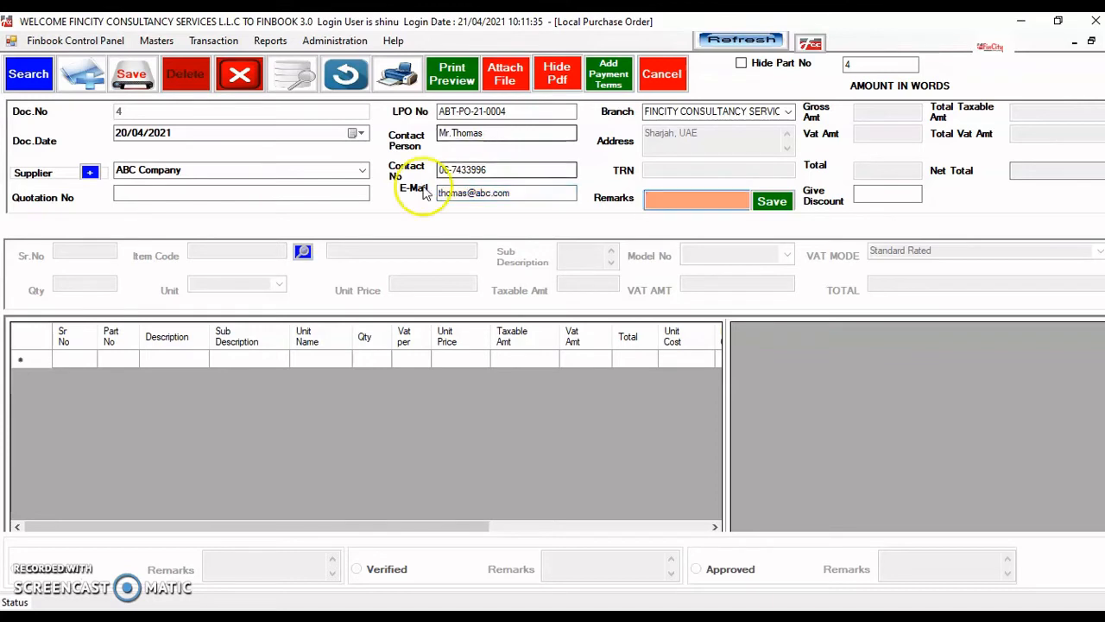
- Enter quotation number Qtn-1 and remark OK, then save the purchase order
{"action": "left_click", "coordinate": [267, 195]}
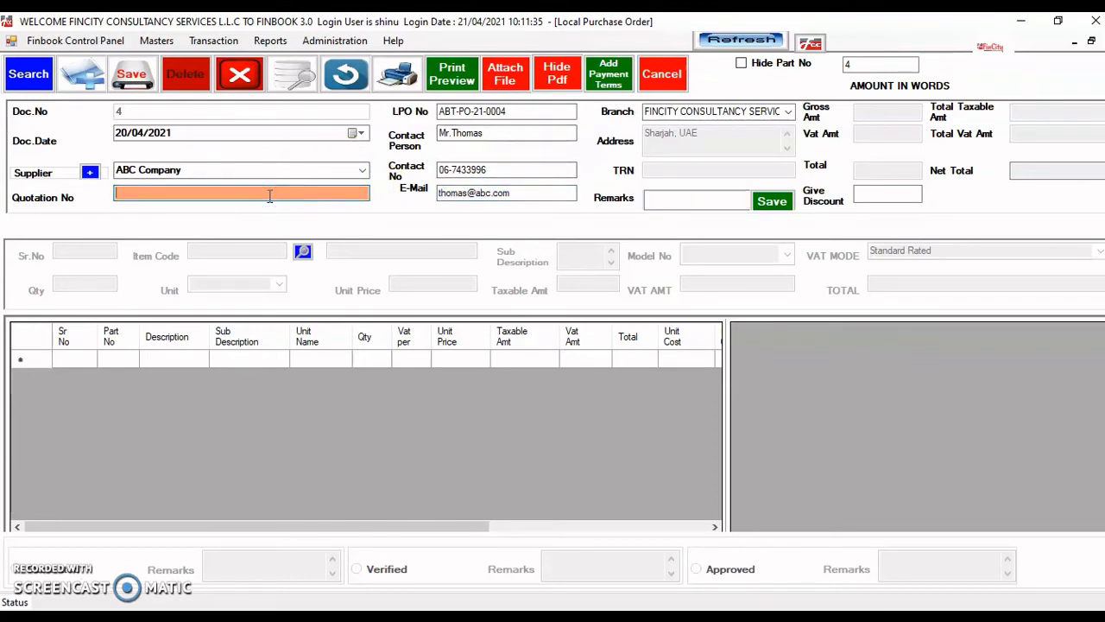
{"action": "type", "text": "Qtn-1"}
{"action": "key", "text": "Tab"}
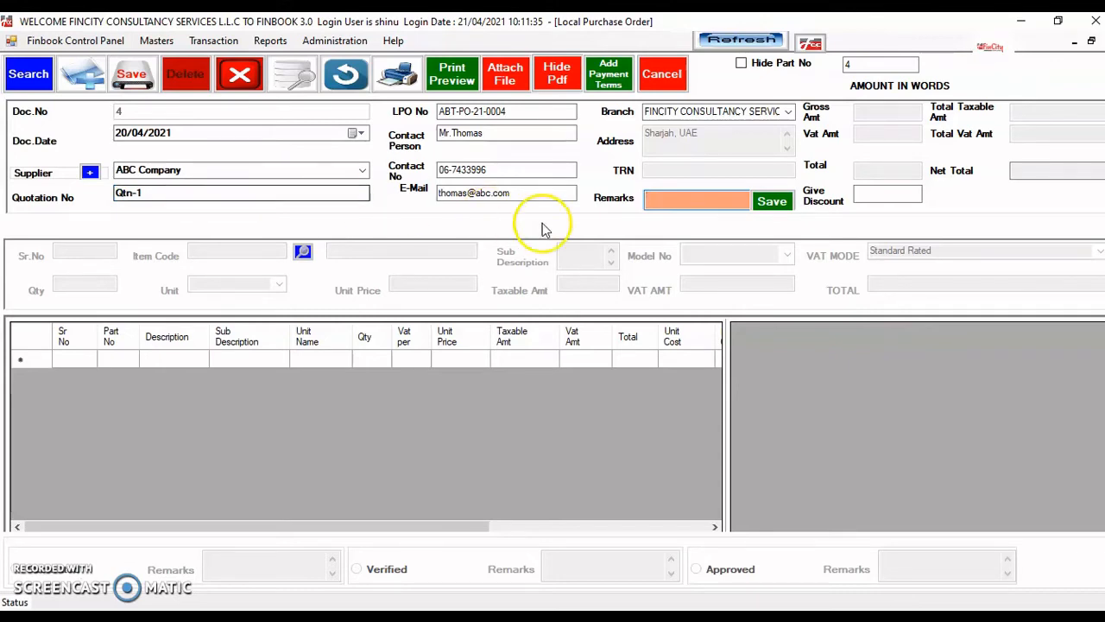
{"action": "left_click", "coordinate": [671, 207]}
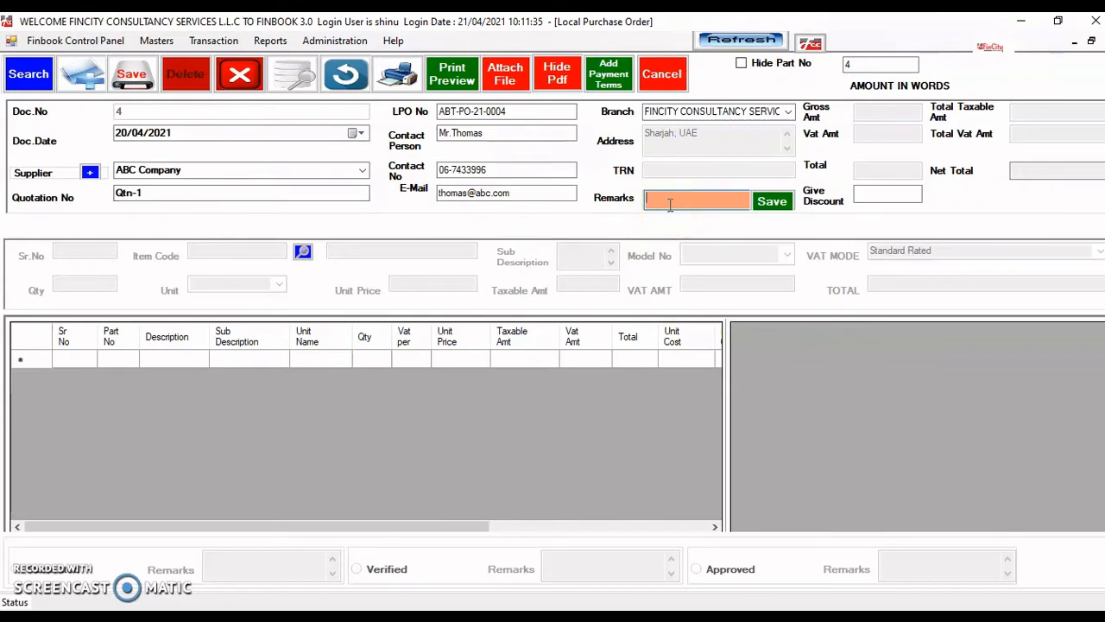
{"action": "left_click", "coordinate": [772, 200]}
{"action": "type", "text": "OK"}
{"action": "left_click", "coordinate": [773, 202]}
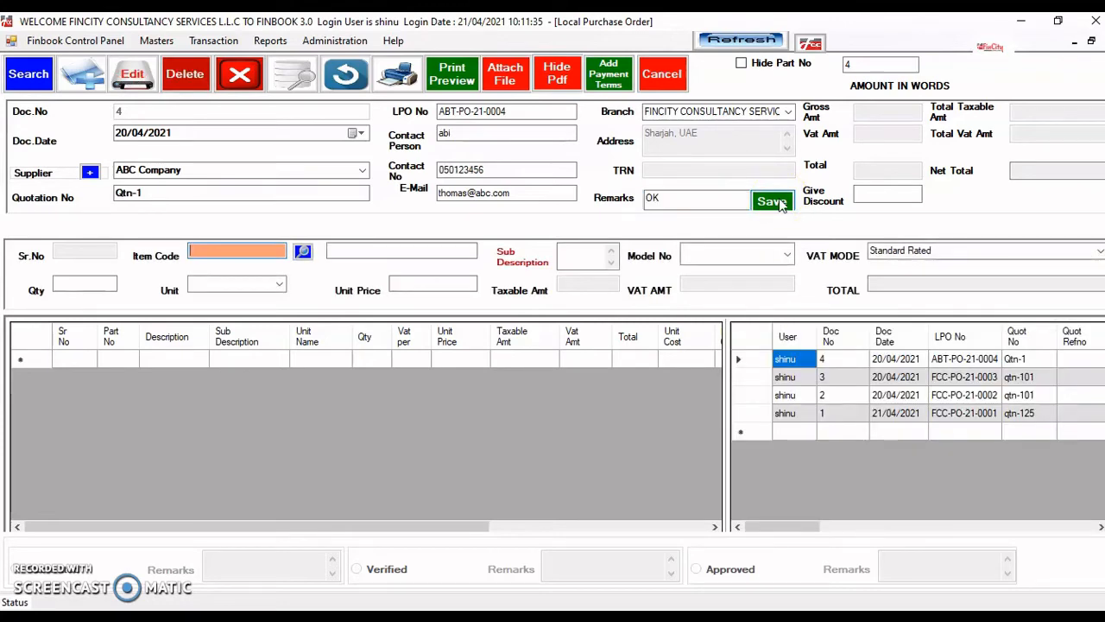
{"action": "left_click", "coordinate": [941, 295]}
- Select Refrigerator ABC (code 2, model G-450, PCS) from the item list for the new line
{"action": "left_click", "coordinate": [302, 252]}
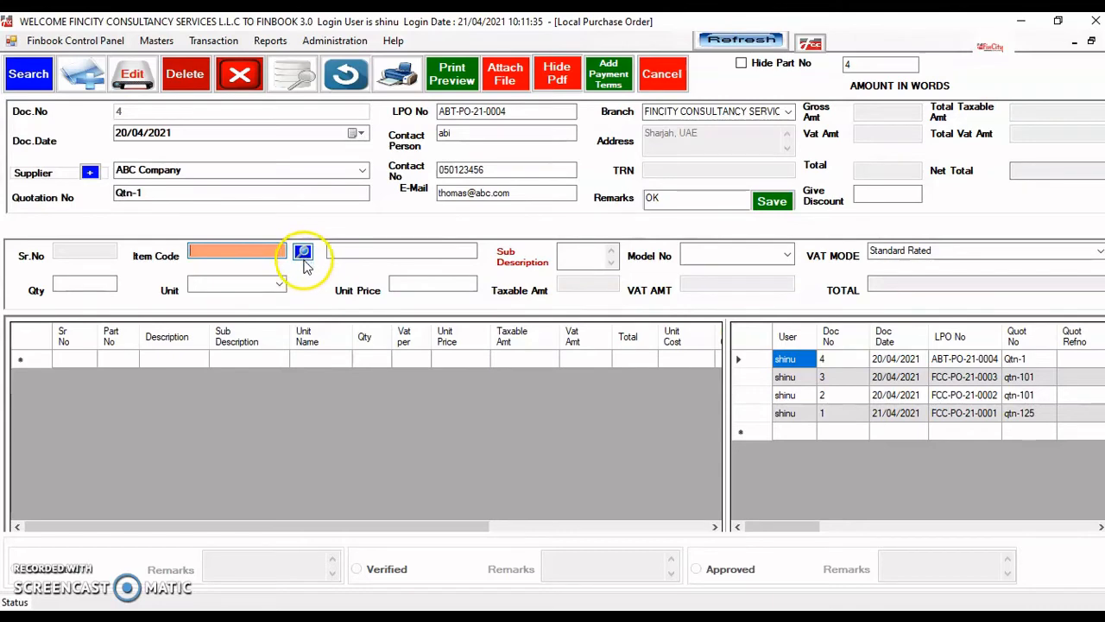
{"action": "left_click", "coordinate": [248, 254]}
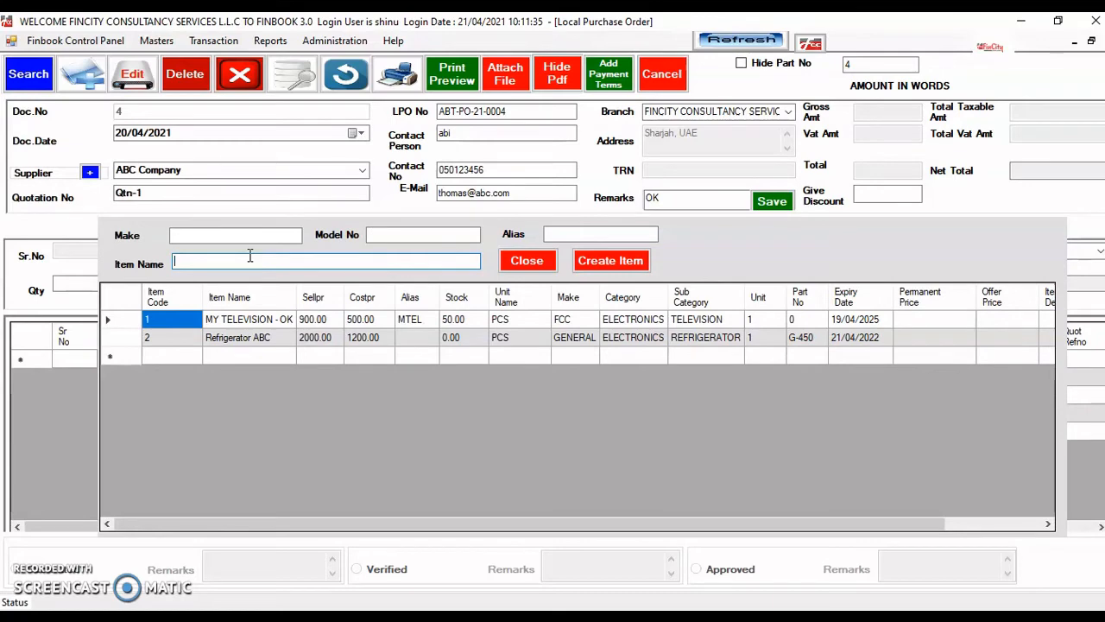
{"action": "type", "text": "abc"}
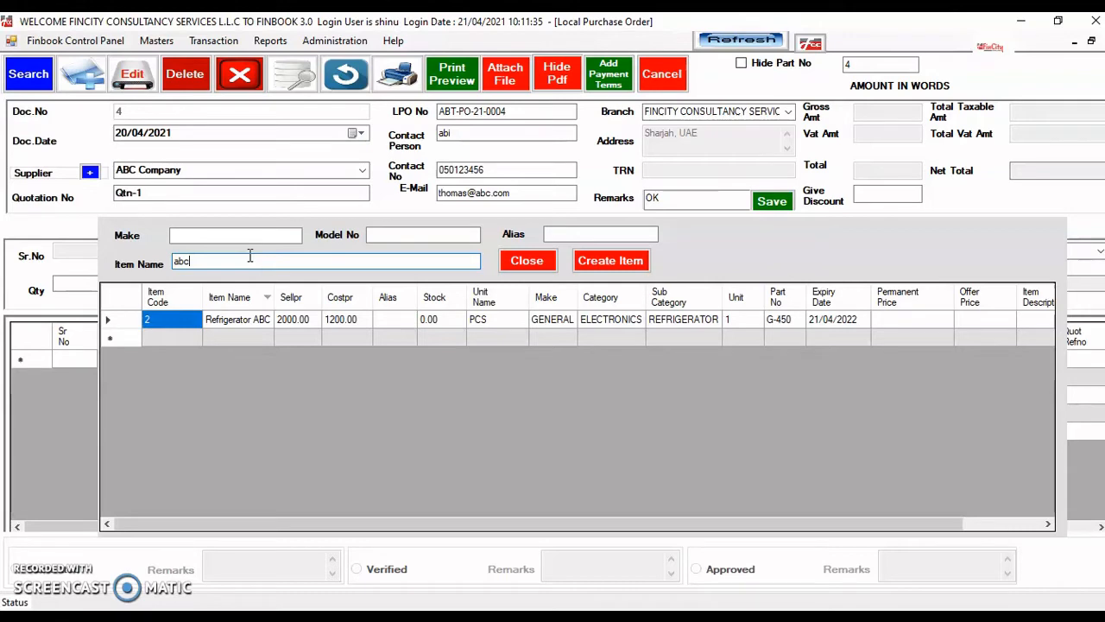
{"action": "key", "text": "BackSpace"}
{"action": "key", "text": "BackSpace"}
{"action": "key", "text": "BackSpace"}
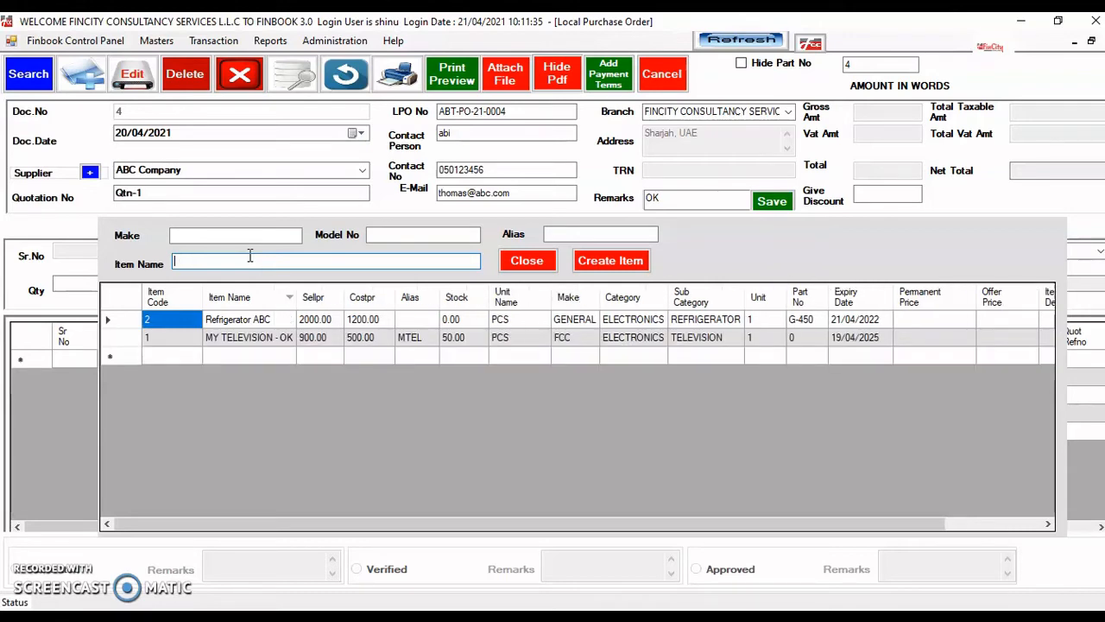
{"action": "key", "text": "Down"}
{"action": "key", "text": "Down"}
{"action": "key", "text": "Down"}
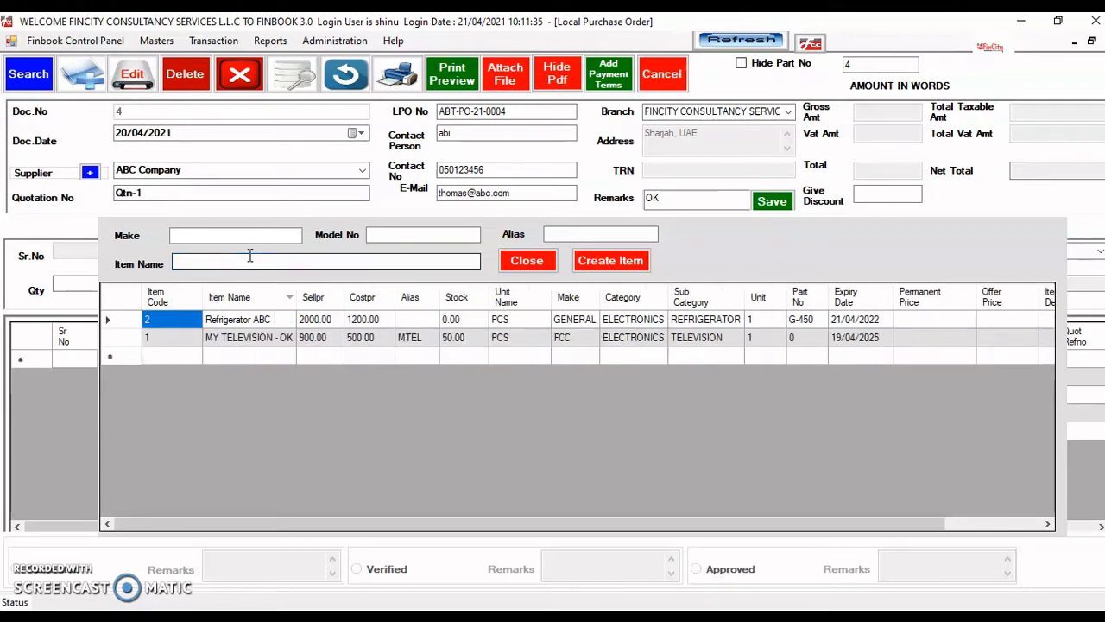
{"action": "key", "text": "Up"}
{"action": "key", "text": "Up"}
{"action": "key", "text": "Down"}
{"action": "key", "text": "Down"}
{"action": "key", "text": "Up"}
{"action": "key", "text": "Up"}
{"action": "key", "text": "Return"}
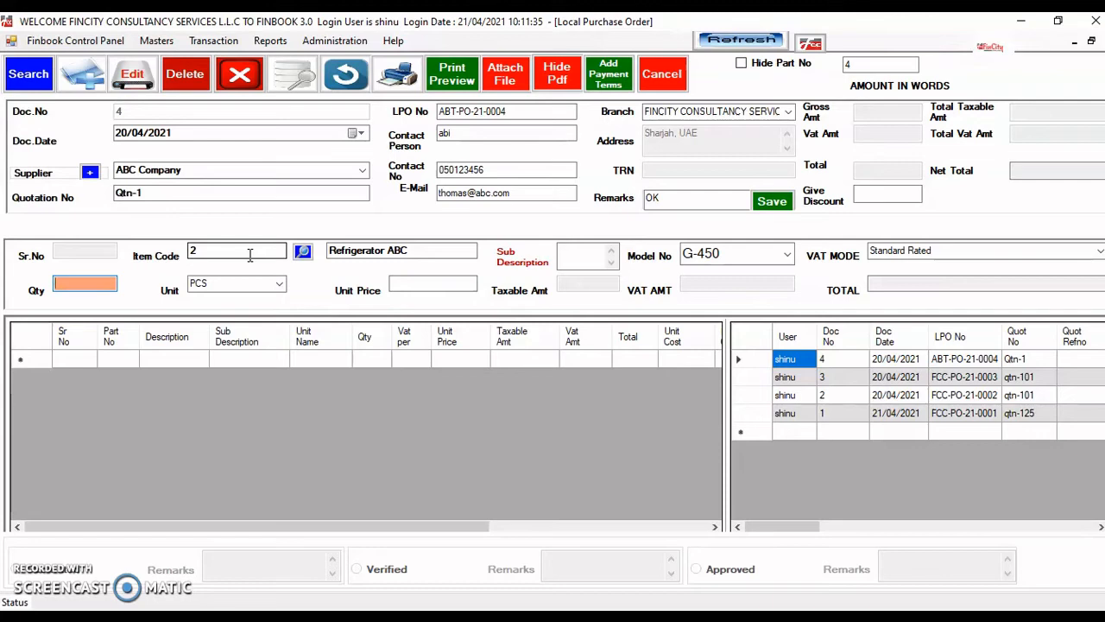
- Add a Refrigerator ABC line with quantity 4 at unit price 450, then select the row again
{"action": "type", "text": "4"}
{"action": "key", "text": "Return"}
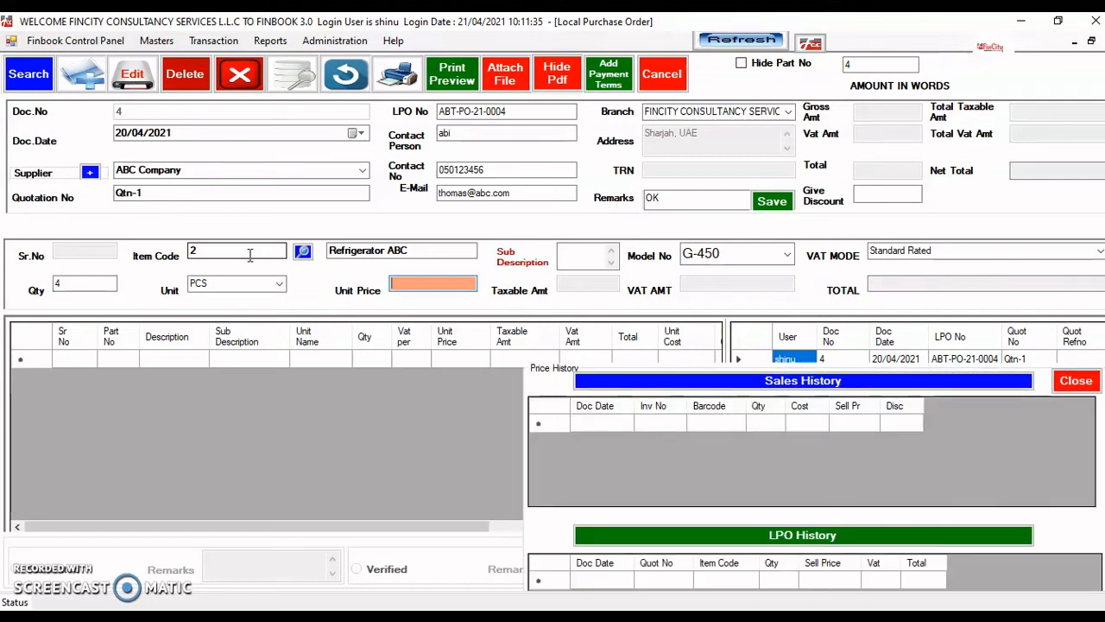
{"action": "type", "text": "450"}
{"action": "key", "text": "Return"}
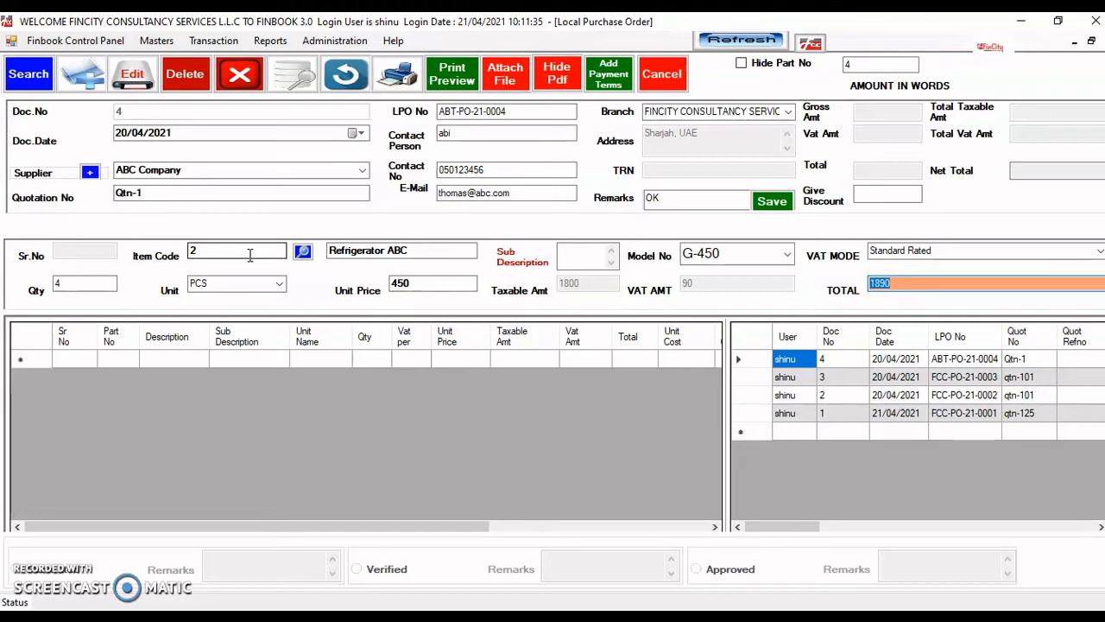
{"action": "key", "text": "Return"}
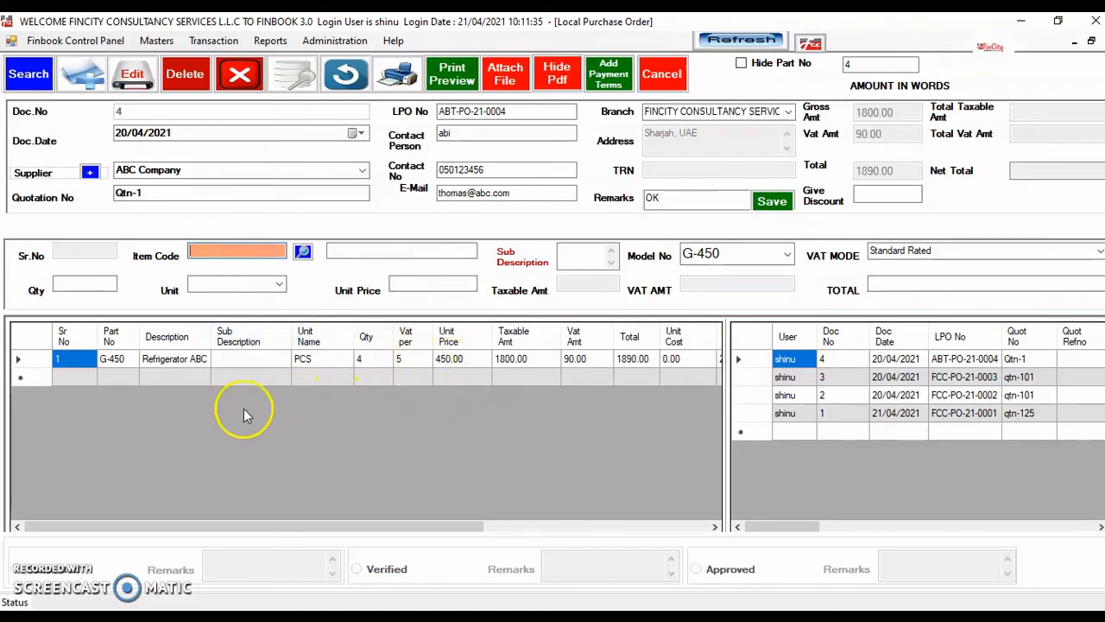
{"action": "left_click", "coordinate": [171, 362]}
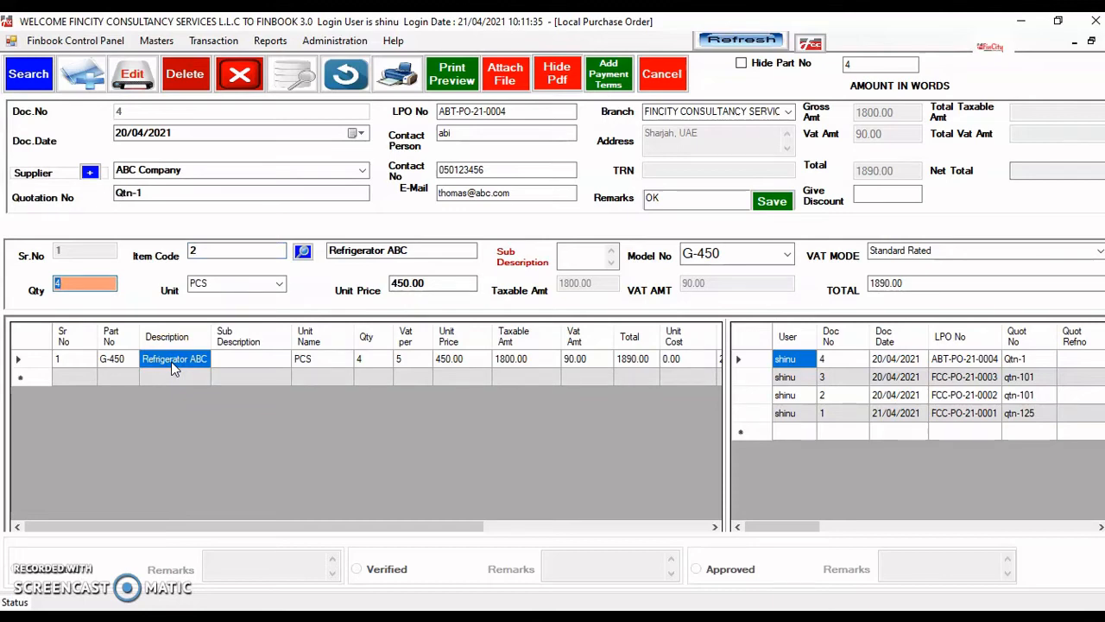
- Change the refrigerator line to quantity 3 at unit price 500, making its total 1575.00
{"action": "left_click", "coordinate": [88, 286]}
{"action": "key", "text": "BackSpace"}
{"action": "type", "text": "3"}
{"action": "key", "text": "Return"}
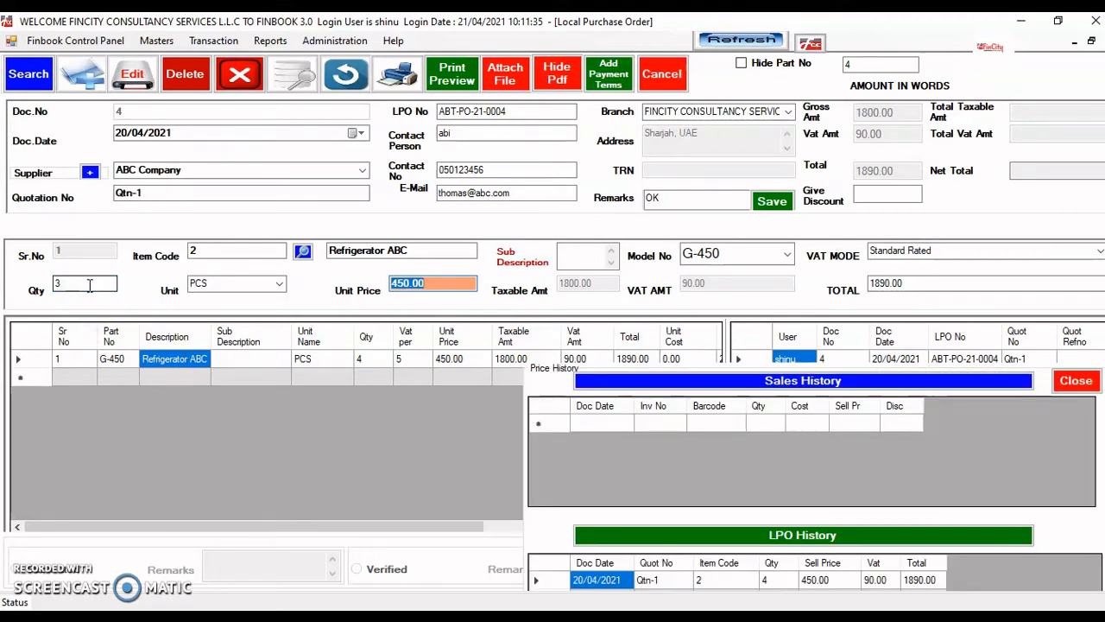
{"action": "type", "text": "500"}
{"action": "key", "text": "Return"}
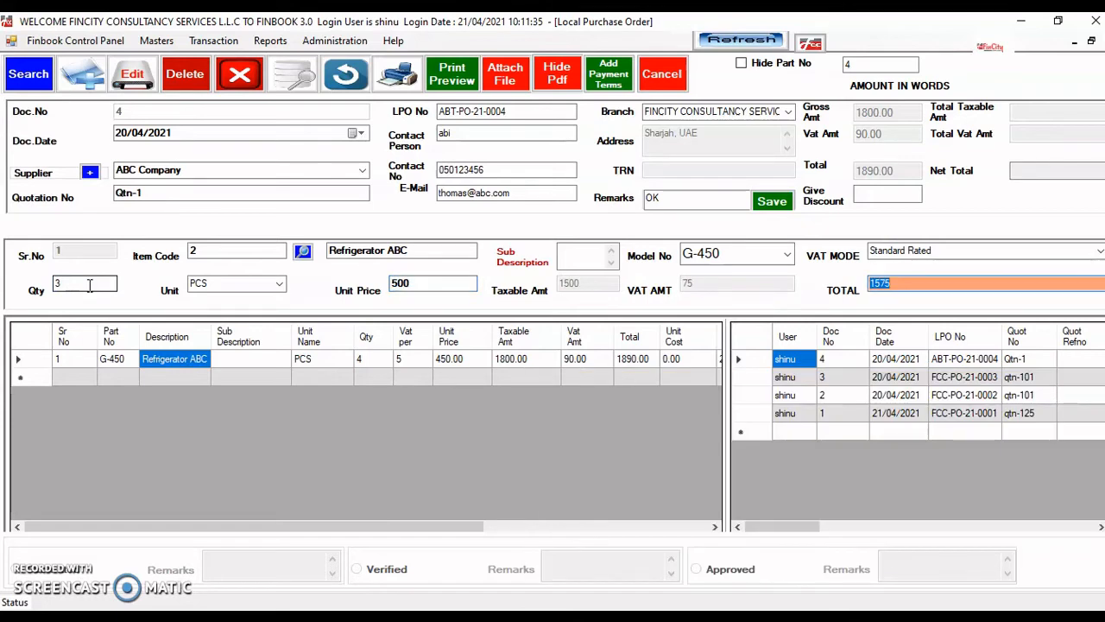
{"action": "key", "text": "Return"}
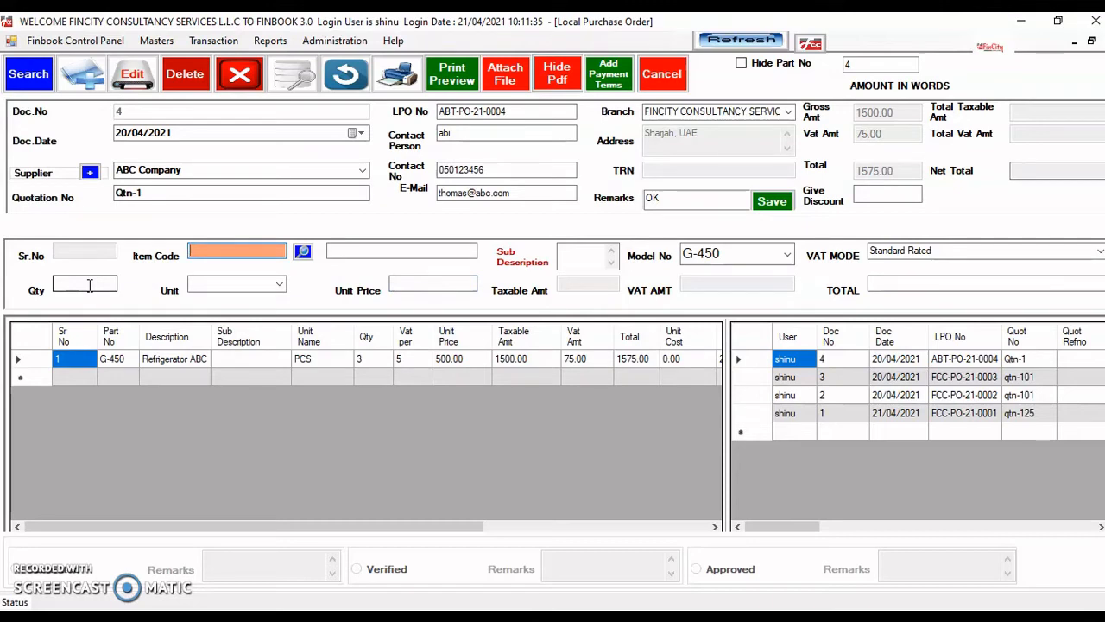
- Add a second Refrigerator ABC line with quantity 3 at unit price 450
{"action": "key", "text": "Return"}
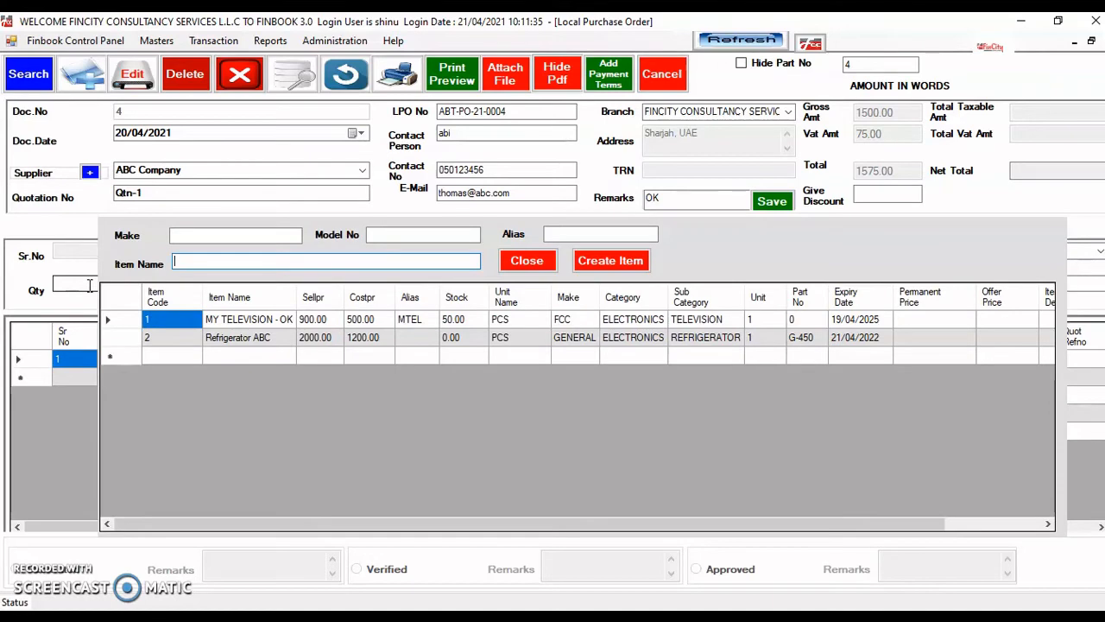
{"action": "key", "text": "Down"}
{"action": "key", "text": "Return"}
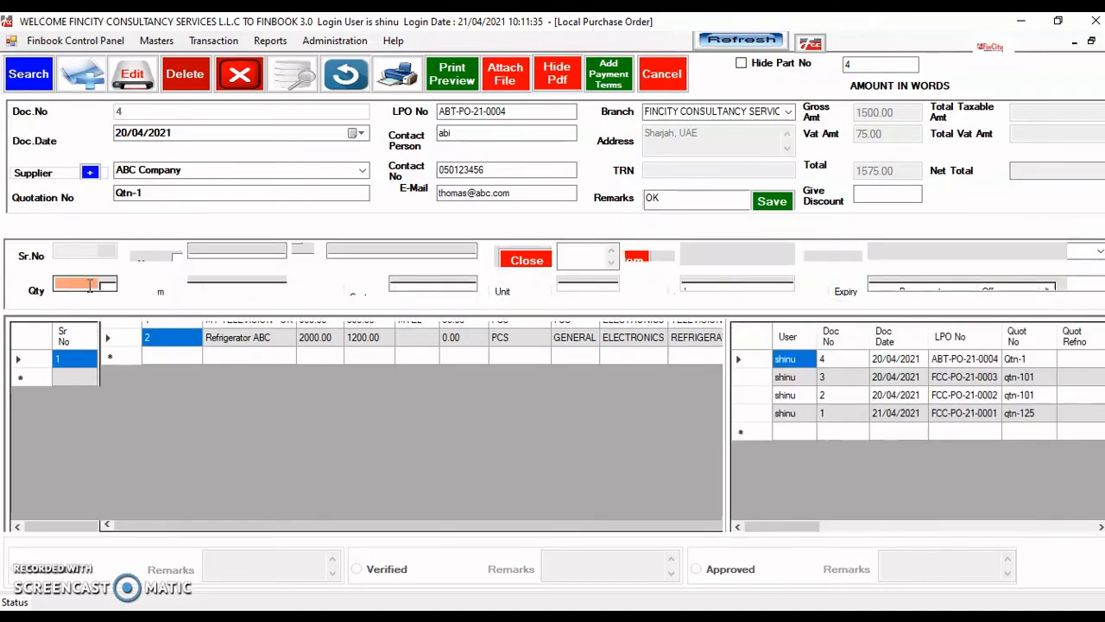
{"action": "type", "text": "3"}
{"action": "key", "text": "Return"}
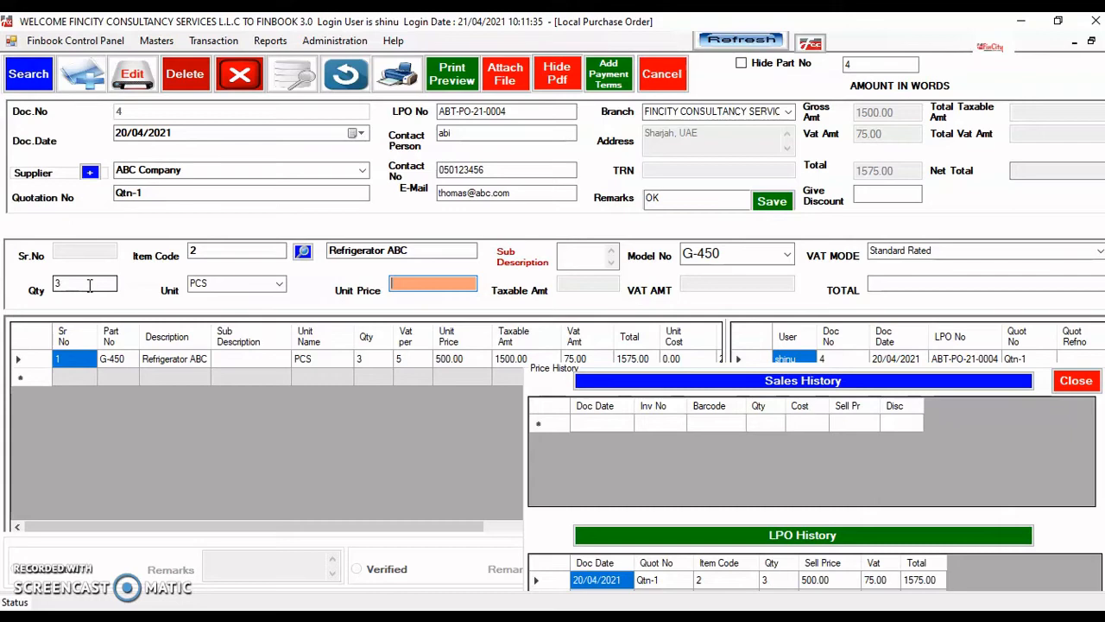
{"action": "type", "text": "450"}
{"action": "key", "text": "Return"}
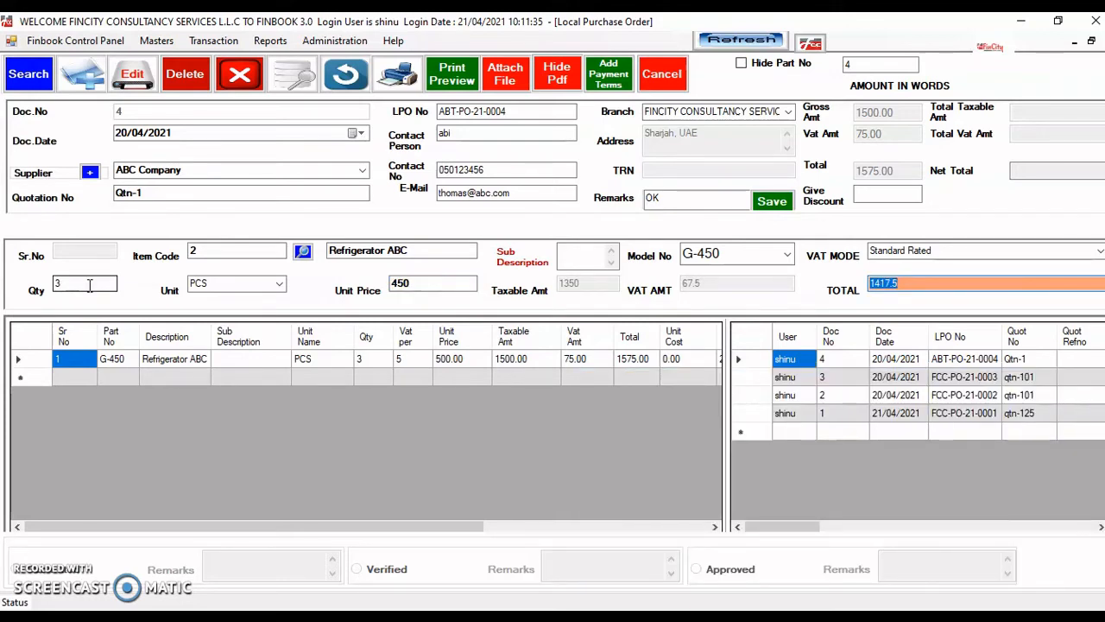
{"action": "key", "text": "Return"}
{"action": "key", "text": "Return"}
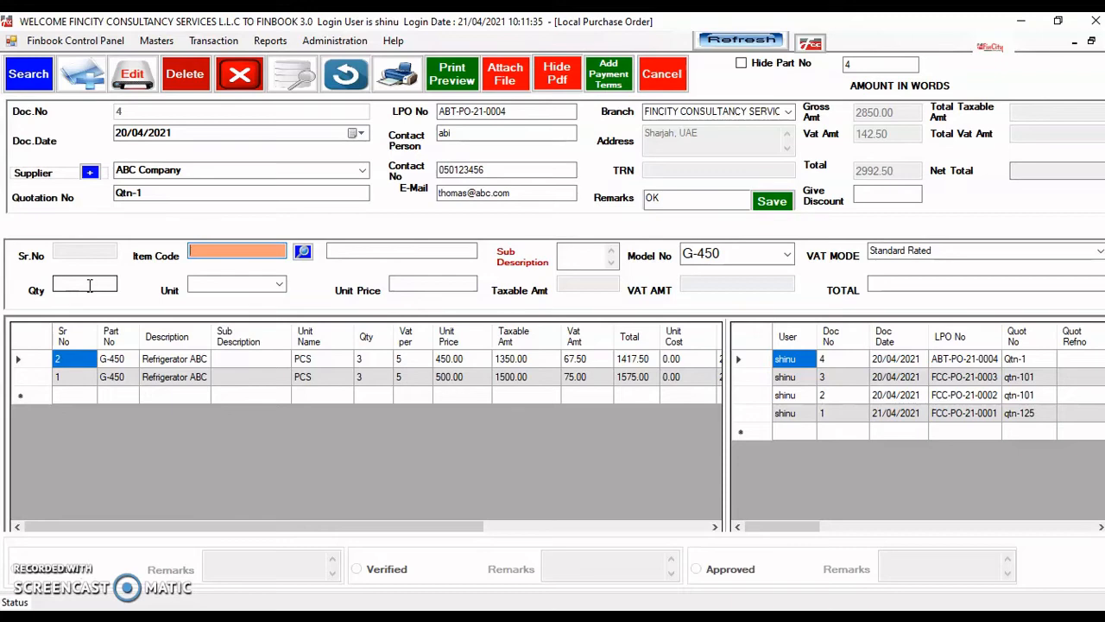
- Finish line entry and leave the discount empty, reaching a net total of 2992.50
{"action": "key", "text": "Return"}
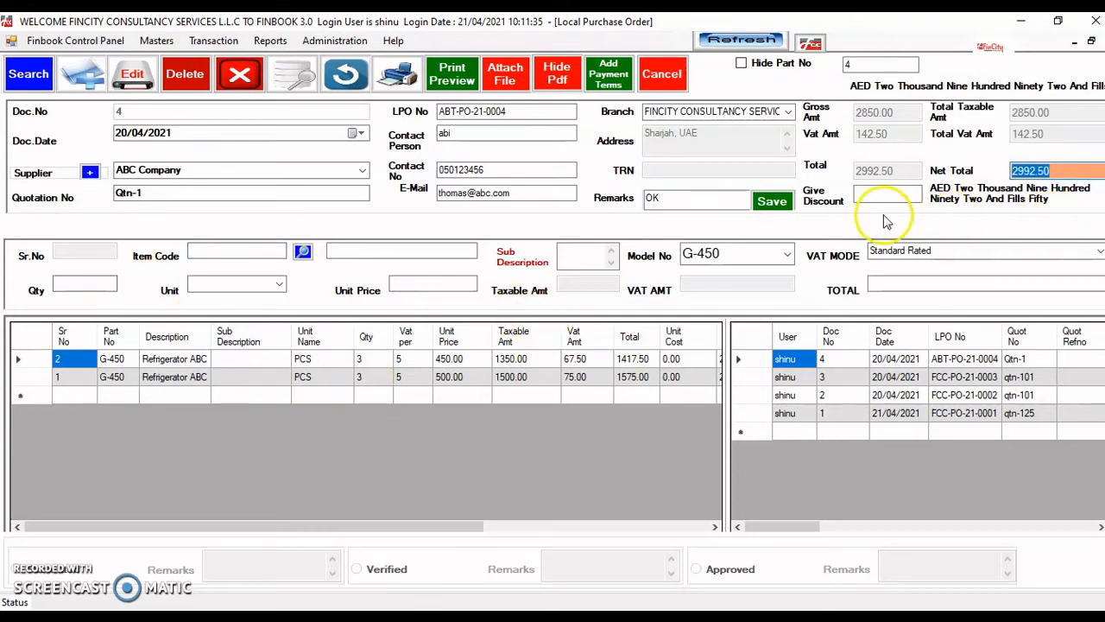
{"action": "left_click", "coordinate": [867, 193]}
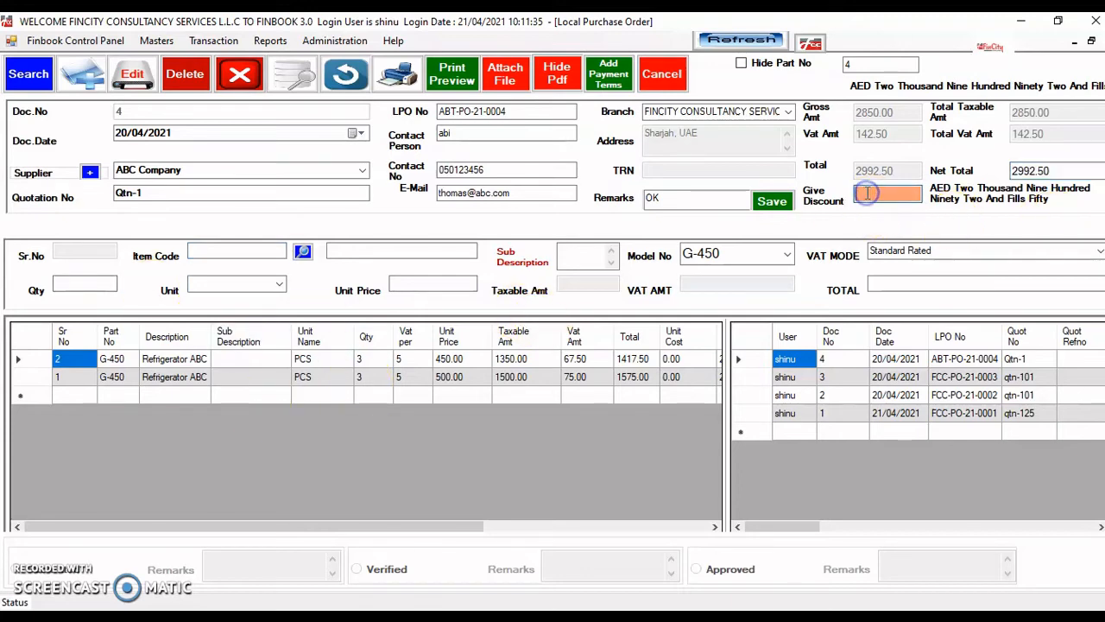
{"action": "key", "text": "Tab"}
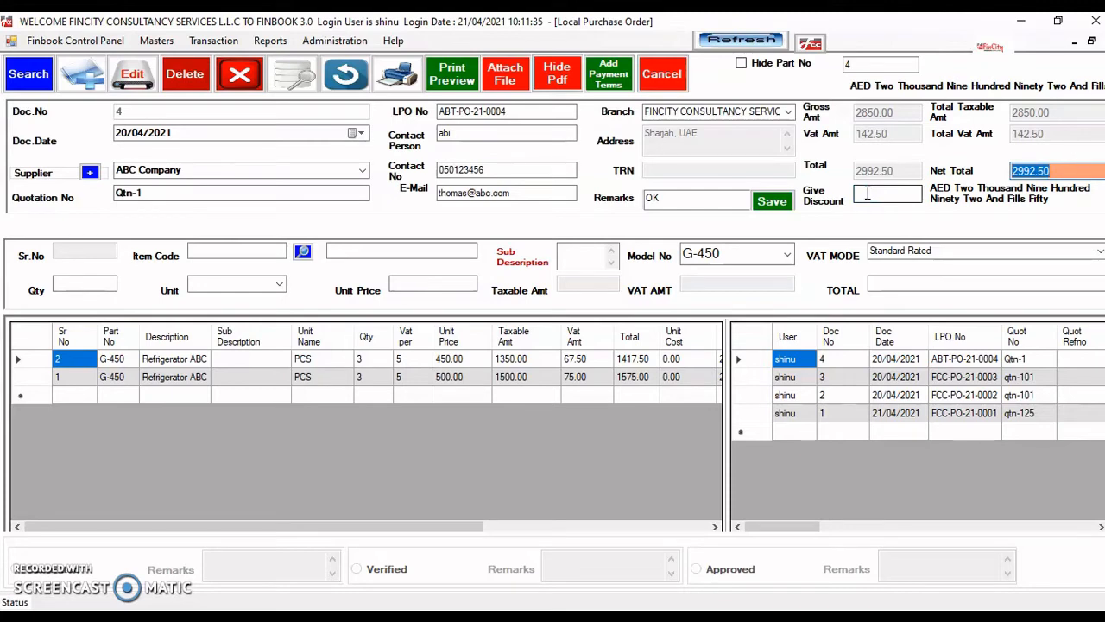
- Print the purchase order with Microsoft Print to PDF, saving the file as 256
{"action": "key", "text": "Return"}
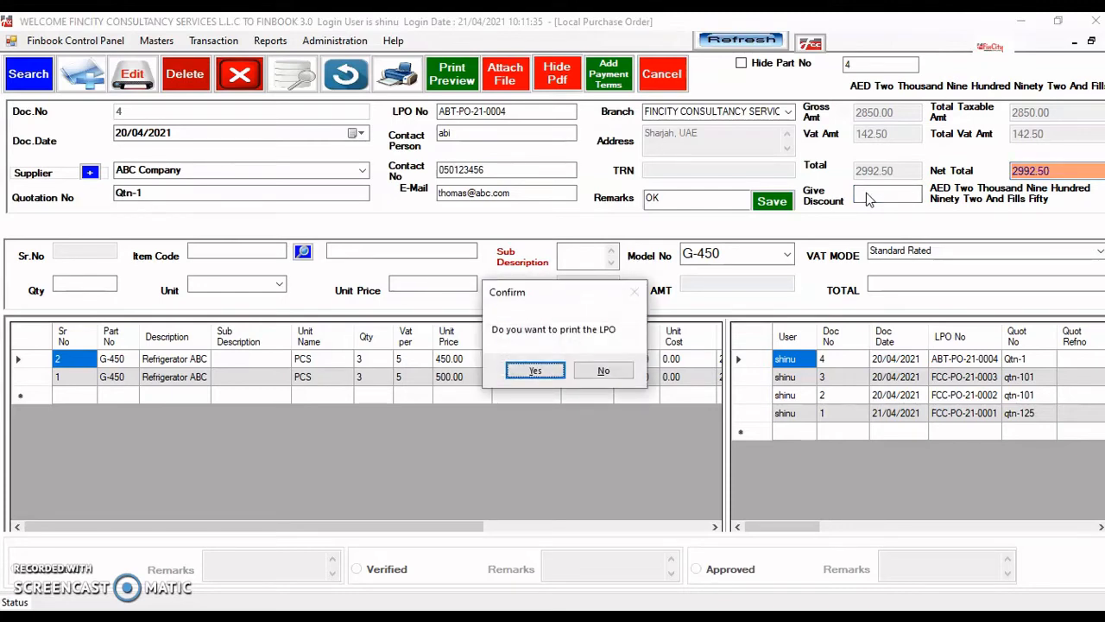
{"action": "left_click", "coordinate": [540, 369]}
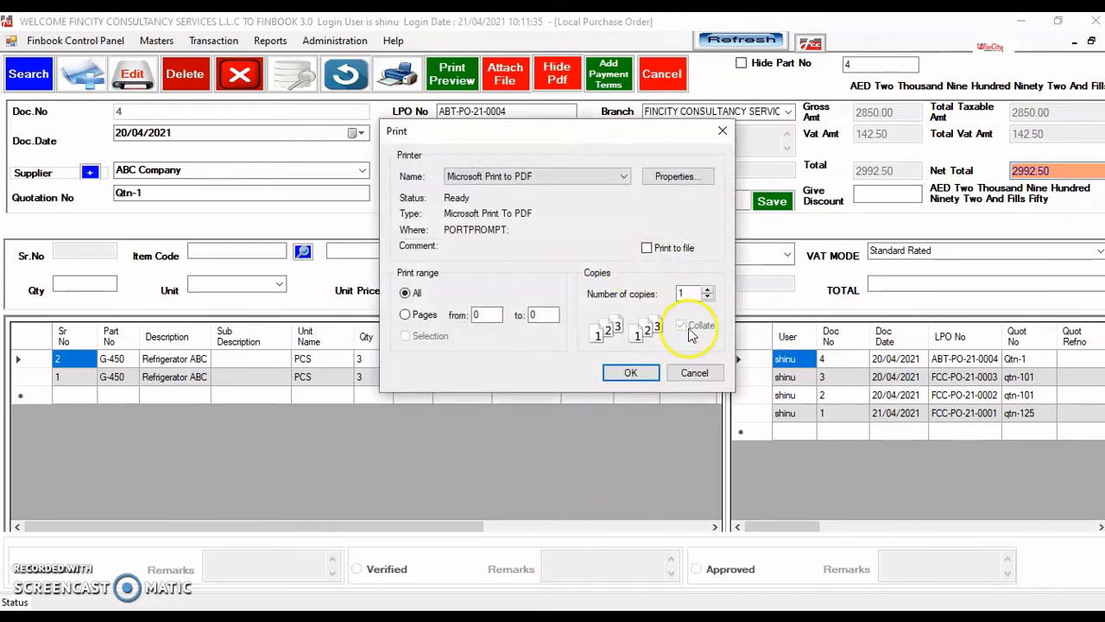
{"action": "left_click", "coordinate": [603, 177]}
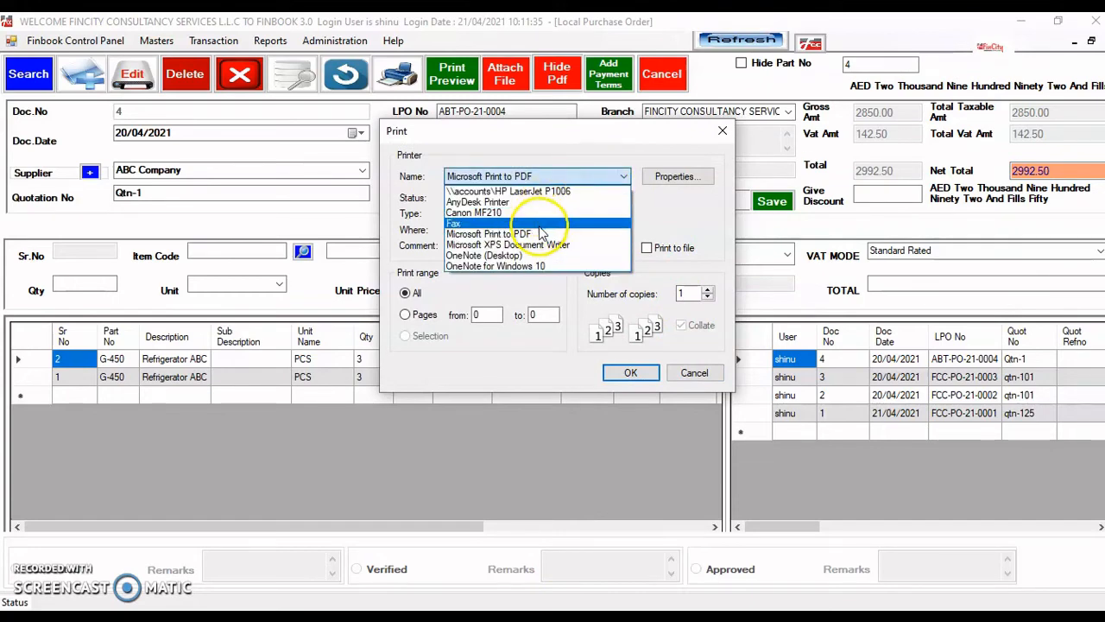
{"action": "left_click", "coordinate": [537, 234]}
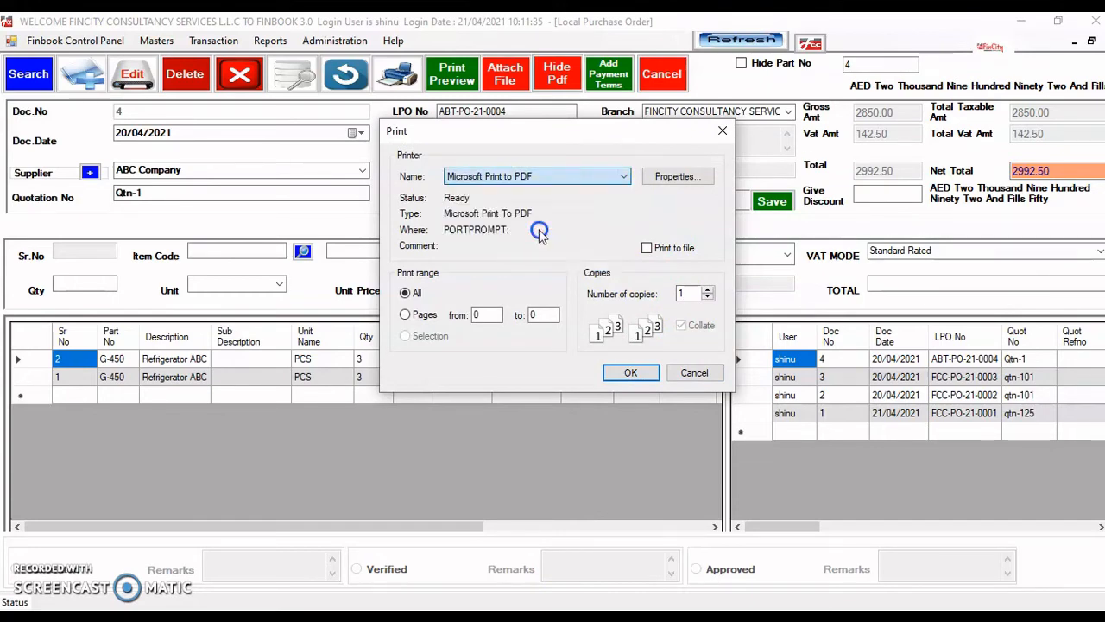
{"action": "left_click", "coordinate": [638, 373]}
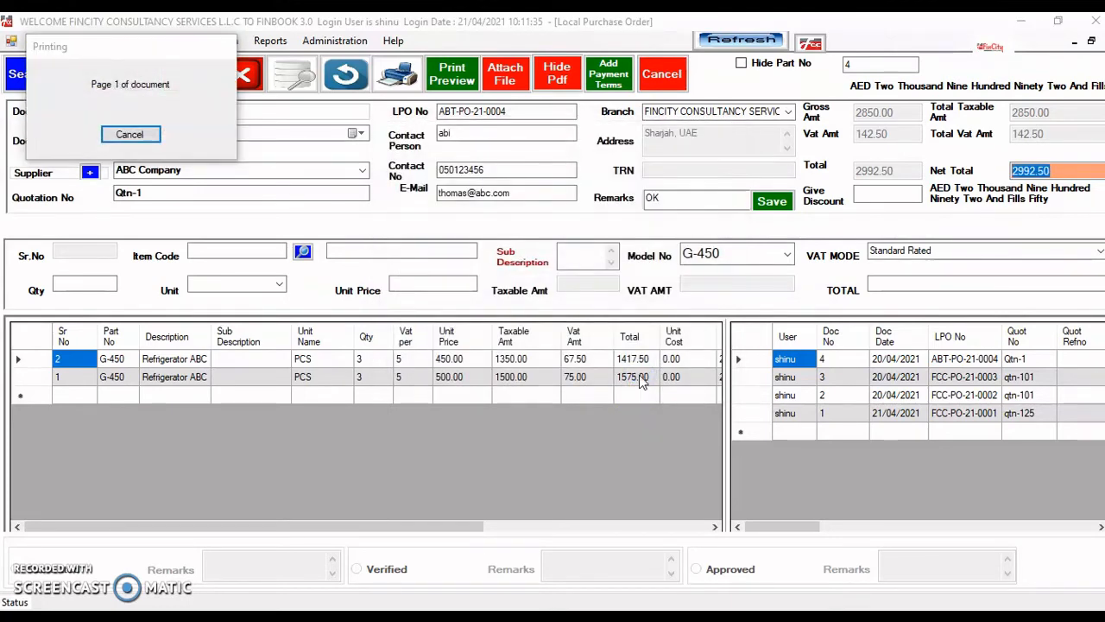
{"action": "type", "text": "256"}
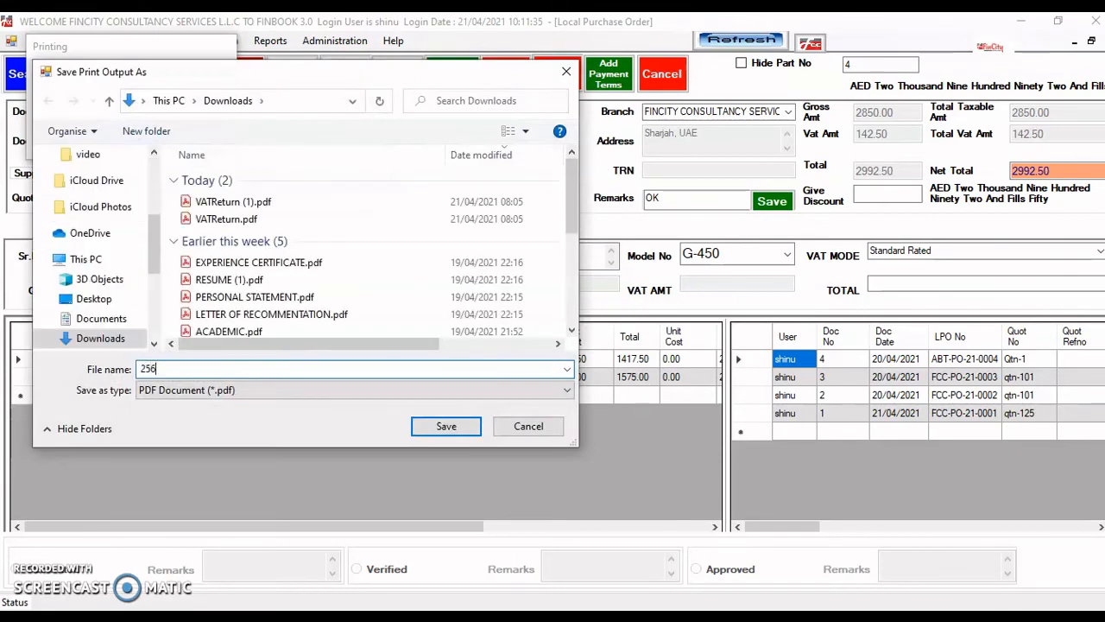
{"action": "key", "text": "Return"}
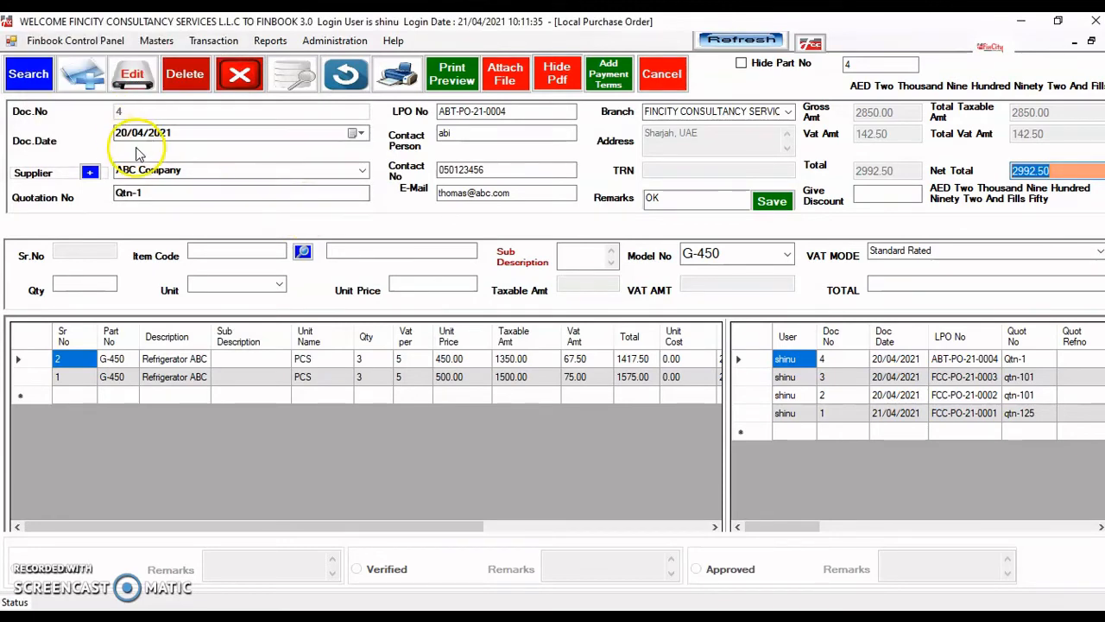
- Start a fresh purchase order, Doc.No 5
{"action": "left_click", "coordinate": [76, 77]}
{"action": "left_click", "coordinate": [76, 78]}
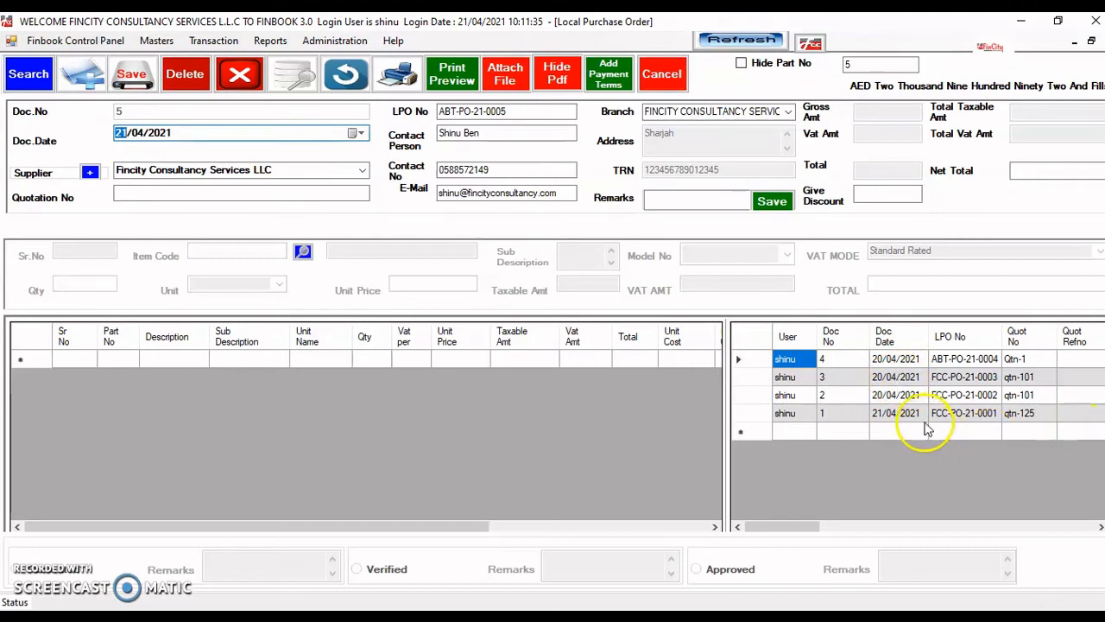
{"action": "left_click_drag", "start_coordinate": [783, 526], "coordinate": [734, 583]}
- Search existing purchase orders with no company filter and open Doc No 1, FCC-PO-21-0001
{"action": "left_click", "coordinate": [37, 76]}
{"action": "left_click", "coordinate": [250, 151]}
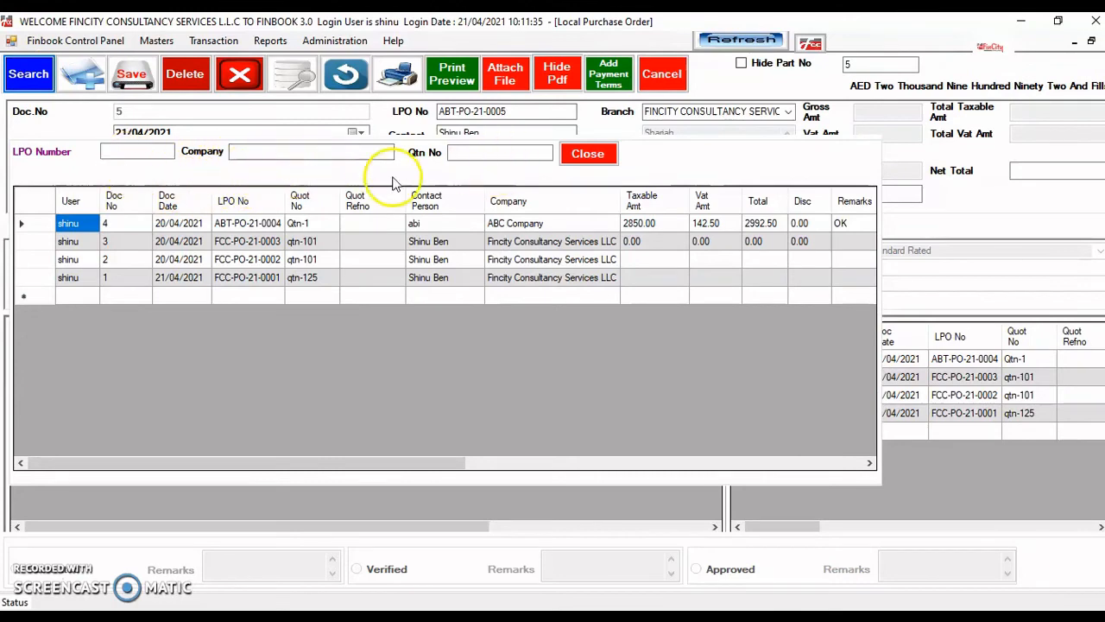
{"action": "left_click", "coordinate": [260, 155]}
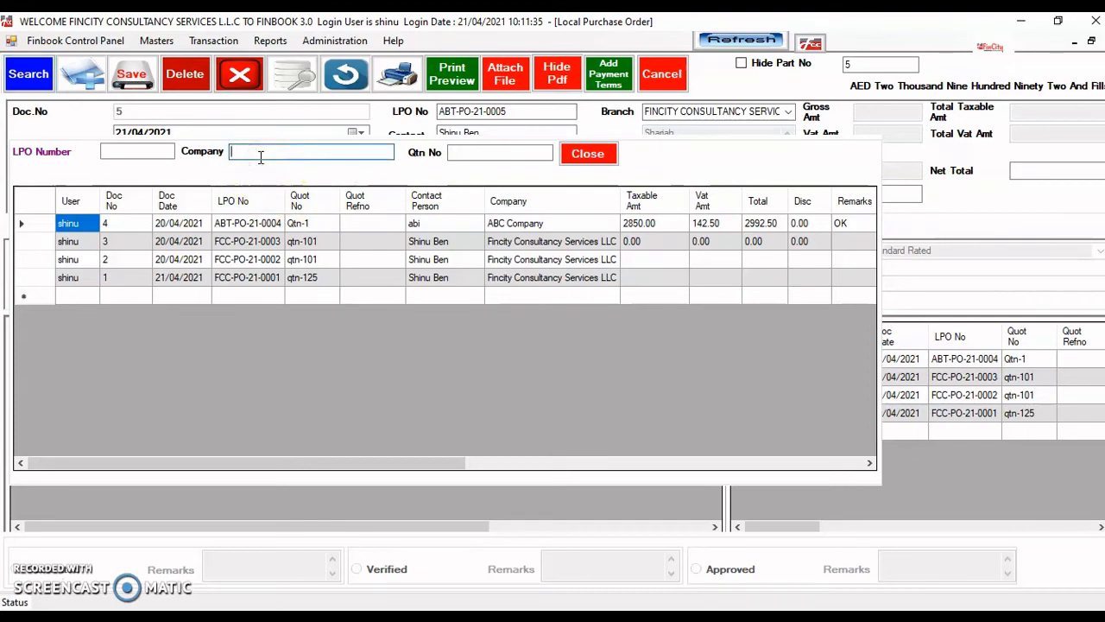
{"action": "type", "text": "ABC"}
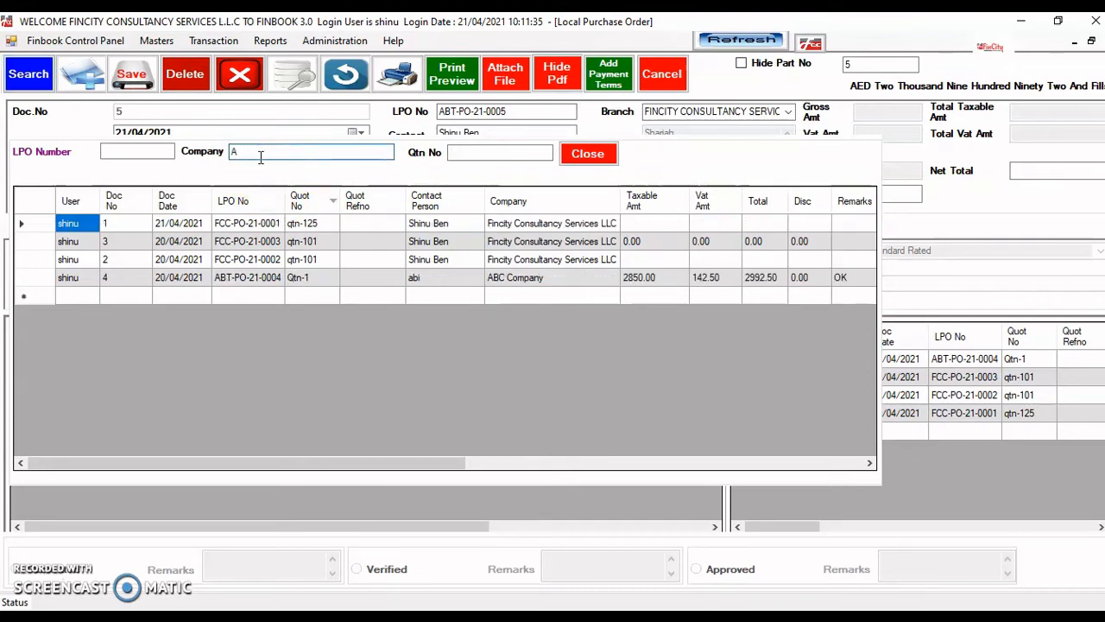
{"action": "key", "text": "BackSpace"}
{"action": "key", "text": "BackSpace"}
{"action": "key", "text": "BackSpace"}
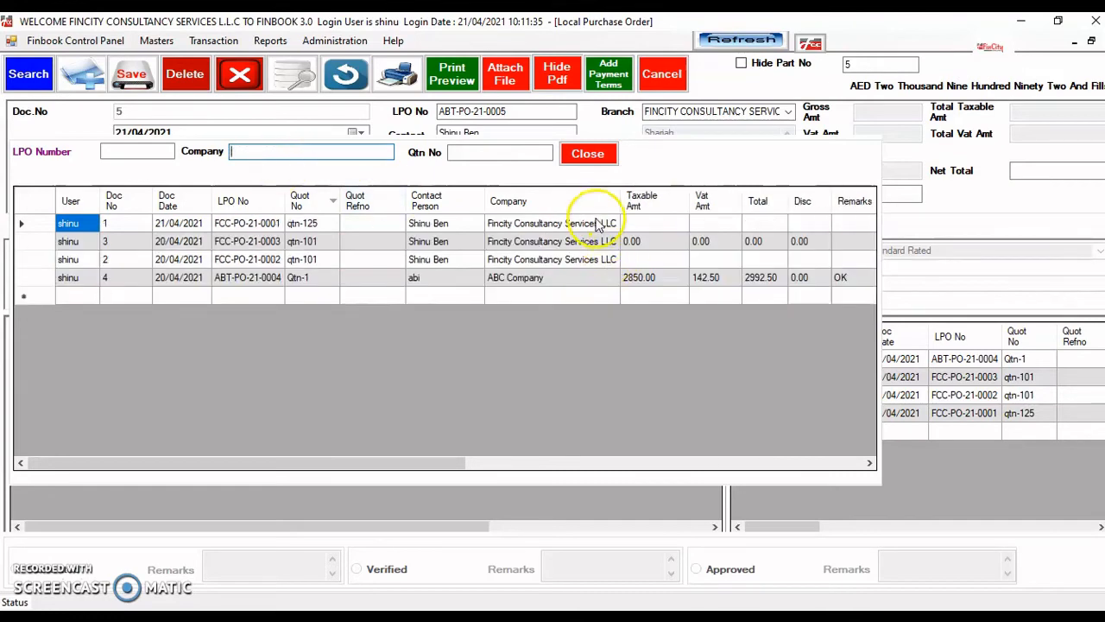
{"action": "double_click", "coordinate": [553, 227]}
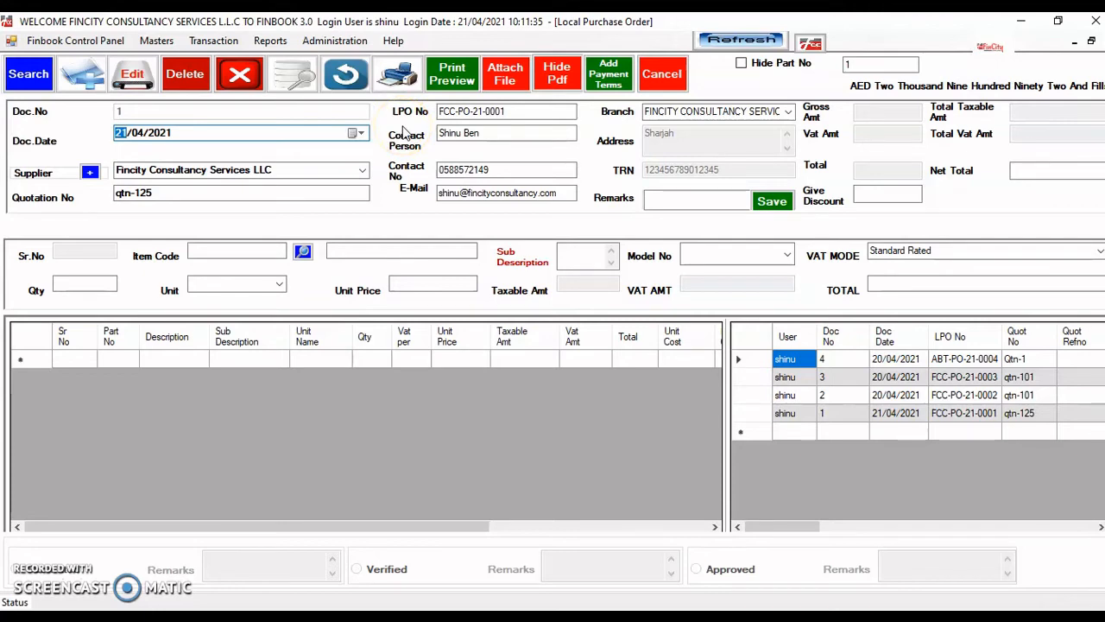
{"action": "left_click", "coordinate": [507, 78]}
{"action": "left_click", "coordinate": [508, 75]}
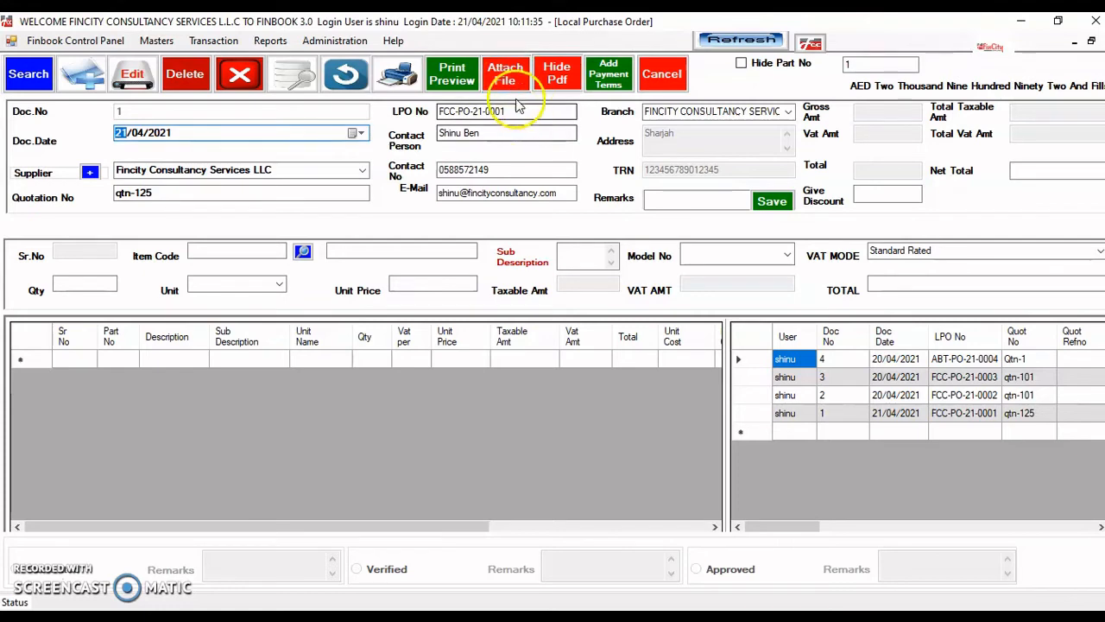
{"action": "left_click", "coordinate": [753, 350]}
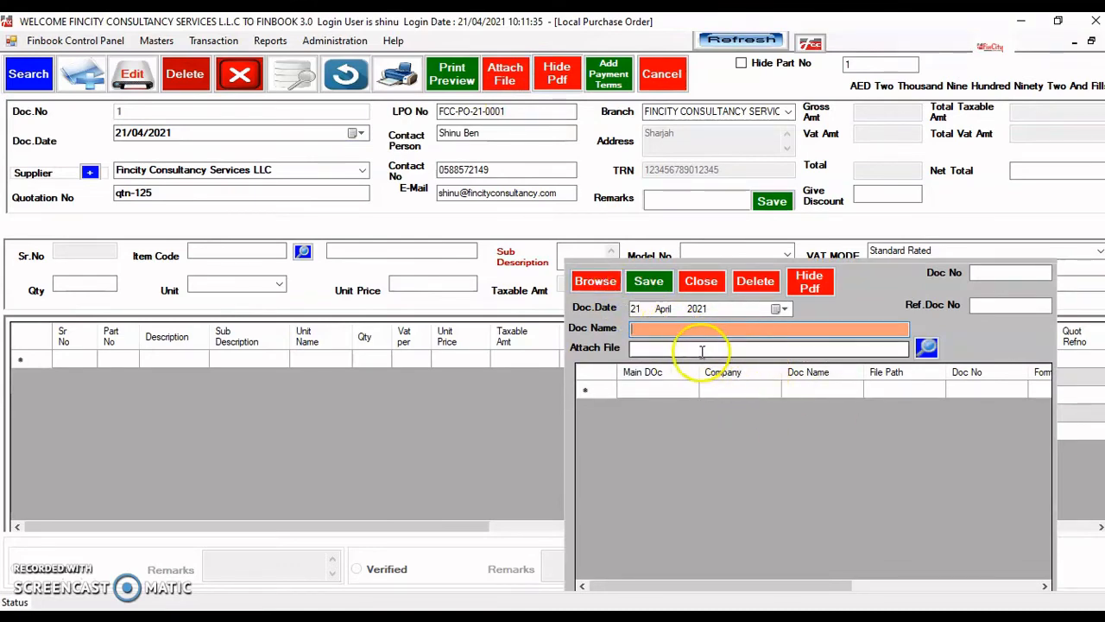
{"action": "left_click", "coordinate": [702, 285]}
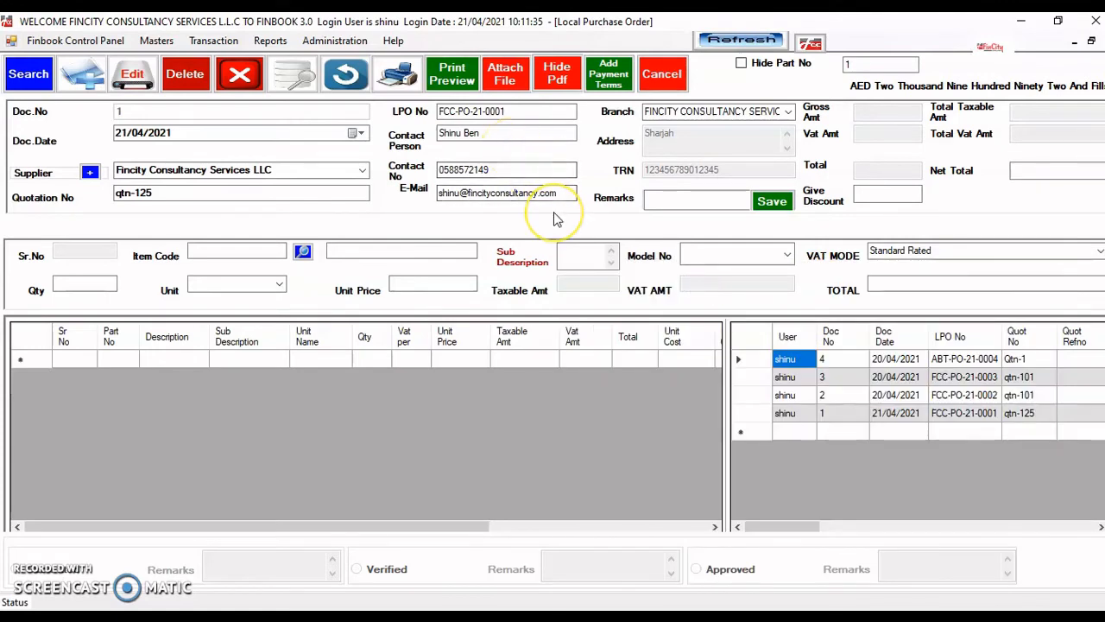
{"action": "left_click", "coordinate": [510, 77]}
{"action": "left_click", "coordinate": [511, 81]}
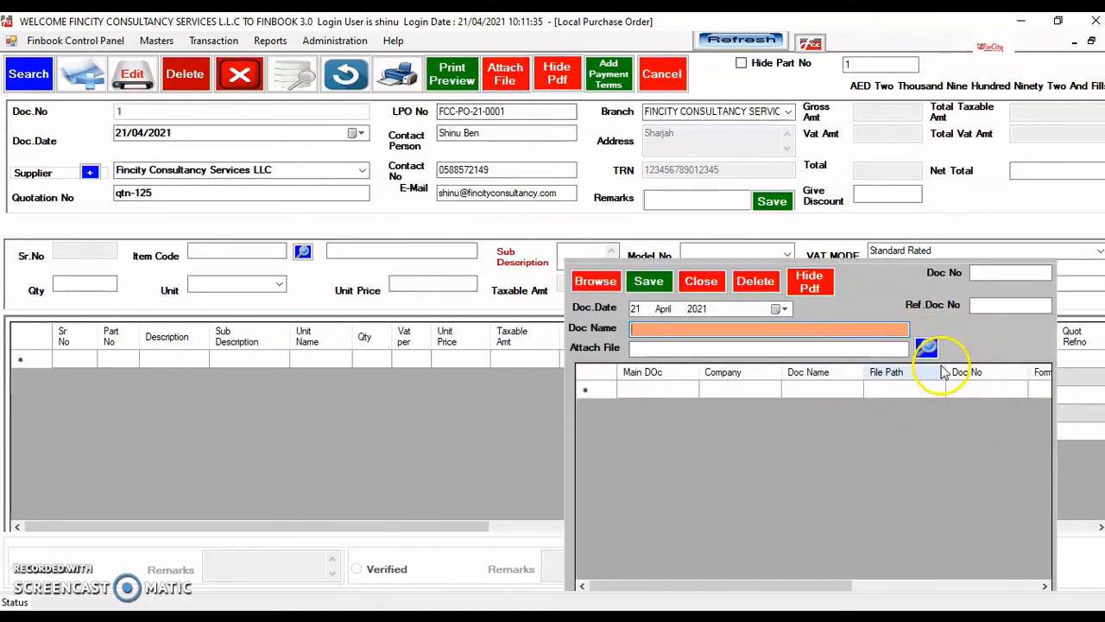
{"action": "left_click", "coordinate": [639, 333]}
{"action": "type", "text": "ok ree"}
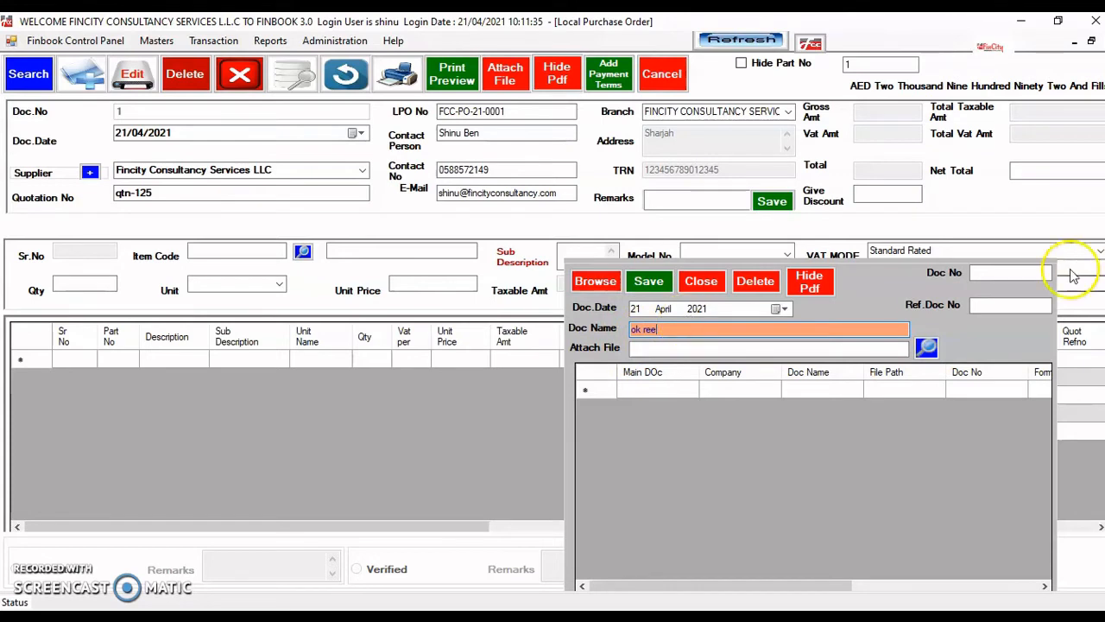
{"action": "left_click", "coordinate": [984, 306]}
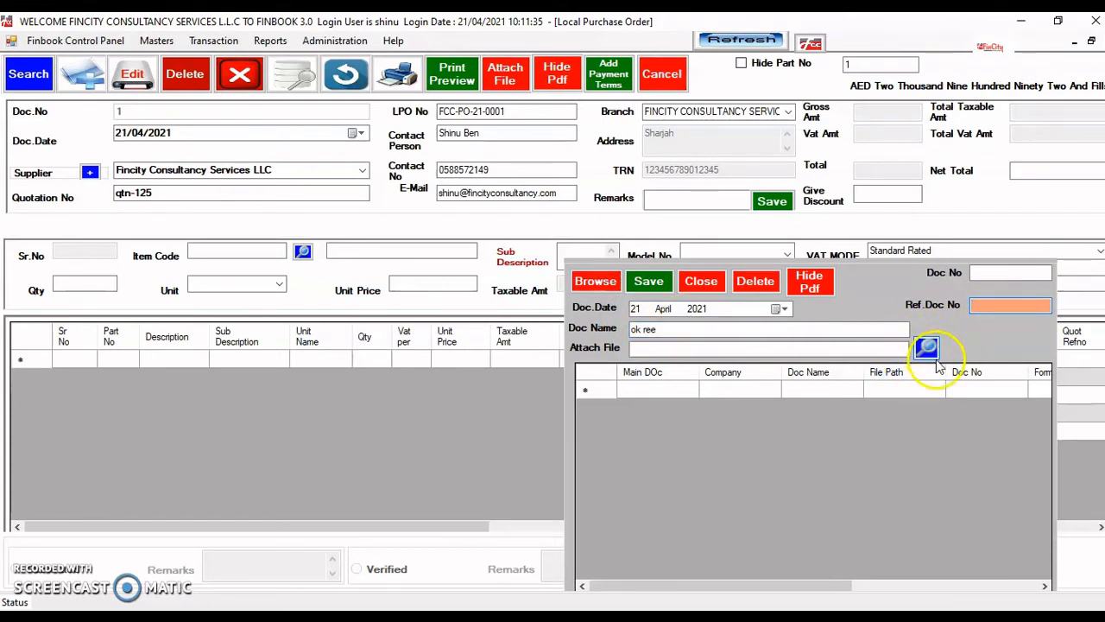
{"action": "left_click", "coordinate": [714, 283]}
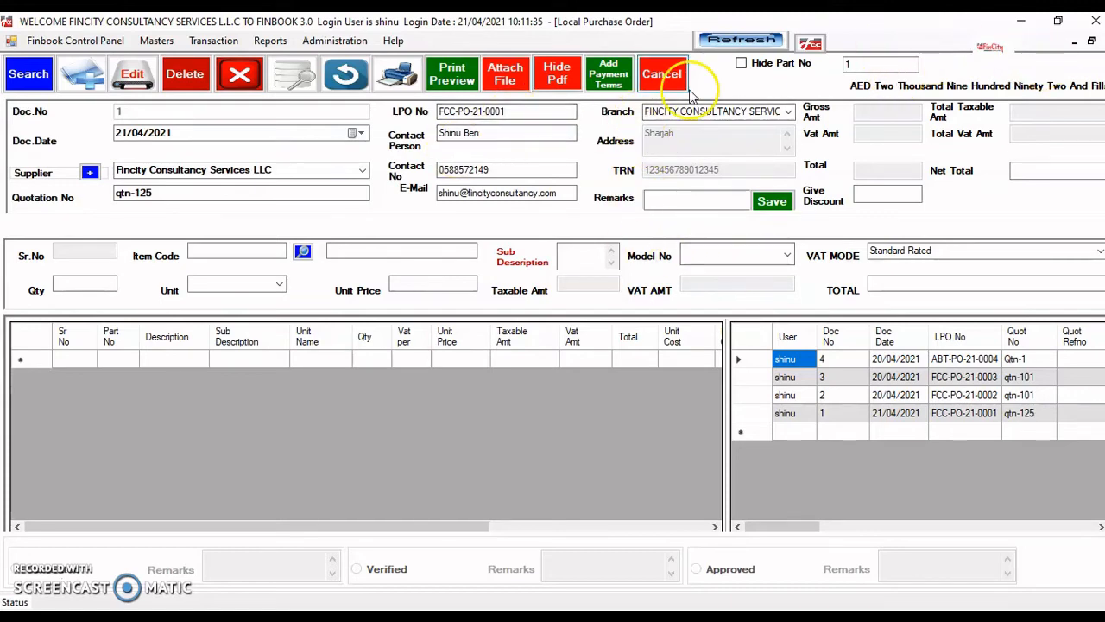
{"action": "left_click", "coordinate": [660, 90]}
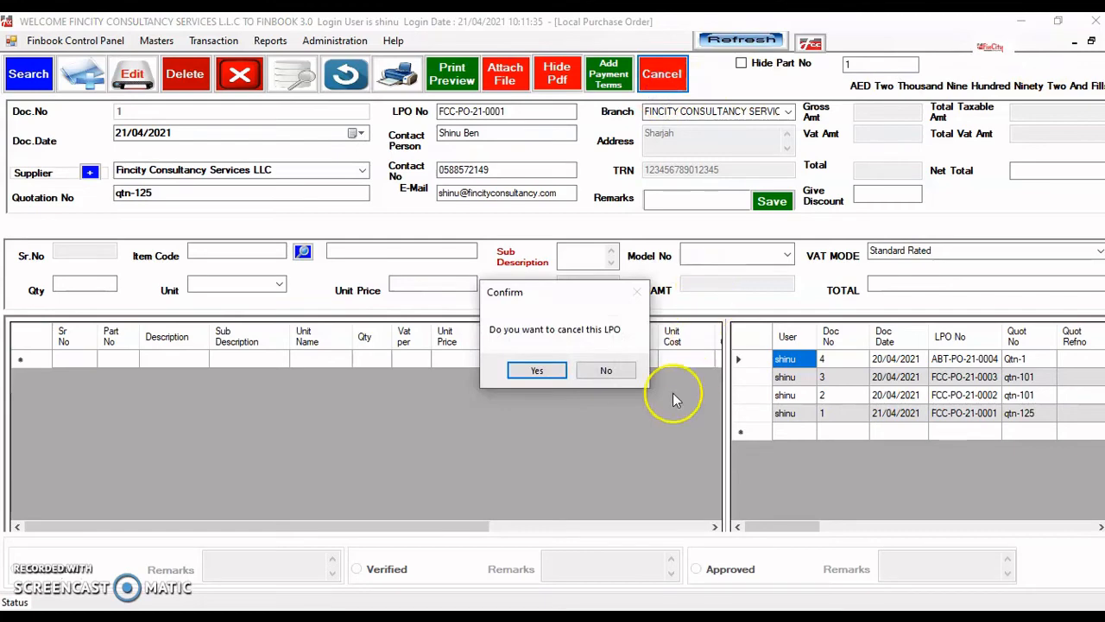
{"action": "left_click", "coordinate": [615, 370]}
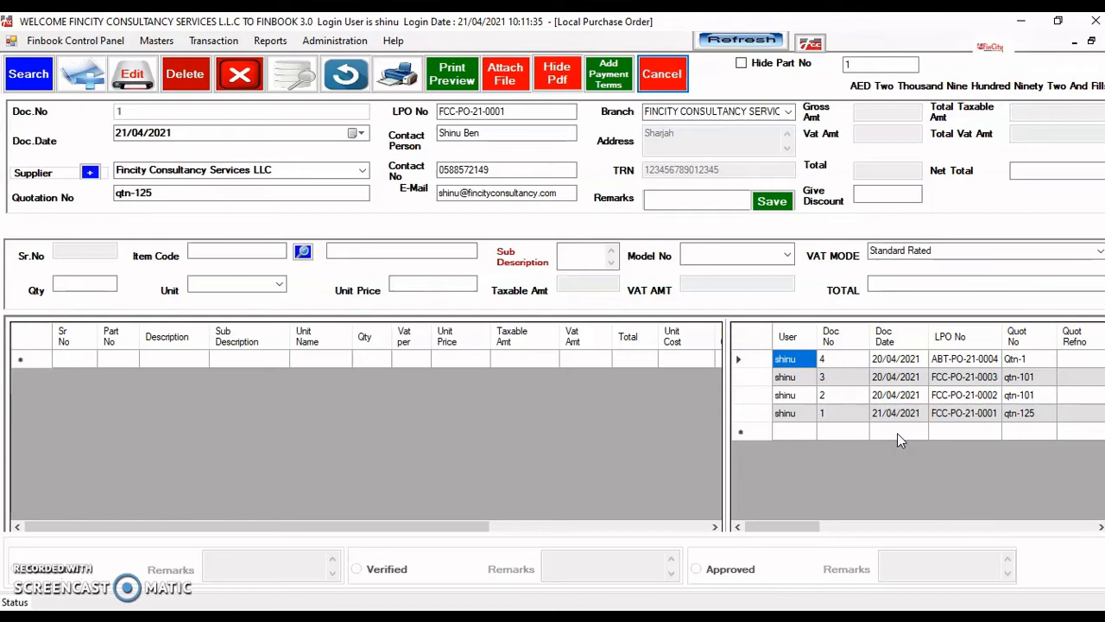
{"action": "left_click", "coordinate": [884, 361]}
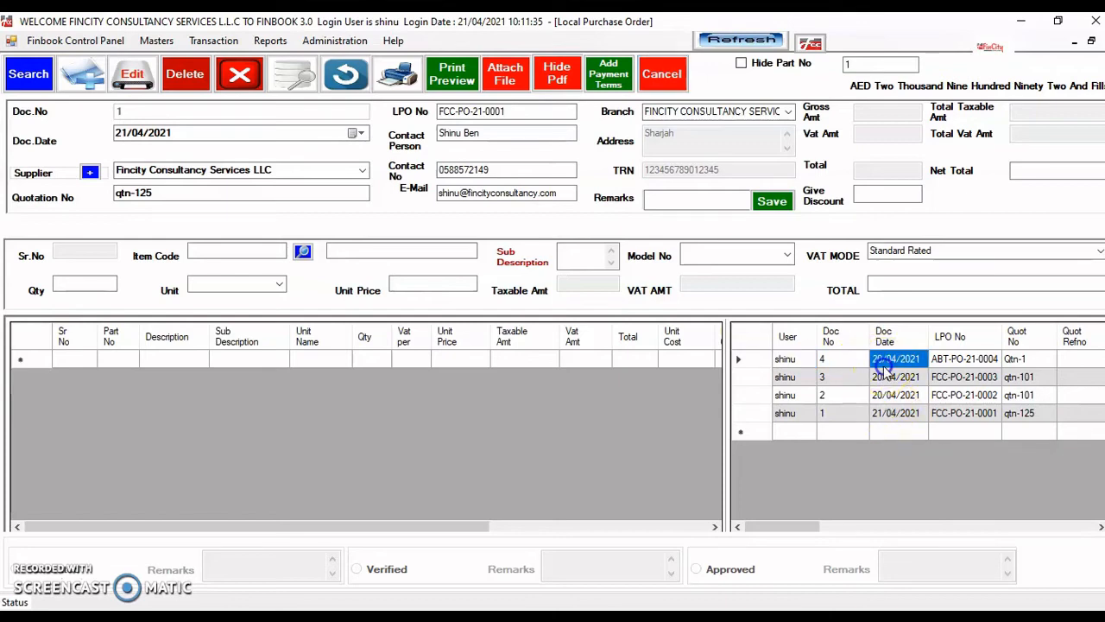
{"action": "left_click", "coordinate": [184, 74]}
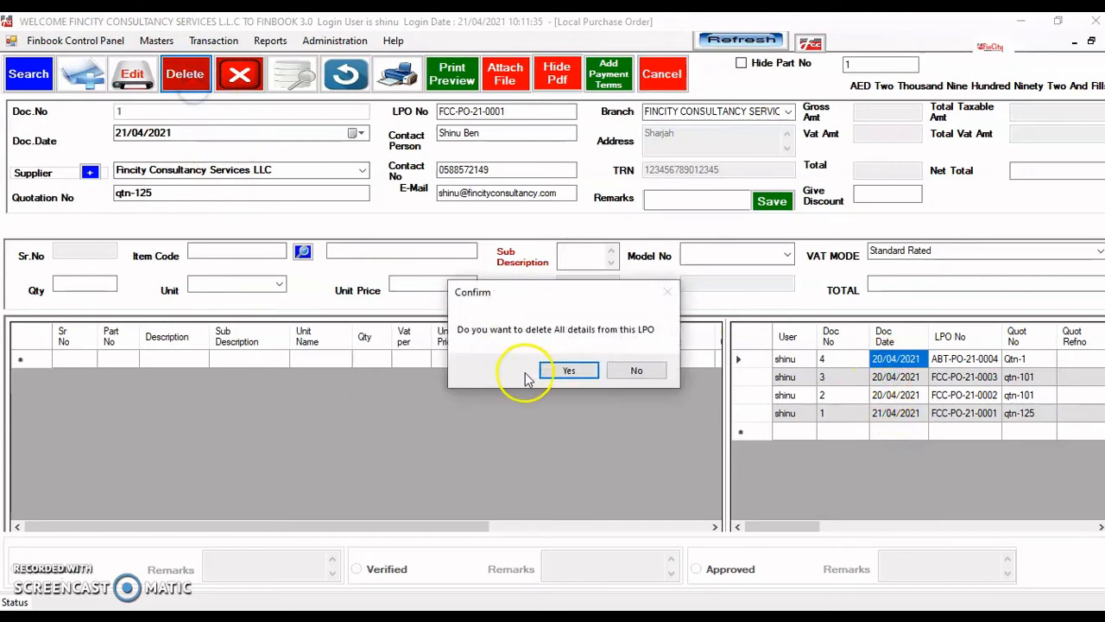
{"action": "left_click", "coordinate": [637, 370]}
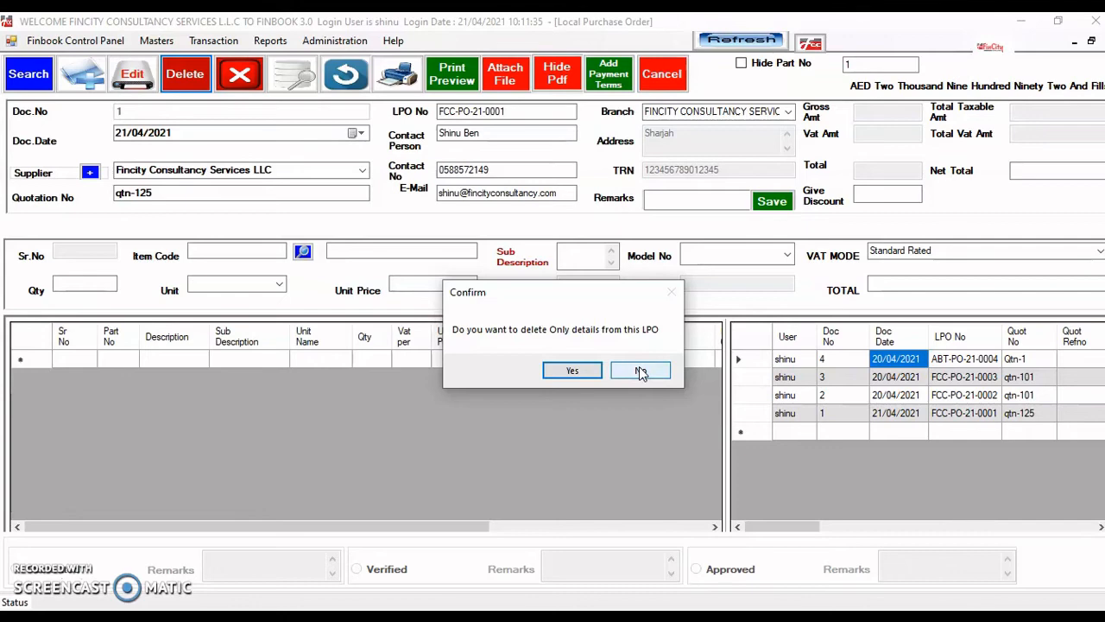
{"action": "left_click", "coordinate": [641, 371]}
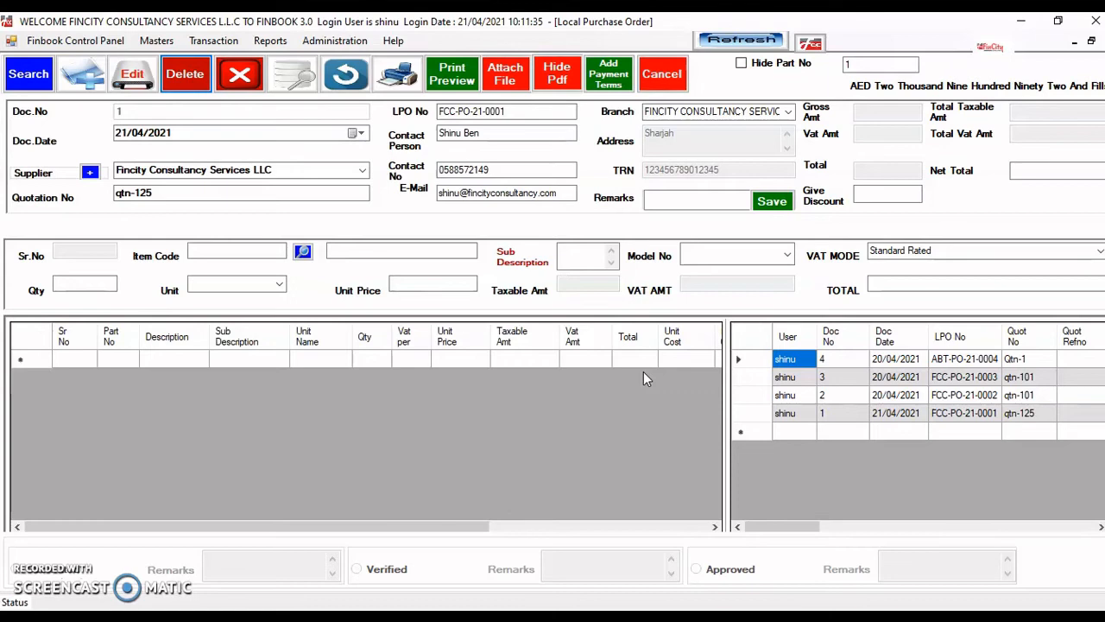
- Cancel purchase order ABT-PO-21-0004 for ABC Company and acknowledge the confirmation
{"action": "left_click", "coordinate": [890, 359]}
{"action": "left_click", "coordinate": [661, 74]}
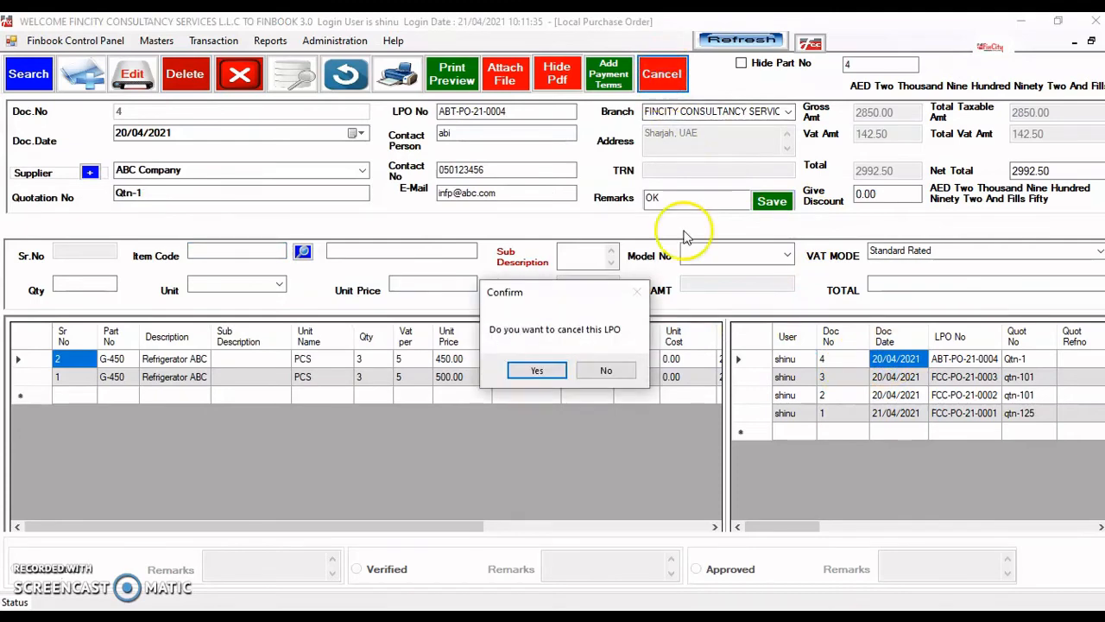
{"action": "left_click", "coordinate": [535, 371]}
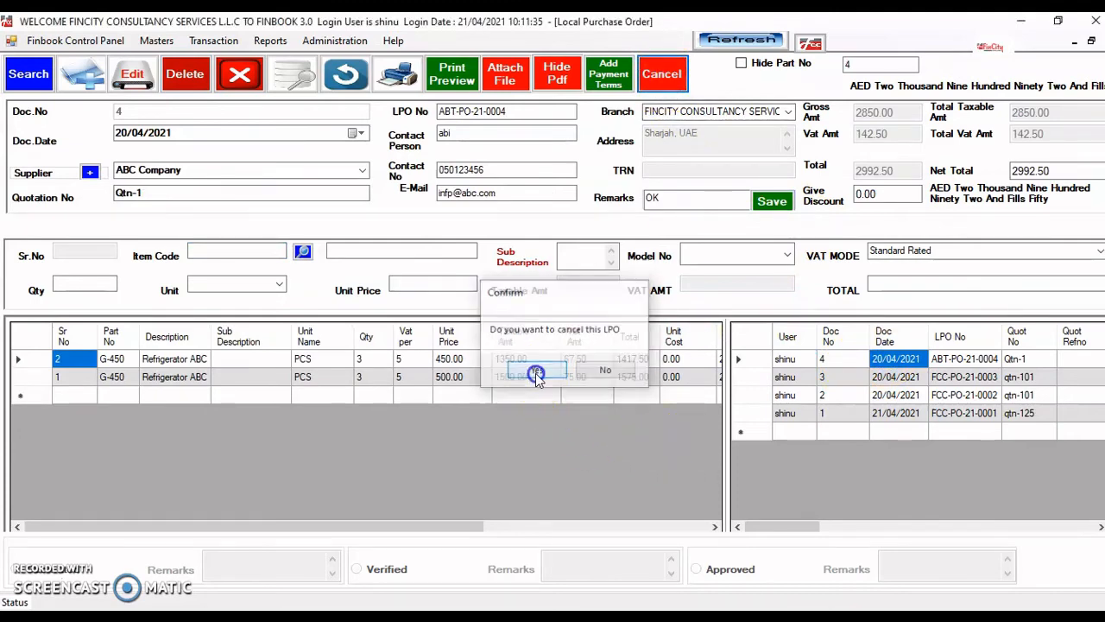
{"action": "left_click", "coordinate": [557, 370]}
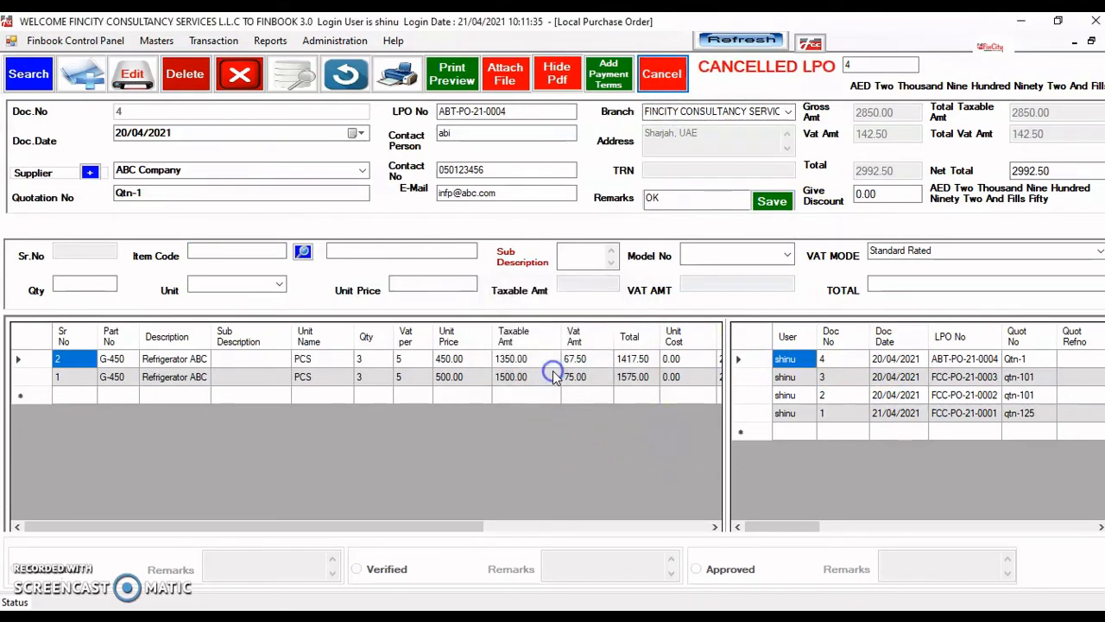
- Review orders FCC-PO-21-0003 and ABT-PO-21-0004, then close the Local Purchase Order form
{"action": "left_click", "coordinate": [902, 377]}
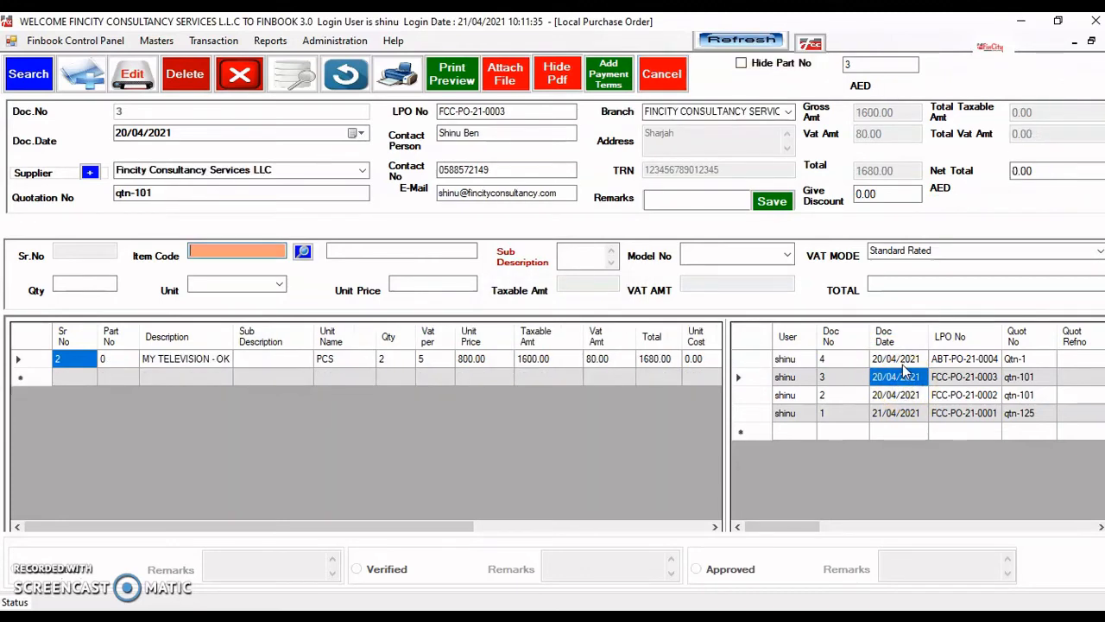
{"action": "left_click", "coordinate": [901, 363]}
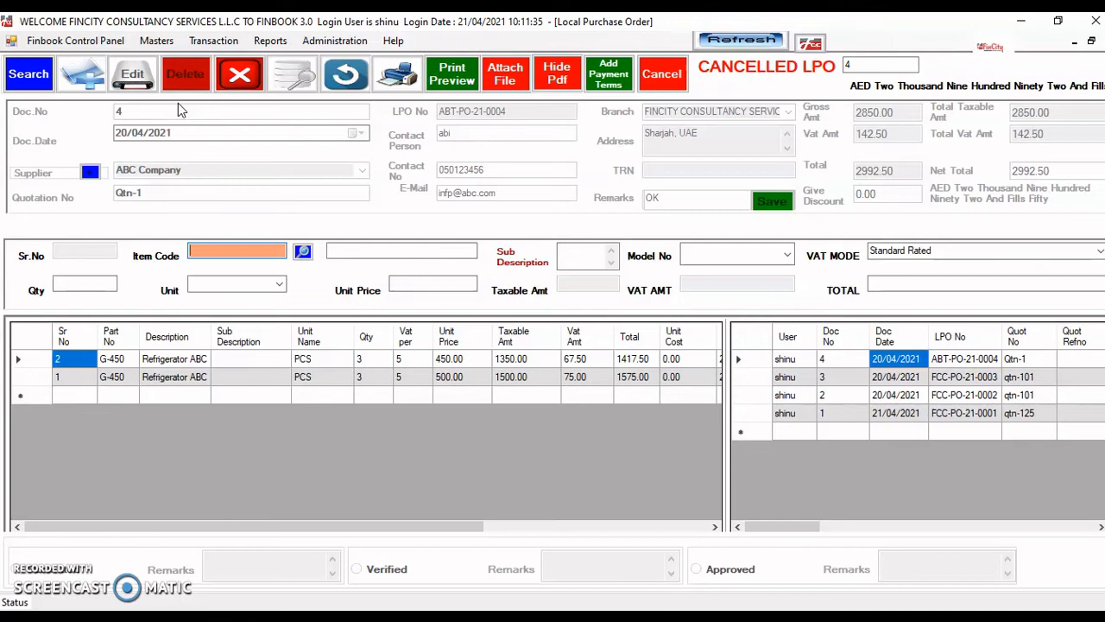
{"action": "left_click", "coordinate": [237, 90]}
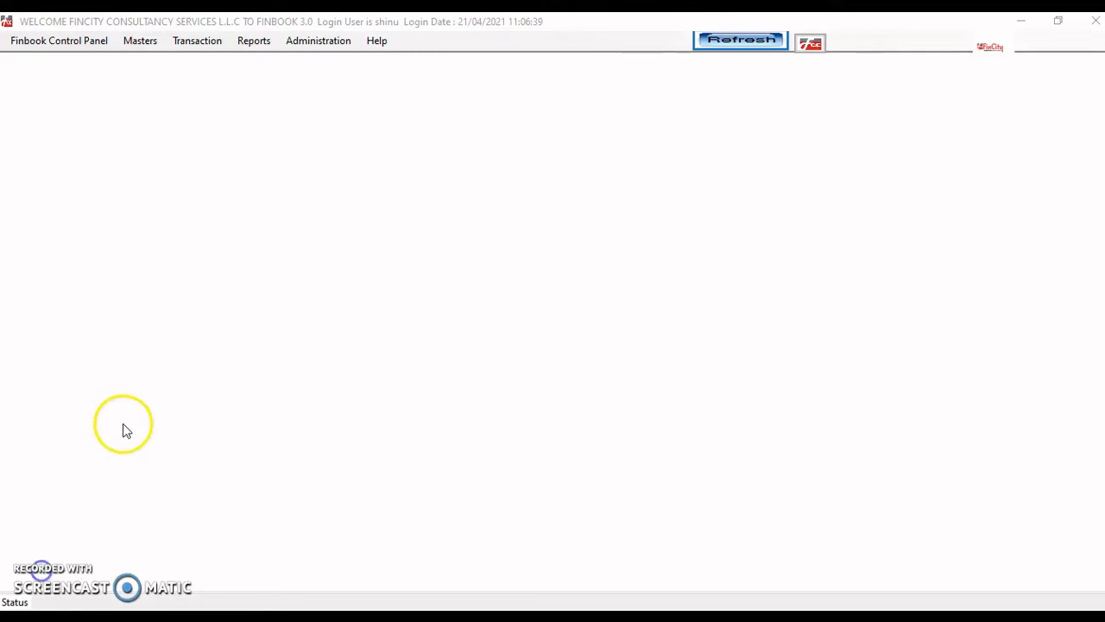
- Open Goods Receipt Note - Purchase under Transaction > Inventory > Purchase
{"action": "left_click", "coordinate": [202, 42]}
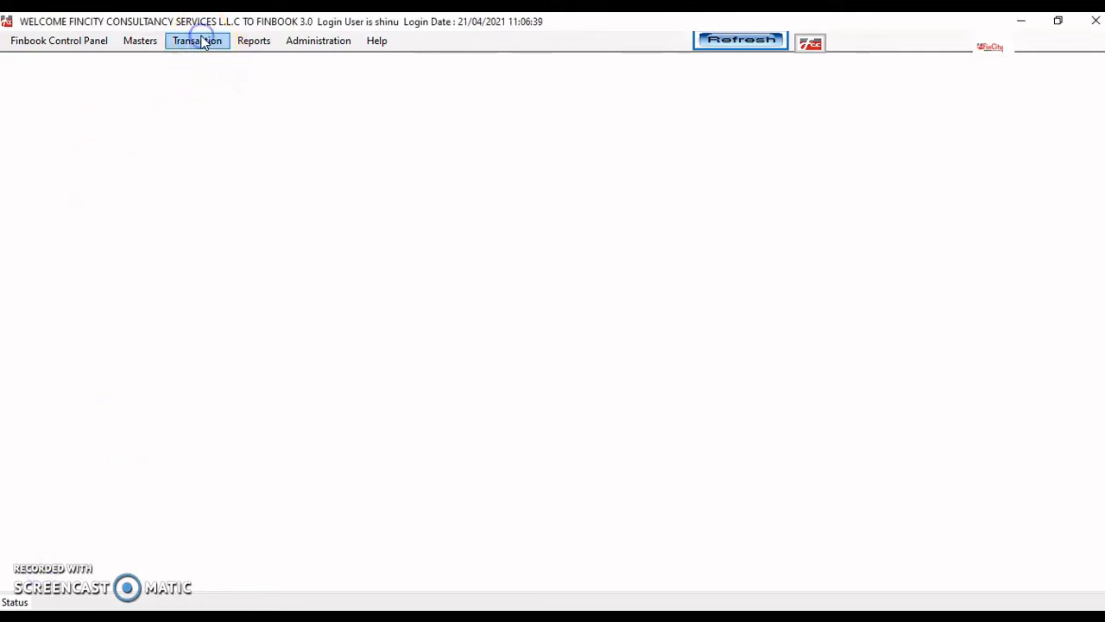
{"action": "left_click", "coordinate": [202, 42]}
{"action": "mouse_move", "coordinate": [222, 77]}
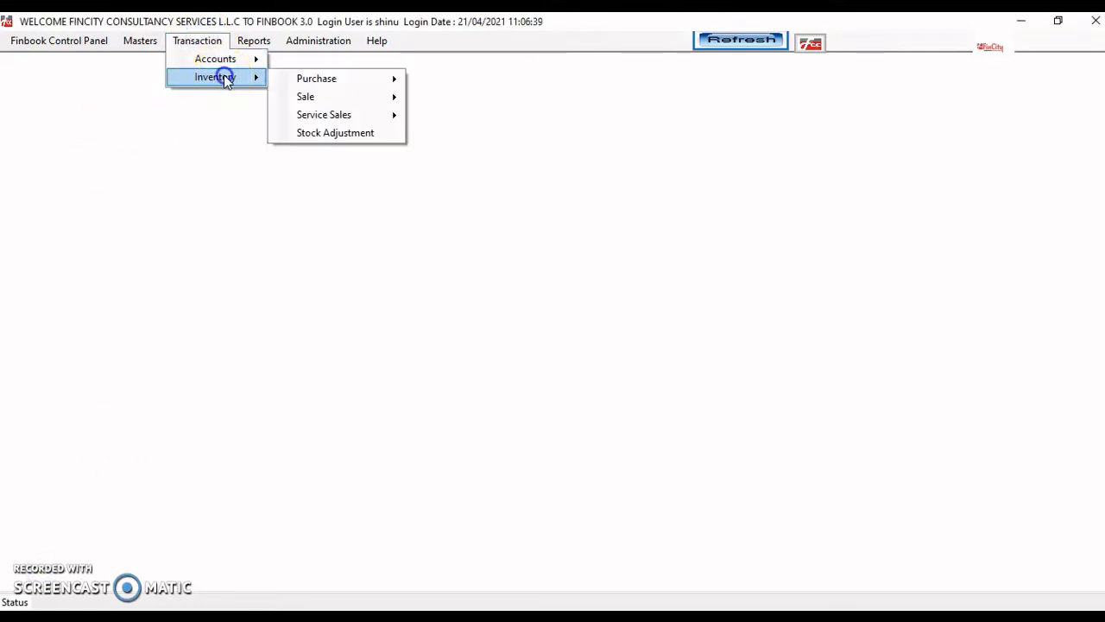
{"action": "mouse_move", "coordinate": [353, 92]}
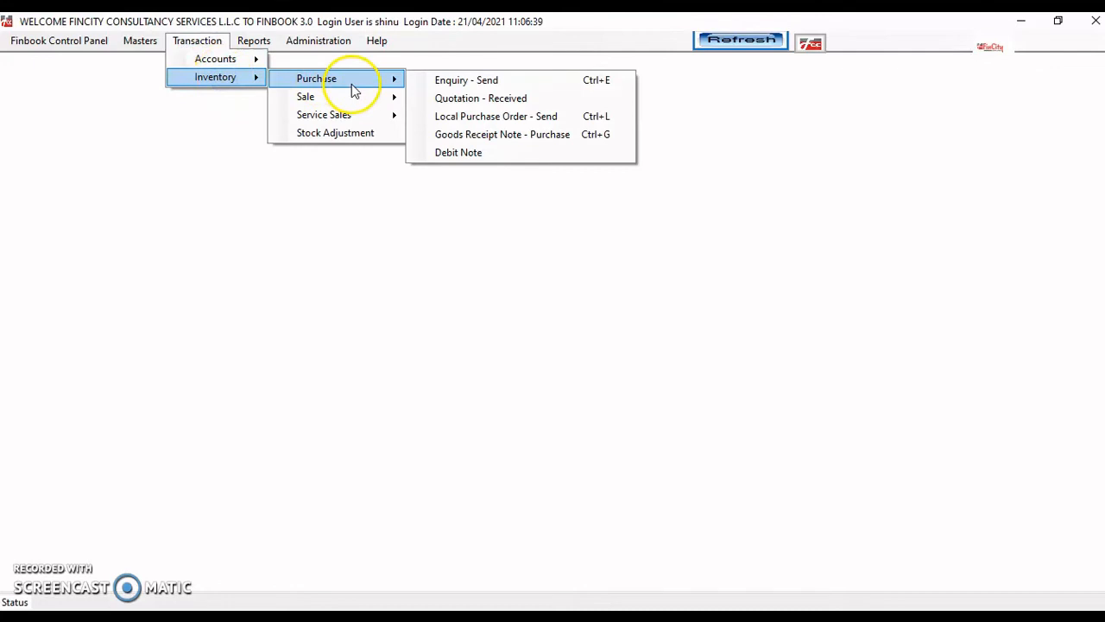
{"action": "left_click", "coordinate": [488, 134]}
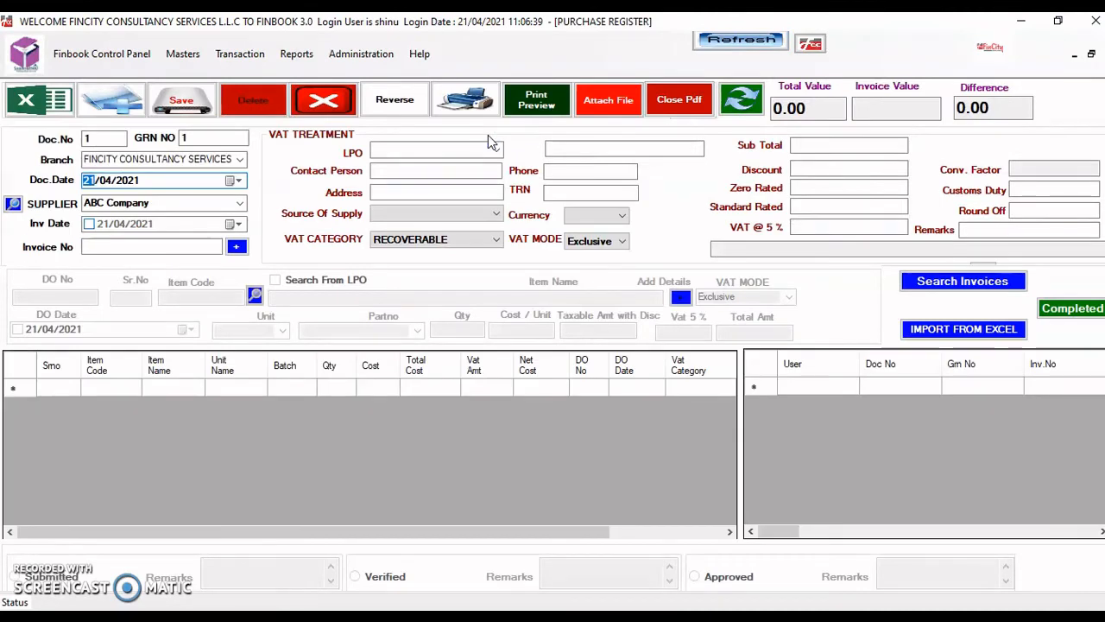
- Start a new goods receipt from Fincity Consultancy Services LLC with invoice number do-123
{"action": "left_click", "coordinate": [110, 102]}
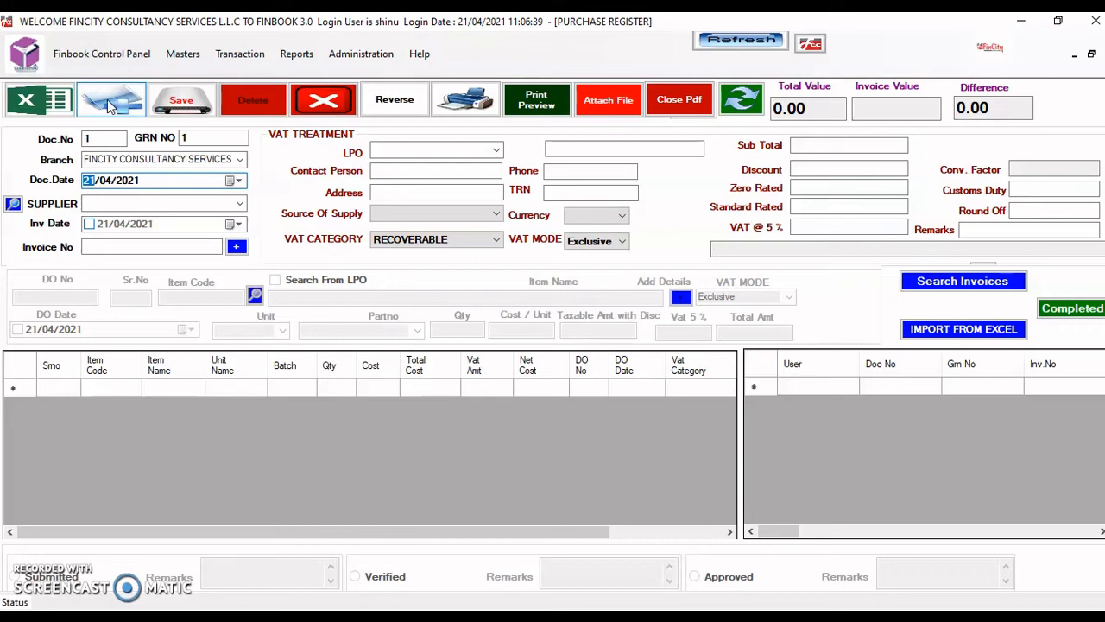
{"action": "key", "text": "Tab"}
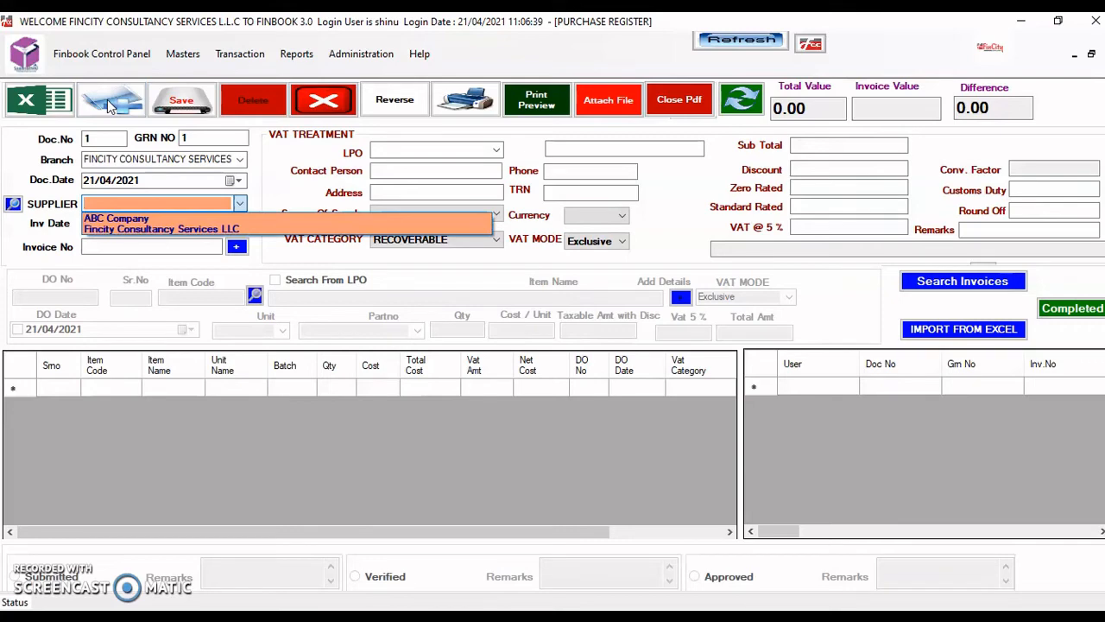
{"action": "key", "text": "Down"}
{"action": "key", "text": "Down"}
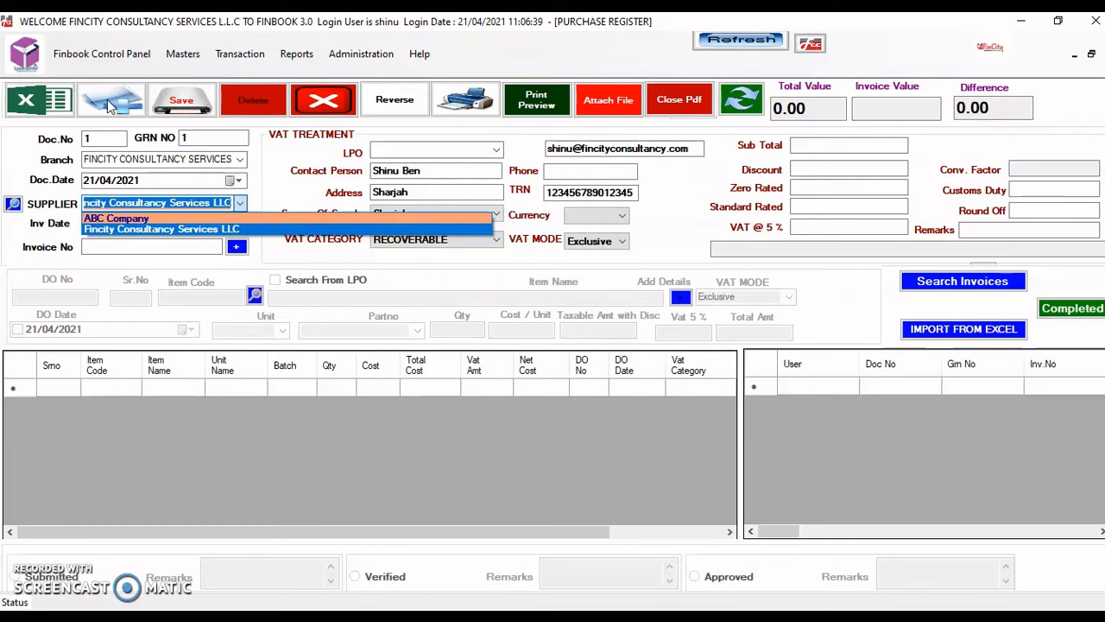
{"action": "key", "text": "Return"}
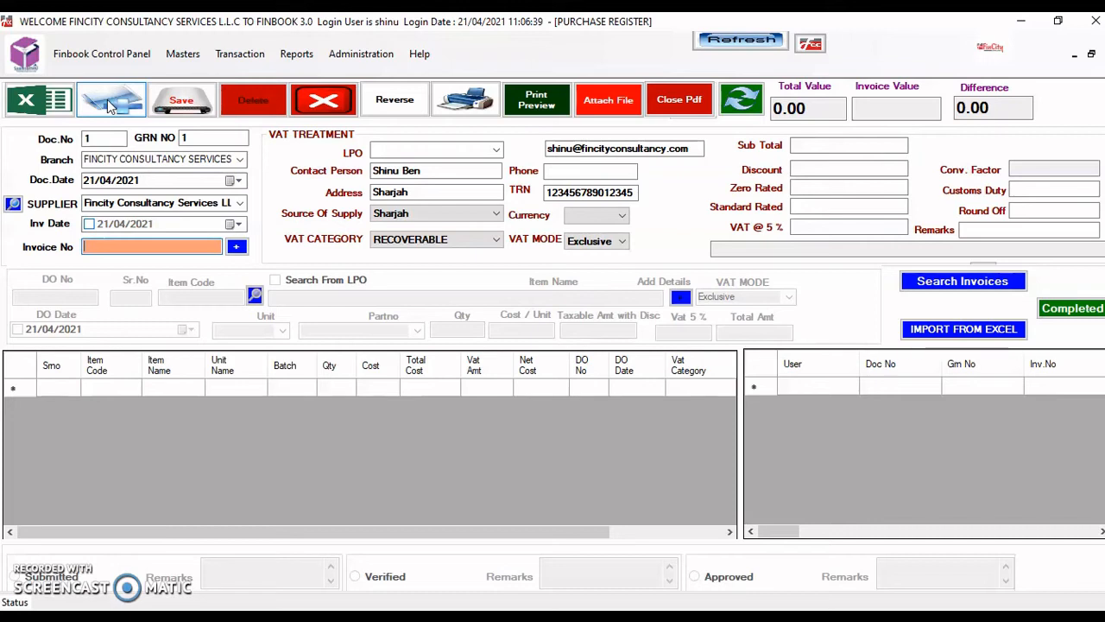
{"action": "type", "text": "do"}
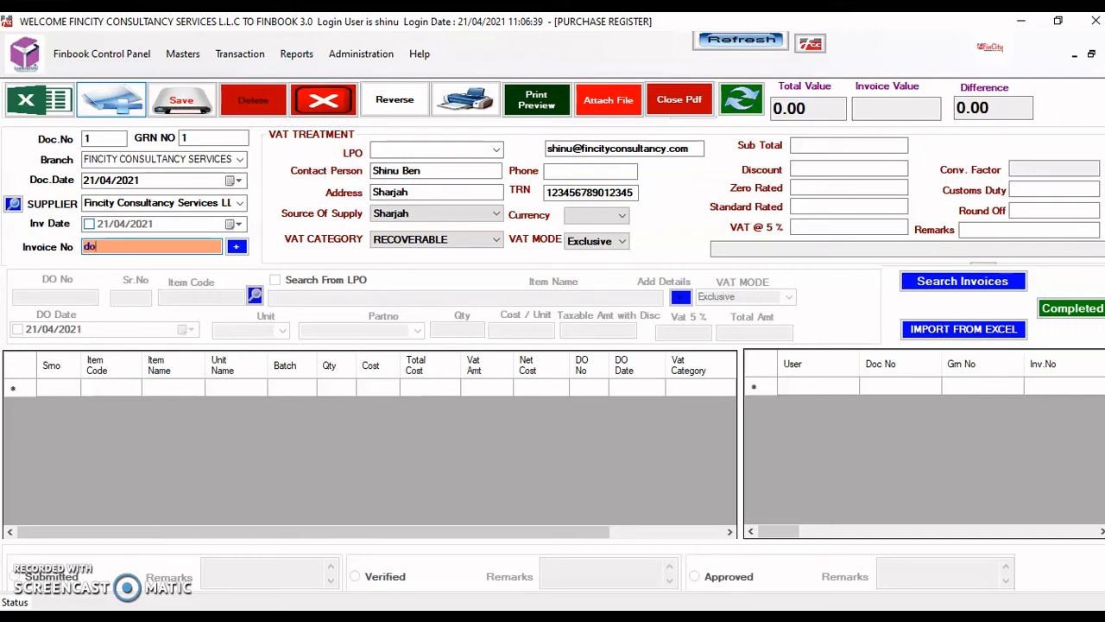
{"action": "type", "text": "-123"}
{"action": "key", "text": "Tab"}
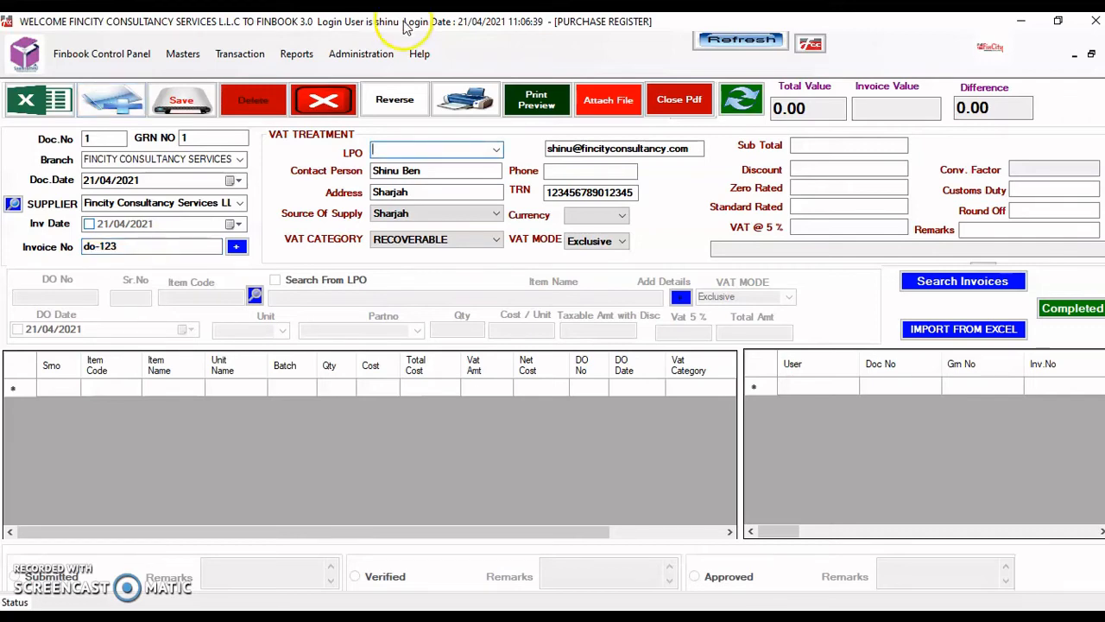
- Try purchase order FCC-PO-21-0002, then switch the supplier to ABC Company and check its orders
{"action": "left_click", "coordinate": [492, 151]}
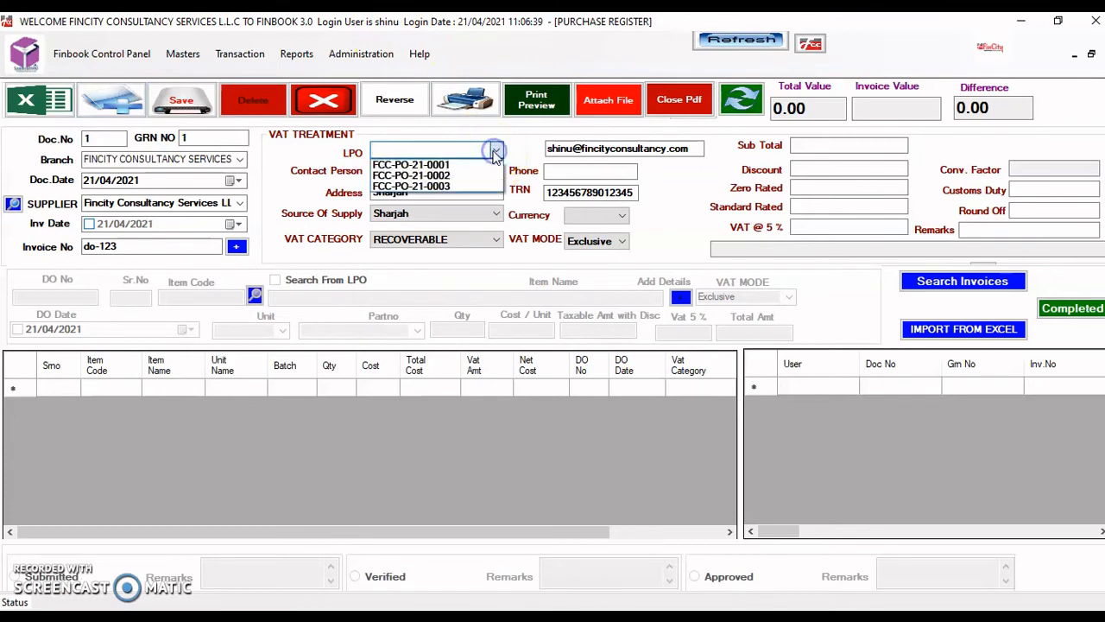
{"action": "left_click", "coordinate": [436, 175]}
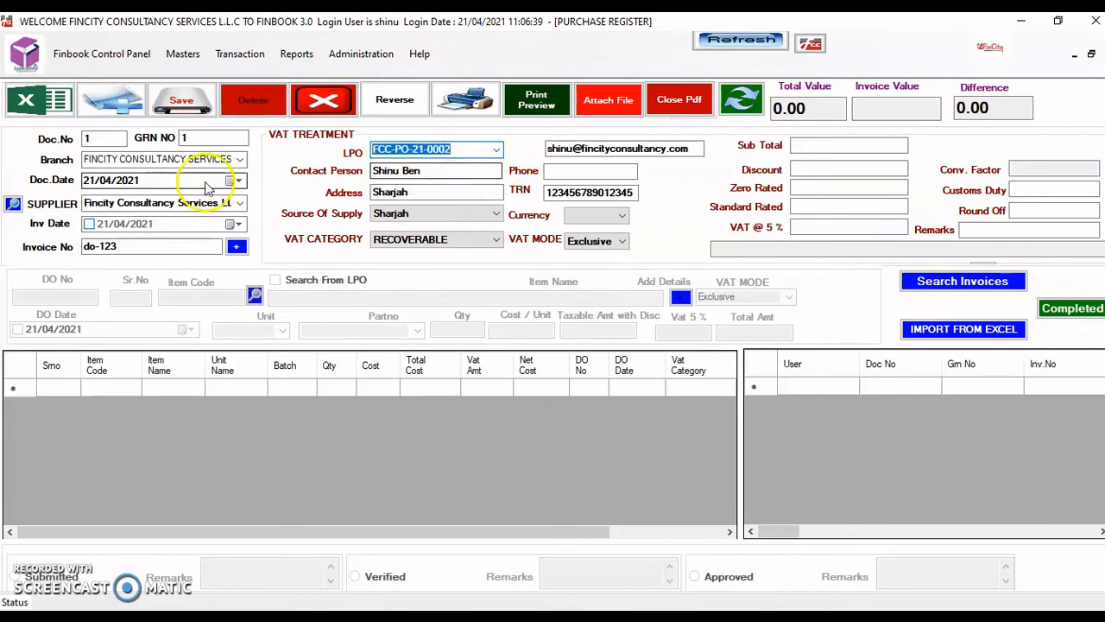
{"action": "left_click", "coordinate": [238, 204]}
{"action": "left_click", "coordinate": [240, 206]}
{"action": "left_click", "coordinate": [211, 216]}
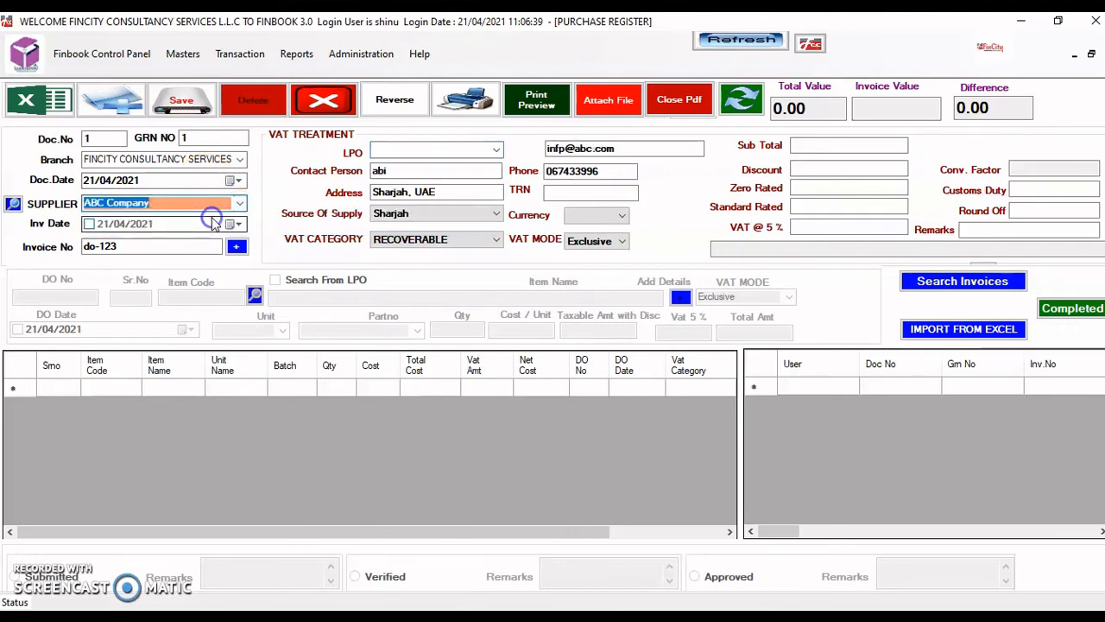
{"action": "left_click", "coordinate": [496, 150]}
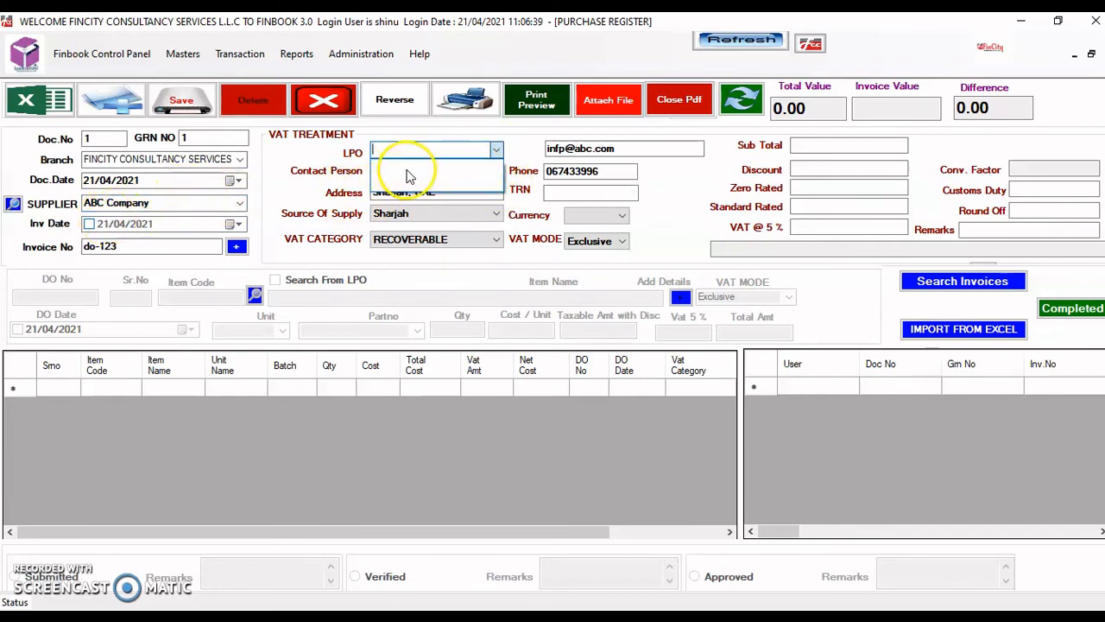
- Switch the supplier back to Fincity Consultancy Services and link LPO FCC-PO-21-0001
{"action": "left_click", "coordinate": [240, 202]}
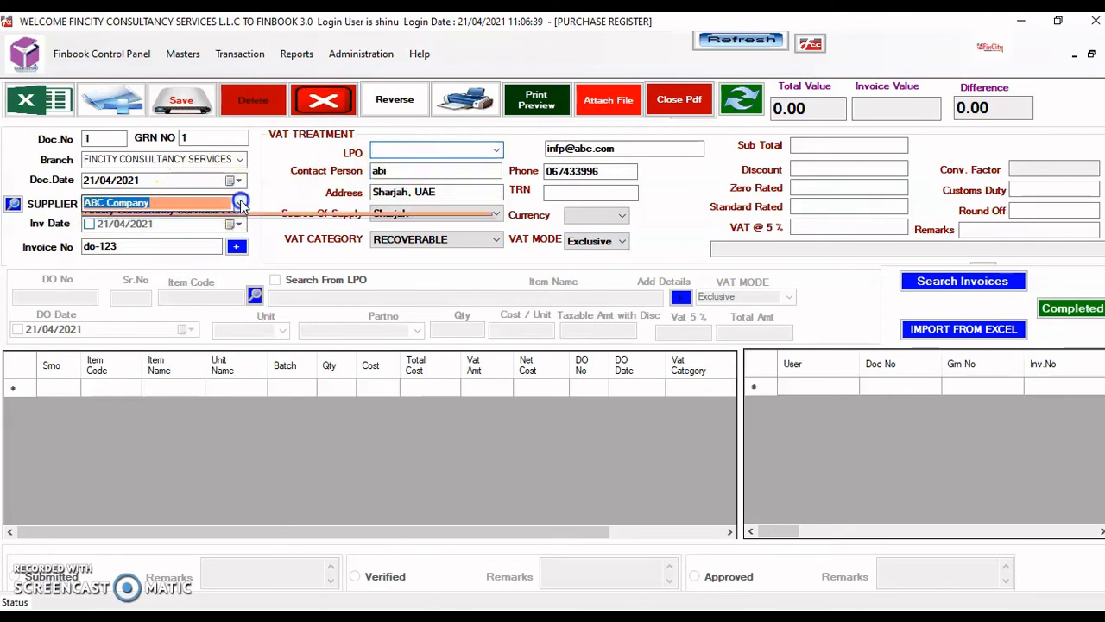
{"action": "left_click", "coordinate": [240, 202]}
{"action": "left_click", "coordinate": [231, 229]}
{"action": "left_click", "coordinate": [498, 150]}
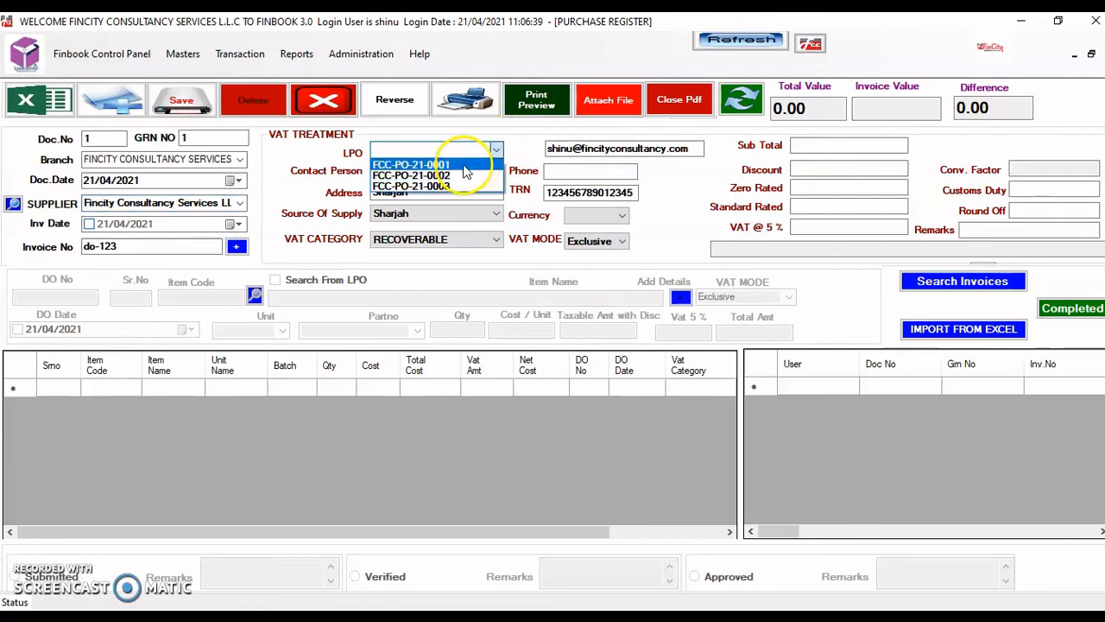
{"action": "left_click", "coordinate": [464, 165]}
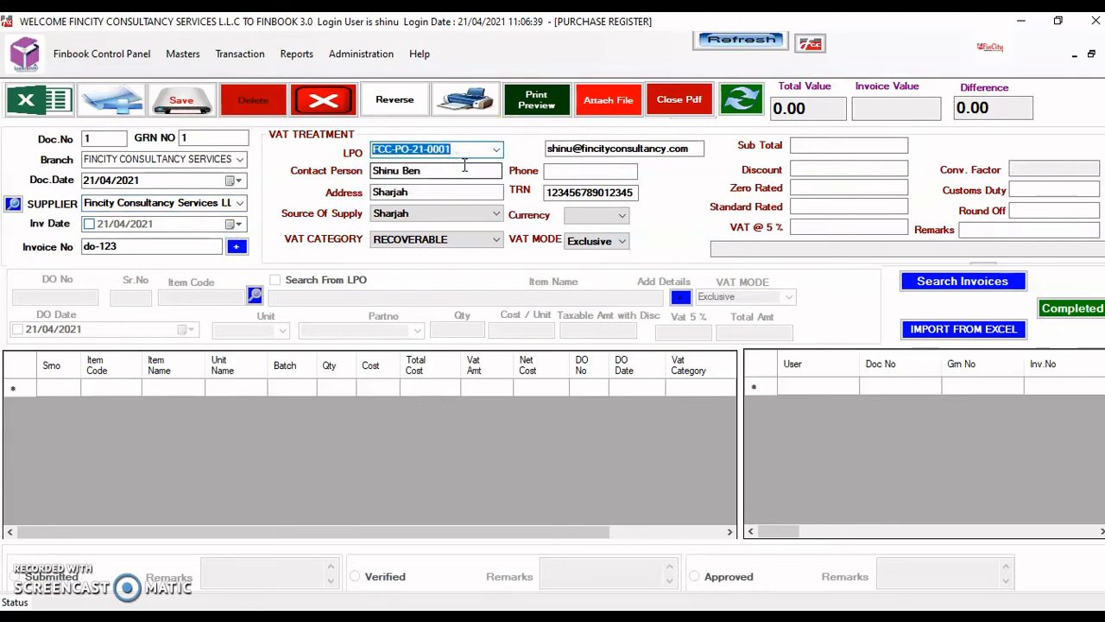
{"action": "key", "text": "Return"}
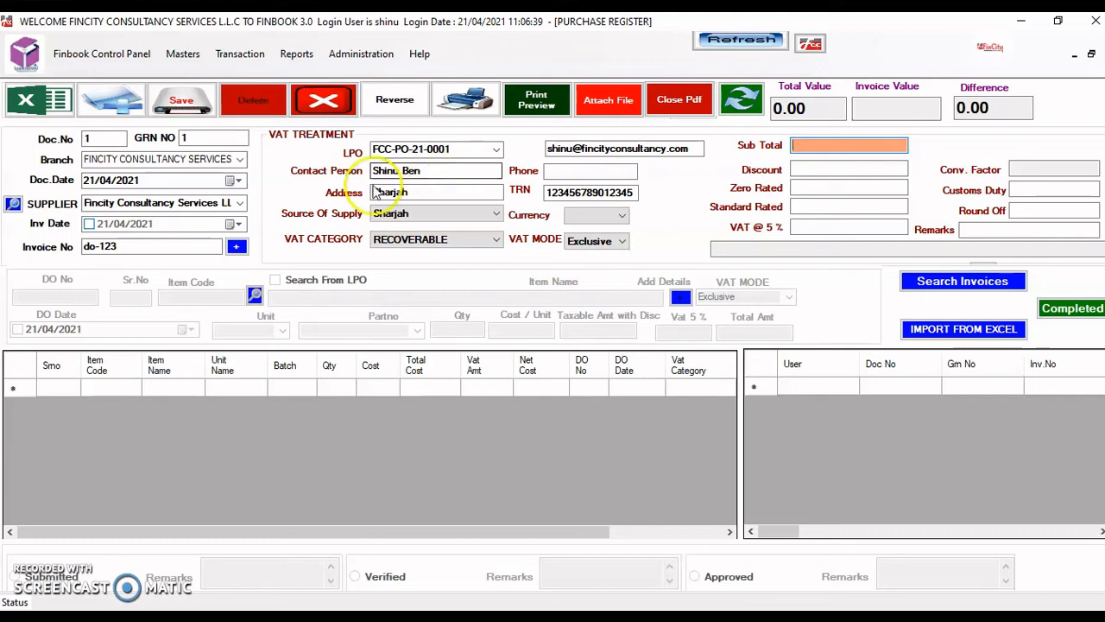
- Pass through the totals, enter remarks 'DO REMARKS', and confirm saving the receipt
{"action": "left_click", "coordinate": [436, 171]}
{"action": "double_click", "coordinate": [436, 171]}
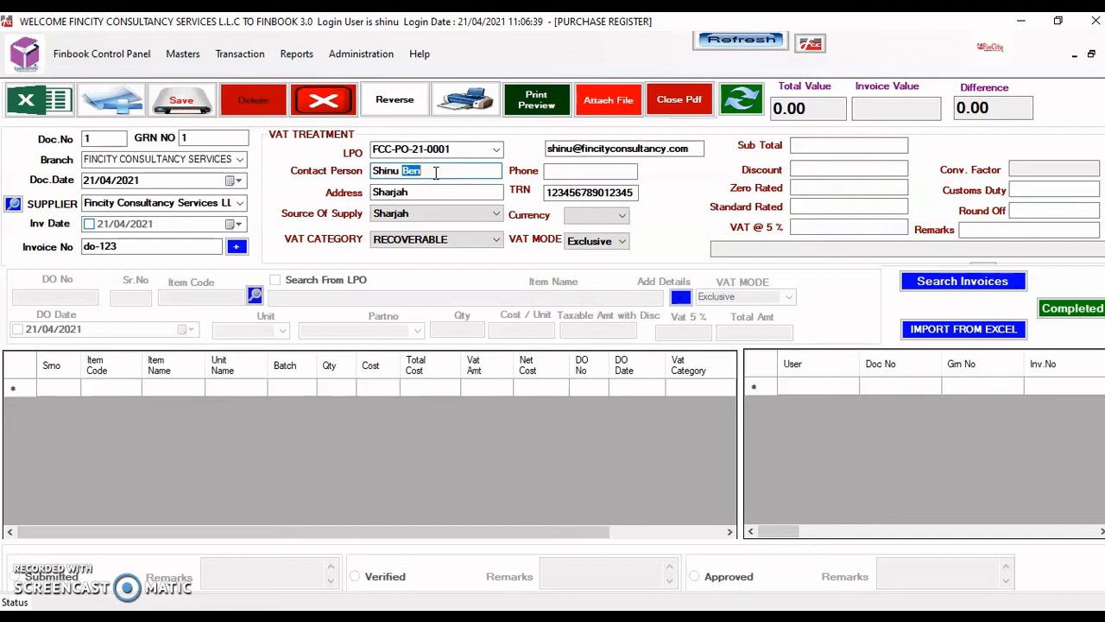
{"action": "left_click", "coordinate": [809, 161]}
{"action": "left_click", "coordinate": [808, 145]}
{"action": "key", "text": "Tab"}
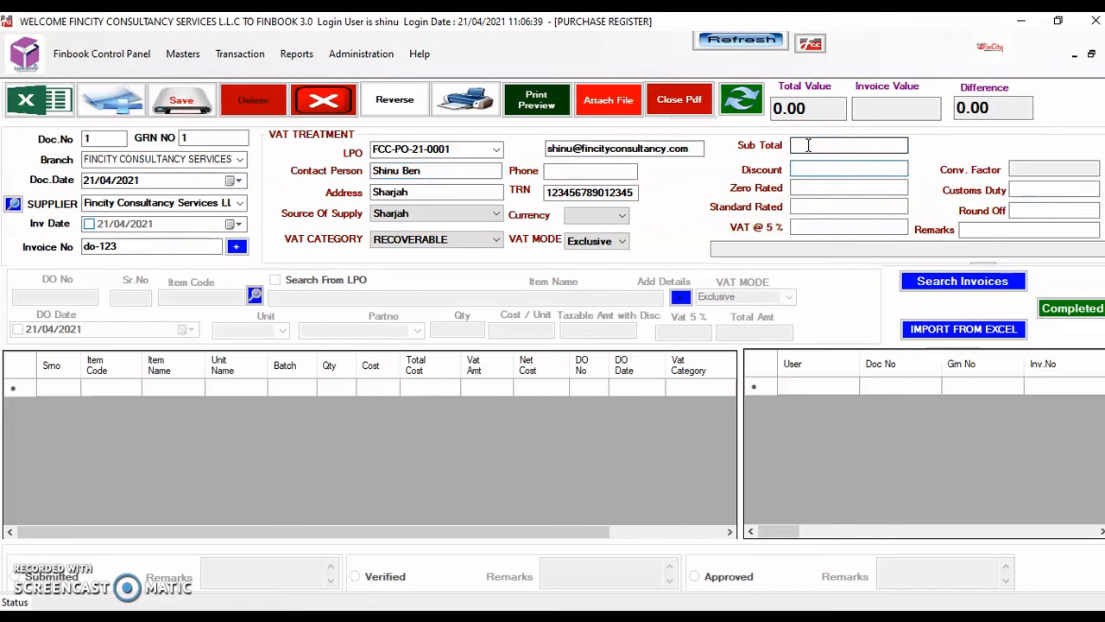
{"action": "key", "text": "Tab"}
{"action": "key", "text": "Tab"}
{"action": "key", "text": "Tab"}
{"action": "key", "text": "Tab"}
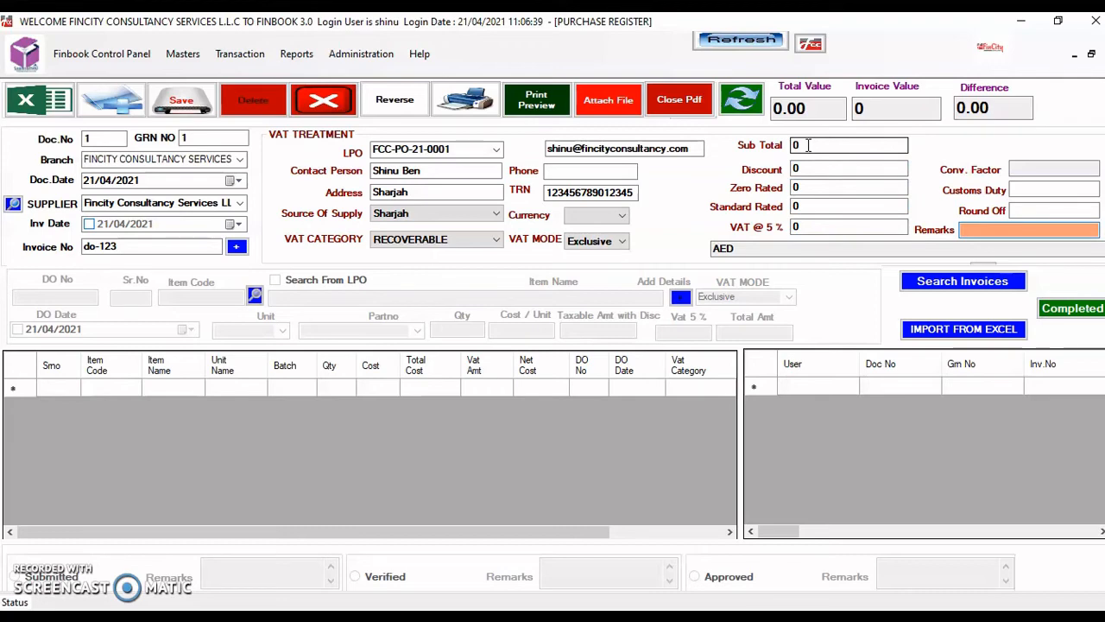
{"action": "type", "text": "DO REMARKS"}
{"action": "key", "text": "Return"}
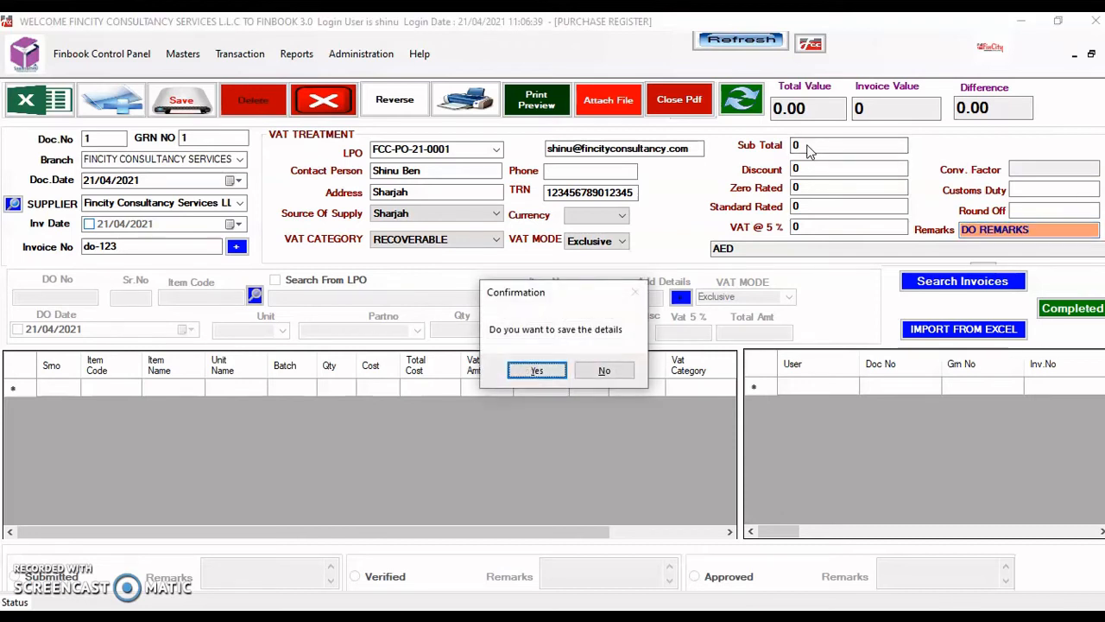
{"action": "key", "text": "Return"}
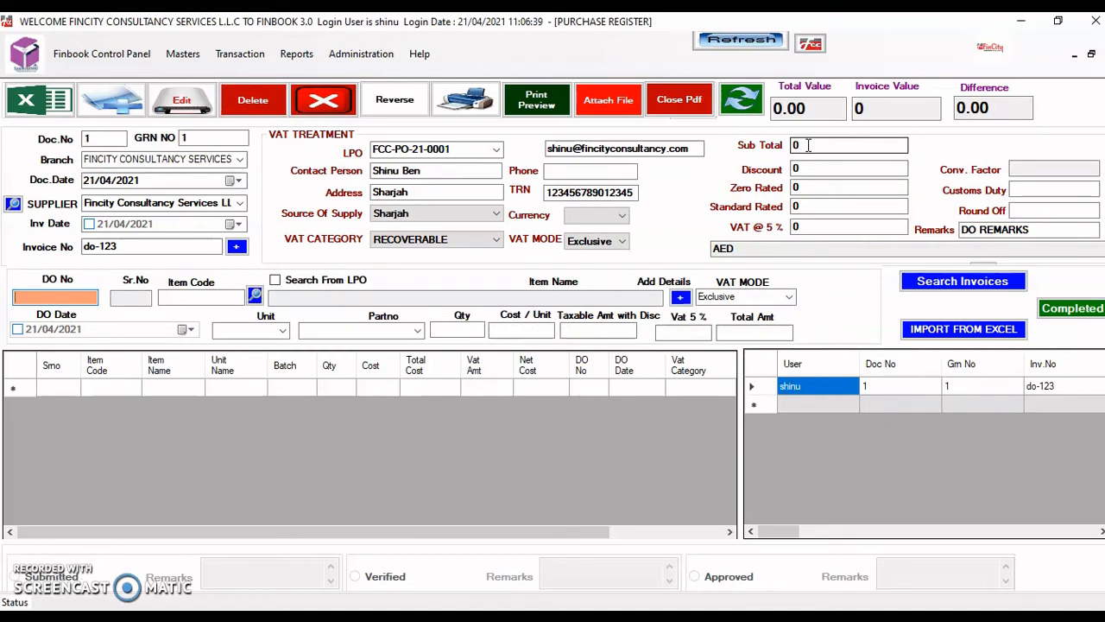
- Enter delivery order number do-123 and enable its DO date
{"action": "type", "text": "d"}
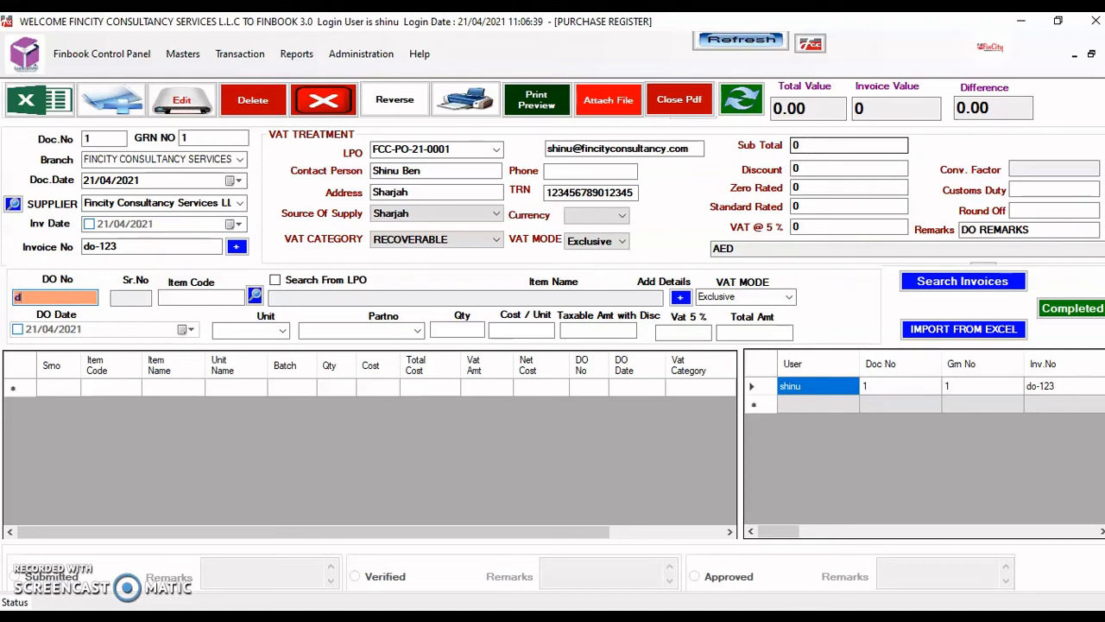
{"action": "type", "text": "o-123"}
{"action": "key", "text": "Return"}
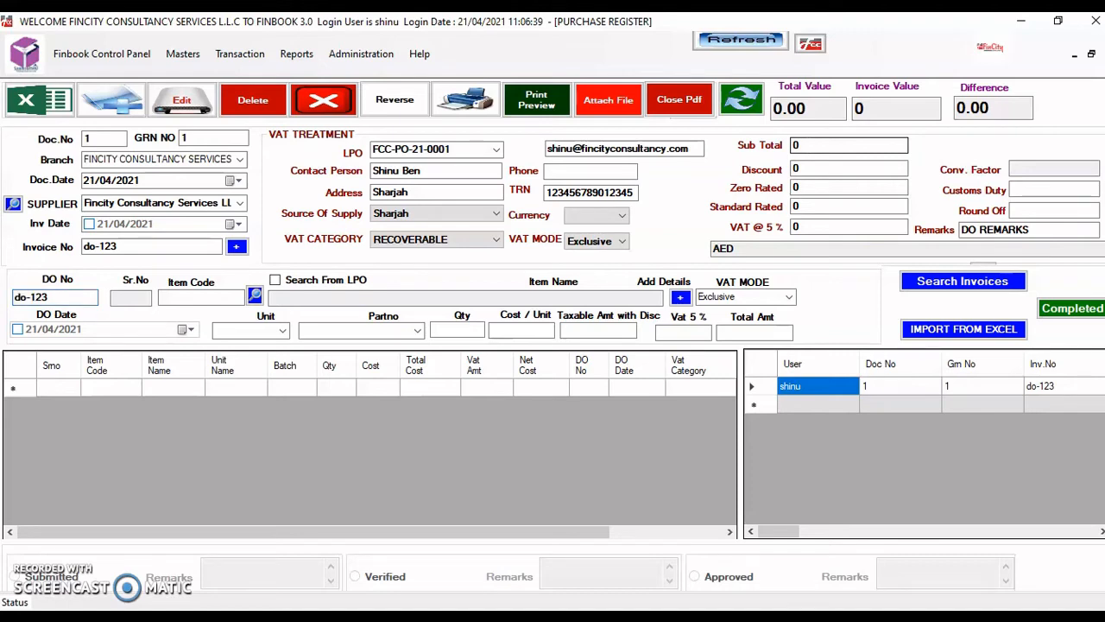
{"action": "key", "text": "space"}
{"action": "key", "text": "Tab"}
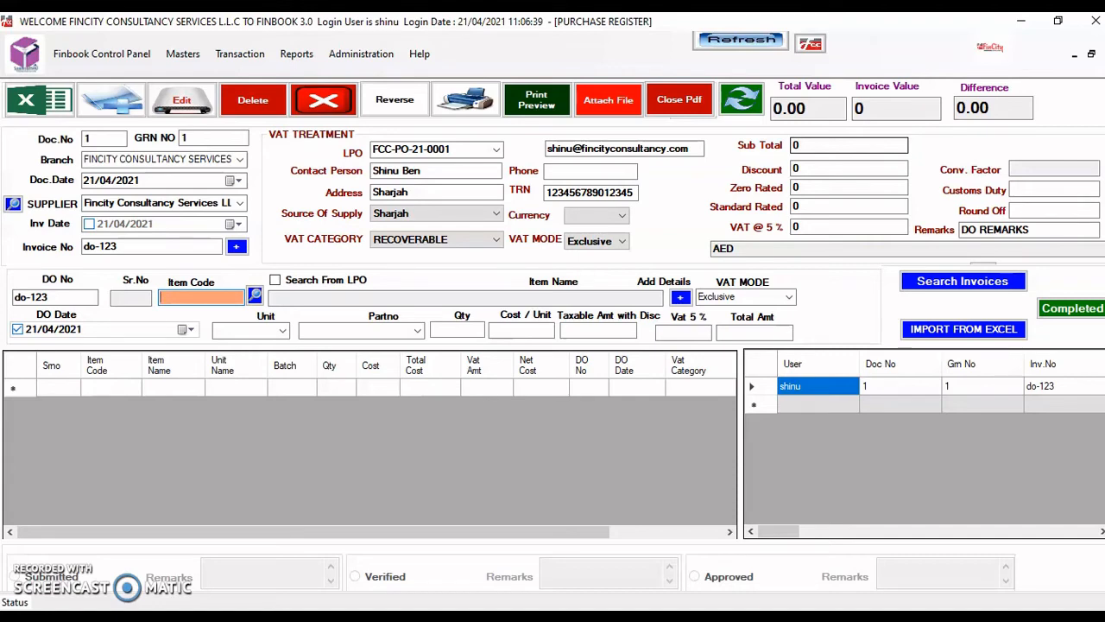
- Add a Refrigerator ABC line of 2 units at cost 25, net 52.50 with VAT
{"action": "key", "text": "Return"}
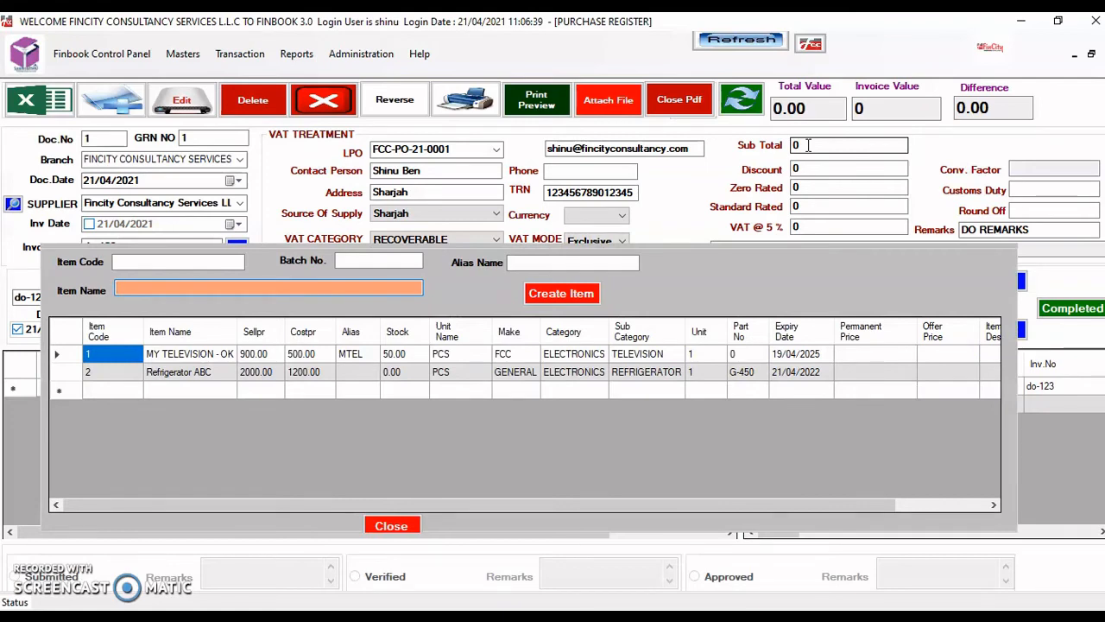
{"action": "type", "text": "abc"}
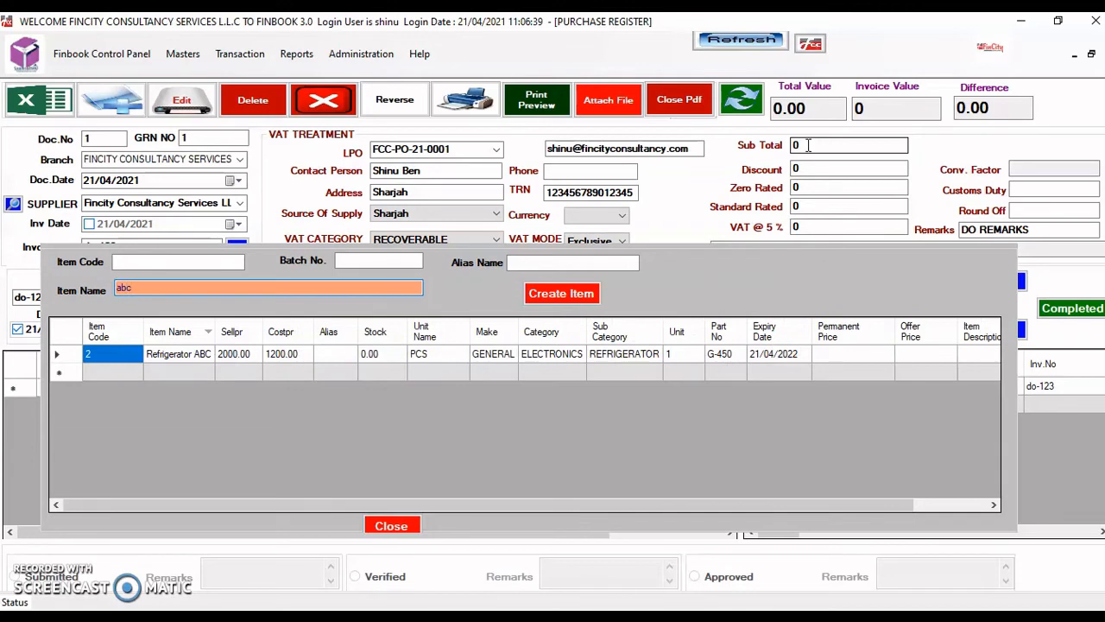
{"action": "key", "text": "Down"}
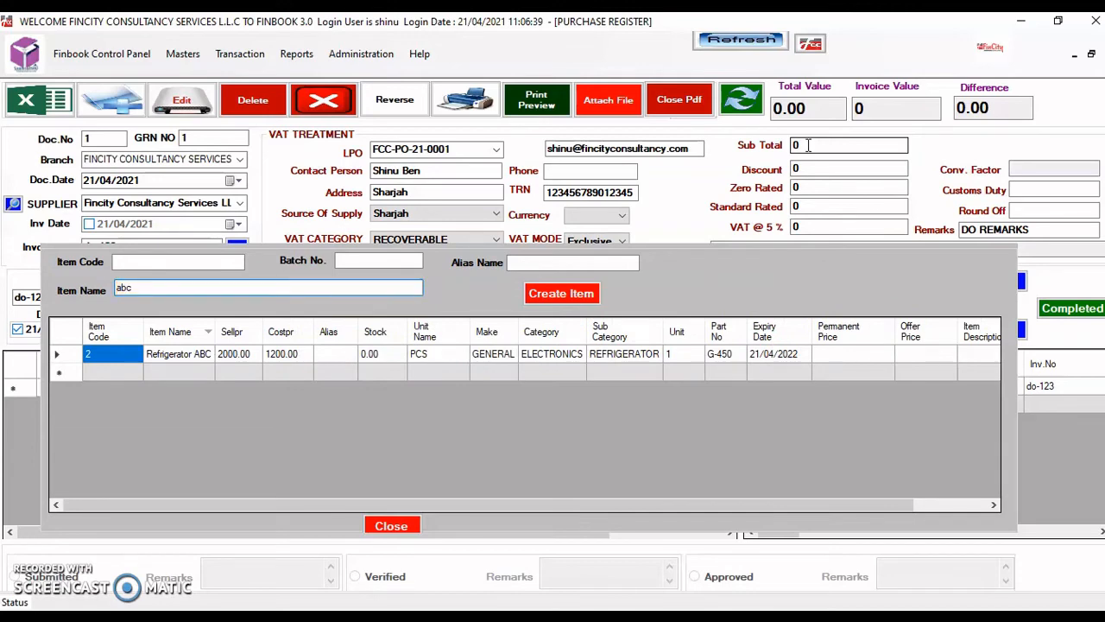
{"action": "key", "text": "Return"}
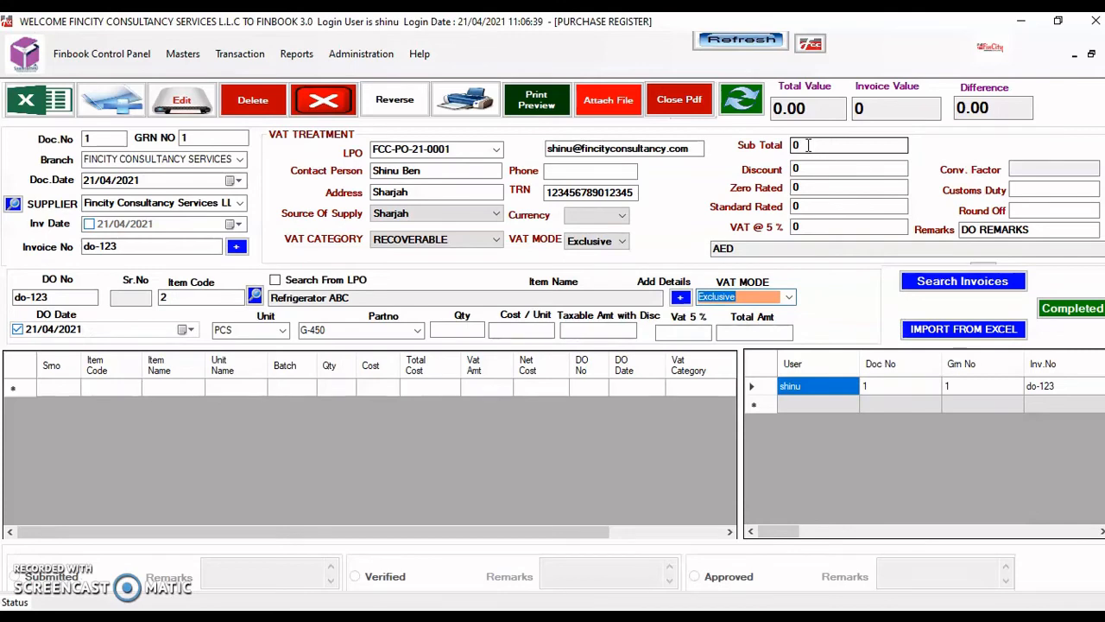
{"action": "key", "text": "Return"}
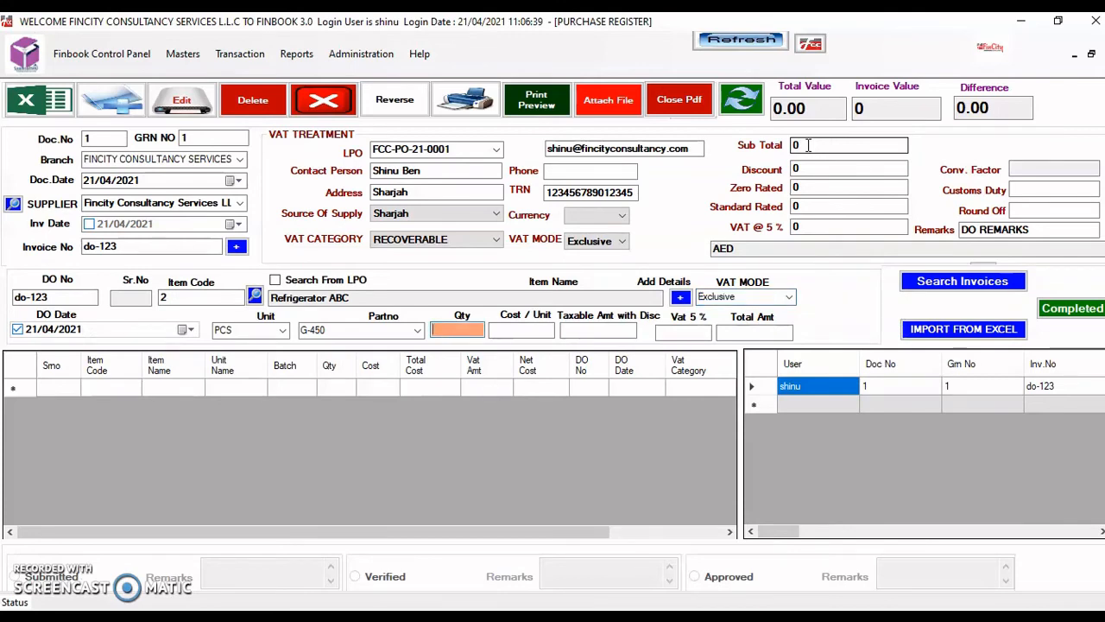
{"action": "type", "text": "2"}
{"action": "key", "text": "Return"}
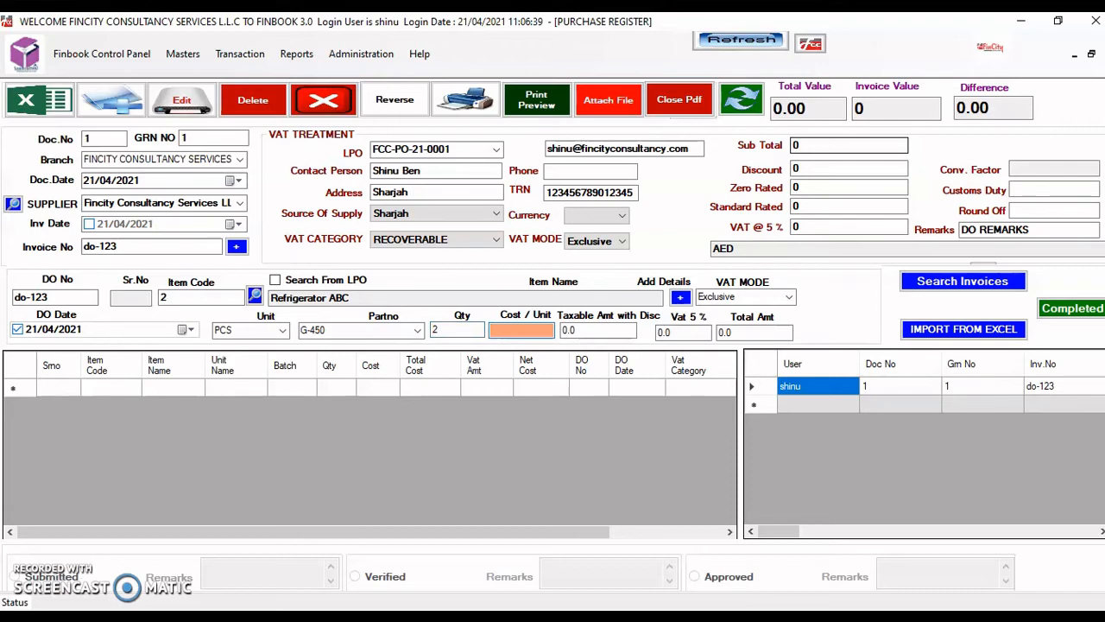
{"action": "type", "text": "25"}
{"action": "key", "text": "Return"}
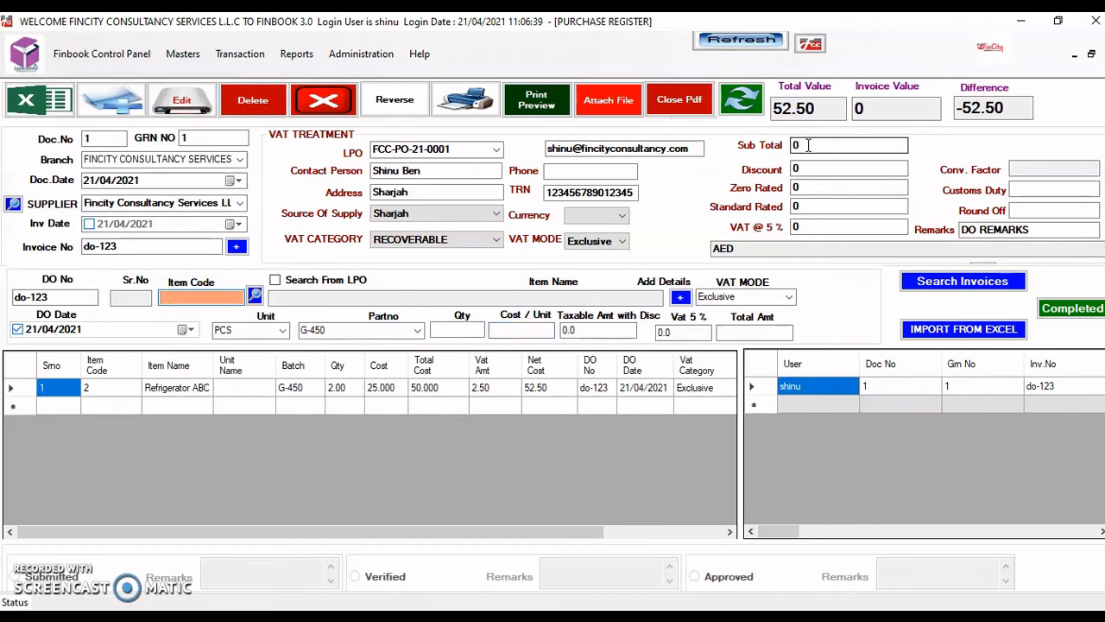
- Add another Refrigerator ABC line of 3 units at 36, net 113.40 with 5.40 VAT
{"action": "type", "text": "abc"}
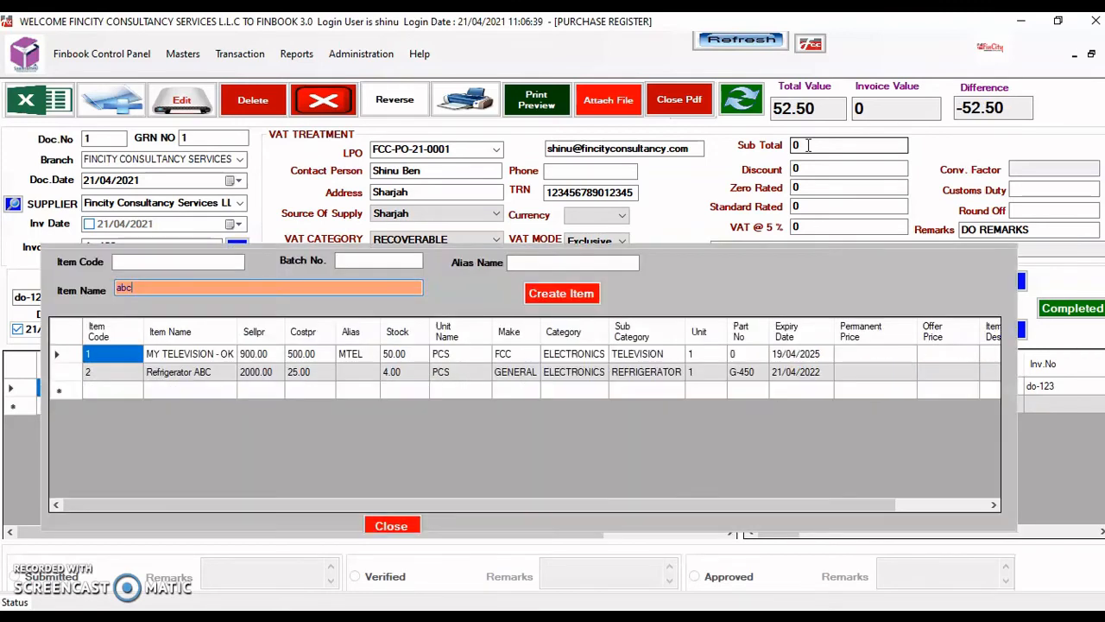
{"action": "key", "text": "Down"}
{"action": "key", "text": "Down"}
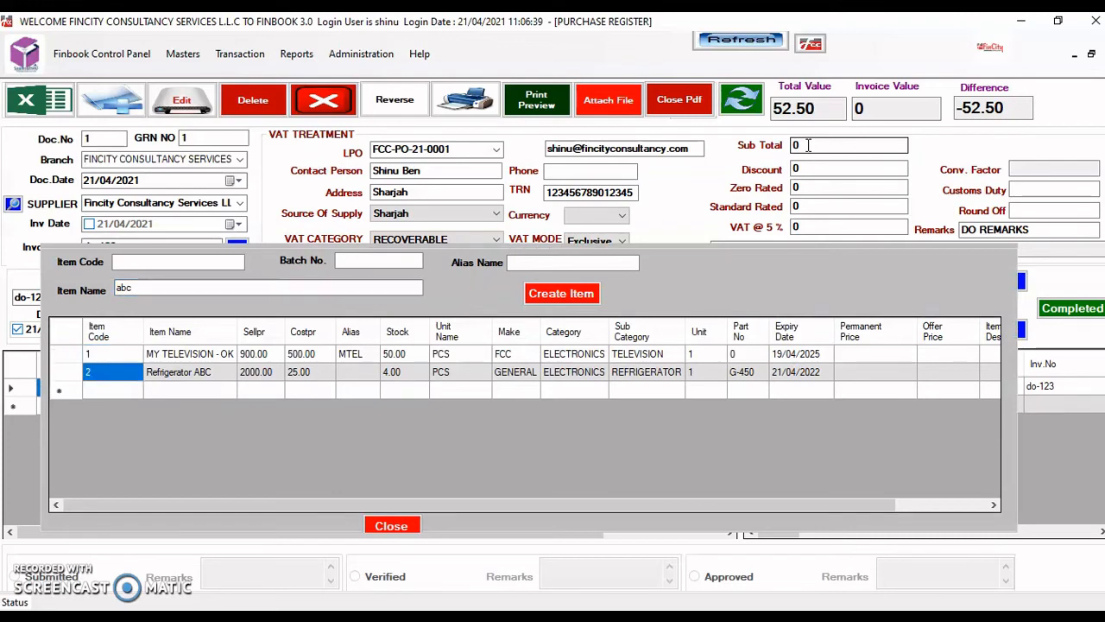
{"action": "key", "text": "Up"}
{"action": "key", "text": "Return"}
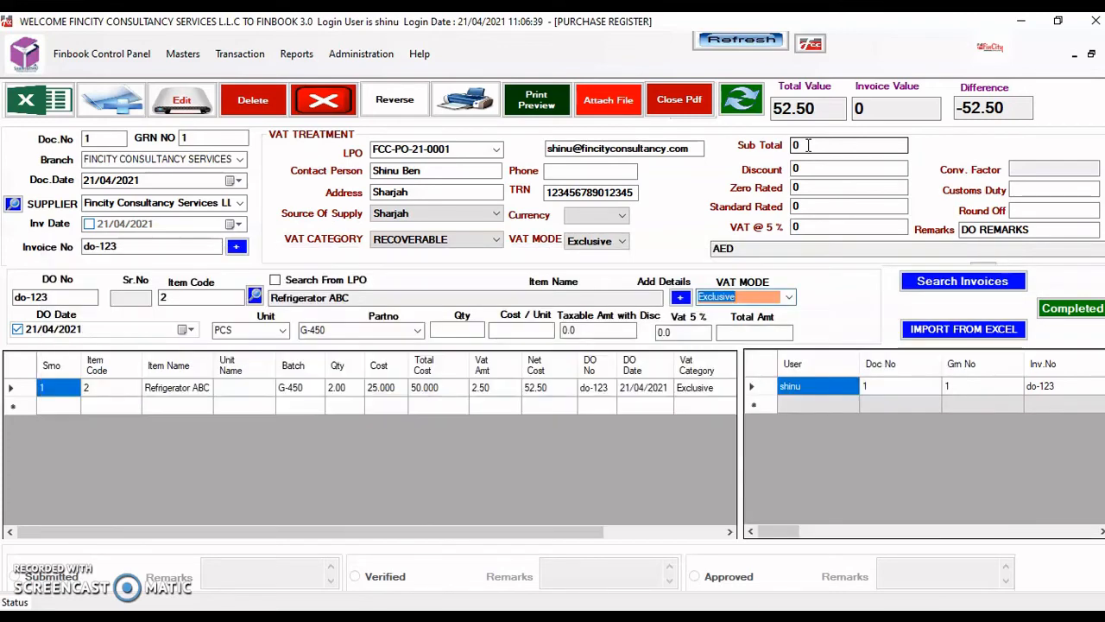
{"action": "key", "text": "Return"}
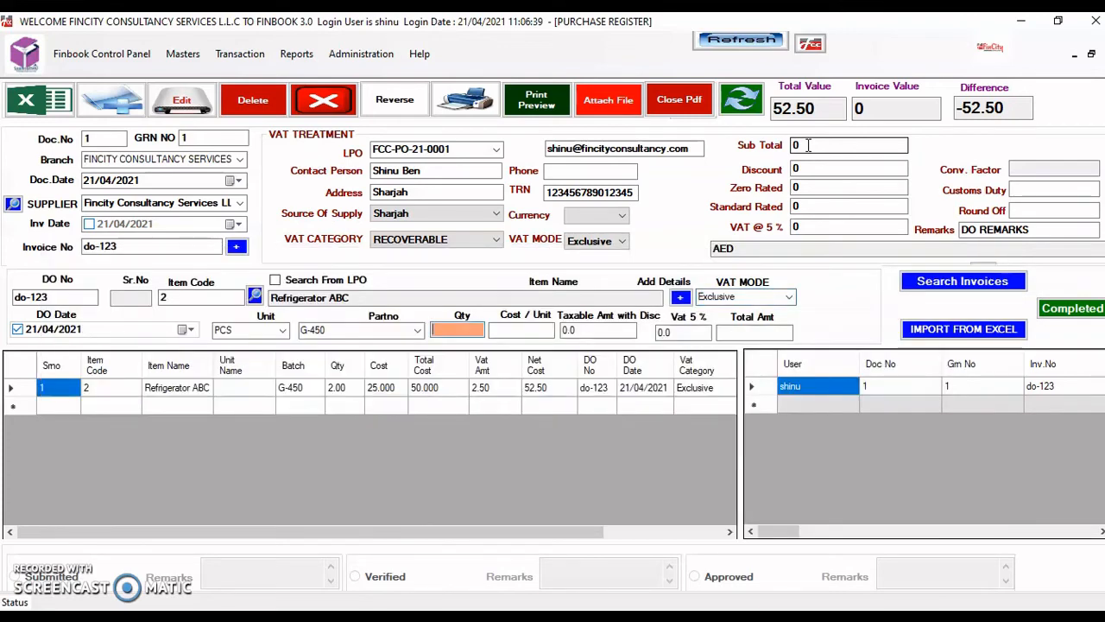
{"action": "type", "text": "3"}
{"action": "key", "text": "Return"}
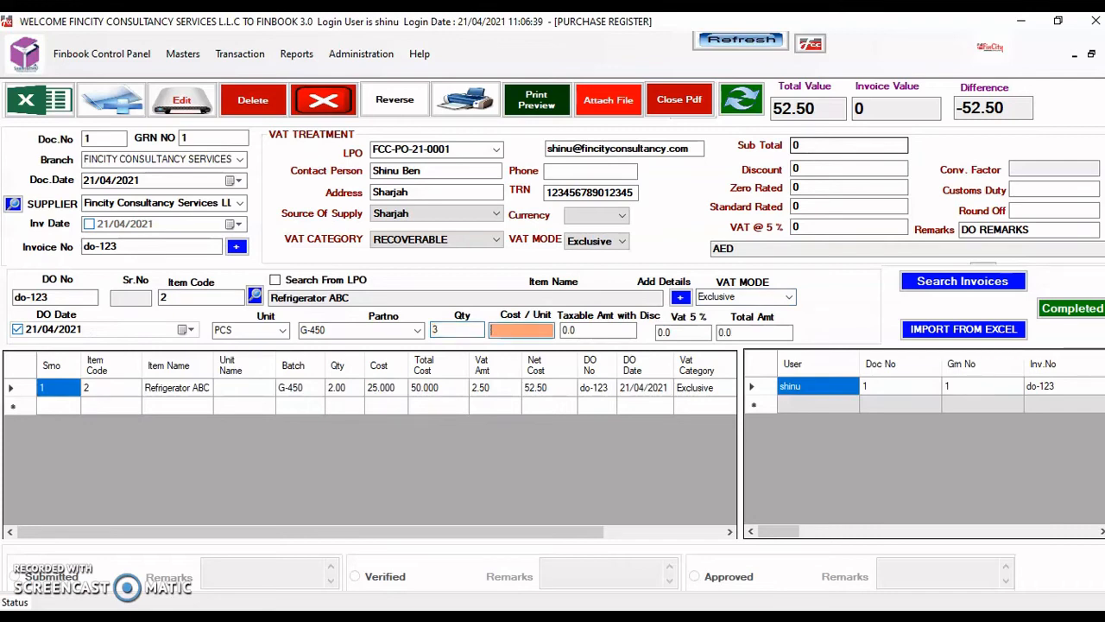
{"action": "type", "text": "36"}
{"action": "key", "text": "Return"}
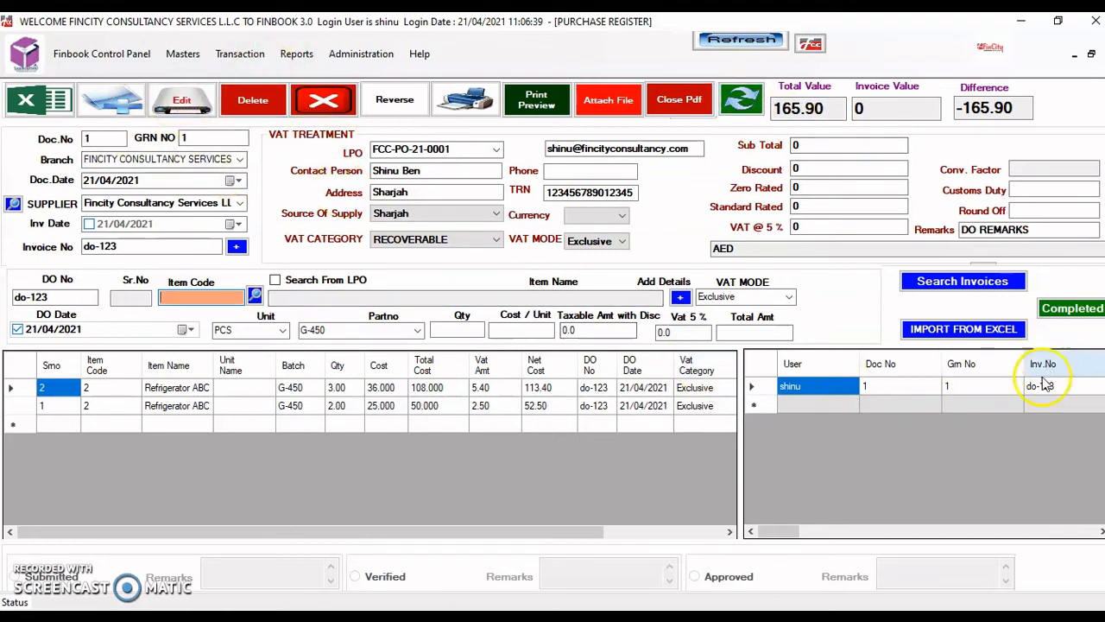
- Reload saved invoice do-123 and replace its DO number with do-124
{"action": "left_click", "coordinate": [962, 282]}
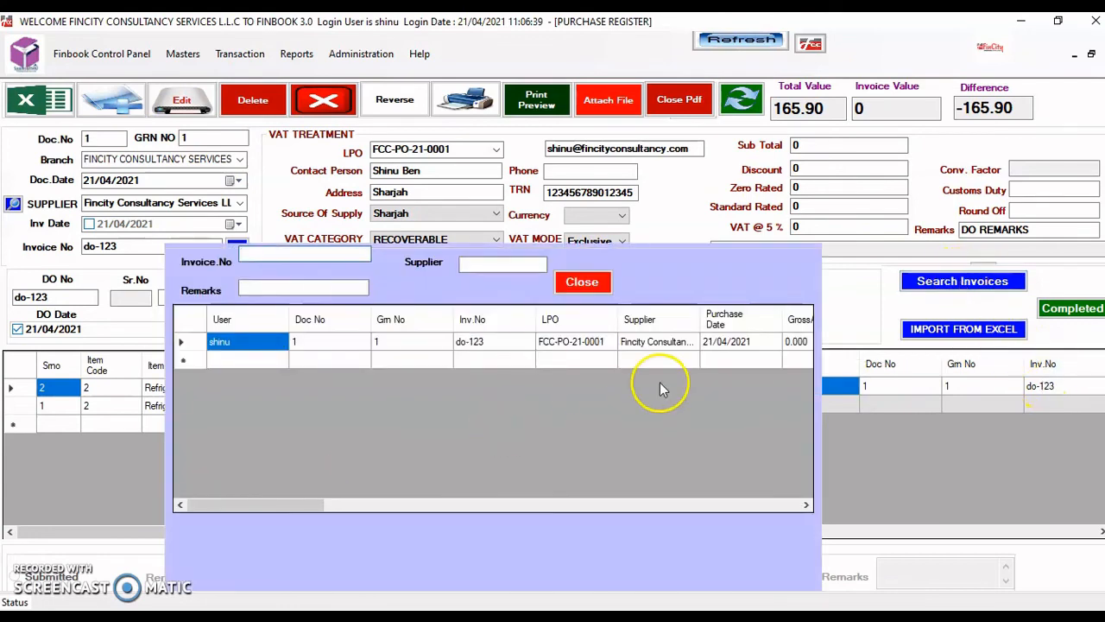
{"action": "double_click", "coordinate": [575, 346]}
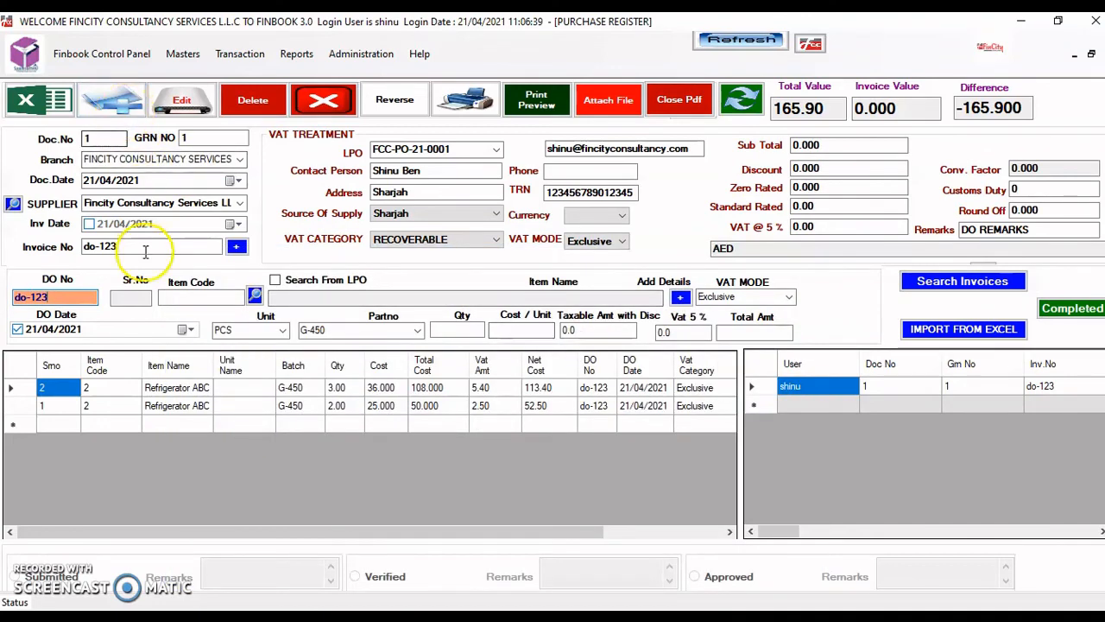
{"action": "left_click", "coordinate": [62, 297]}
{"action": "key", "text": "BackSpace"}
{"action": "key", "text": "BackSpace"}
{"action": "key", "text": "BackSpace"}
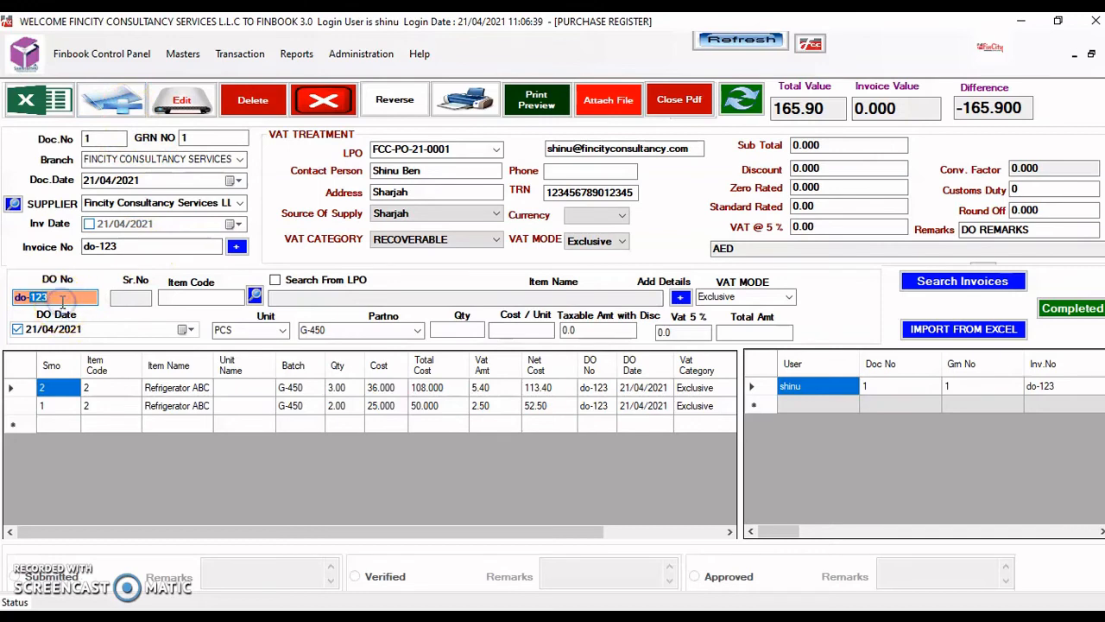
{"action": "key", "text": "BackSpace"}
{"action": "key", "text": "BackSpace"}
{"action": "key", "text": "BackSpace"}
{"action": "type", "text": "do-124"}
- Add a Refrigerator ABC line on do-124: 1 unit at cost 45, net 47.25
{"action": "key", "text": "Tab"}
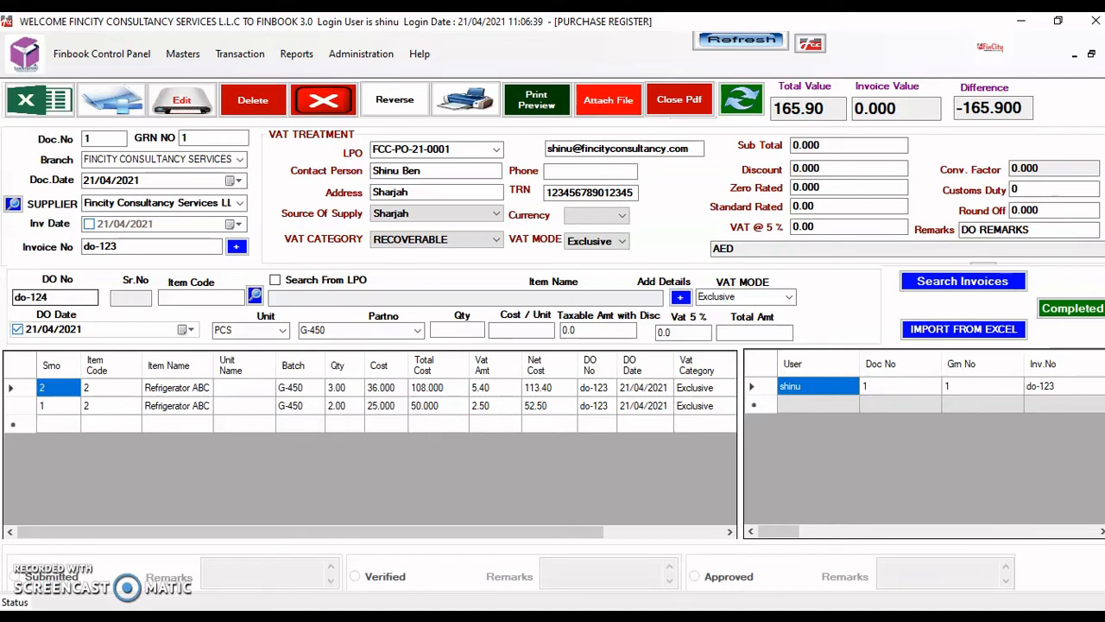
{"action": "key", "text": "Tab"}
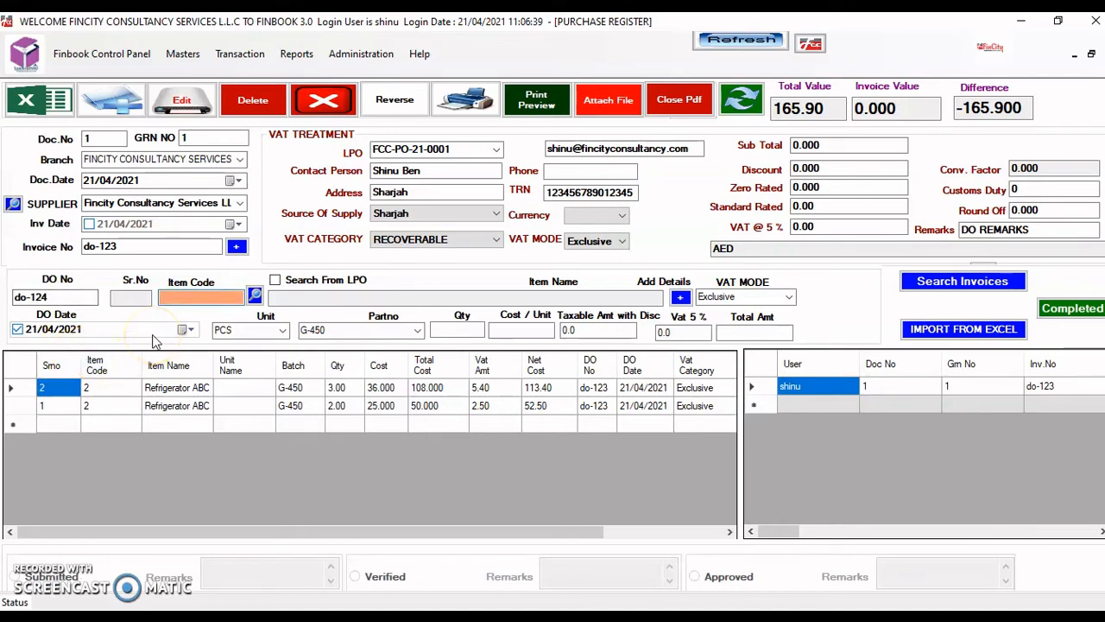
{"action": "type", "text": "abc"}
{"action": "key", "text": "Down"}
{"action": "key", "text": "Down"}
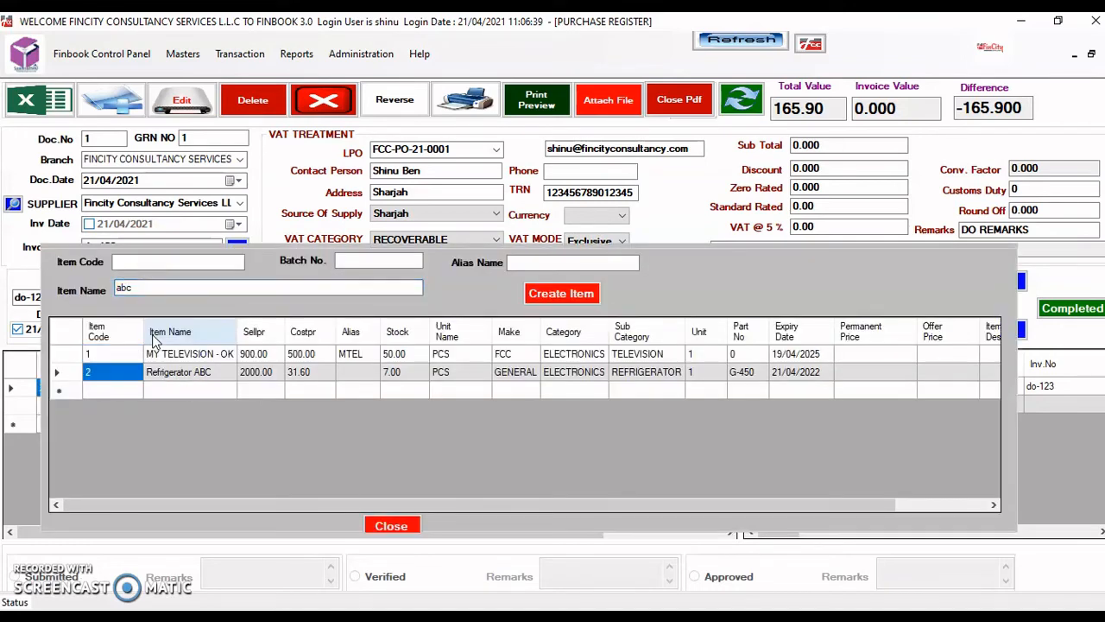
{"action": "key", "text": "Return"}
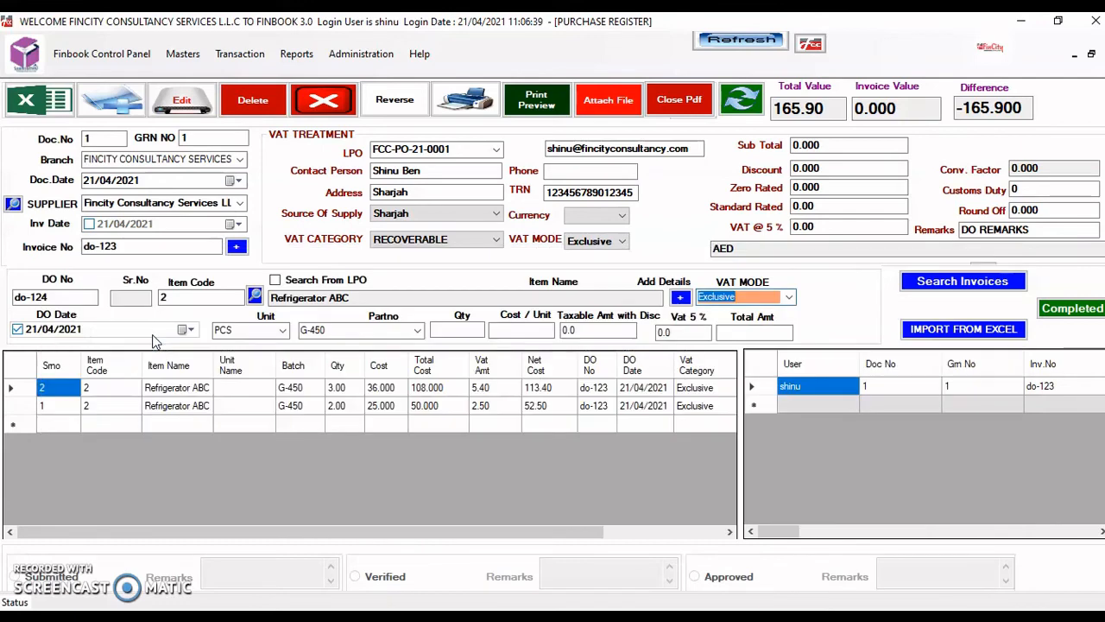
{"action": "key", "text": "Return"}
{"action": "type", "text": "1"}
{"action": "key", "text": "Return"}
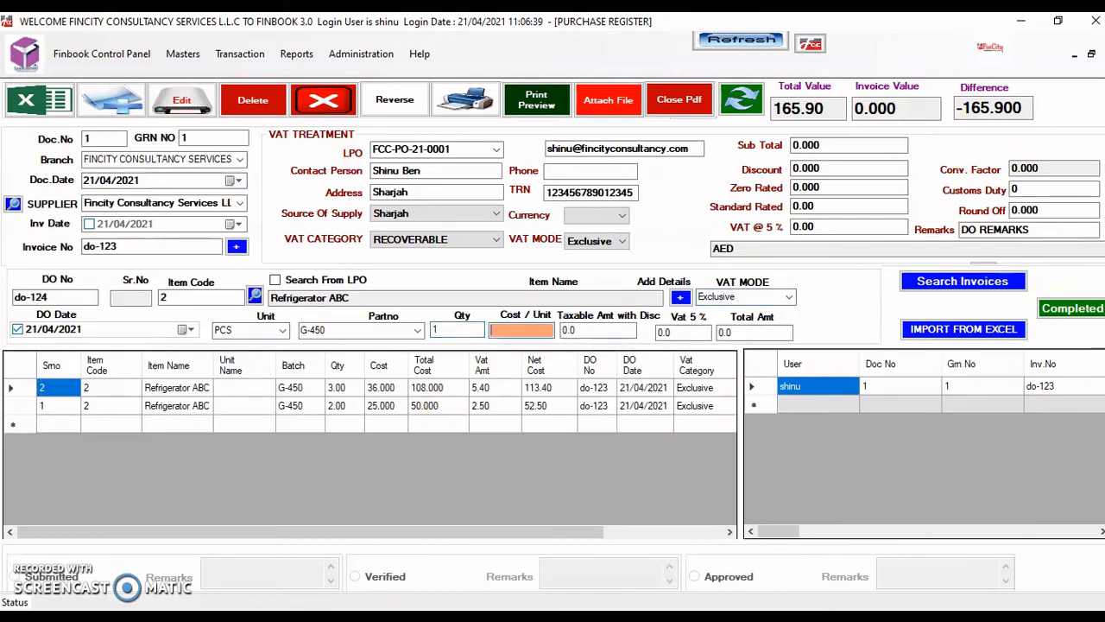
{"action": "type", "text": "45"}
{"action": "key", "text": "Return"}
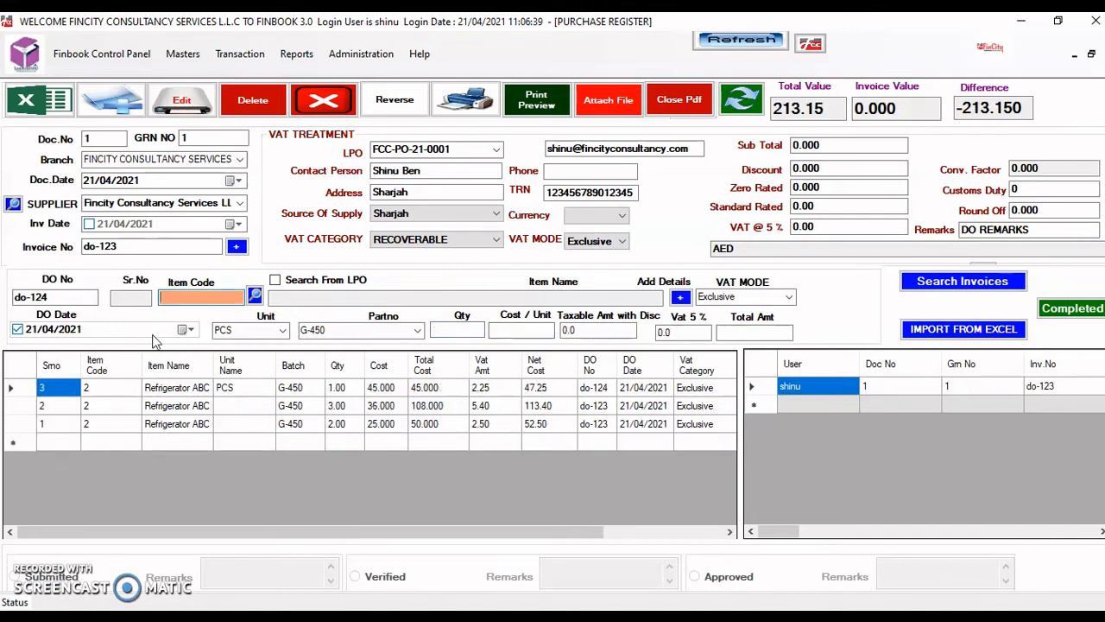
- Review the grid lines and load the 36.000-cost line for editing
{"action": "left_click", "coordinate": [607, 424]}
{"action": "left_click", "coordinate": [601, 388]}
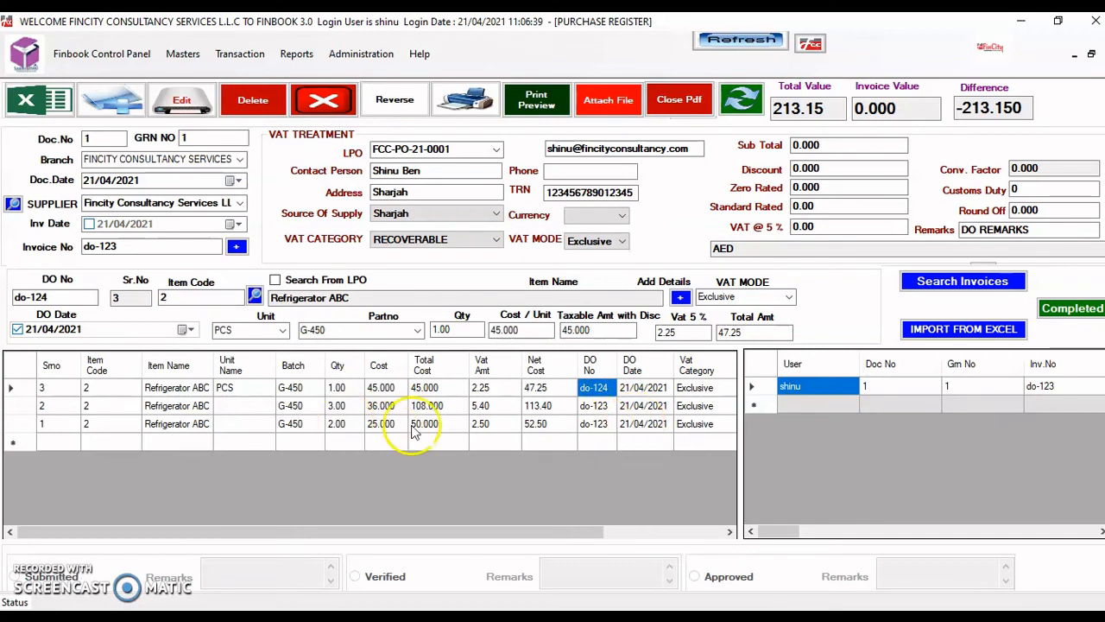
{"action": "left_click", "coordinate": [381, 388]}
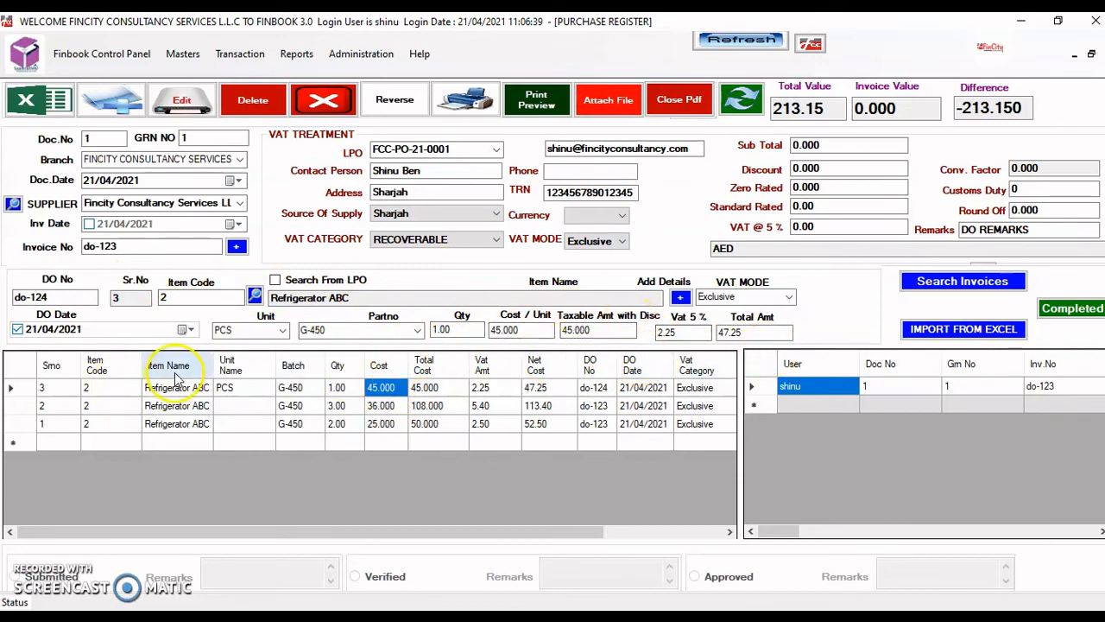
{"action": "double_click", "coordinate": [381, 409]}
{"action": "left_click", "coordinate": [36, 332]}
- Change the 36.000-cost line's DO date day to 20 and its quantity to 2
{"action": "key", "text": "Down"}
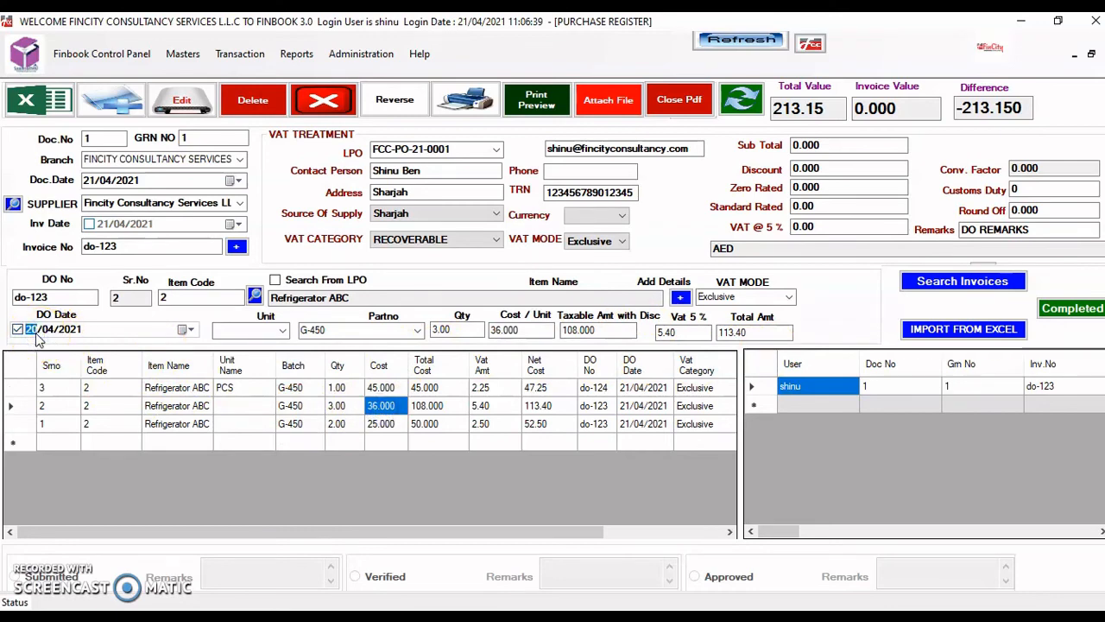
{"action": "key", "text": "Tab"}
{"action": "key", "text": "Return"}
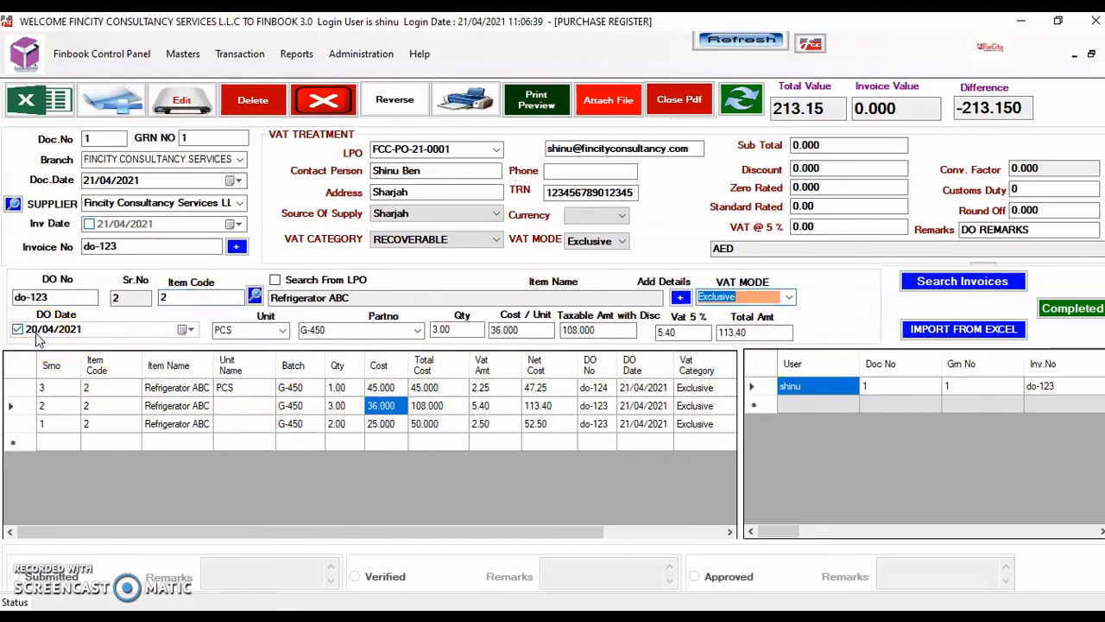
{"action": "key", "text": "Return"}
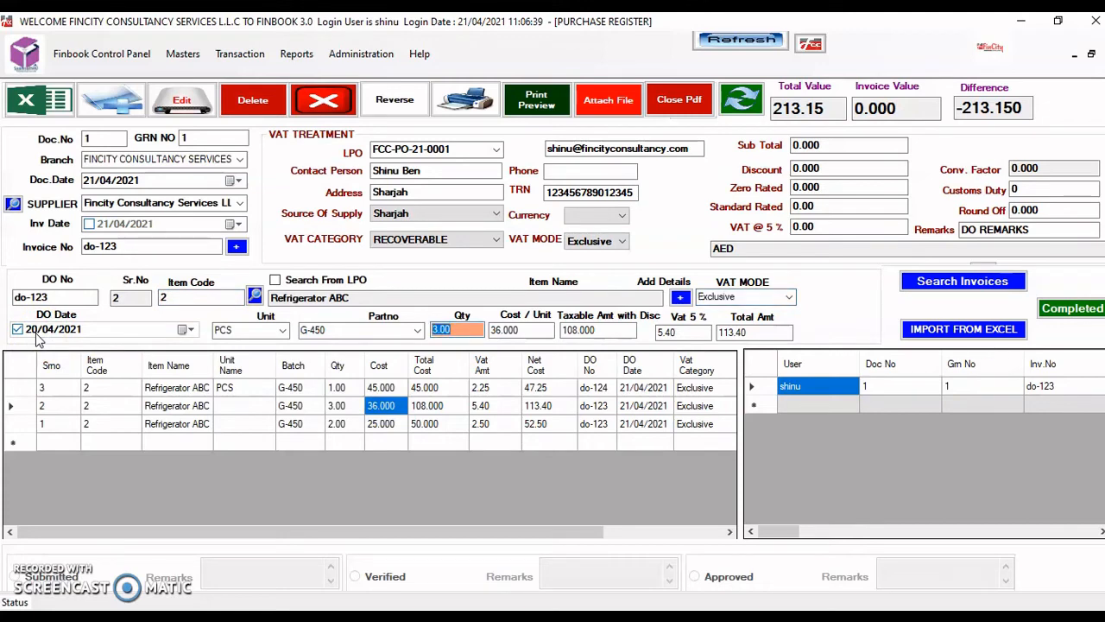
{"action": "type", "text": "2"}
{"action": "key", "text": "Return"}
{"action": "key", "text": "Return"}
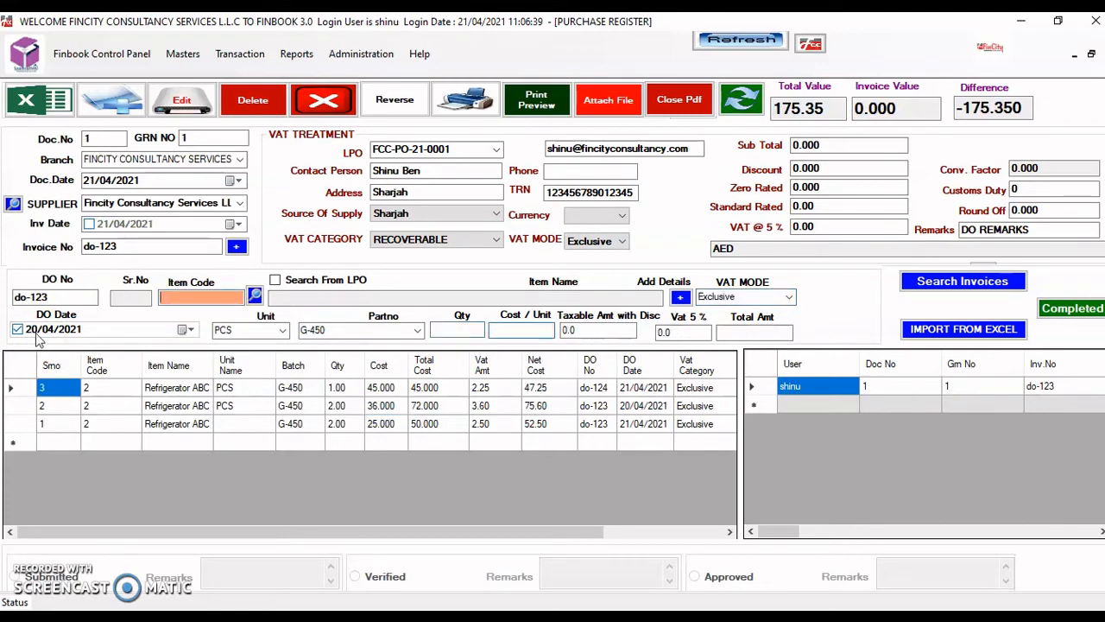
- Set the 25.000-cost line's DO date to 20/04/2021 and its quantity to 3
{"action": "left_click", "coordinate": [337, 427]}
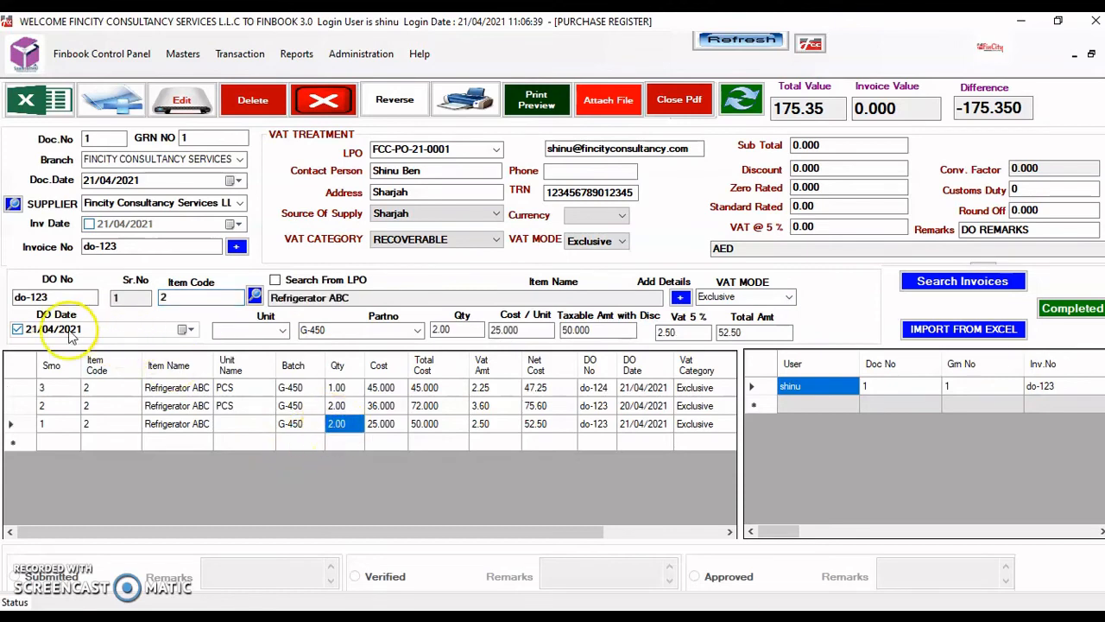
{"action": "left_click", "coordinate": [35, 332]}
{"action": "type", "text": "20"}
{"action": "key", "text": "Return"}
{"action": "key", "text": "Return"}
{"action": "key", "text": "Return"}
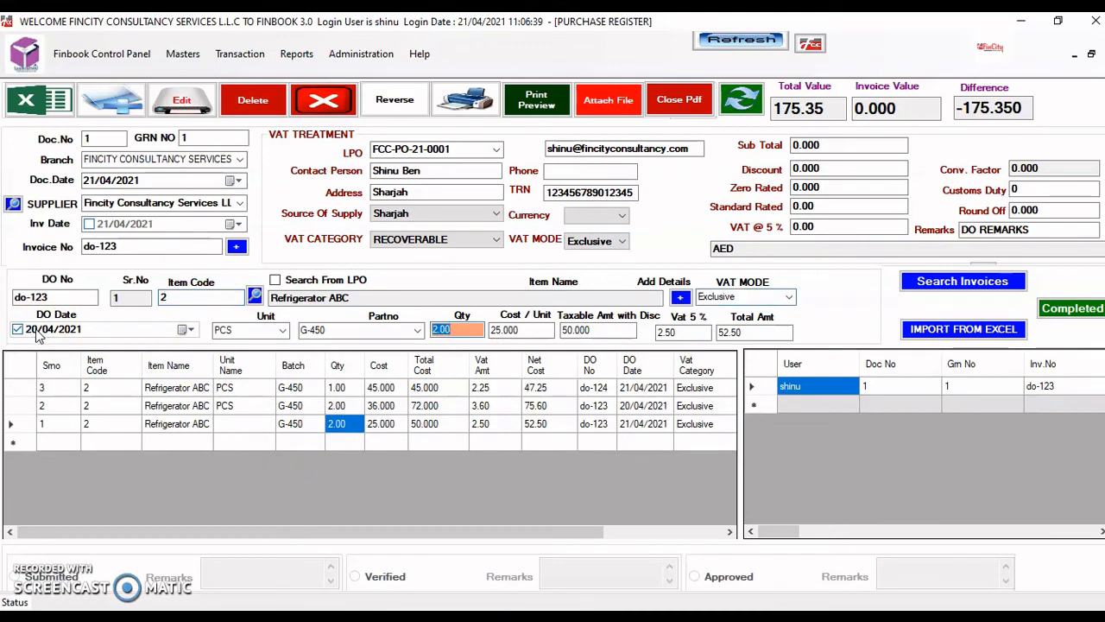
{"action": "type", "text": "3"}
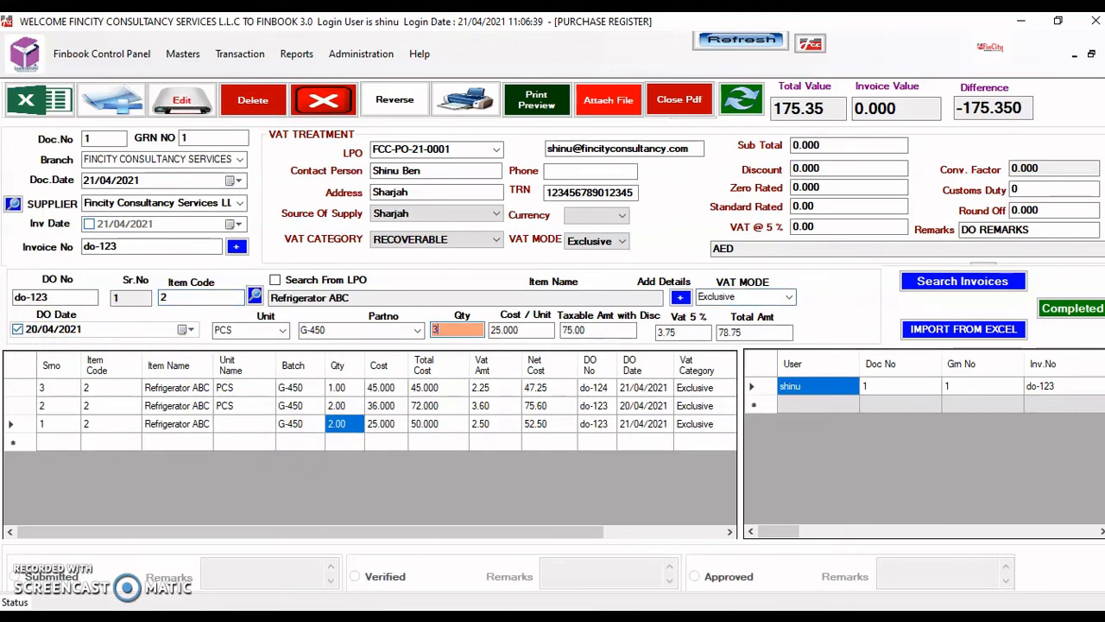
{"action": "key", "text": "Return"}
{"action": "key", "text": "Return"}
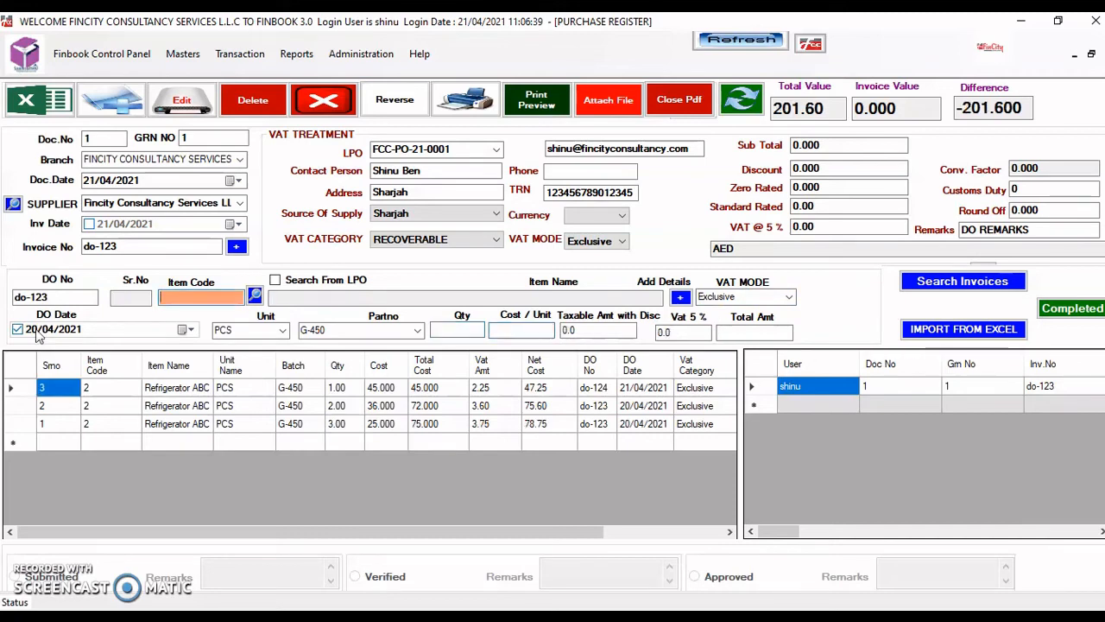
{"action": "left_click", "coordinate": [381, 423]}
- Delete the 2-unit 36.000-cost line, keeping the 25.000 line, and clear the entry fields
{"action": "key", "text": "Delete"}
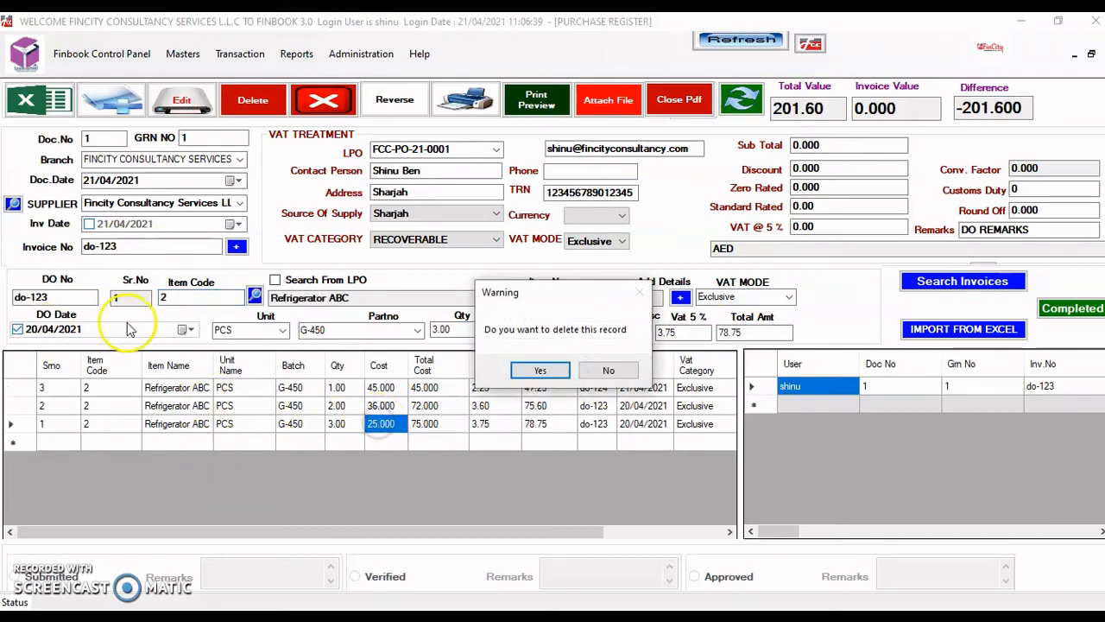
{"action": "left_click", "coordinate": [594, 370]}
{"action": "left_click", "coordinate": [394, 390]}
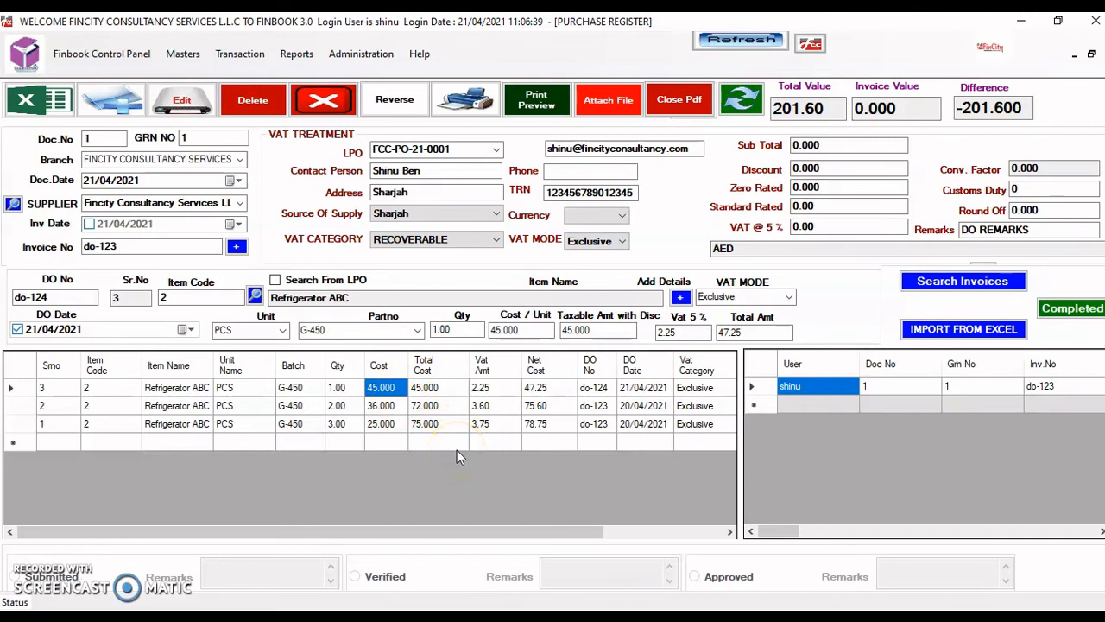
{"action": "left_click", "coordinate": [388, 408]}
{"action": "key", "text": "Delete"}
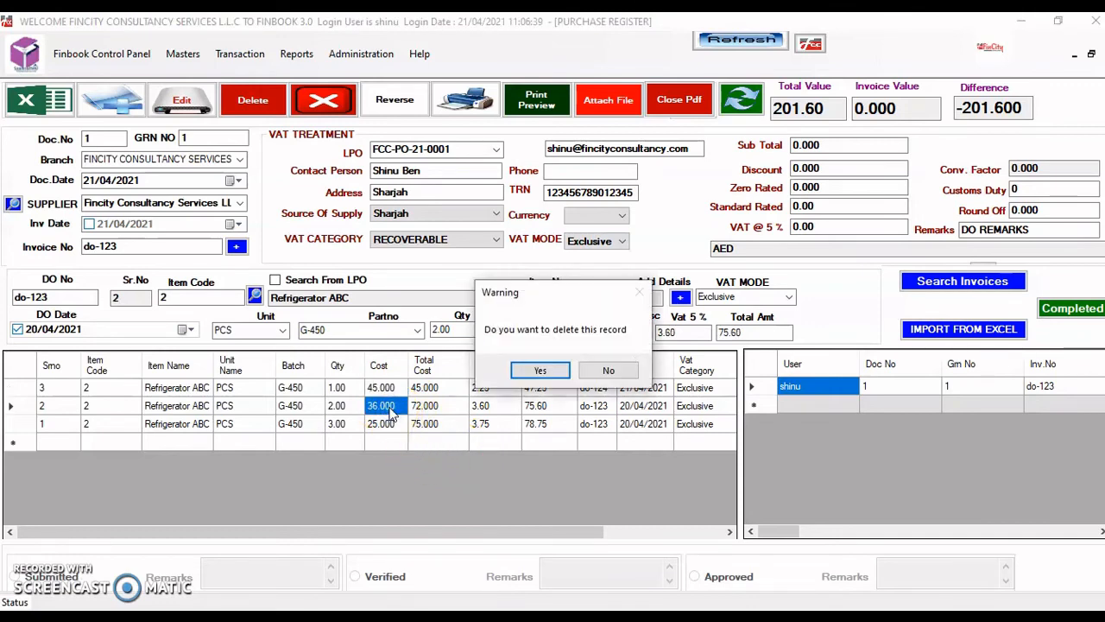
{"action": "left_click", "coordinate": [536, 371]}
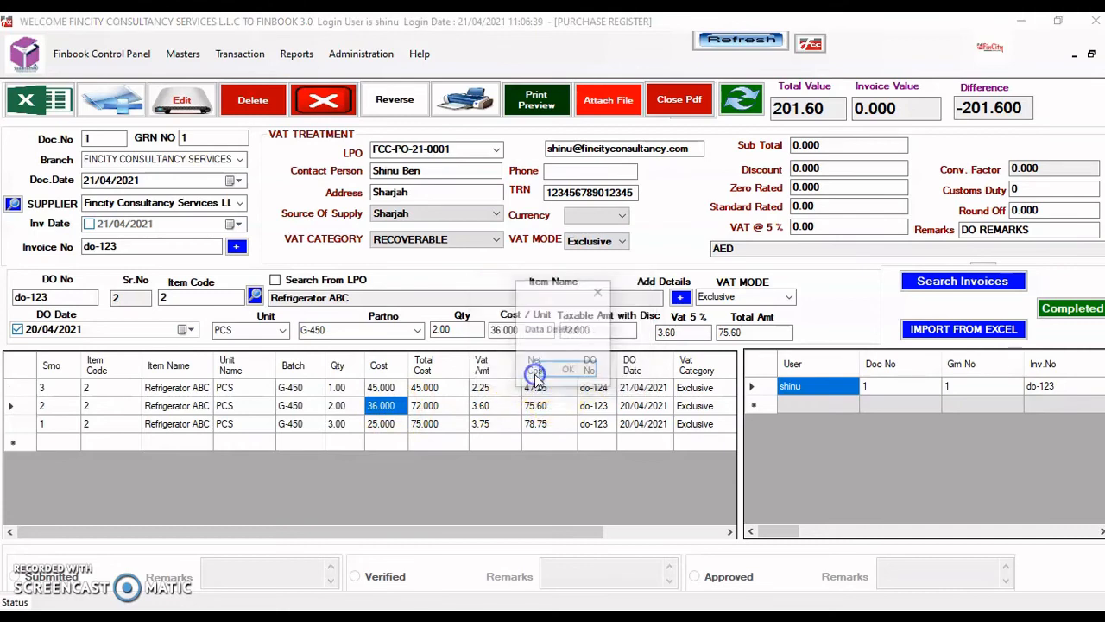
{"action": "left_click", "coordinate": [567, 372]}
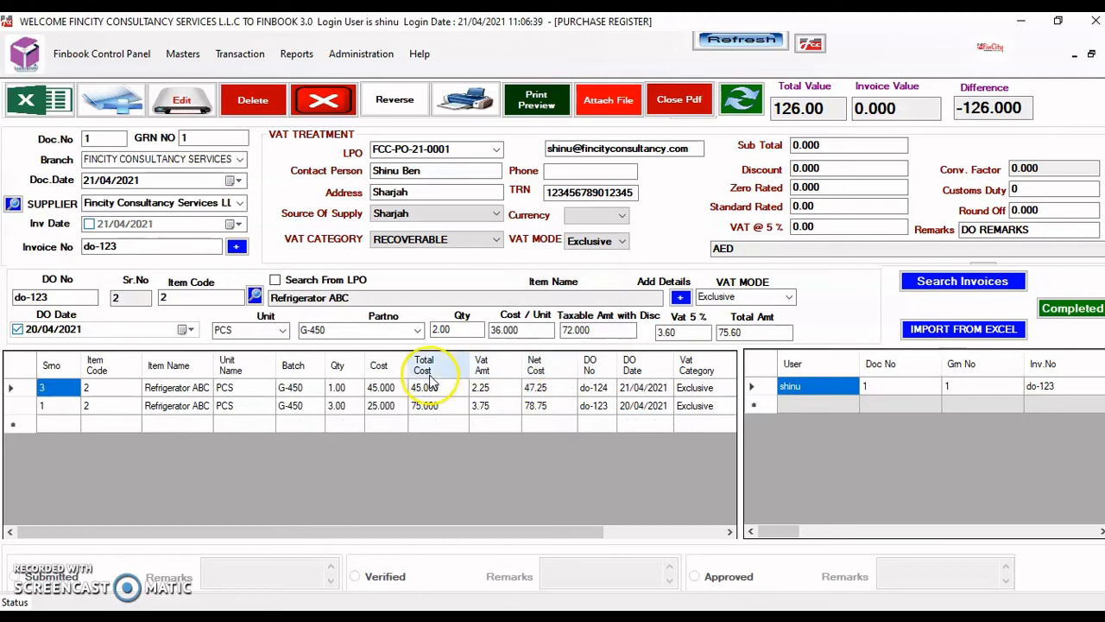
{"action": "left_click", "coordinate": [192, 299]}
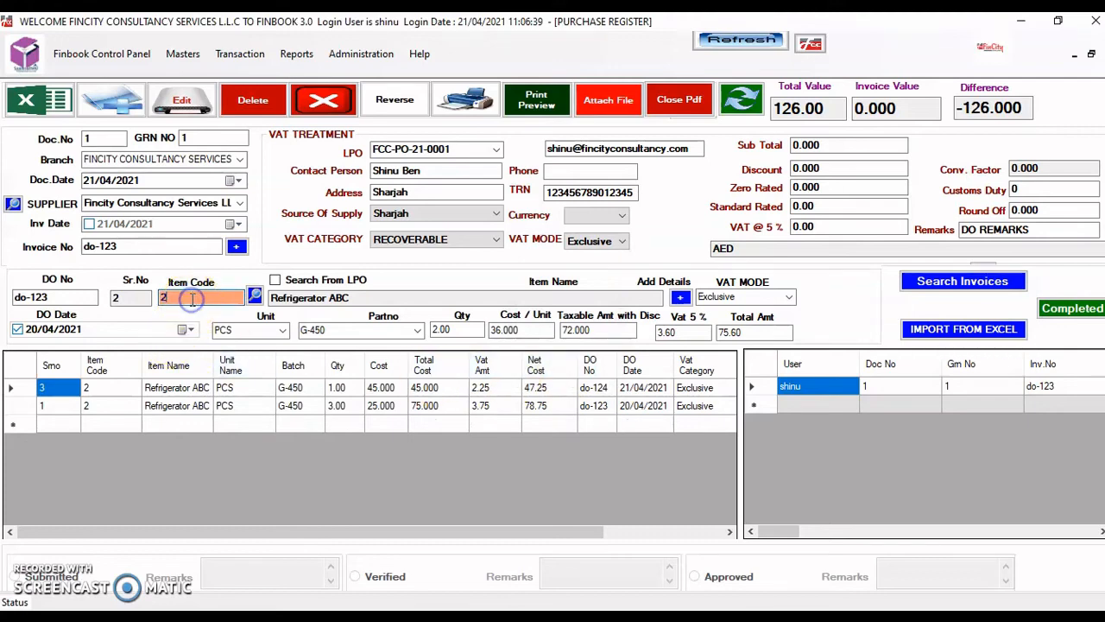
{"action": "key", "text": "Return"}
{"action": "key", "text": "Return"}
{"action": "key", "text": "Return"}
{"action": "key", "text": "Return"}
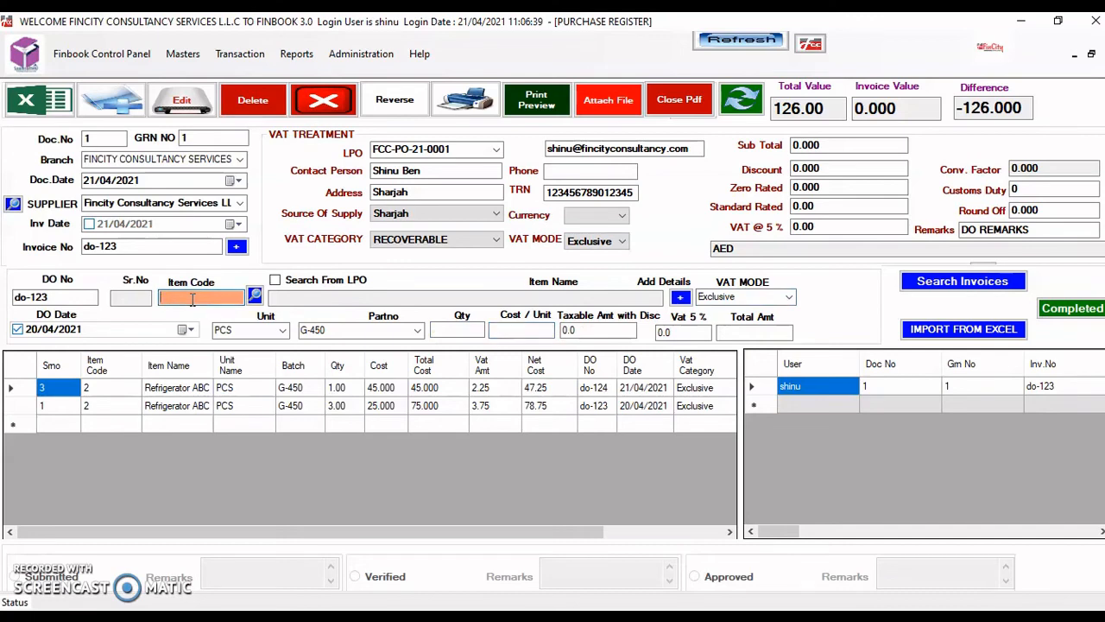
- Reload the receipt, enable invoice date 21/04/2021 and set invoice number INV-001
{"action": "left_click", "coordinate": [922, 274]}
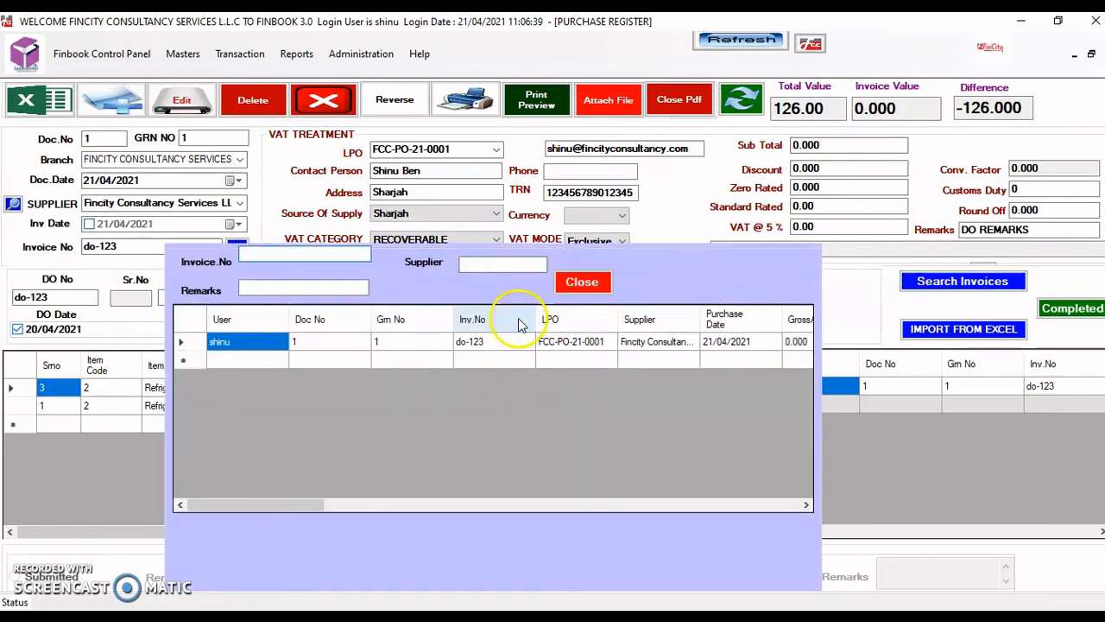
{"action": "double_click", "coordinate": [571, 344]}
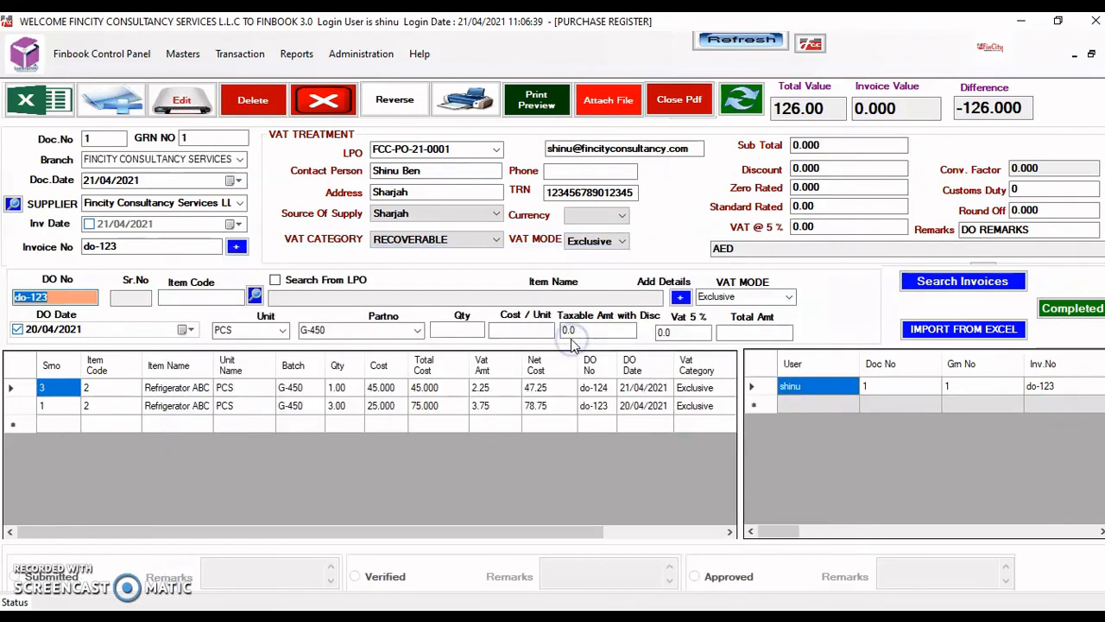
{"action": "left_click", "coordinate": [115, 222]}
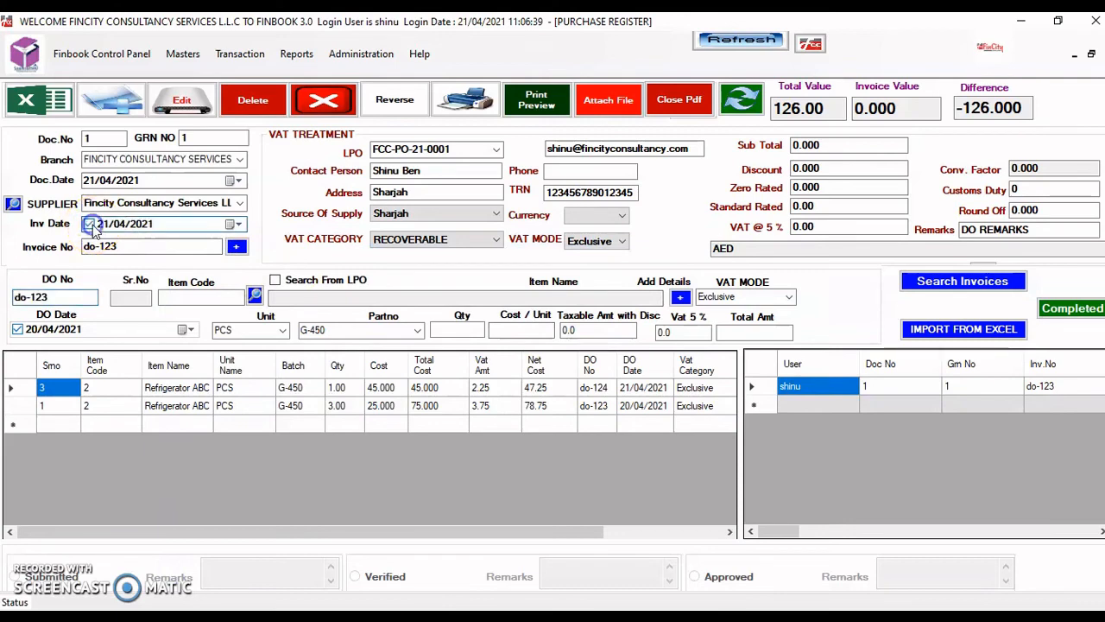
{"action": "double_click", "coordinate": [153, 249]}
{"action": "key", "text": "BackSpace"}
{"action": "key", "text": "BackSpace"}
{"action": "key", "text": "BackSpace"}
{"action": "key", "text": "BackSpace"}
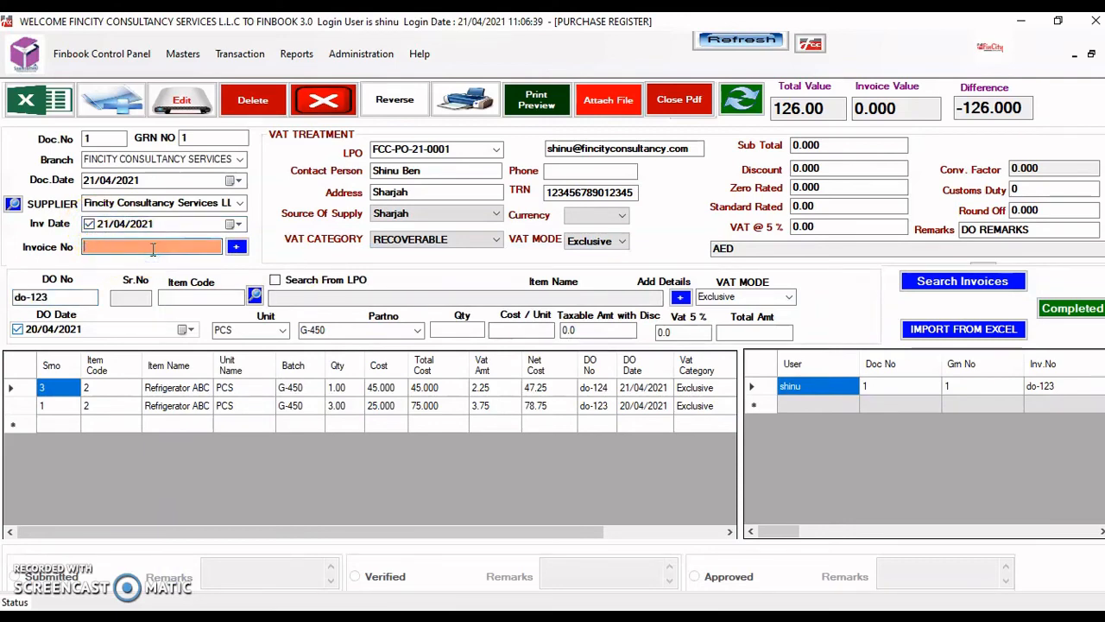
{"action": "type", "text": "INV-001"}
{"action": "key", "text": "Return"}
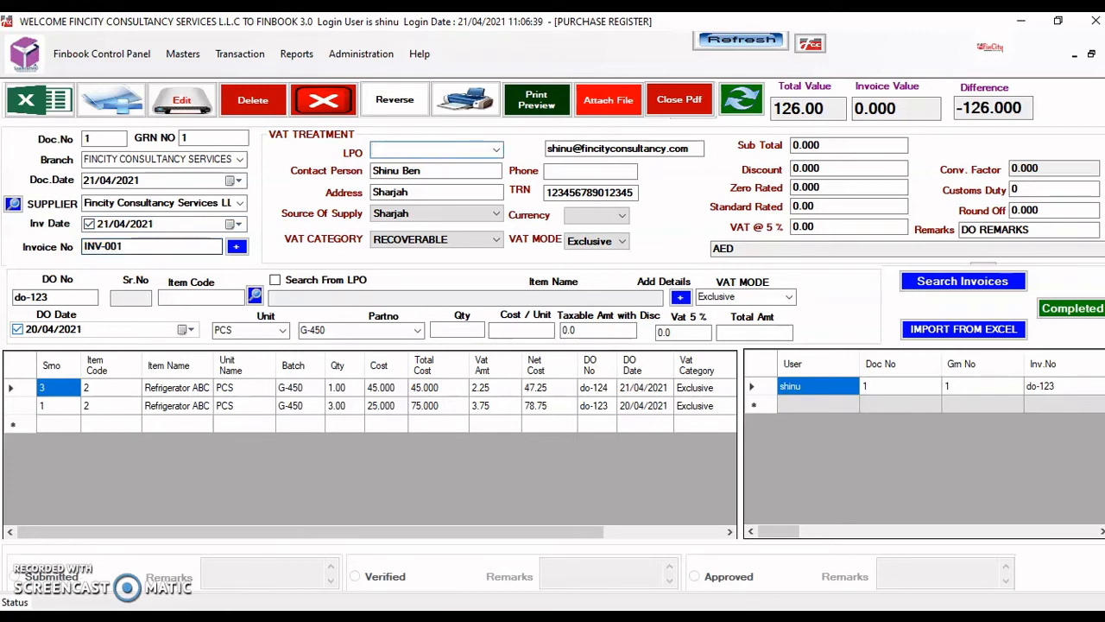
{"action": "key", "text": "Return"}
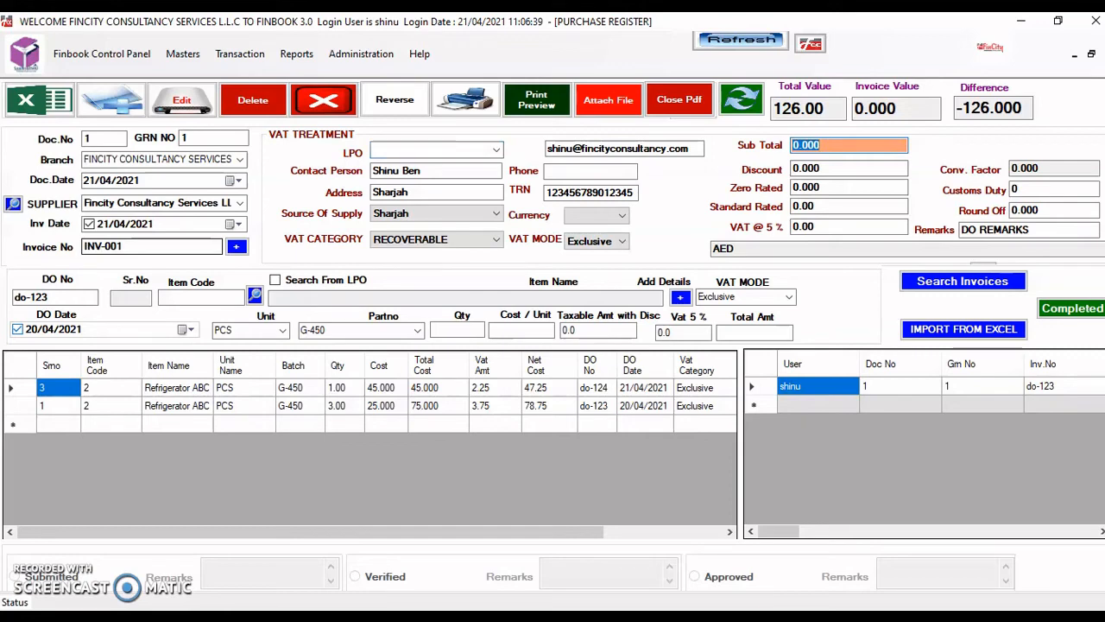
- Enter sub total 120 so VAT is 6.00, and clear the DO REMARKS text
{"action": "type", "text": "120"}
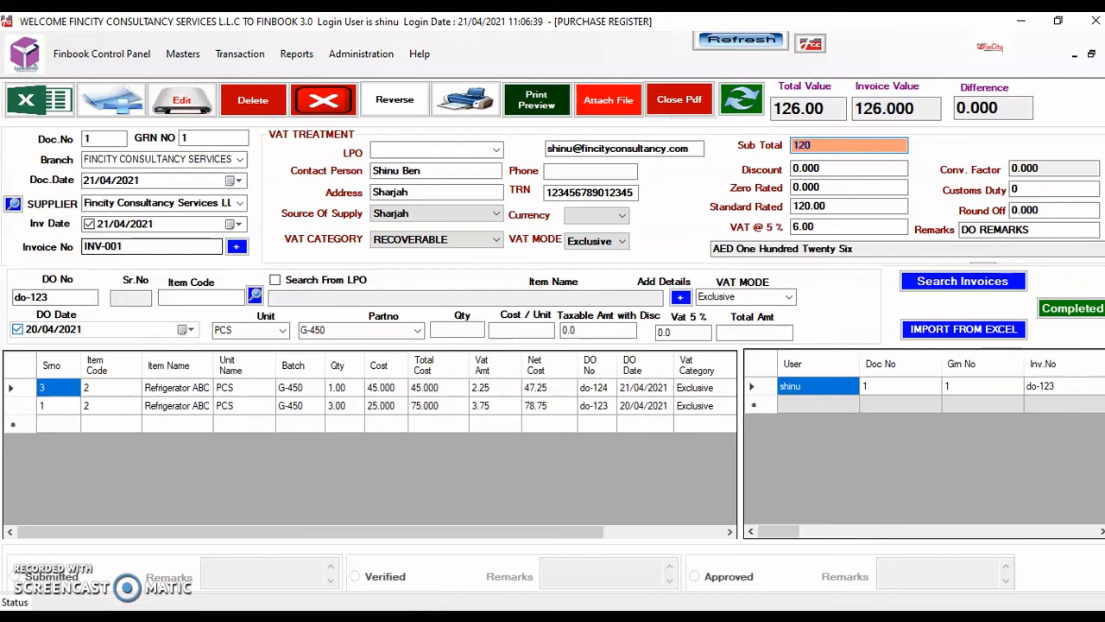
{"action": "key", "text": "Tab"}
{"action": "key", "text": "Tab"}
{"action": "key", "text": "Tab"}
{"action": "key", "text": "Tab"}
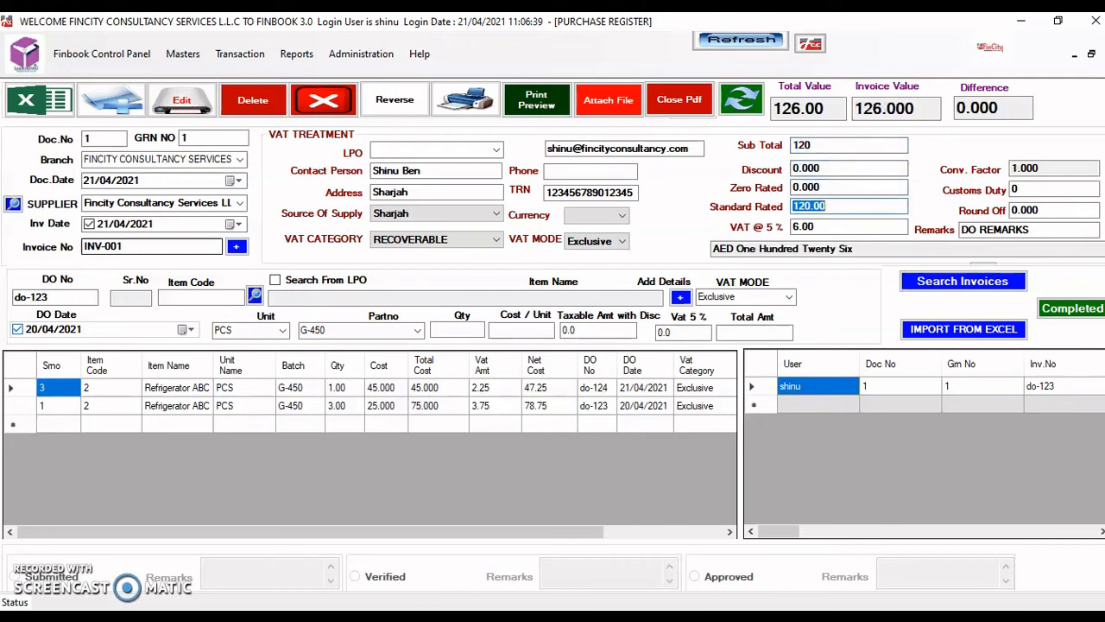
{"action": "key", "text": "Tab"}
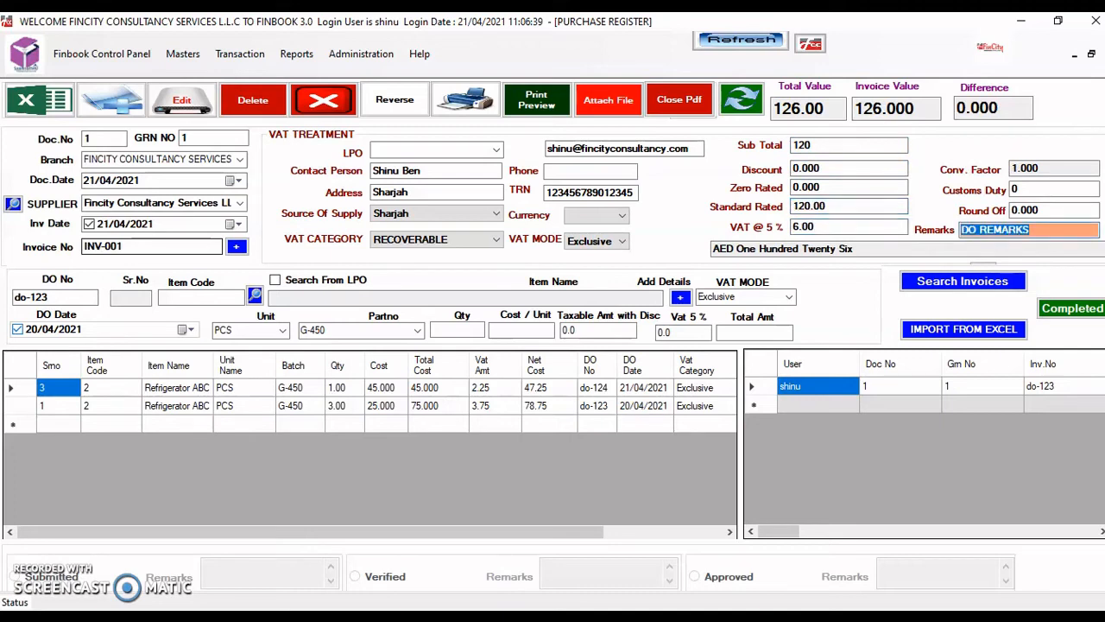
{"action": "key", "text": "BackSpace"}
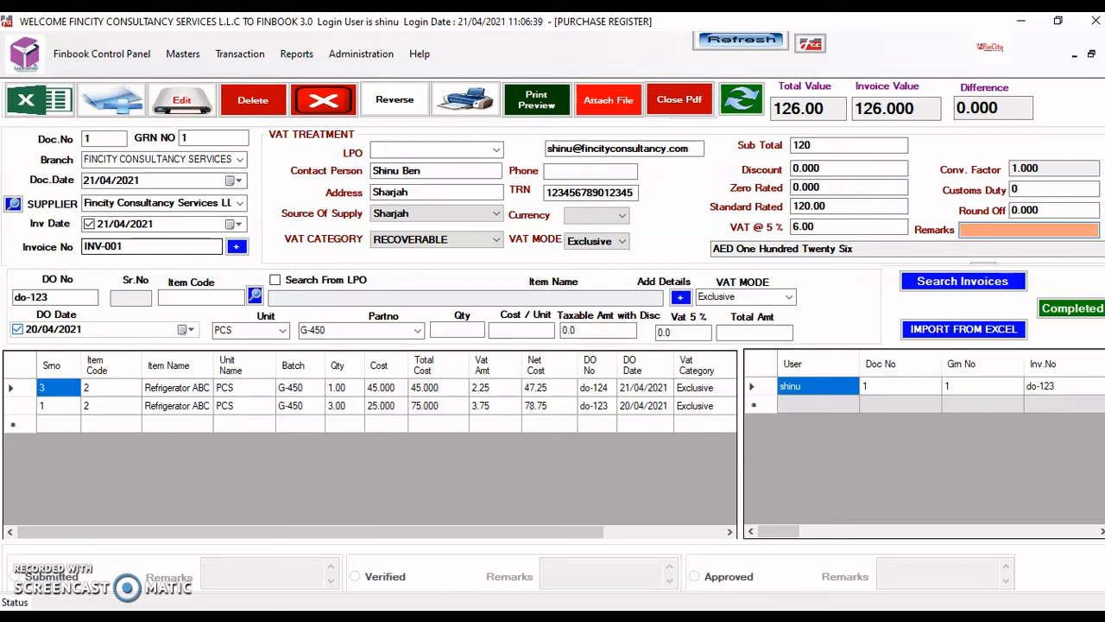
- Save the receipt and reload the INV-001 record to verify total and invoice value of 126
{"action": "left_click", "coordinate": [774, 400]}
{"action": "key", "text": "Return"}
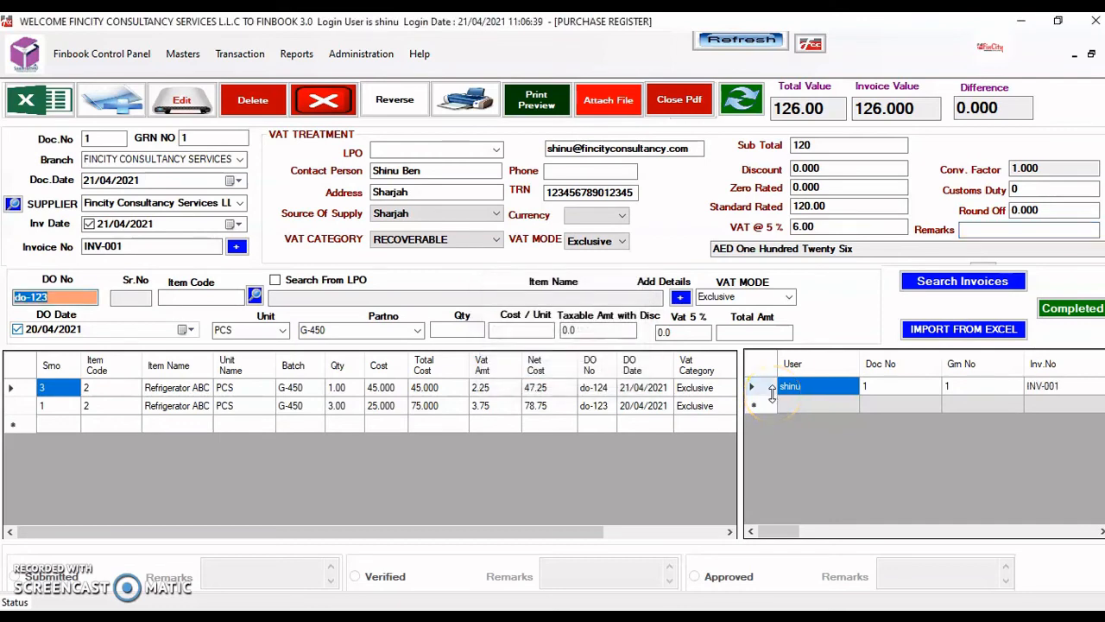
{"action": "left_click", "coordinate": [1044, 387]}
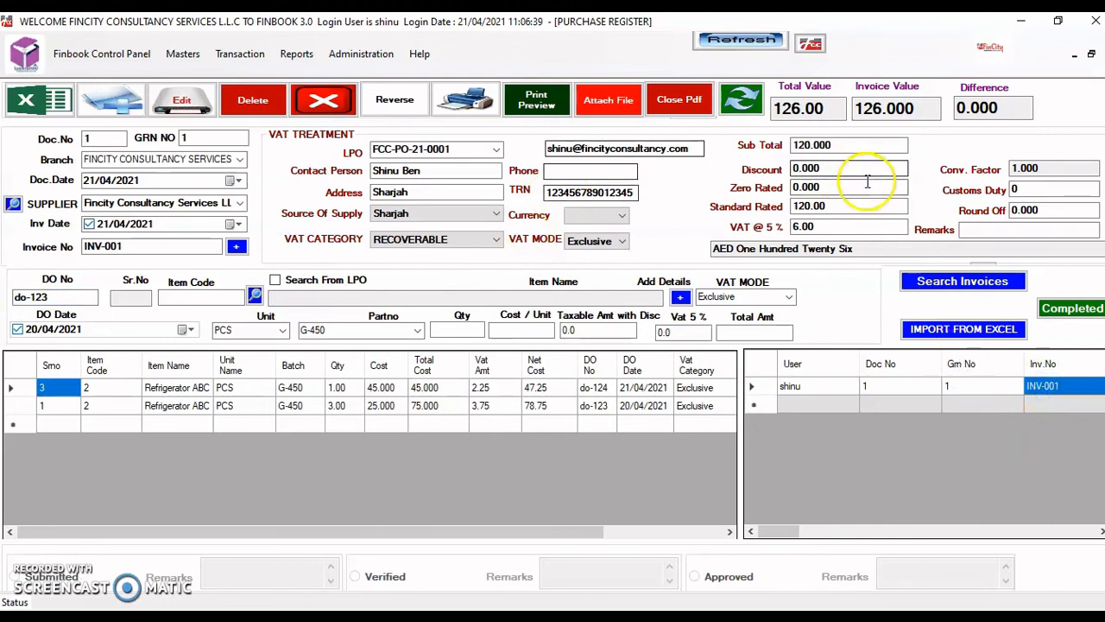
{"action": "left_click", "coordinate": [800, 114]}
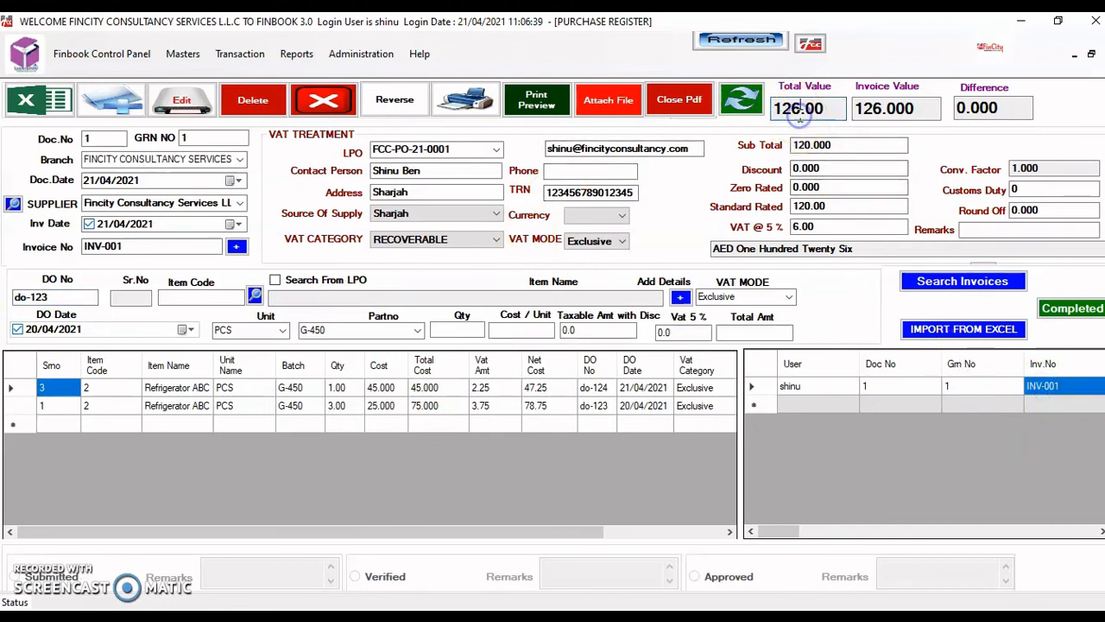
{"action": "left_click", "coordinate": [882, 115]}
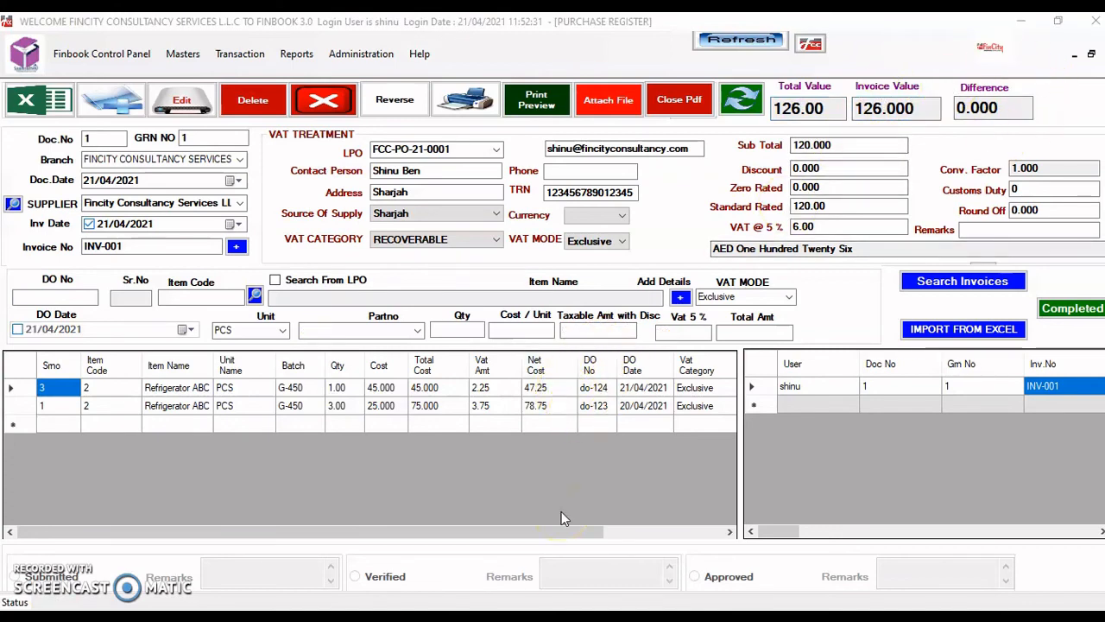
{"action": "left_click", "coordinate": [521, 474]}
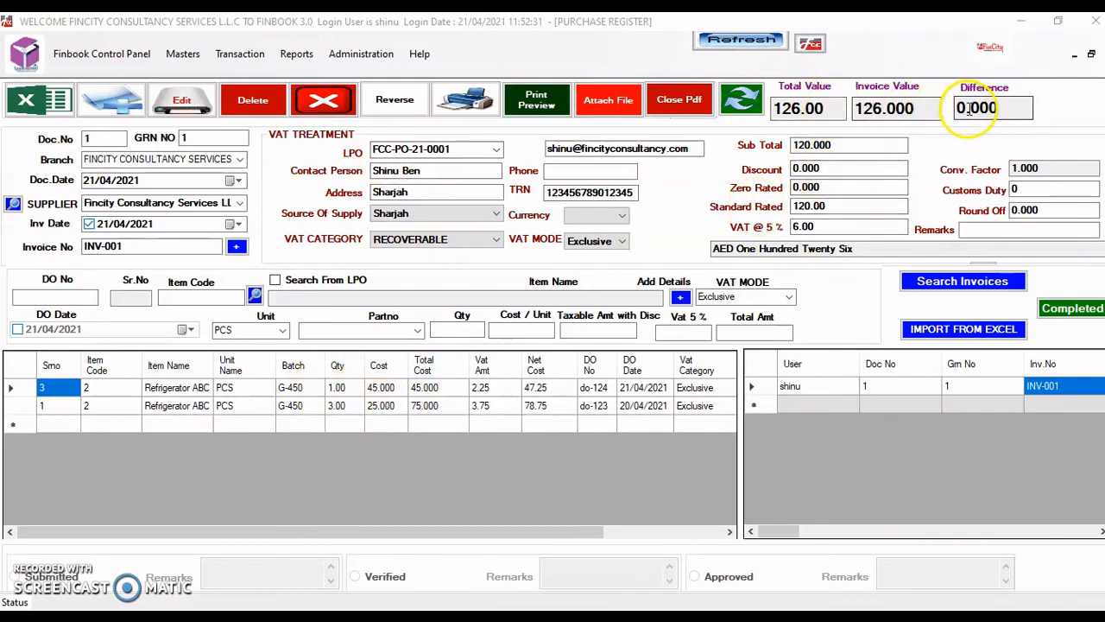
{"action": "left_click", "coordinate": [1055, 316]}
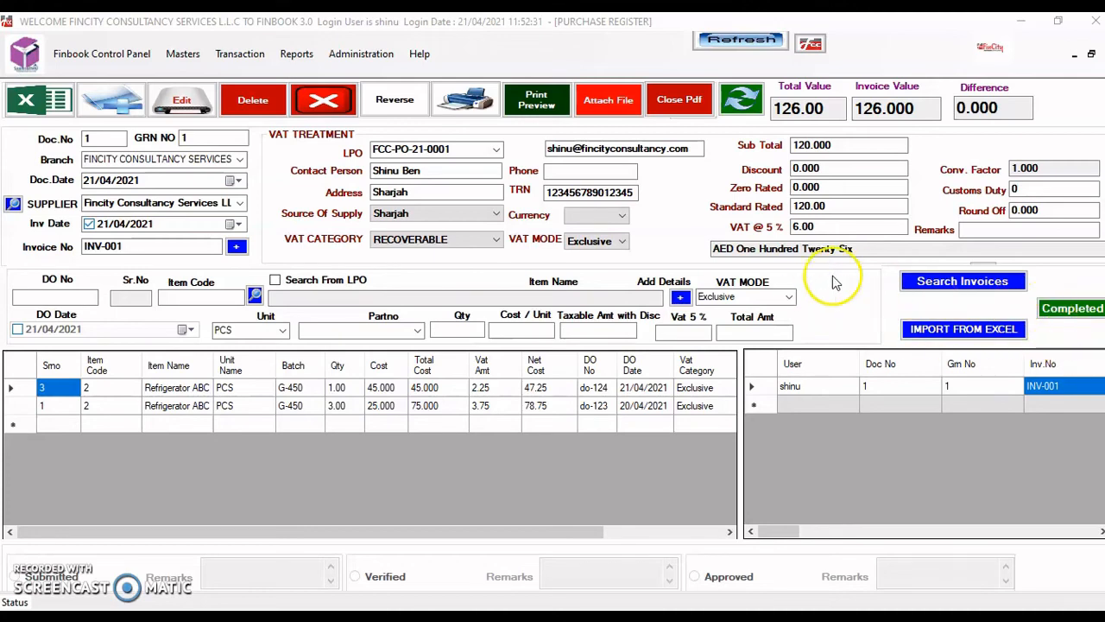
- Mark the receipt Completed and confirm the posting
{"action": "left_click", "coordinate": [1067, 312]}
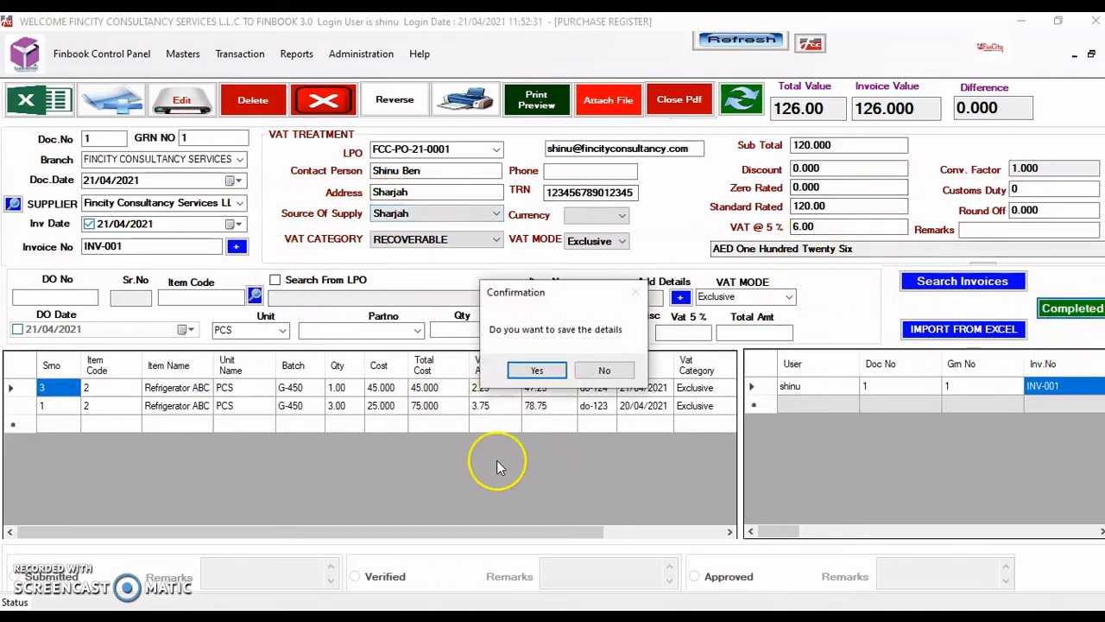
{"action": "left_click", "coordinate": [537, 372]}
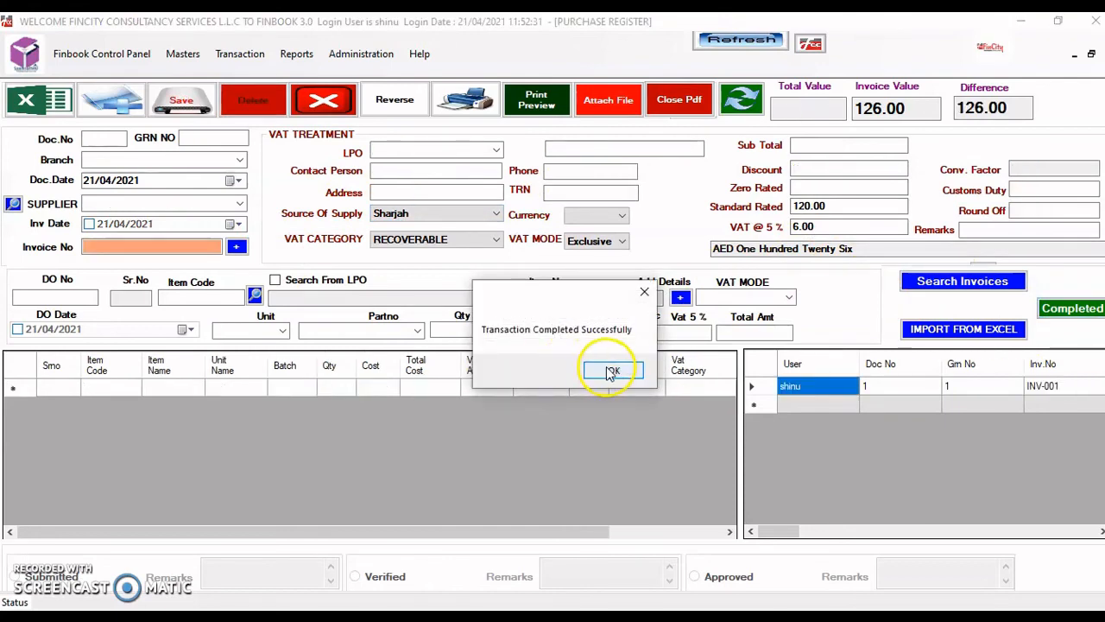
{"action": "left_click", "coordinate": [611, 371]}
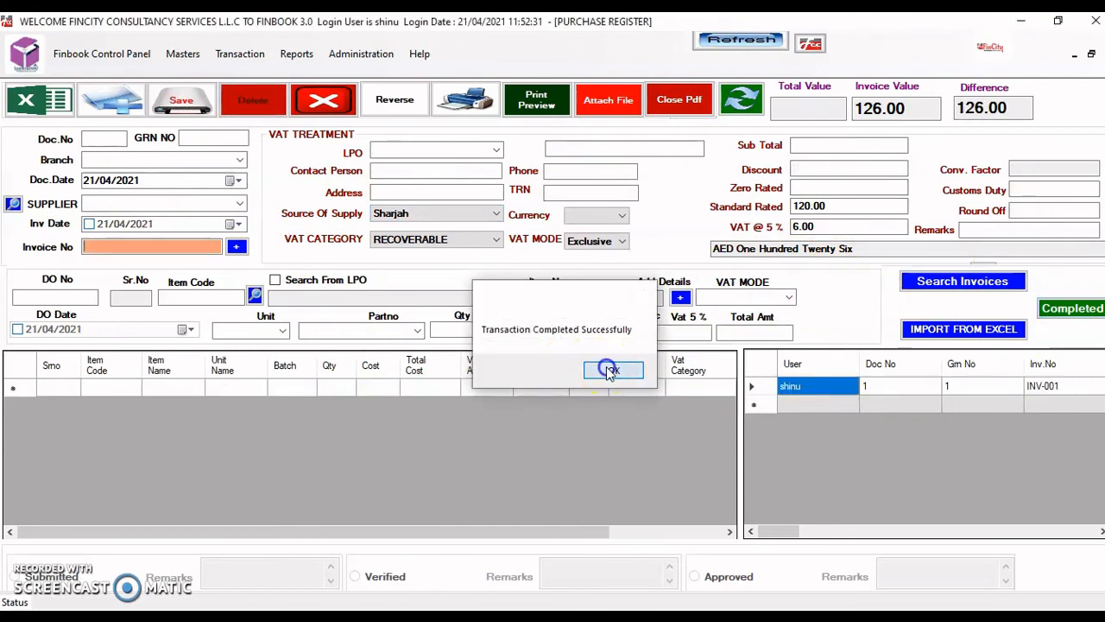
- Review the posted INV-001 record's do-124 line, then start new receipt number 2
{"action": "double_click", "coordinate": [1048, 388]}
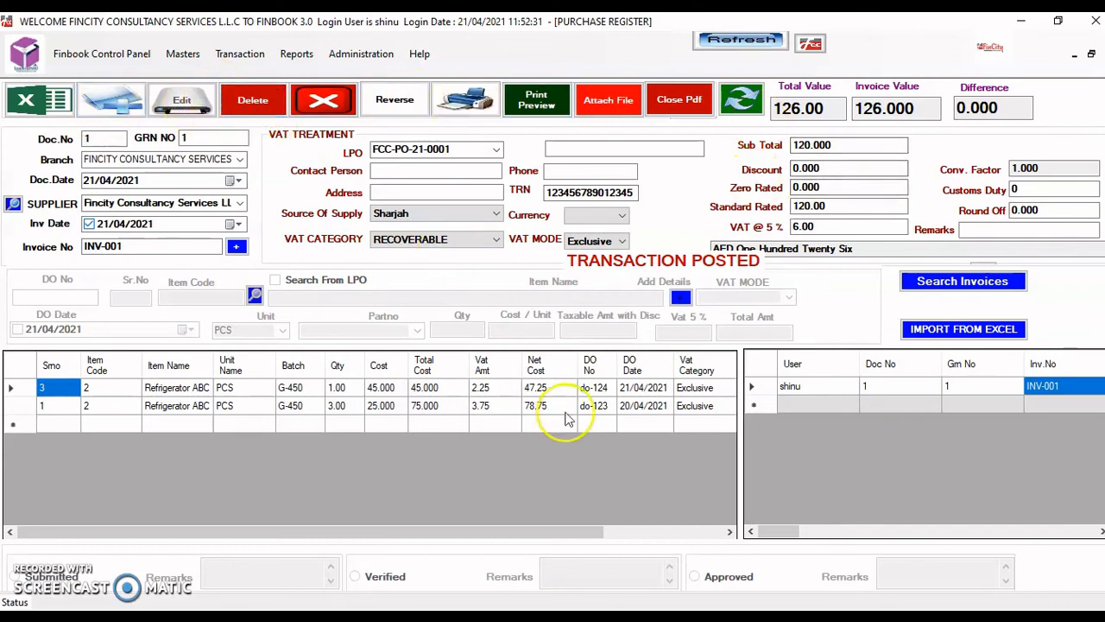
{"action": "left_click", "coordinate": [789, 390]}
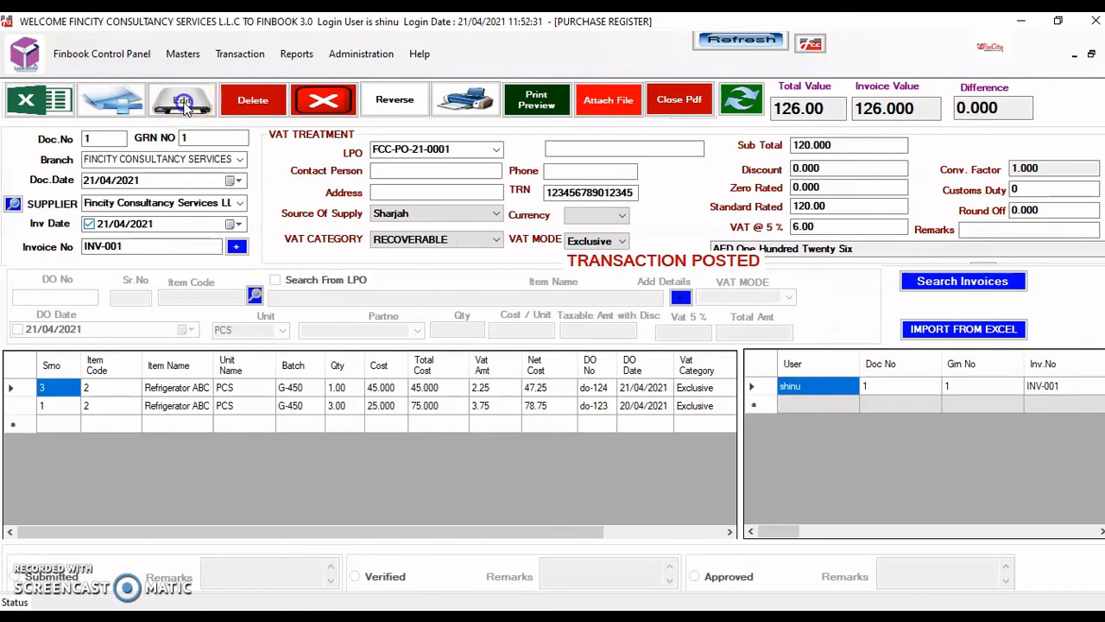
{"action": "left_click", "coordinate": [593, 387]}
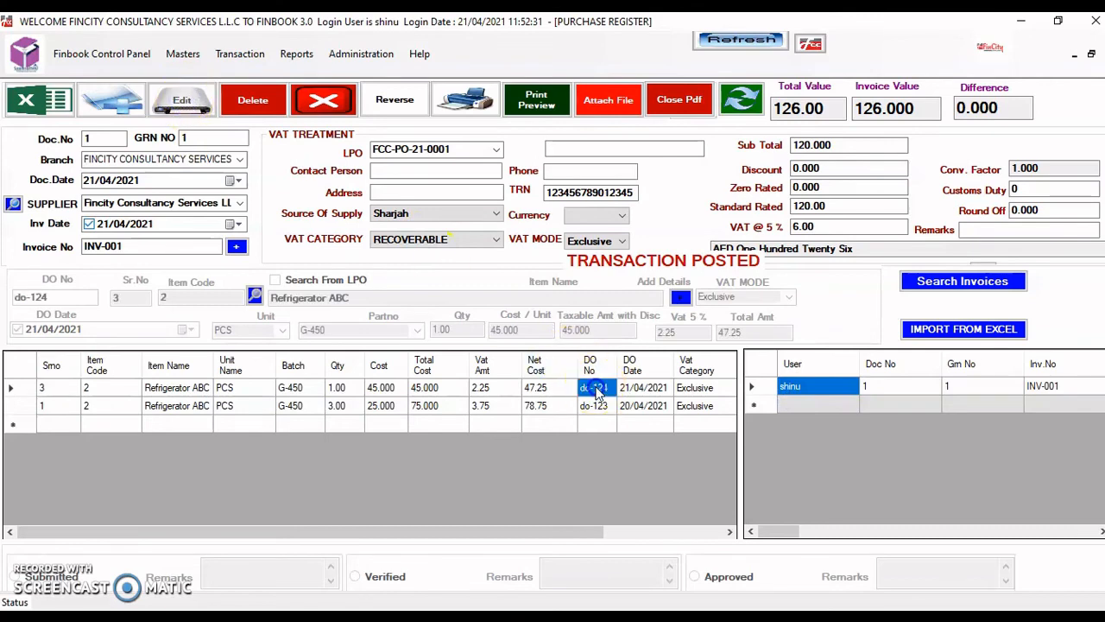
{"action": "left_click", "coordinate": [661, 335]}
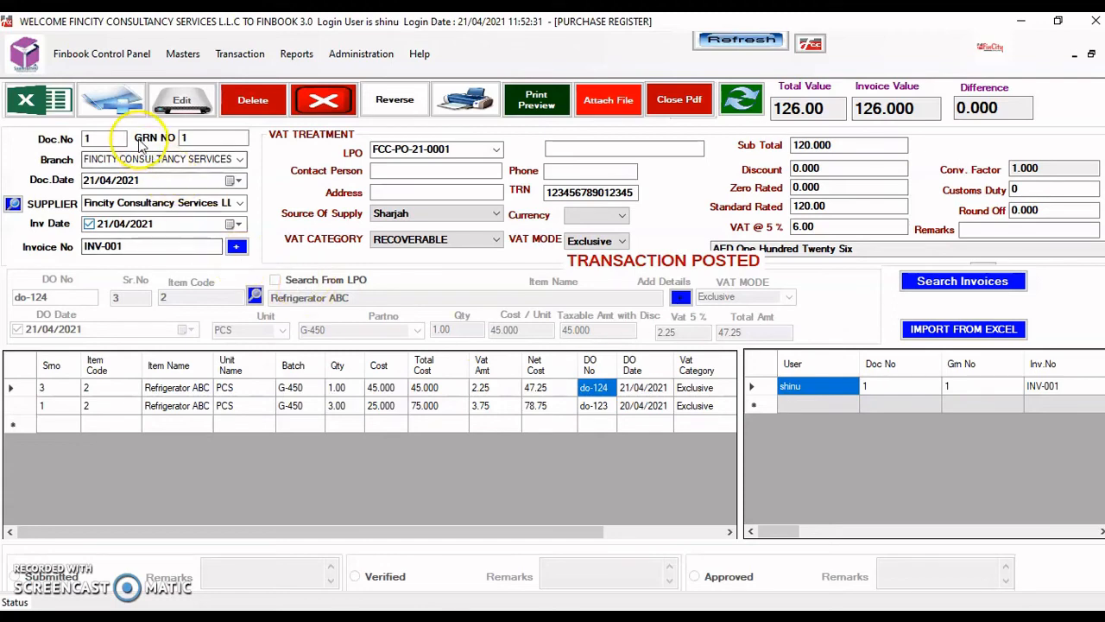
{"action": "left_click", "coordinate": [116, 111]}
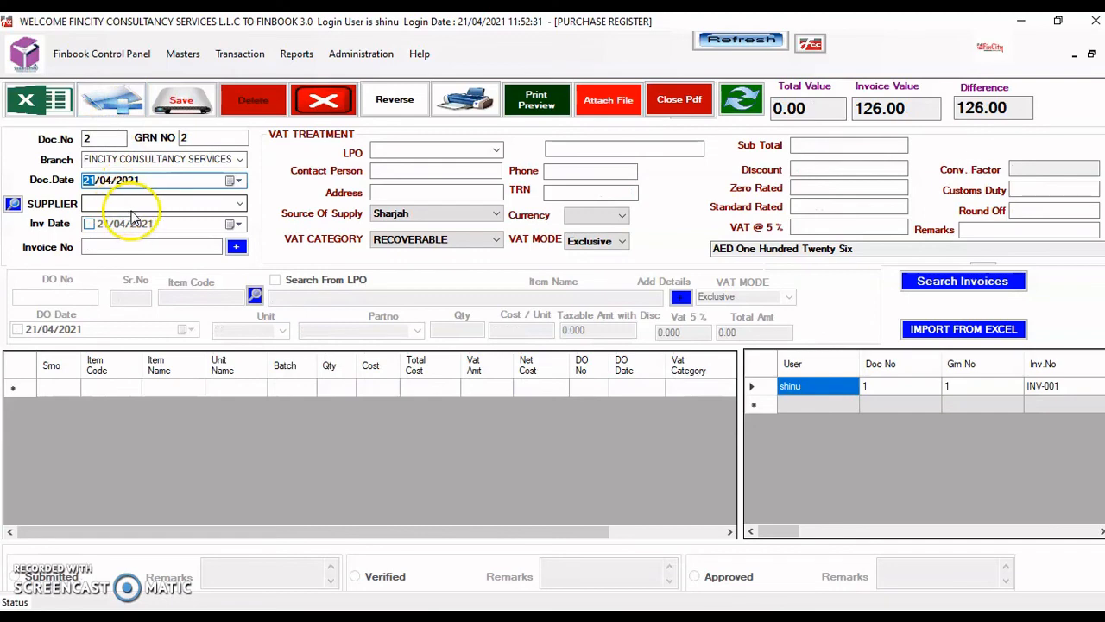
- Search the saved invoices and load posted invoice INV-001 dated 21/04/2021
{"action": "left_click", "coordinate": [94, 248]}
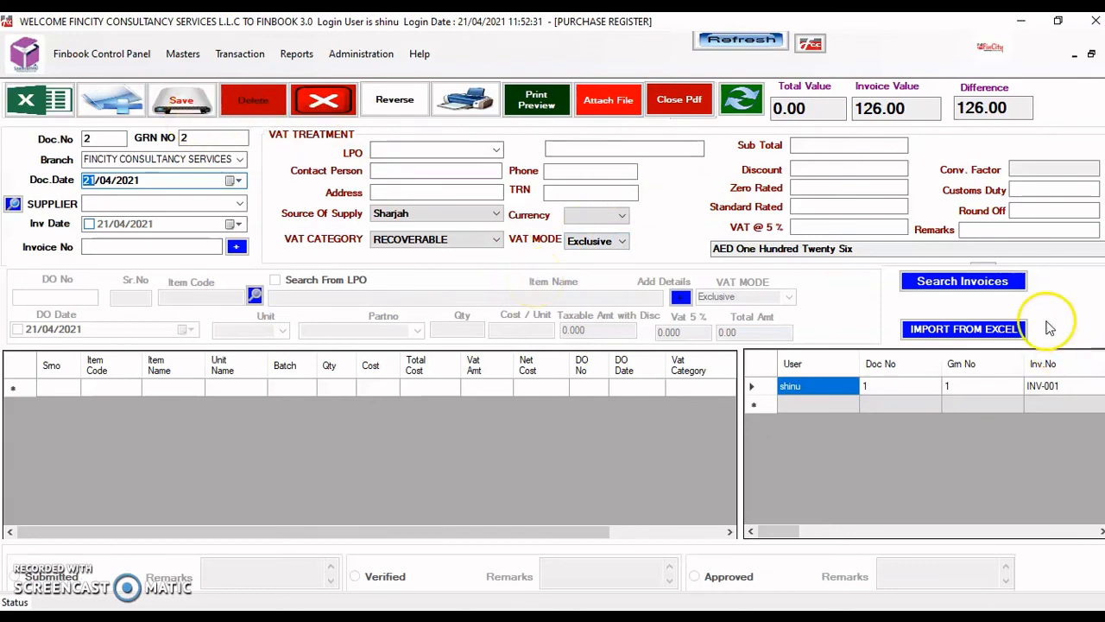
{"action": "left_click", "coordinate": [986, 288]}
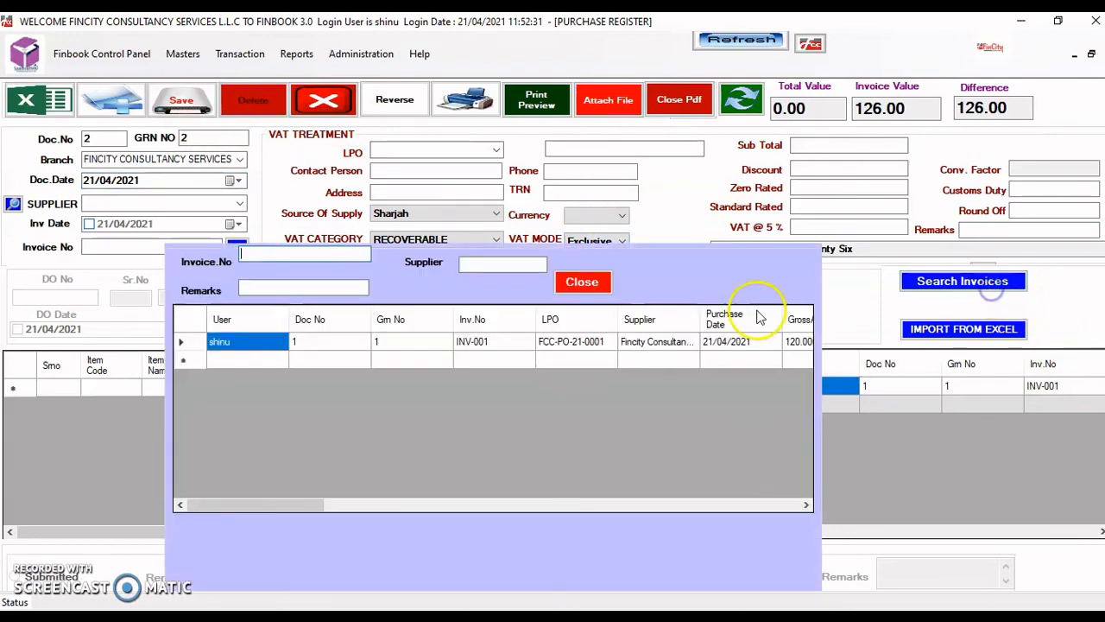
{"action": "double_click", "coordinate": [659, 342]}
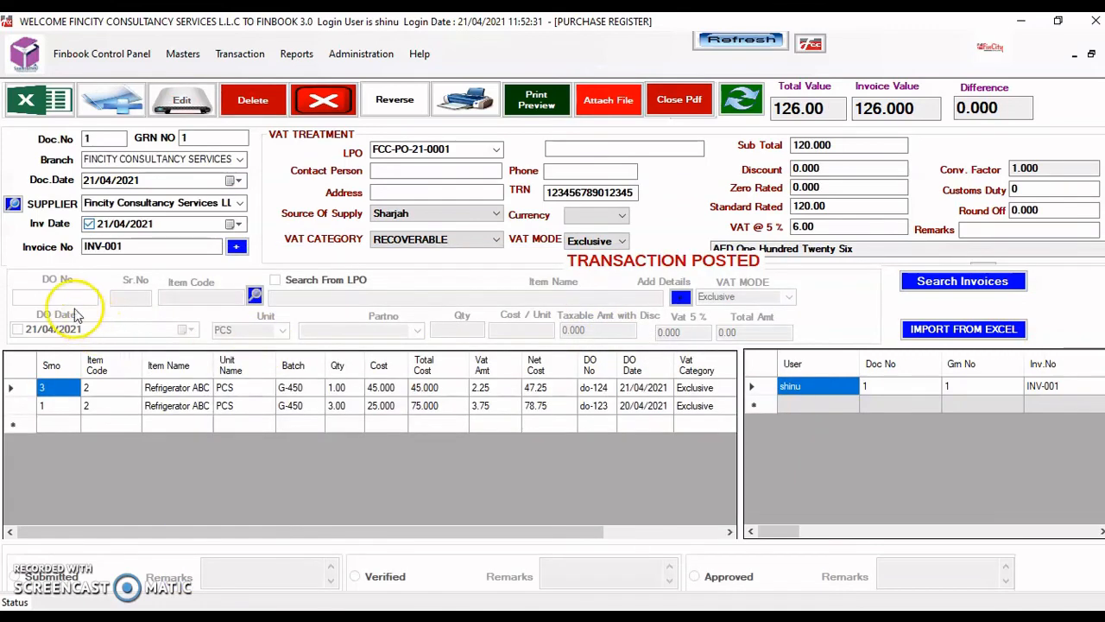
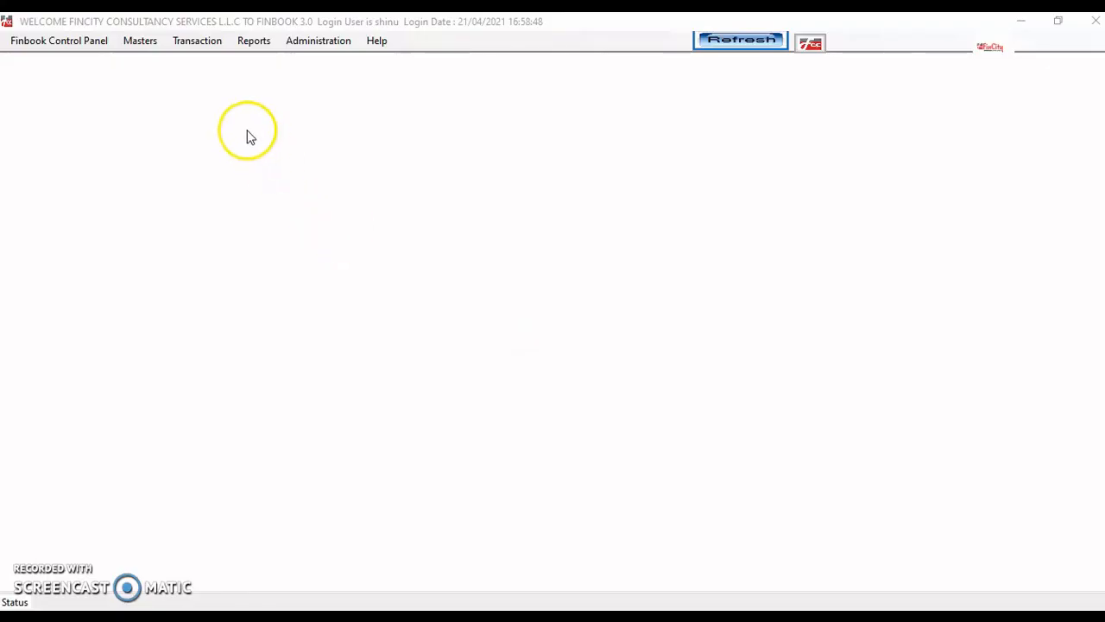
- Open the purchase Debit Note form and start new debit note ABT-DN-0001
{"action": "left_click", "coordinate": [197, 43]}
{"action": "left_click", "coordinate": [255, 77]}
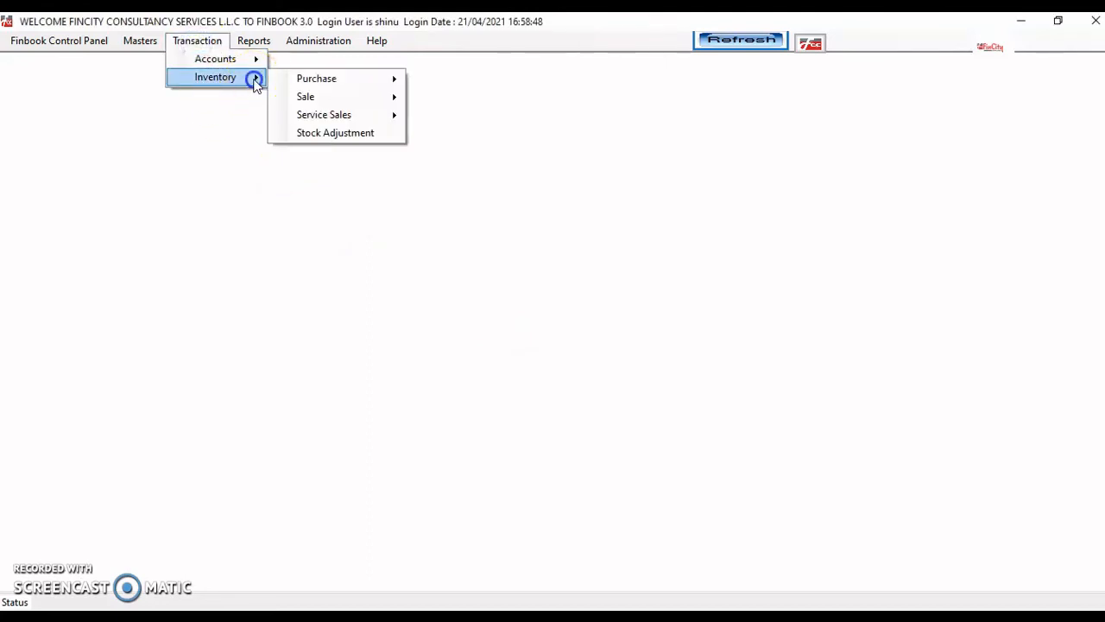
{"action": "left_click", "coordinate": [326, 79]}
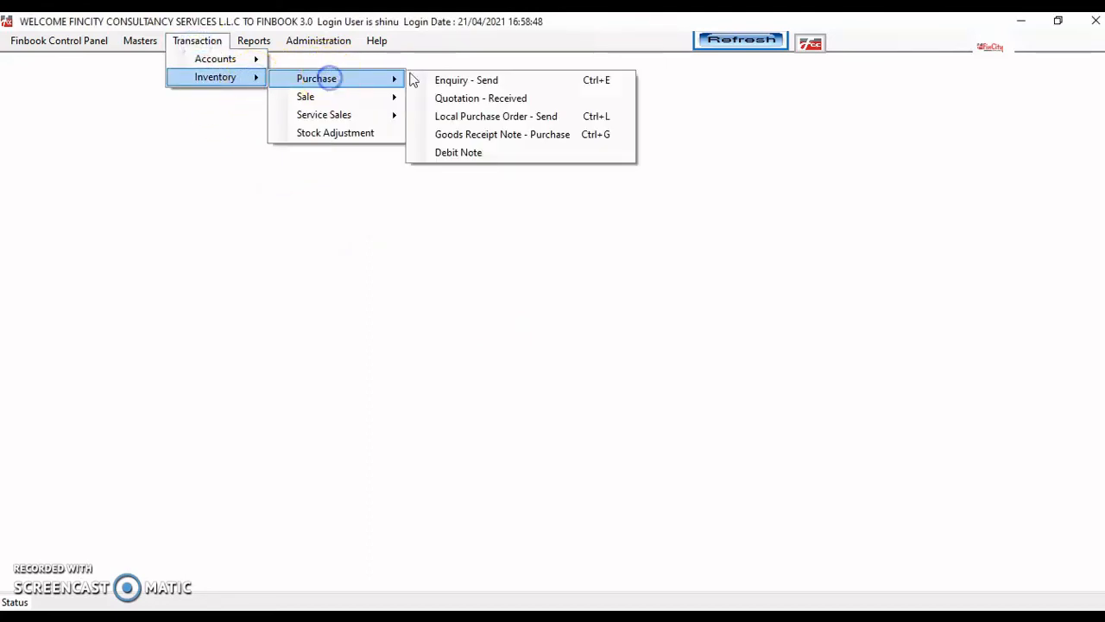
{"action": "left_click", "coordinate": [494, 153]}
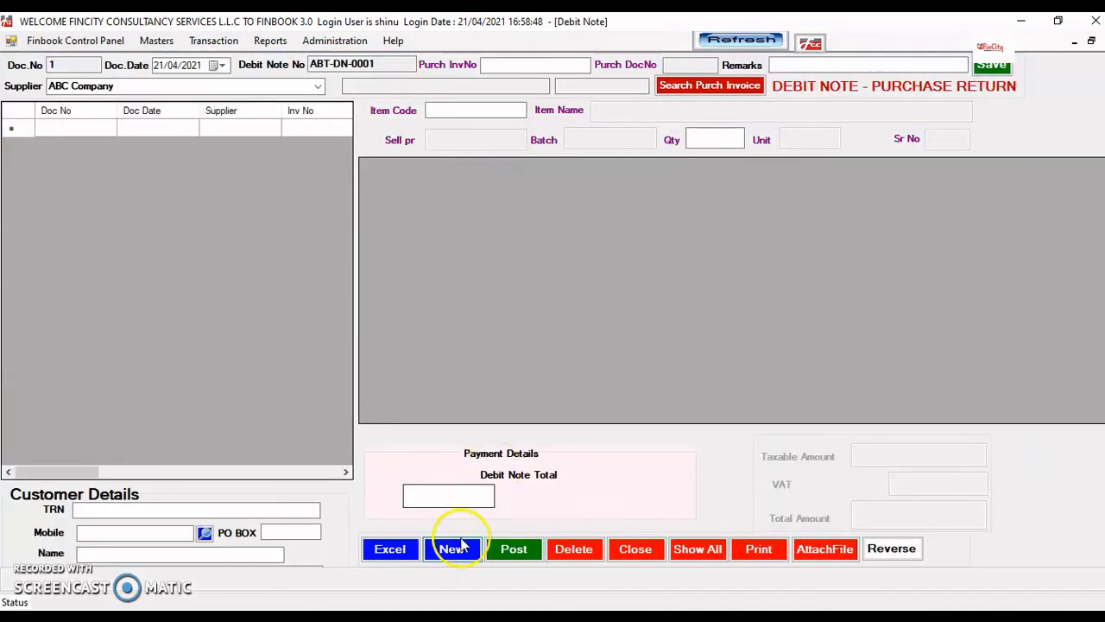
{"action": "left_click", "coordinate": [458, 557]}
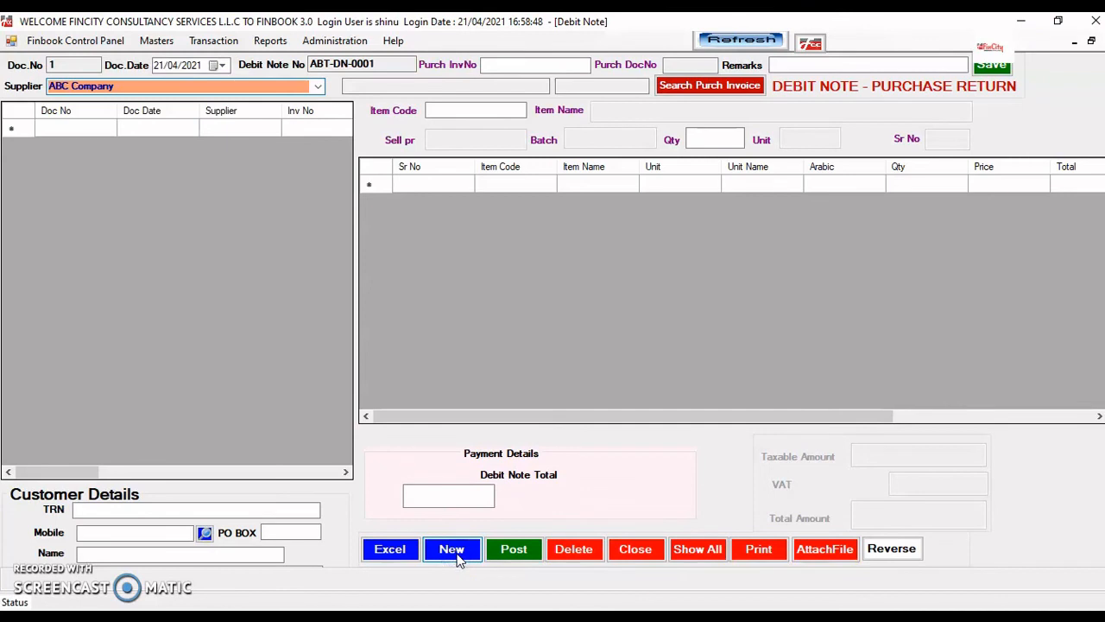
- Set the supplier to Fincity Consultancy Services LLC
{"action": "left_click", "coordinate": [319, 86]}
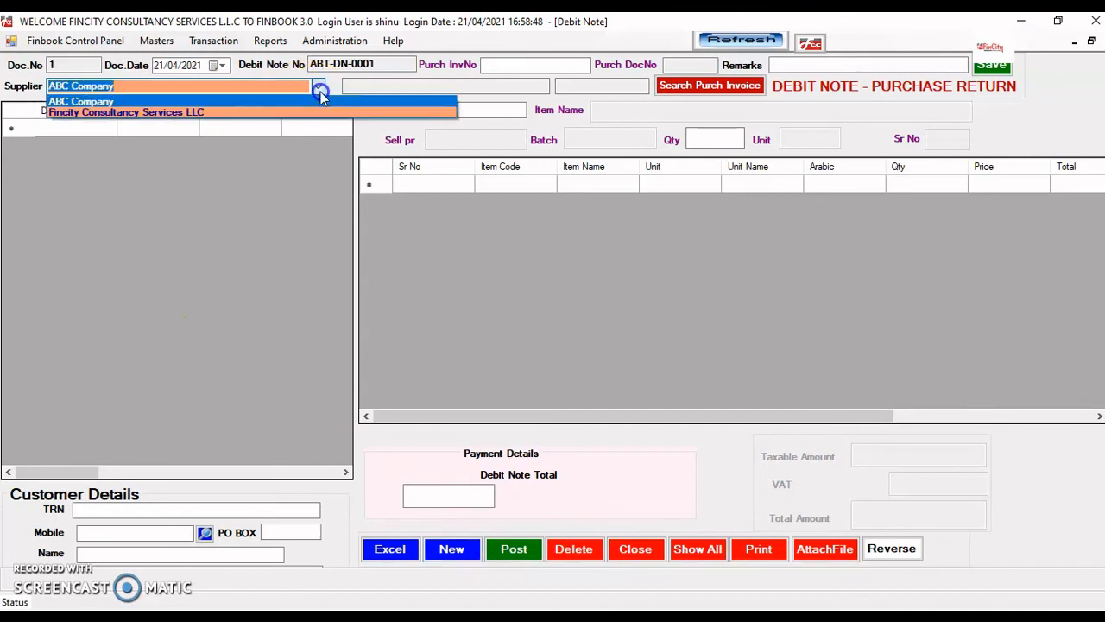
{"action": "left_click", "coordinate": [278, 113]}
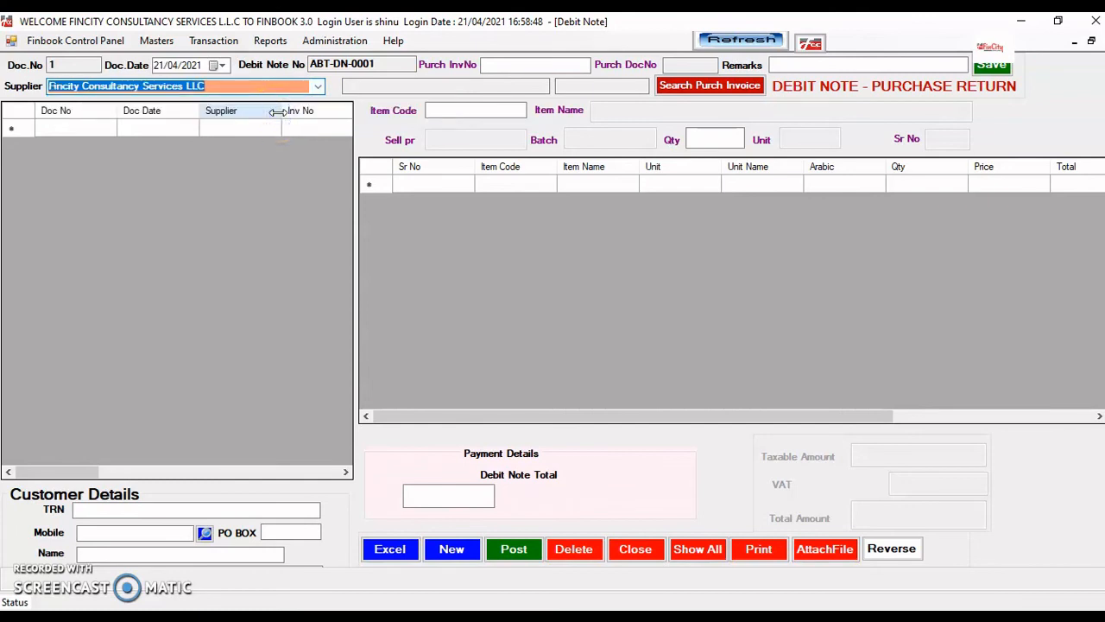
{"action": "key", "text": "Tab"}
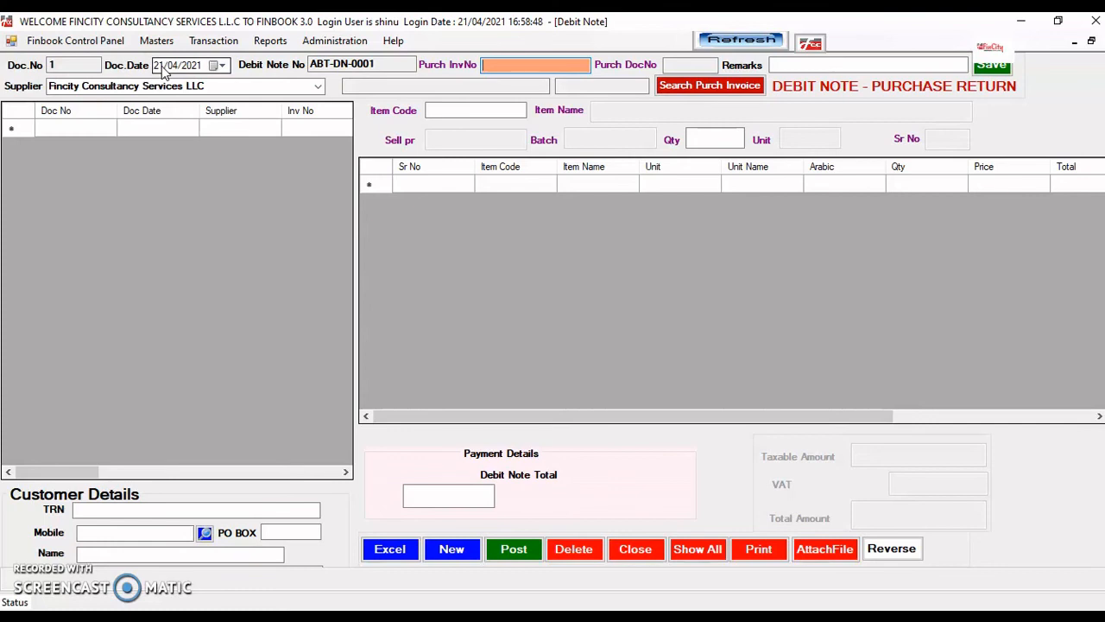
- Link the debit note to purchase invoice INV-001 from the invoice search
{"action": "left_click", "coordinate": [496, 63]}
{"action": "type", "text": "s"}
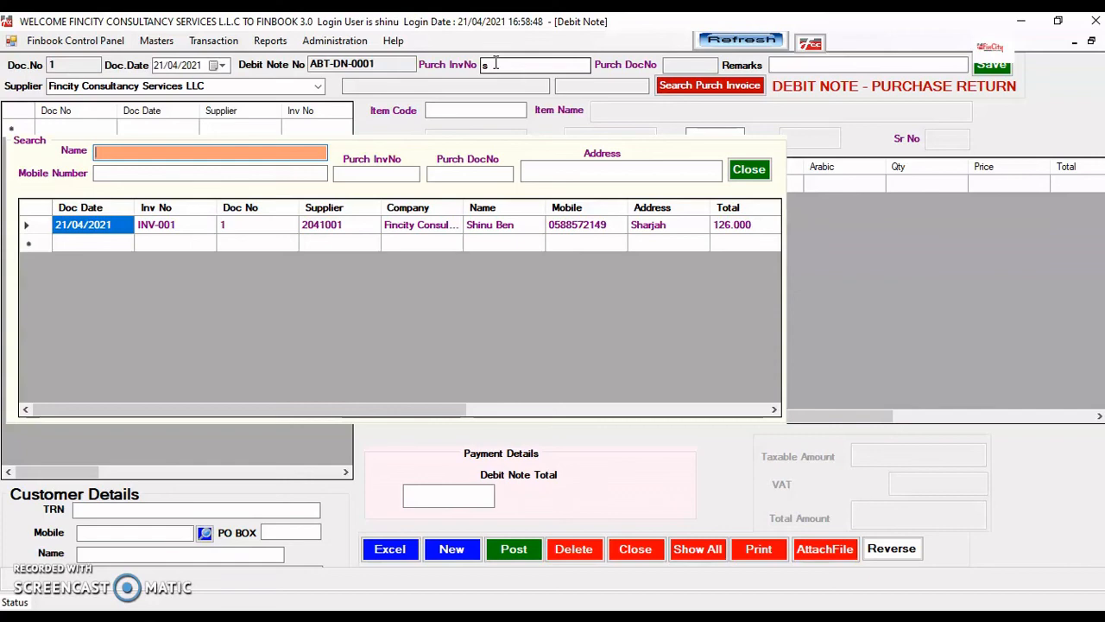
{"action": "left_click", "coordinate": [429, 228]}
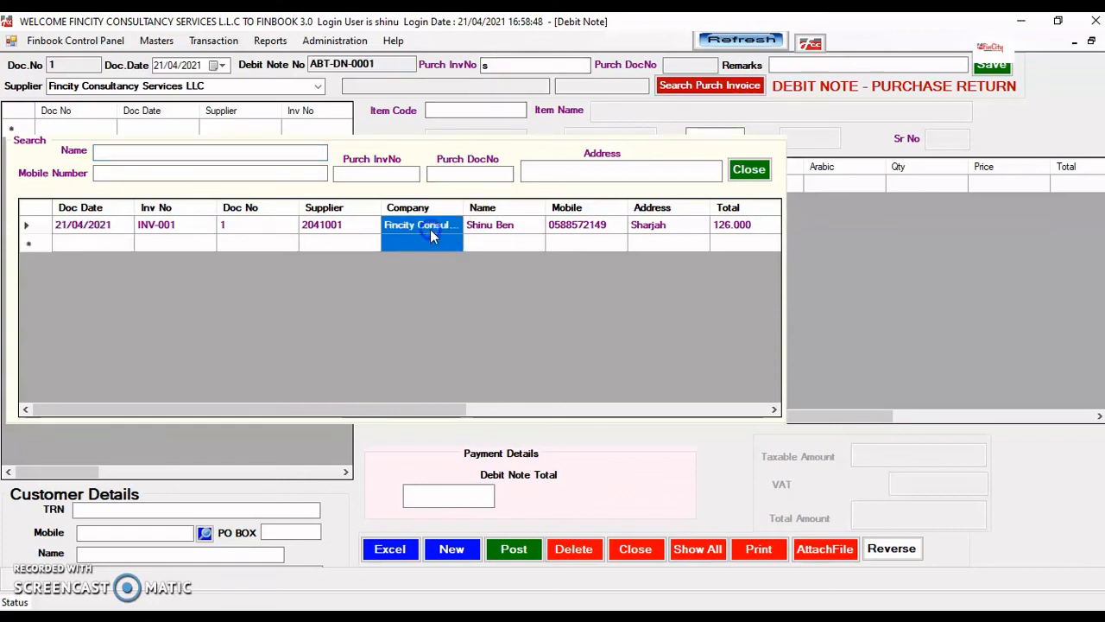
{"action": "double_click", "coordinate": [429, 228]}
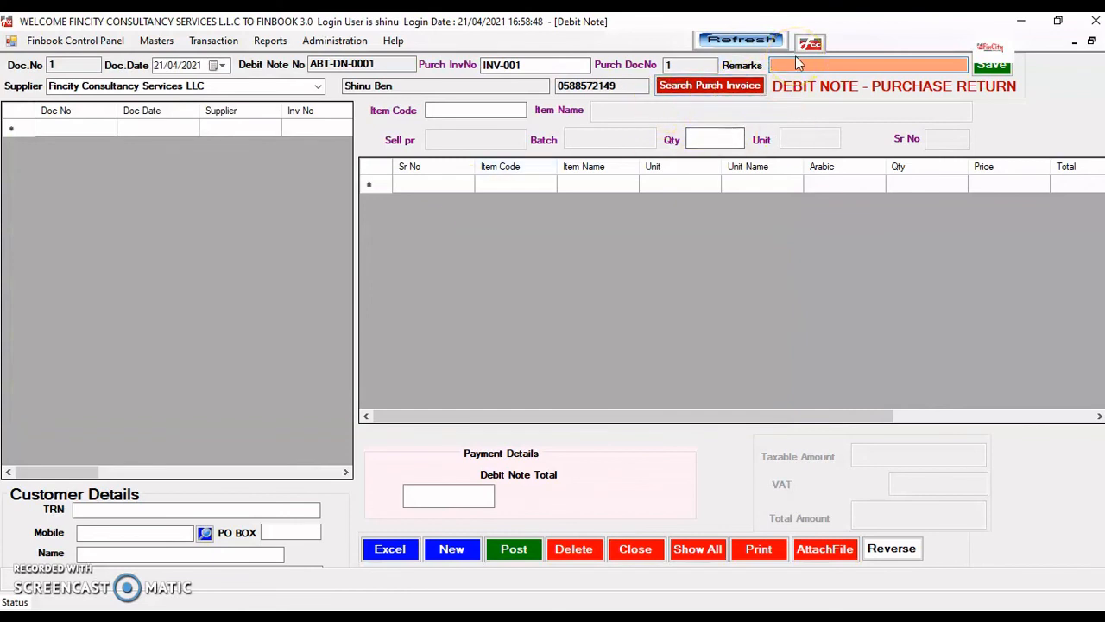
- Enter the remark 'general remarks' and save the debit note
{"action": "type", "text": "general remaros"}
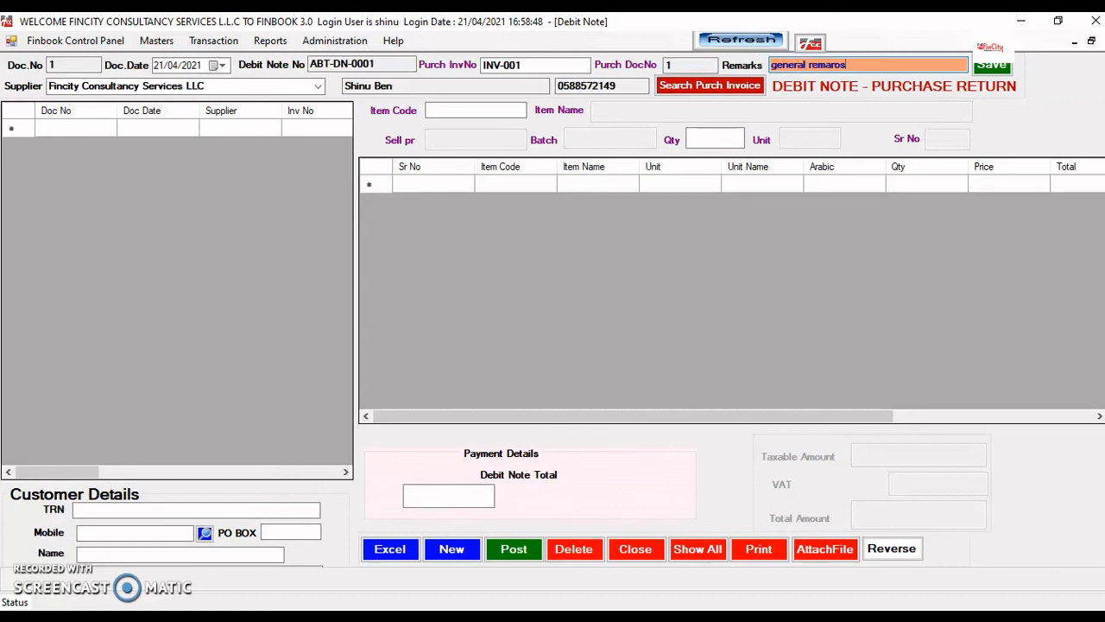
{"action": "key", "text": "BackSpace"}
{"action": "key", "text": "BackSpace"}
{"action": "type", "text": "ks"}
{"action": "key", "text": "Return"}
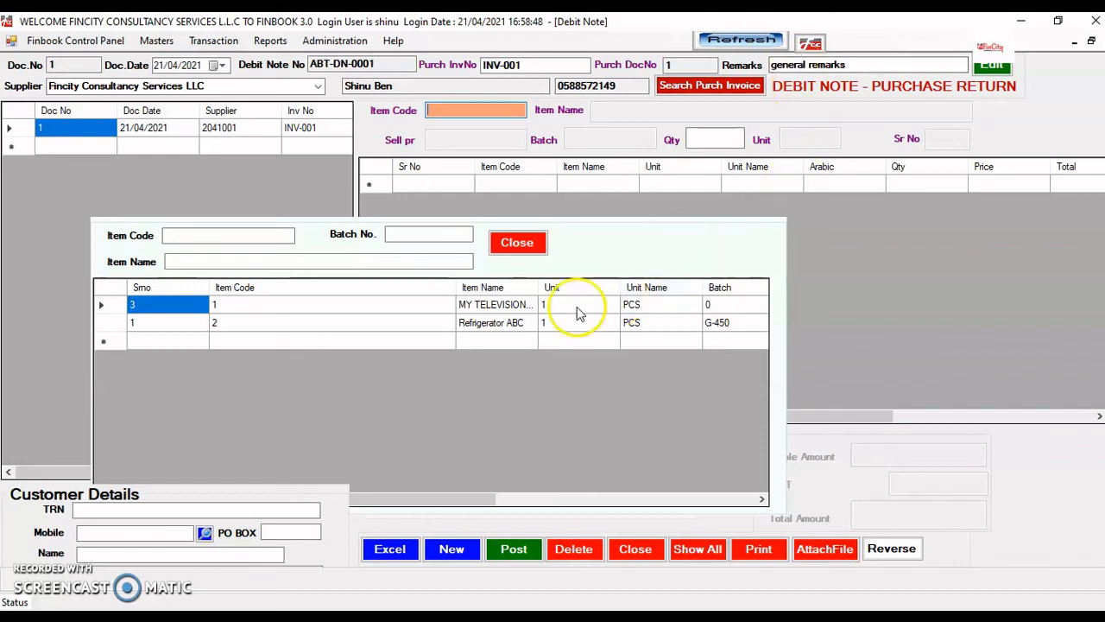
- Return one Refrigerator ABC at 25.000, fill the 26.25 total, and save, opening blank ABT-DN-0002
{"action": "double_click", "coordinate": [537, 323]}
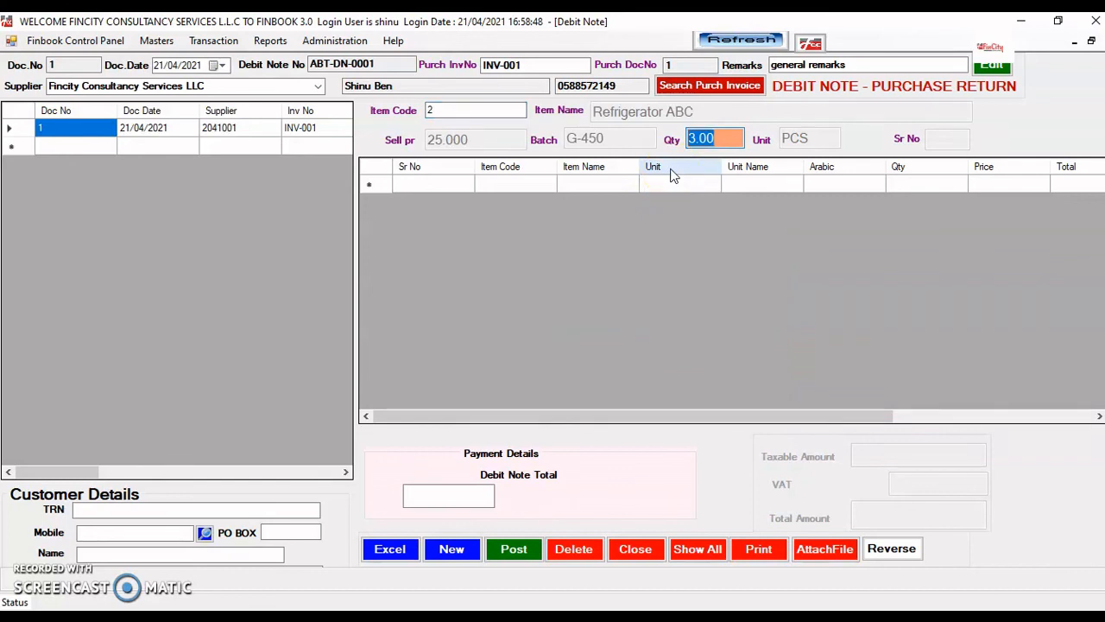
{"action": "type", "text": "1"}
{"action": "key", "text": "Return"}
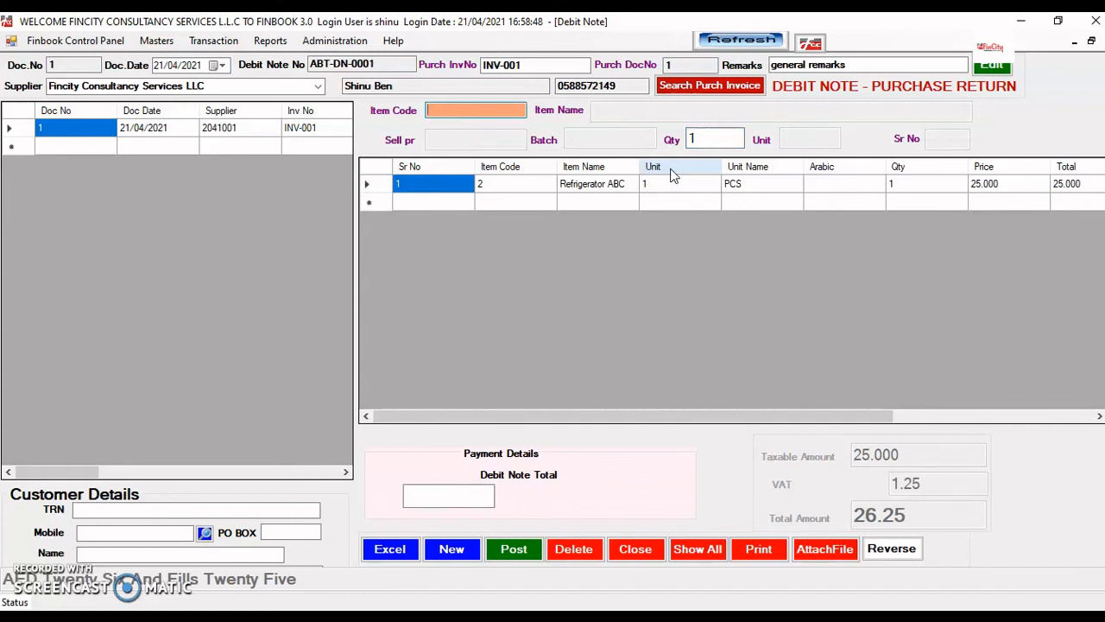
{"action": "key", "text": "Return"}
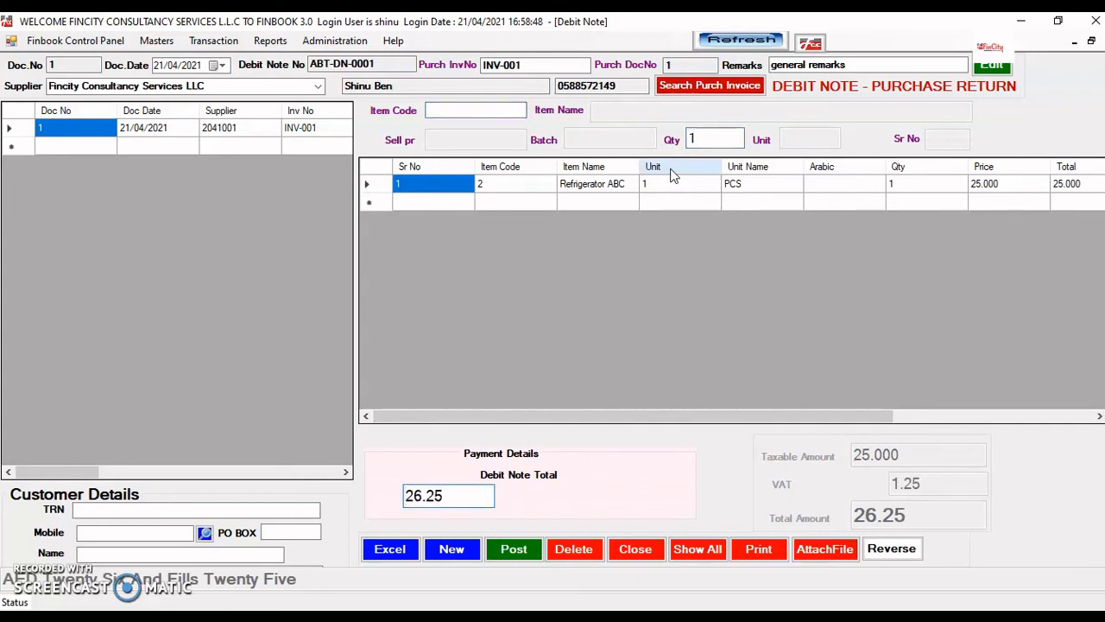
{"action": "key", "text": "Return"}
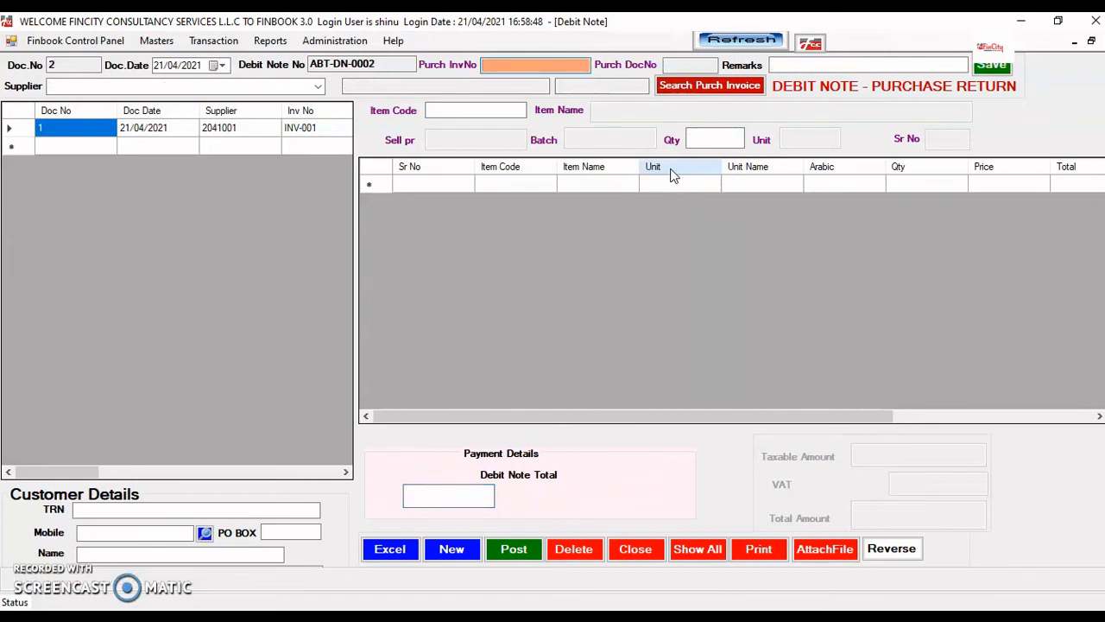
- Load debit note Doc No 1 (ABT-DN-0001) from the saved list
{"action": "double_click", "coordinate": [228, 129]}
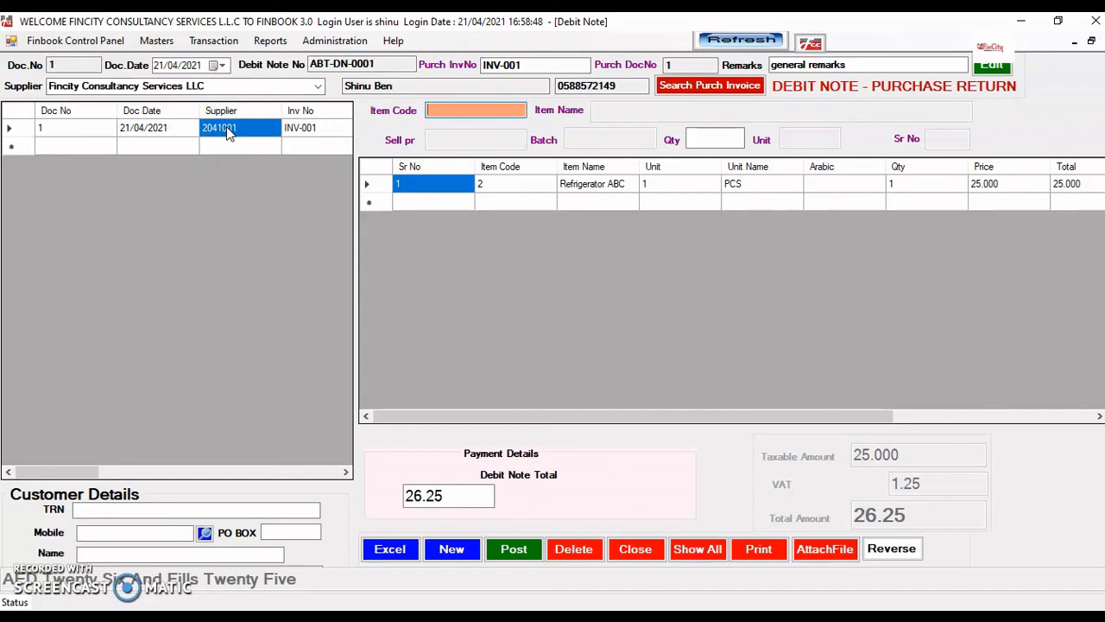
- Post debit note ABT-DN-0001 and reload it to show its posted status
{"action": "left_click", "coordinate": [516, 553]}
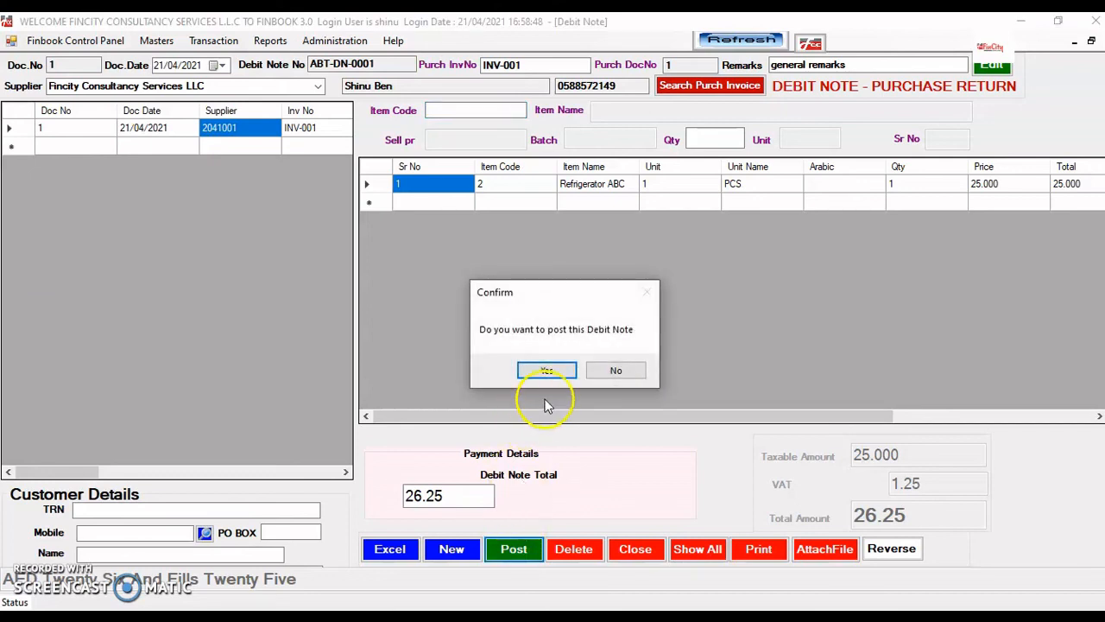
{"action": "left_click", "coordinate": [548, 371]}
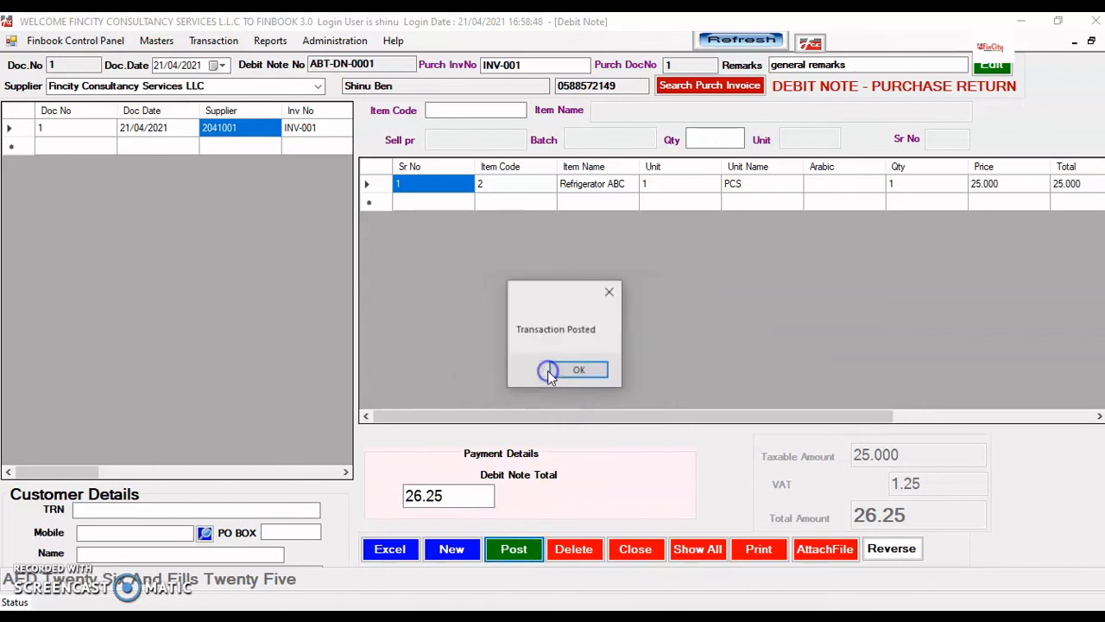
{"action": "left_click", "coordinate": [563, 371]}
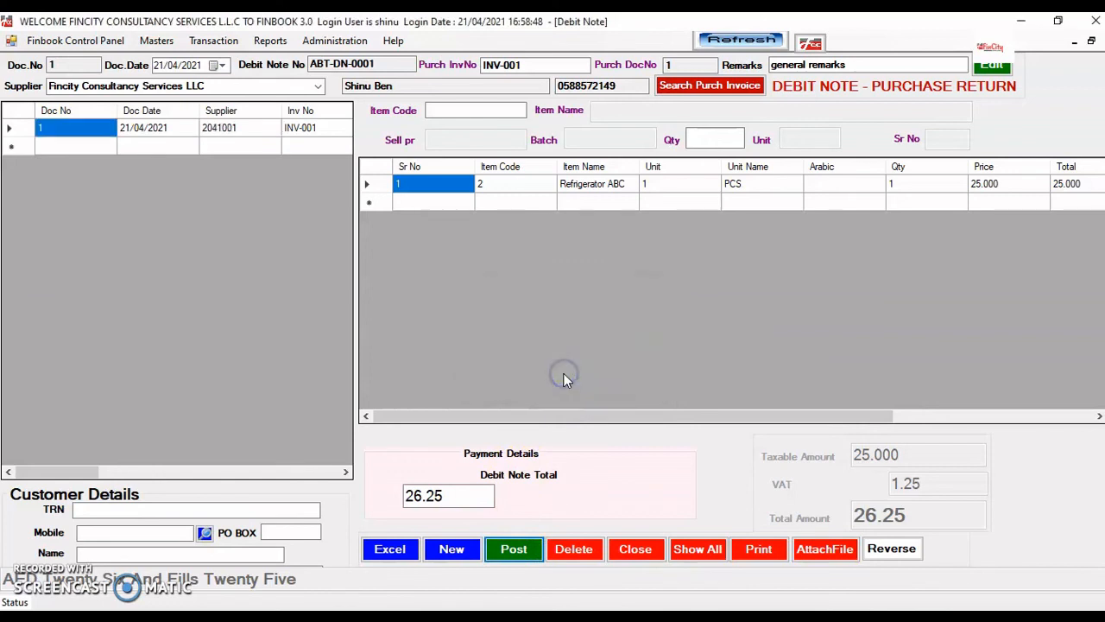
{"action": "left_click", "coordinate": [297, 129]}
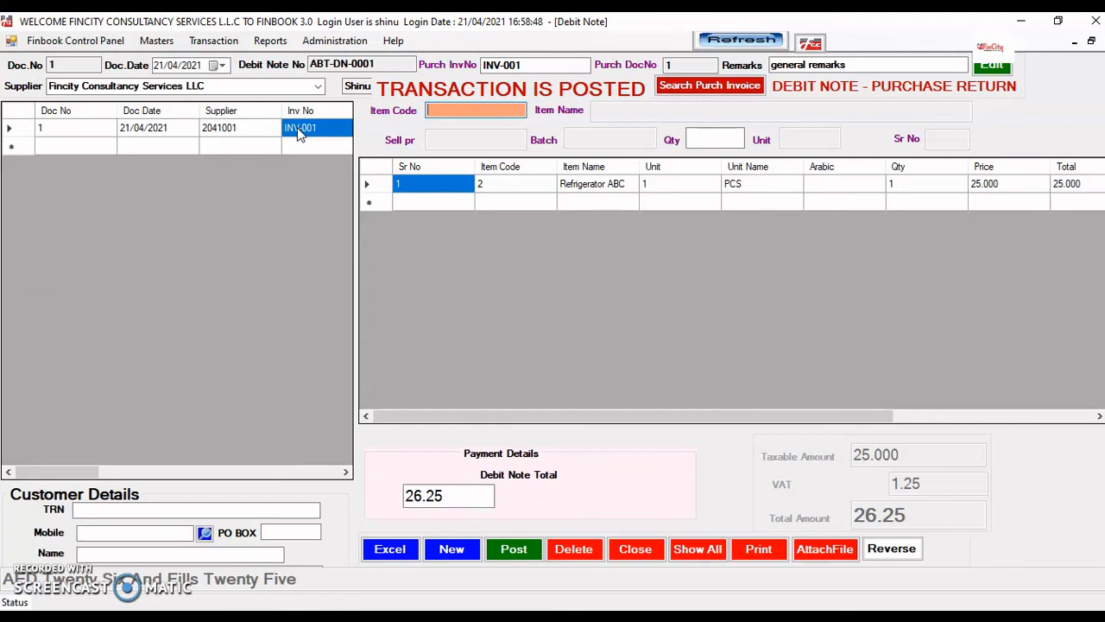
{"action": "left_click", "coordinate": [860, 337]}
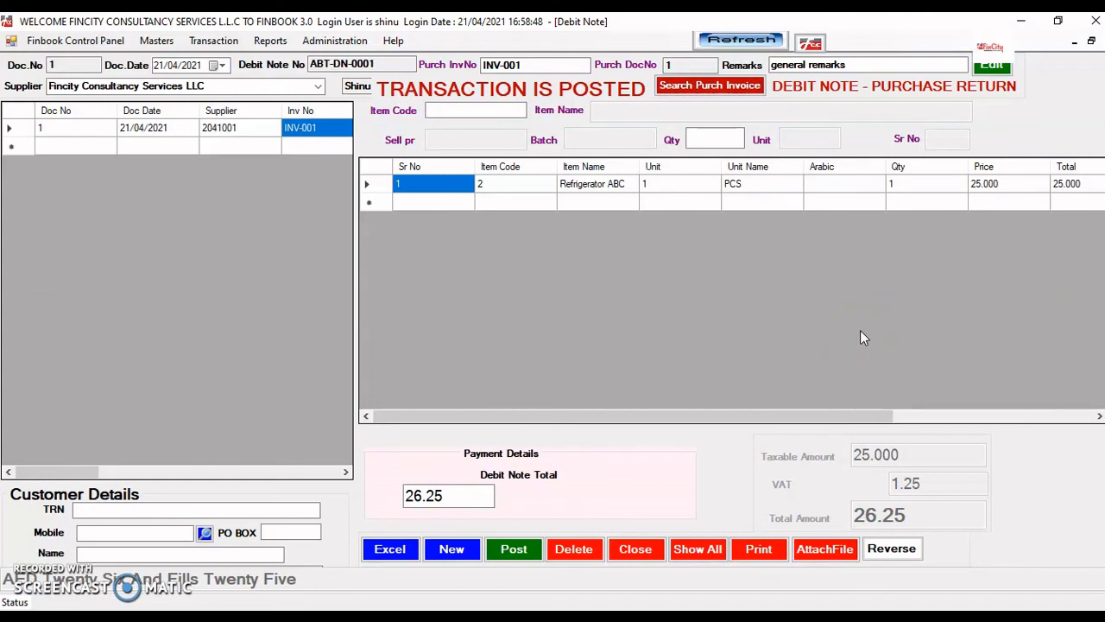
{"action": "left_click", "coordinate": [833, 557]}
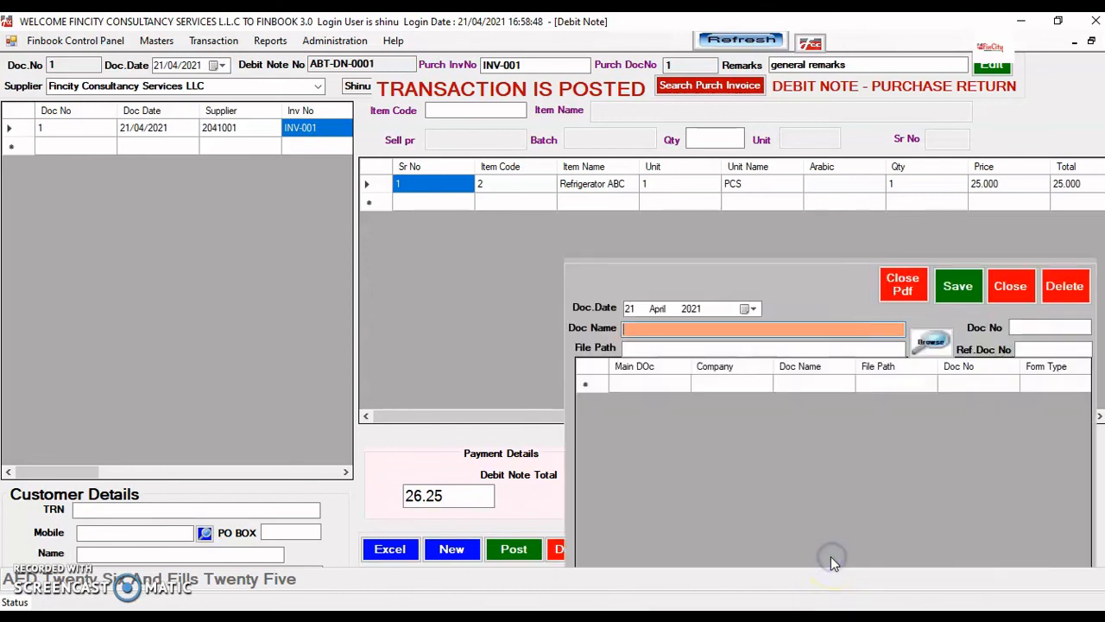
{"action": "left_click", "coordinate": [929, 344]}
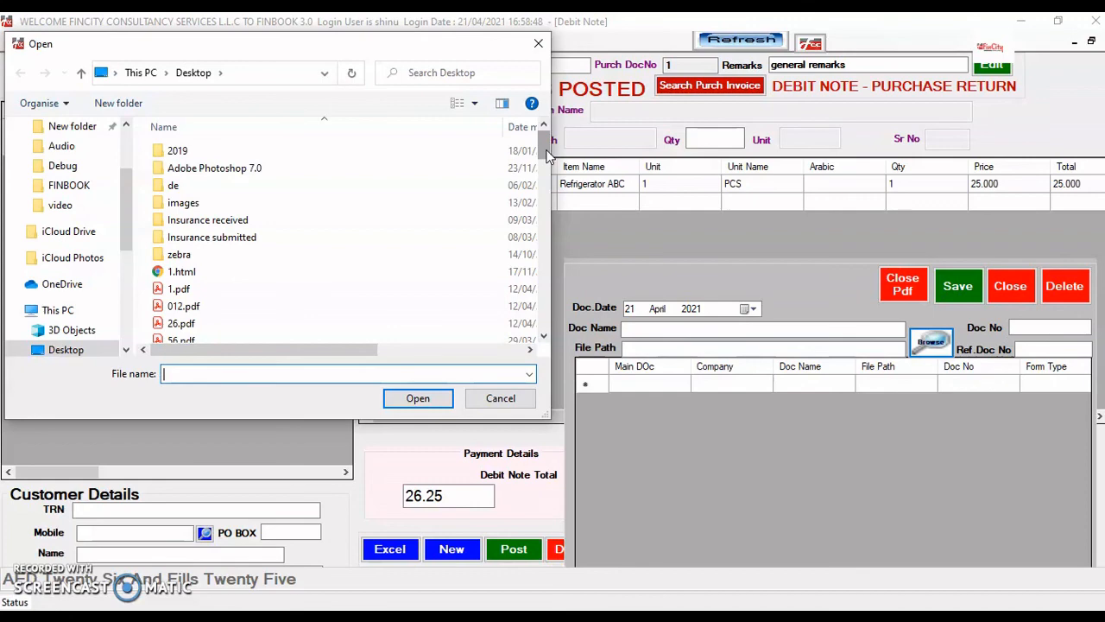
{"action": "left_click_drag", "start_coordinate": [545, 153], "coordinate": [523, 165]}
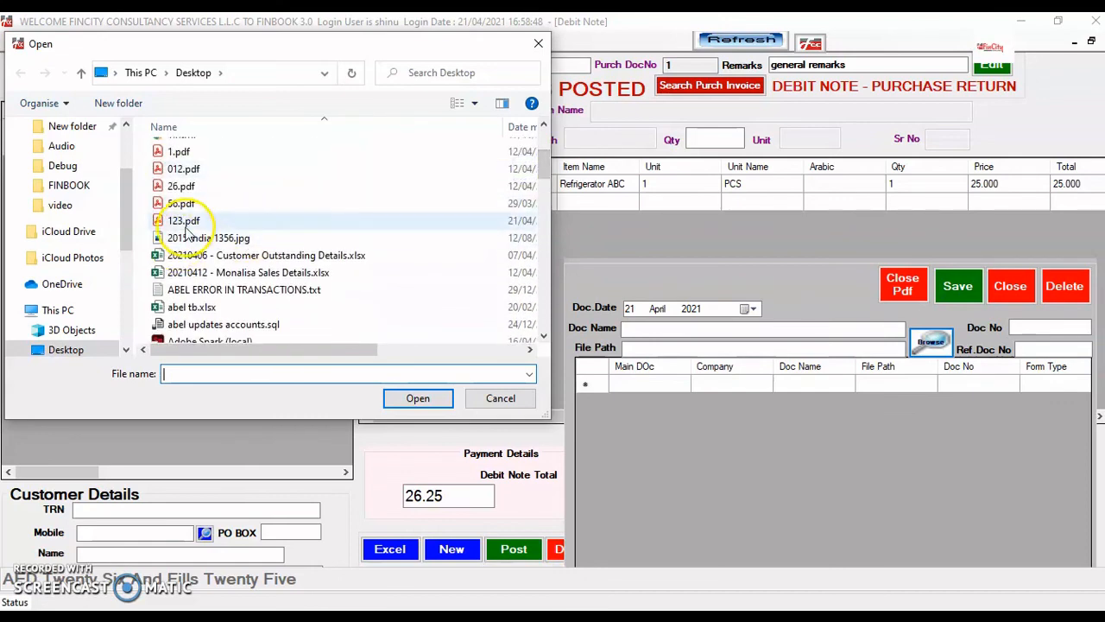
{"action": "left_click_drag", "start_coordinate": [546, 164], "coordinate": [546, 281]}
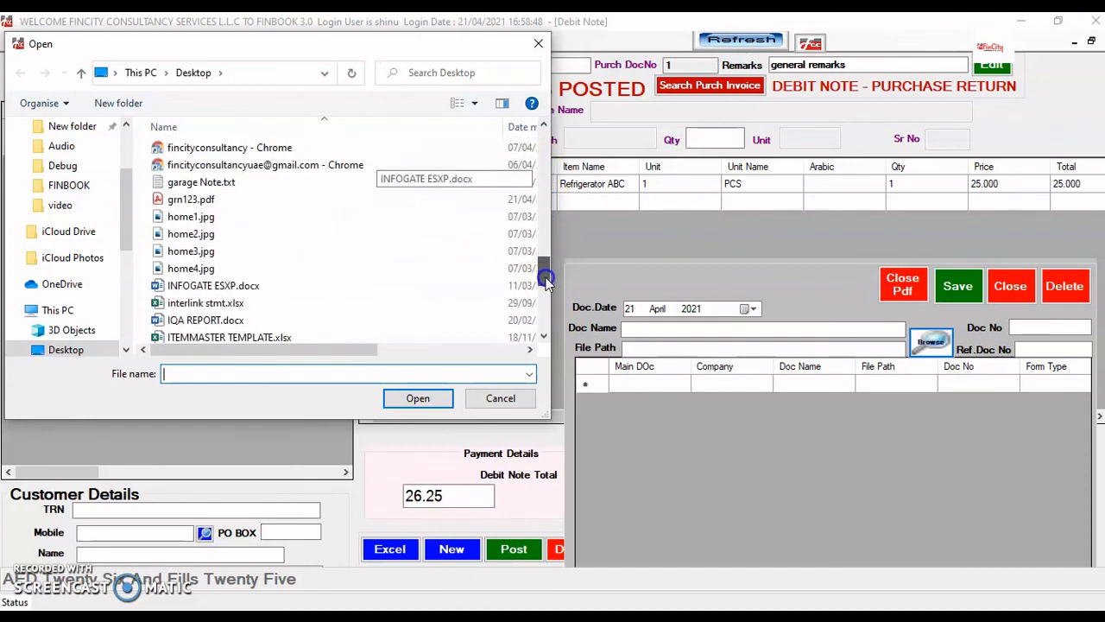
{"action": "double_click", "coordinate": [189, 200]}
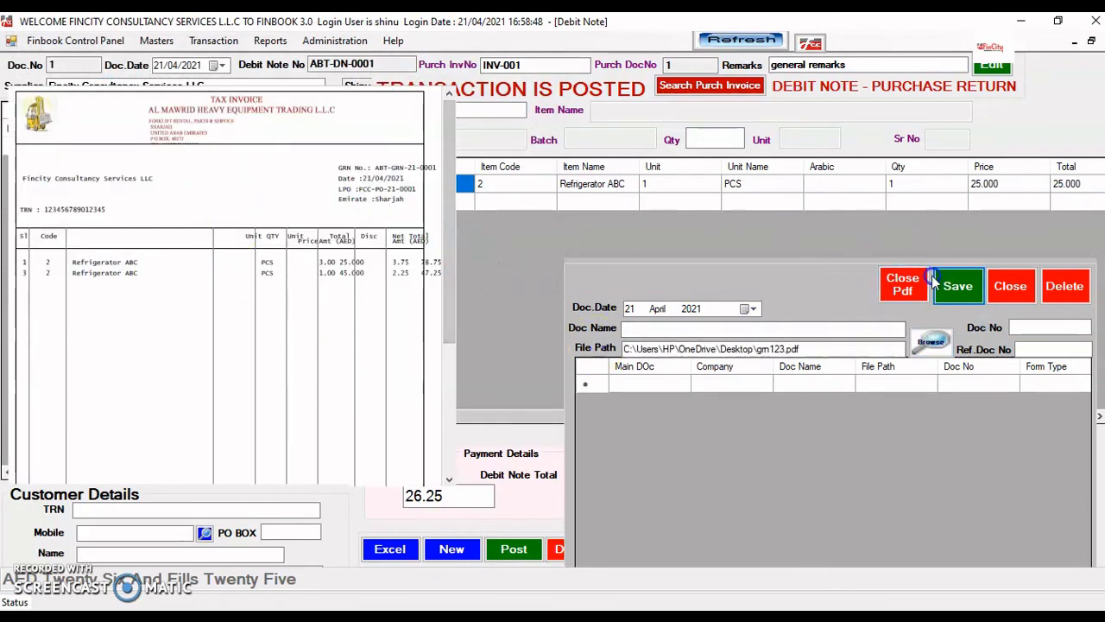
{"action": "left_click", "coordinate": [1012, 287]}
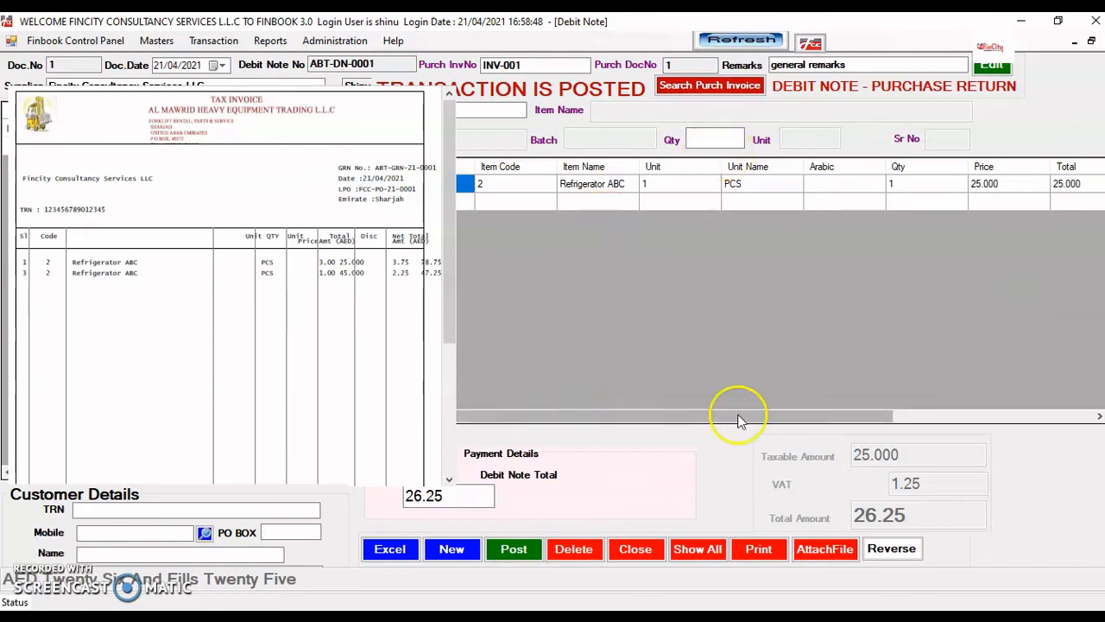
{"action": "left_click", "coordinate": [822, 550]}
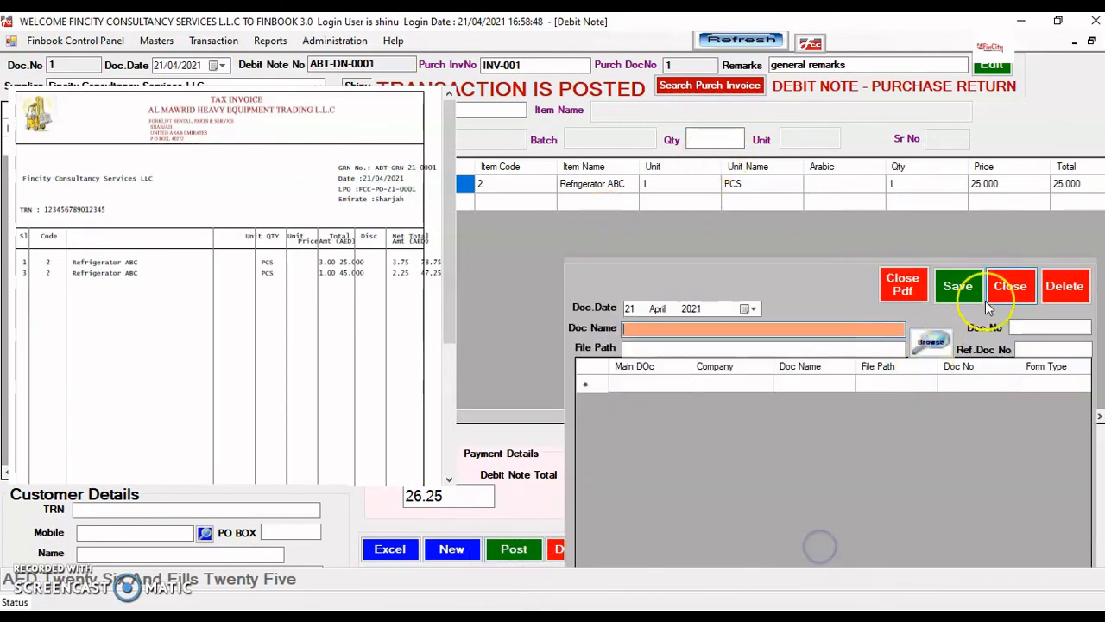
{"action": "left_click", "coordinate": [902, 284]}
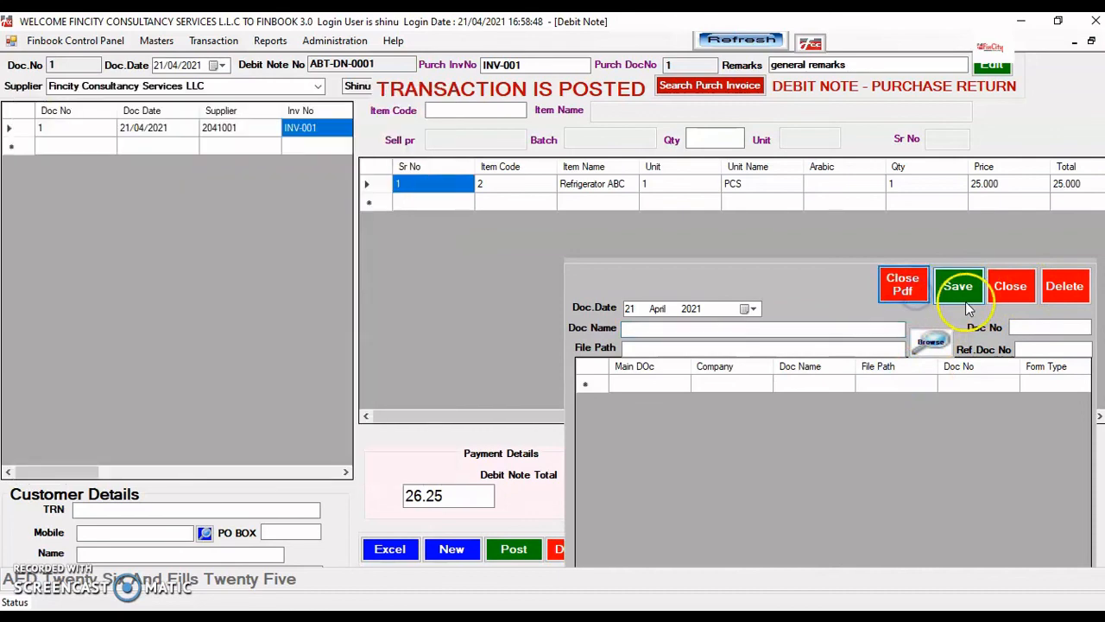
{"action": "left_click", "coordinate": [1012, 287]}
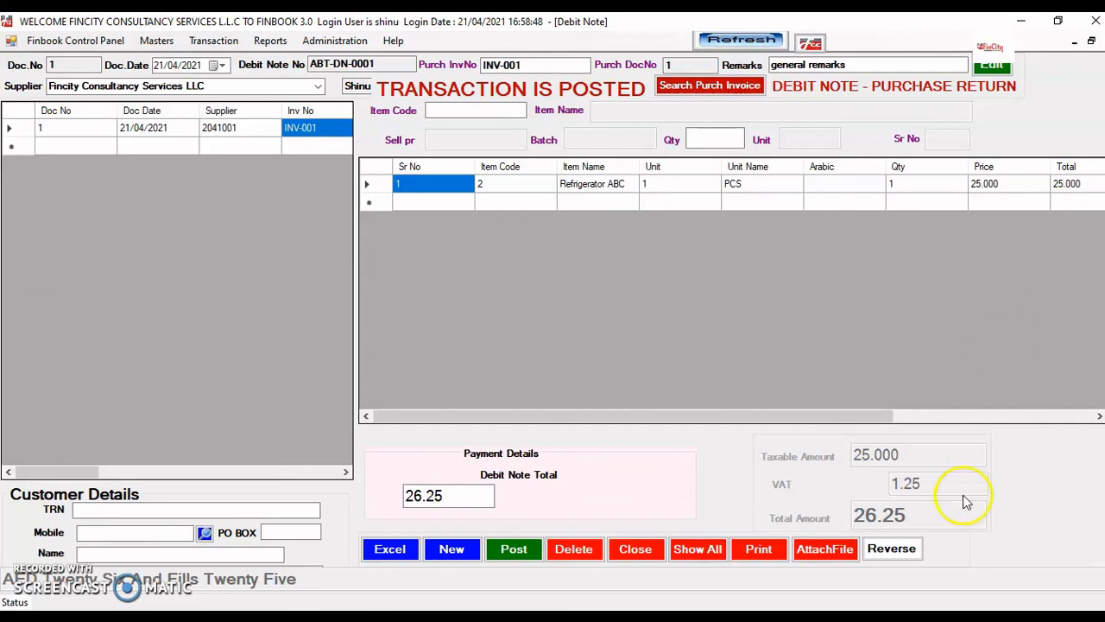
- Reverse the posting of ABT-DN-0001 and reload it from the list
{"action": "left_click", "coordinate": [897, 555]}
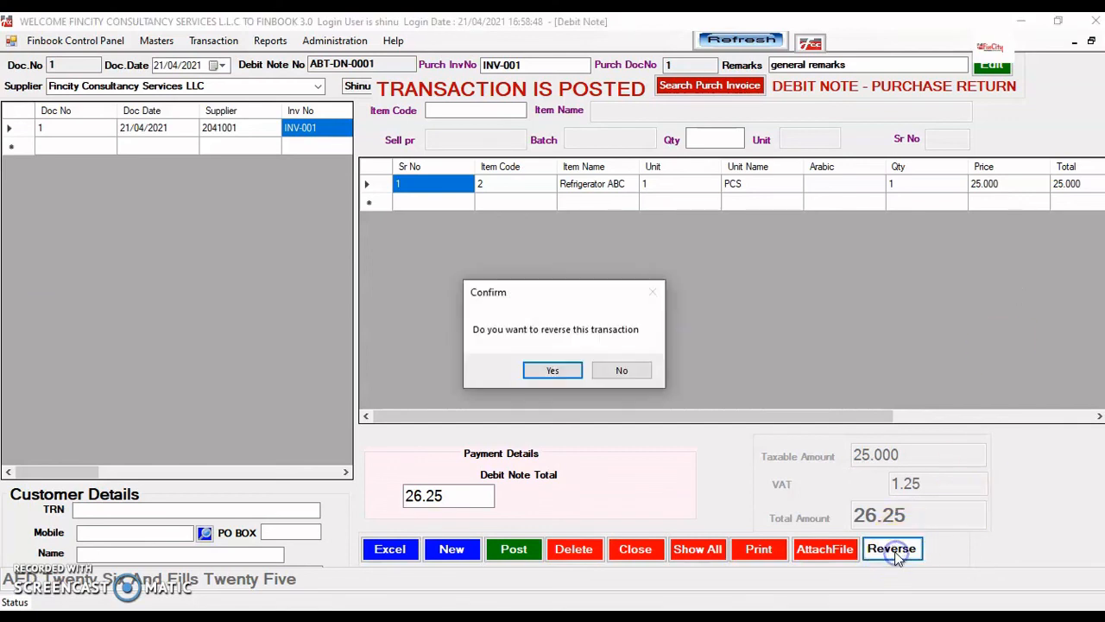
{"action": "left_click", "coordinate": [553, 371]}
{"action": "left_click", "coordinate": [577, 370]}
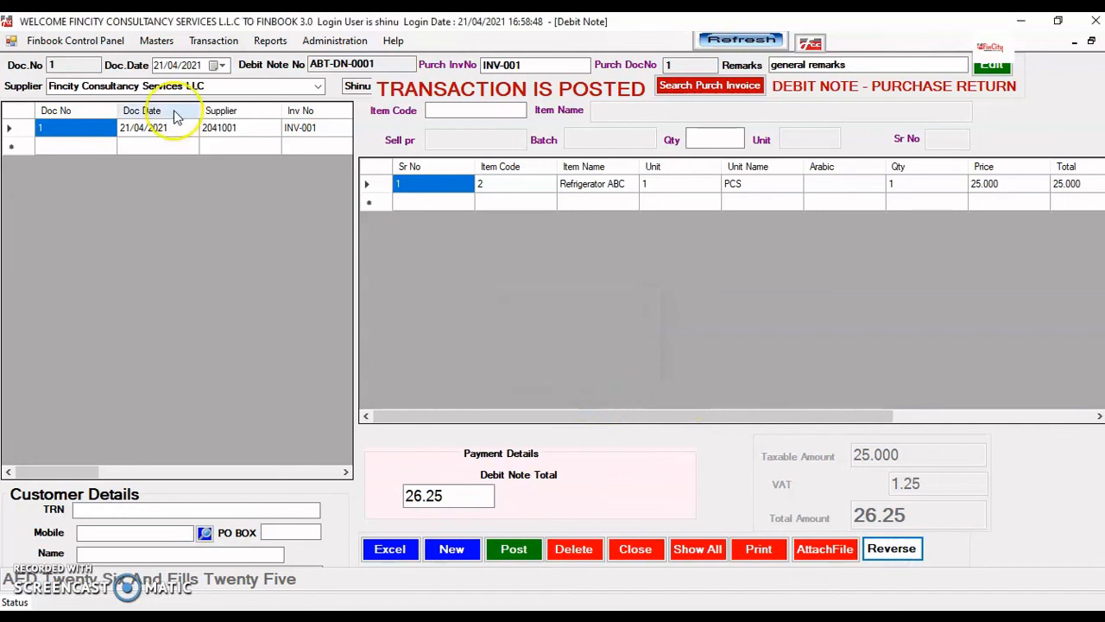
{"action": "left_click", "coordinate": [211, 129]}
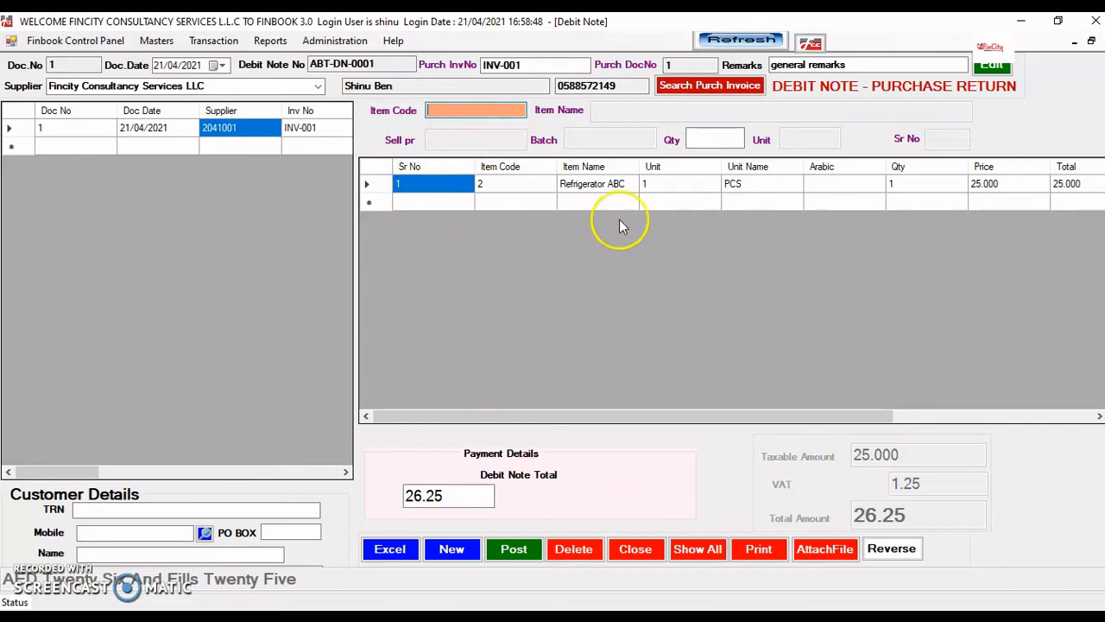
- Change the Refrigerator ABC quantity to 2, giving a 52.50 total, and save
{"action": "left_click", "coordinate": [587, 191]}
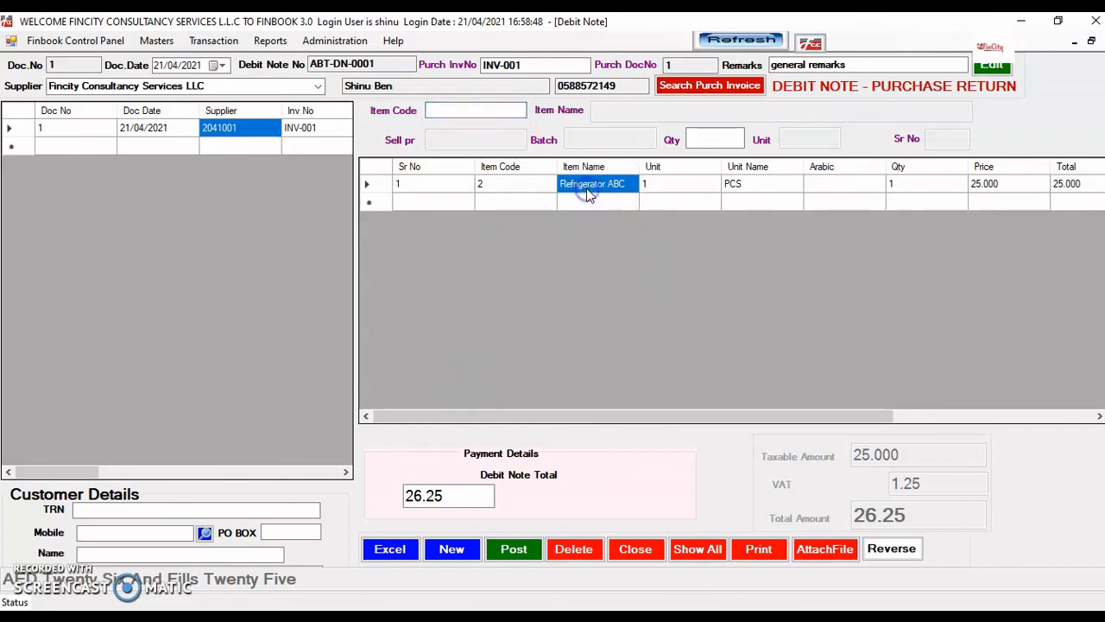
{"action": "double_click", "coordinate": [588, 192]}
{"action": "left_click", "coordinate": [713, 152]}
{"action": "type", "text": "2"}
{"action": "key", "text": "Return"}
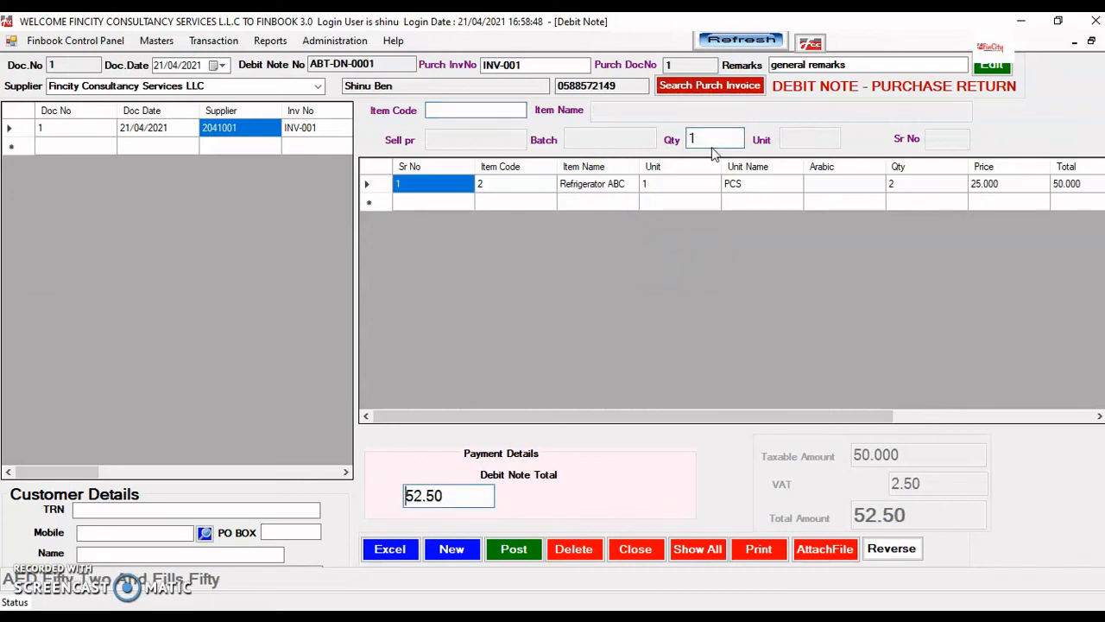
{"action": "key", "text": "Return"}
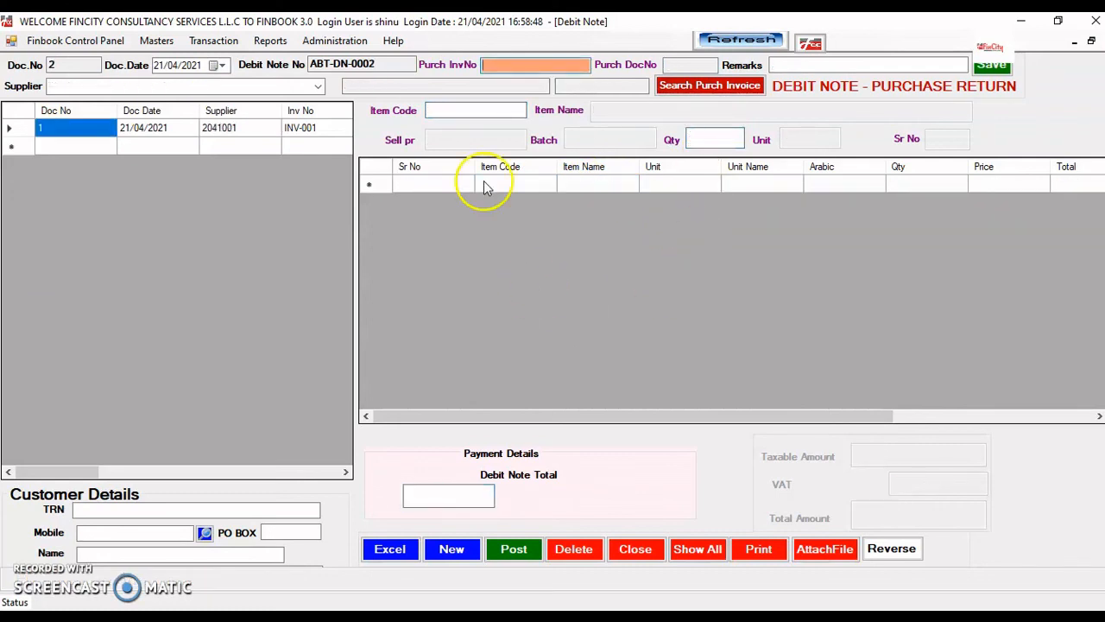
- Reload debit note ABT-DN-0001 for INV-001 and post it again
{"action": "left_click", "coordinate": [311, 129]}
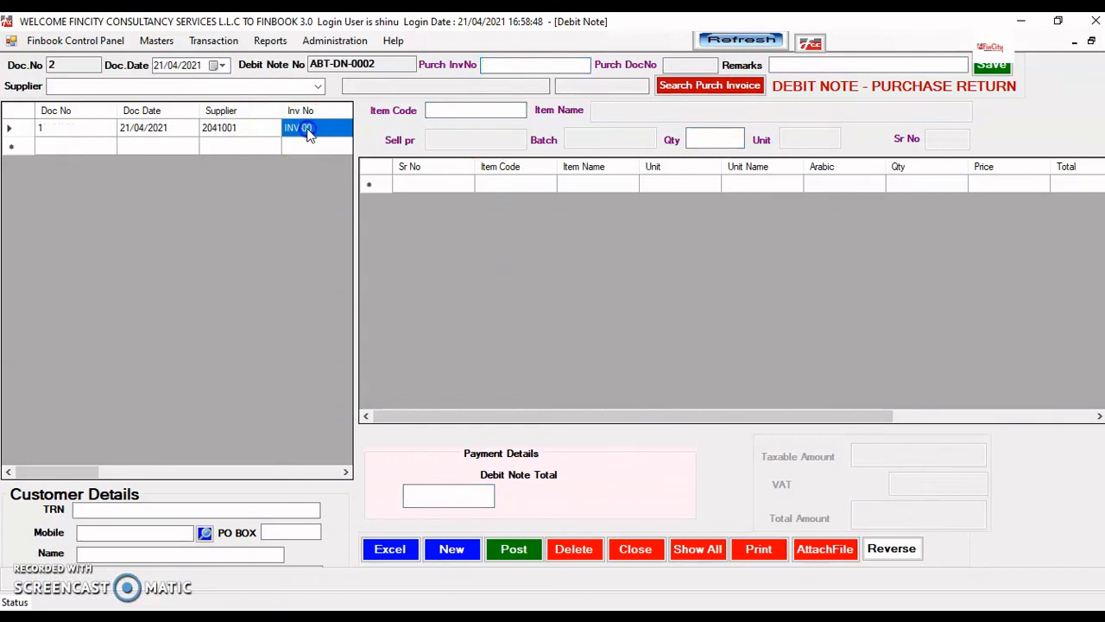
{"action": "left_click", "coordinate": [513, 549]}
{"action": "left_click", "coordinate": [549, 373]}
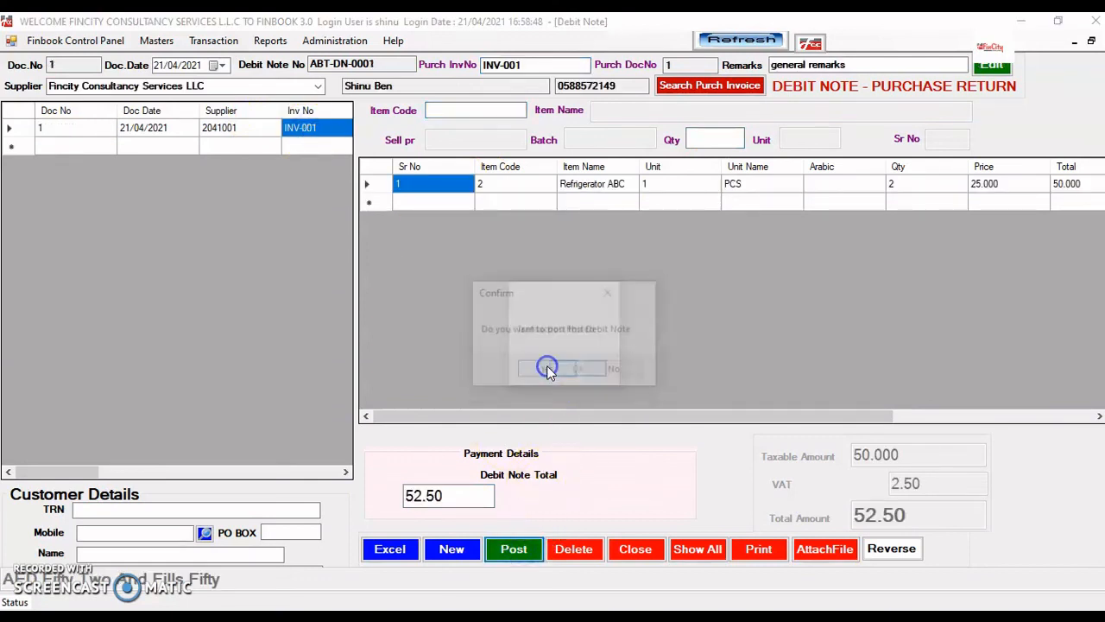
{"action": "left_click", "coordinate": [566, 366]}
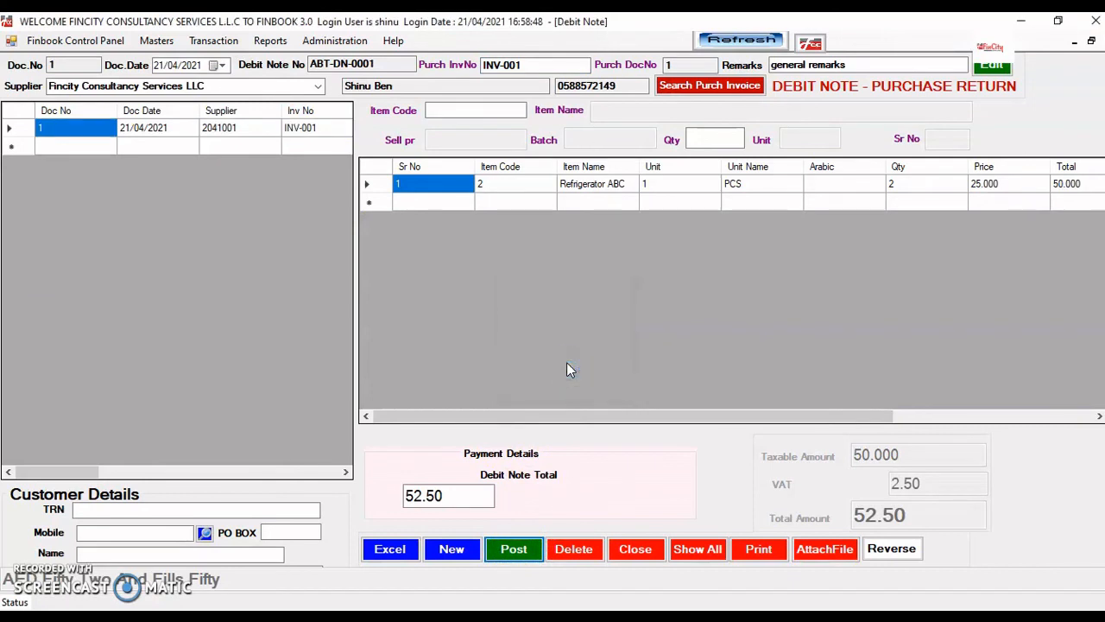